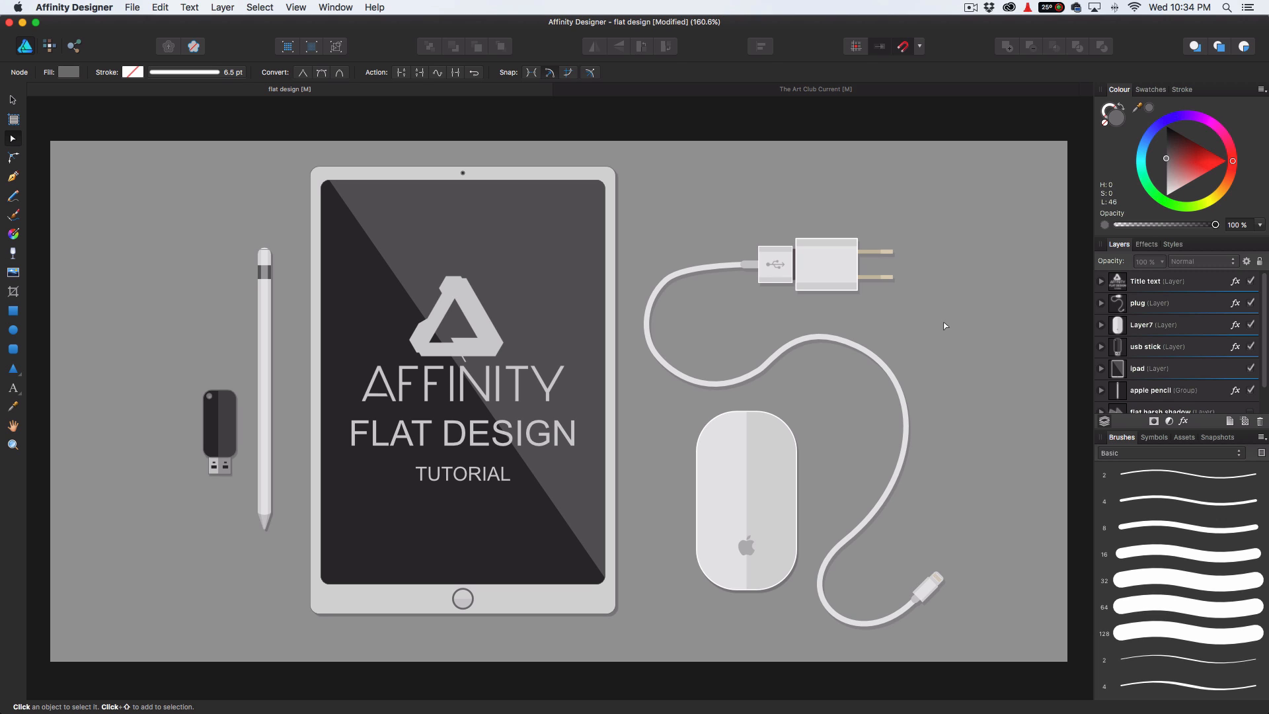
Examine the objects nested inside the computer mouse's layer, Layer7, including its rounded rectangle, and collapse the layer again.
{"action": "left_click", "coordinate": [1150, 327]}
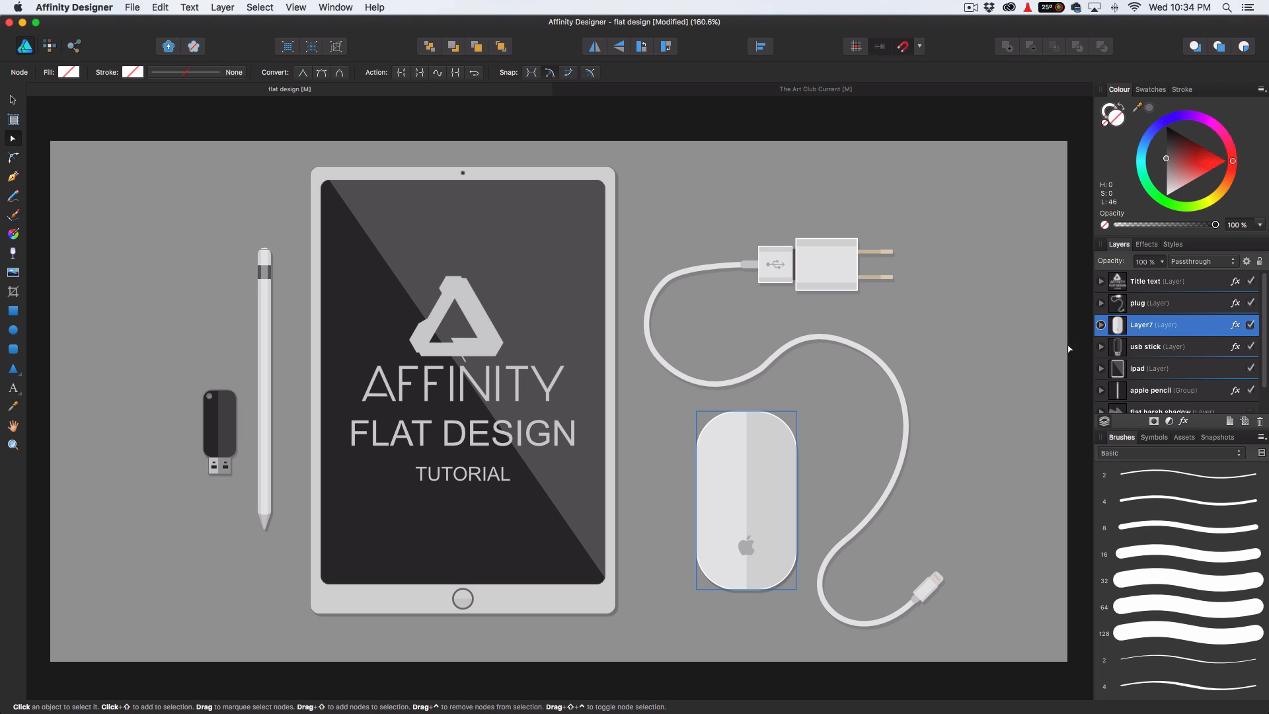
{"action": "left_click", "coordinate": [1100, 325]}
{"action": "left_click", "coordinate": [1165, 371]}
{"action": "left_click", "coordinate": [1107, 369]}
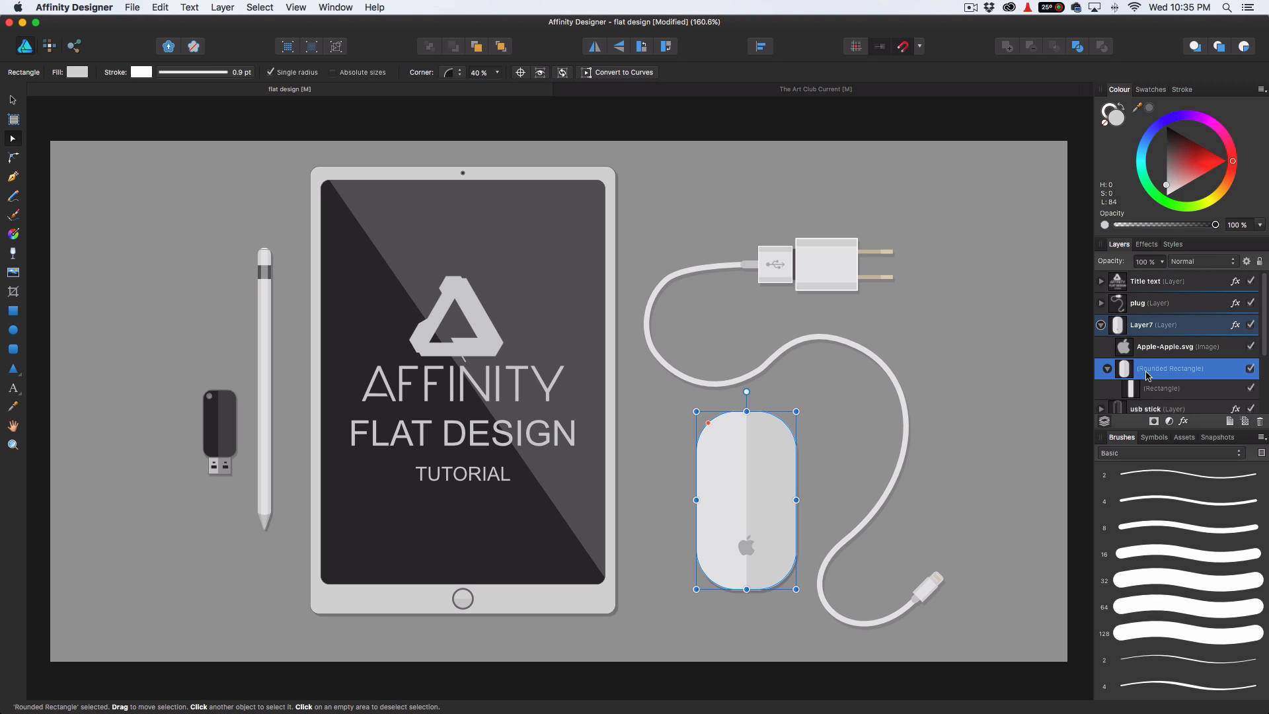
{"action": "scroll", "coordinate": [1163, 357], "scroll_direction": "down", "scroll_amount": 2}
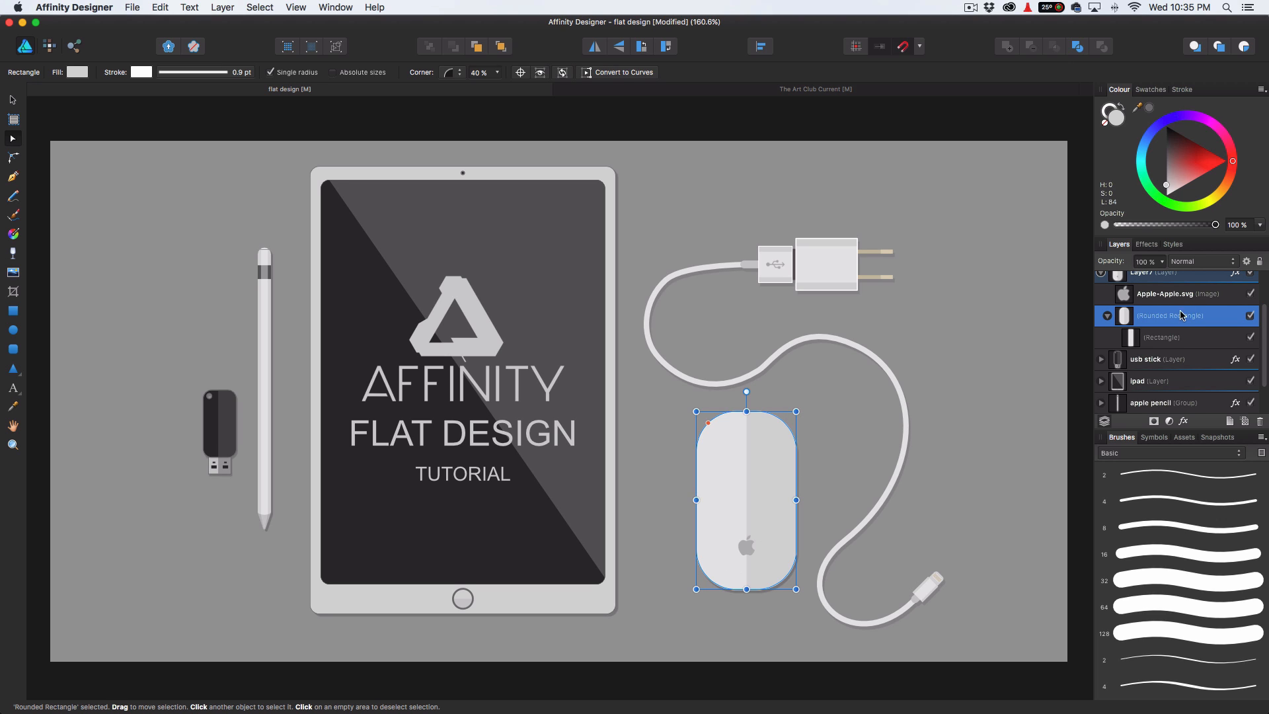
{"action": "scroll", "coordinate": [1183, 311], "scroll_direction": "up", "scroll_amount": 1}
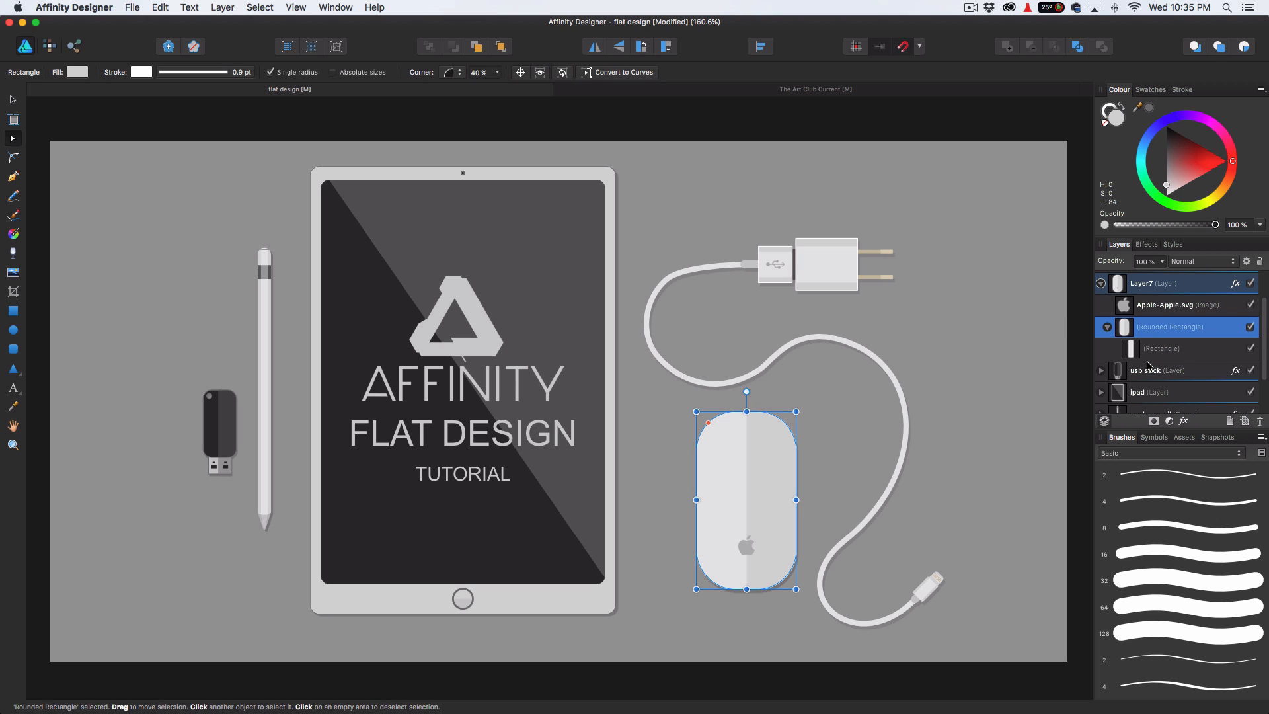
{"action": "scroll", "coordinate": [1148, 366], "scroll_direction": "up", "scroll_amount": 1}
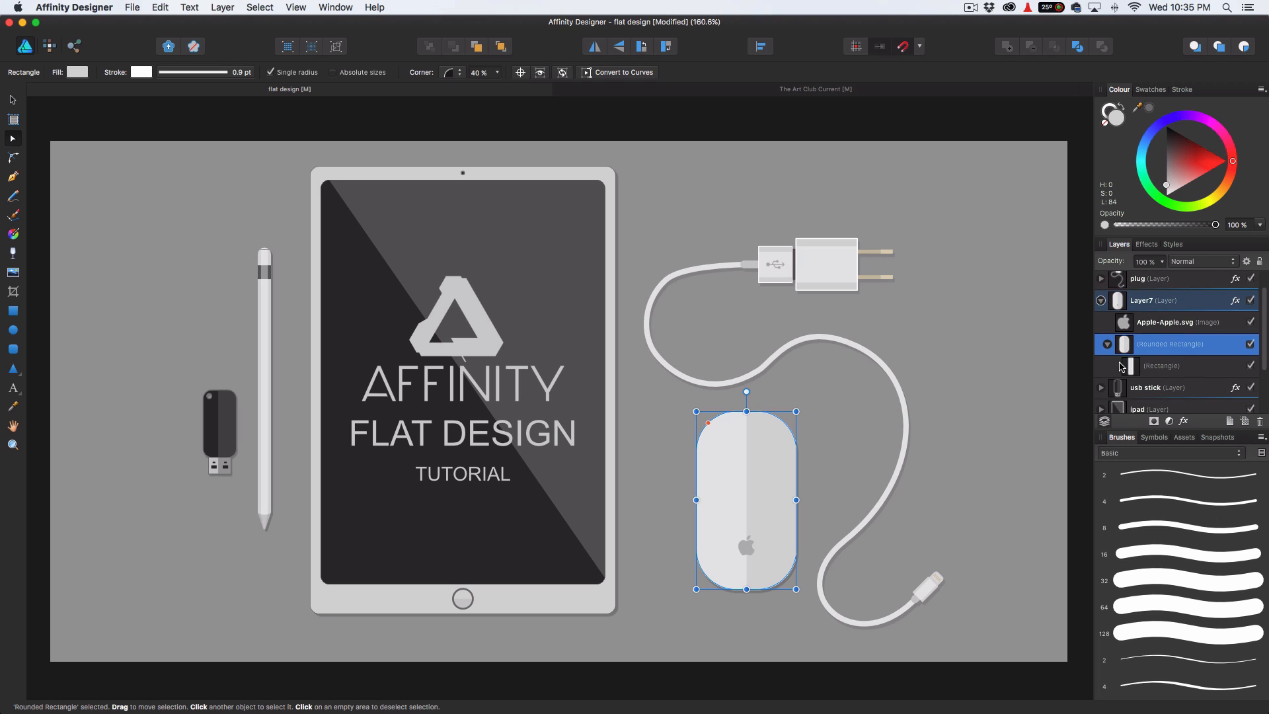
{"action": "left_click", "coordinate": [1101, 301]}
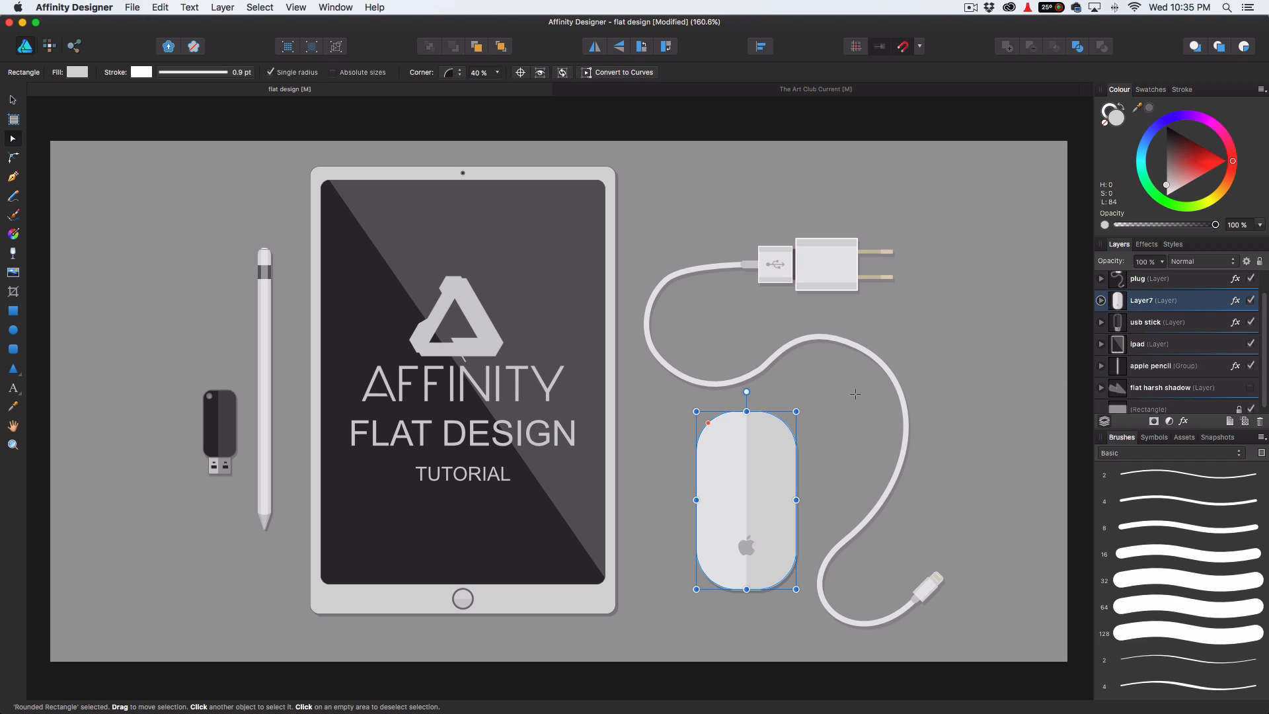
View the open document The Art Club Current for comparison, return to the flat design document and clear the selection.
{"action": "left_click", "coordinate": [13, 100]}
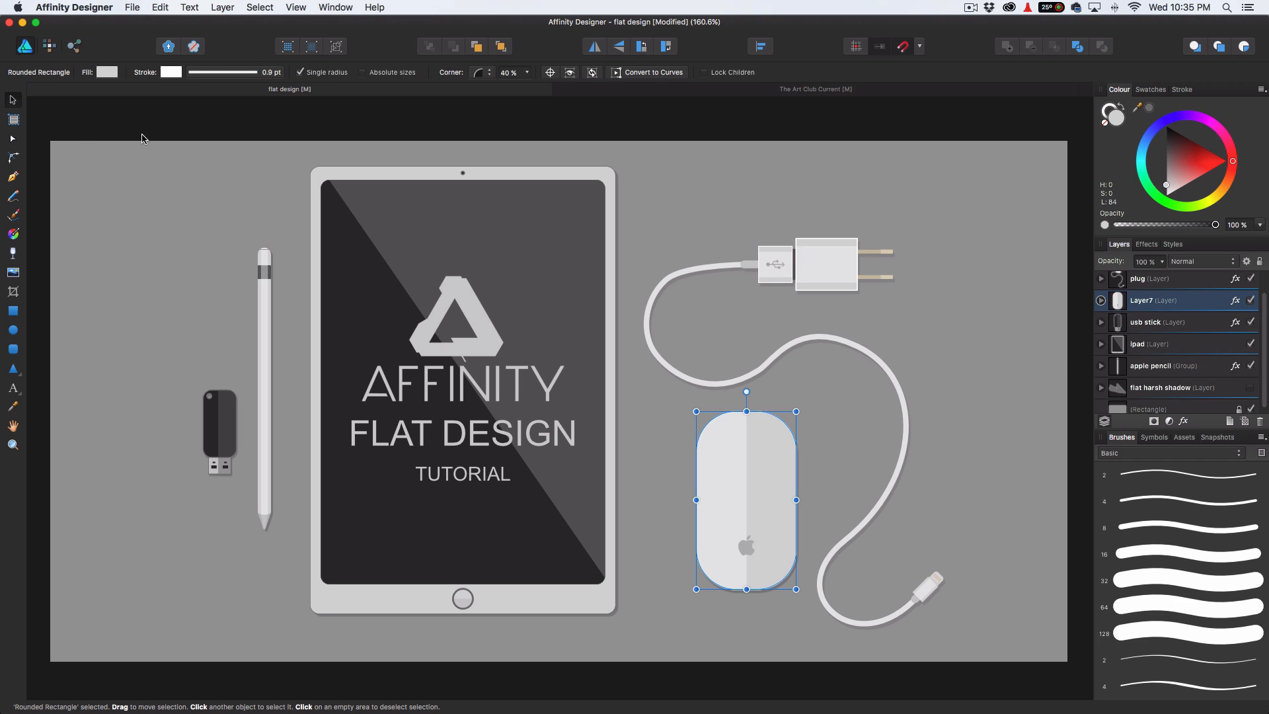
{"action": "scroll", "coordinate": [936, 291], "scroll_direction": "down", "scroll_amount": 3}
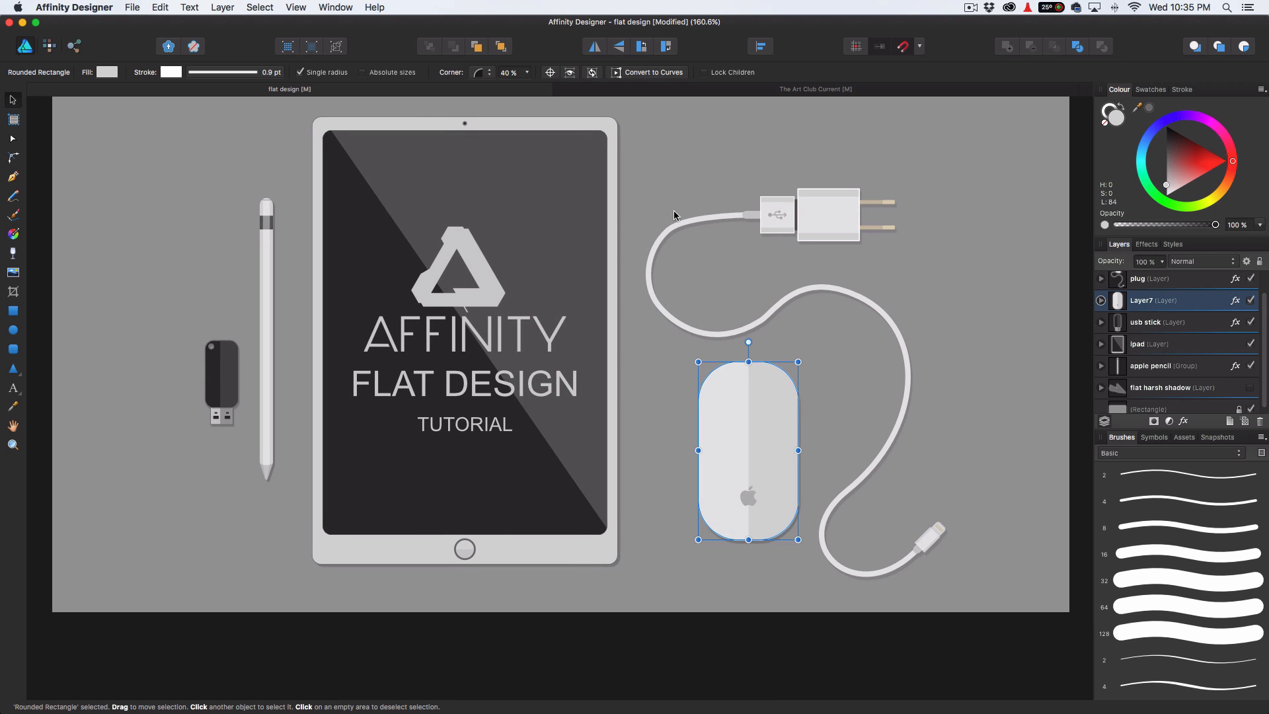
{"action": "left_click", "coordinate": [785, 91]}
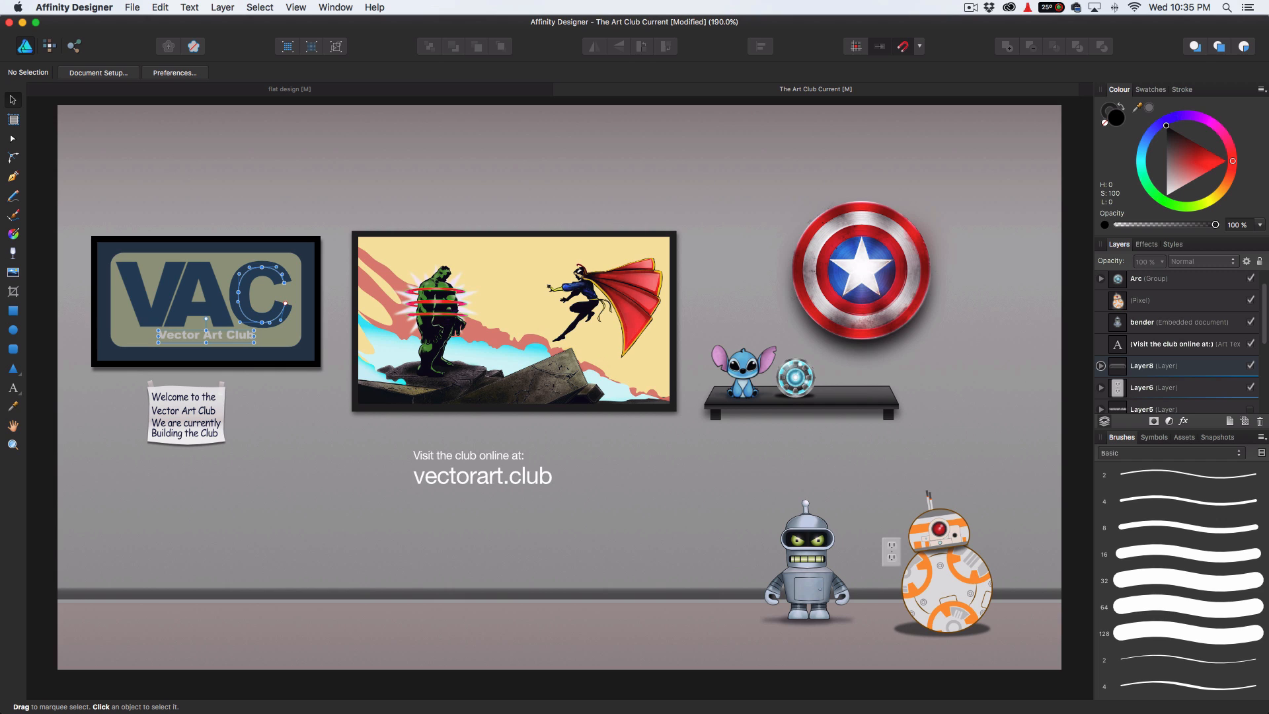
{"action": "left_click", "coordinate": [373, 92]}
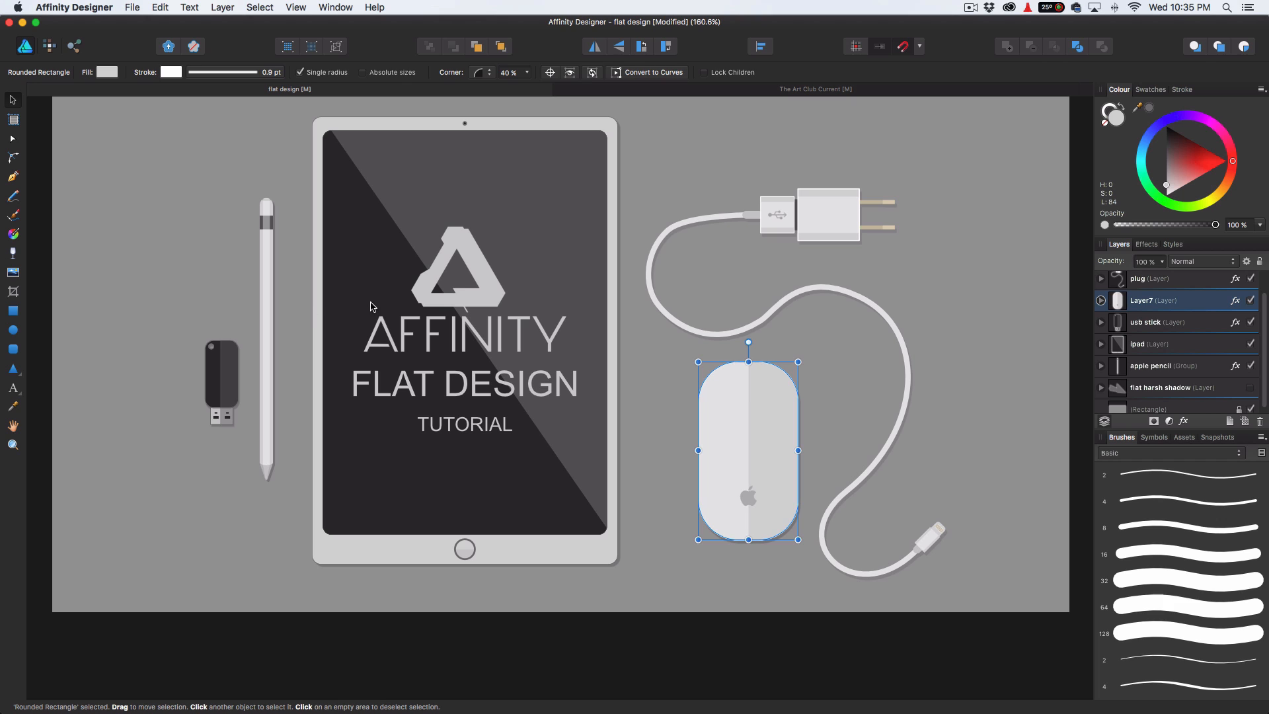
{"action": "left_click", "coordinate": [729, 161]}
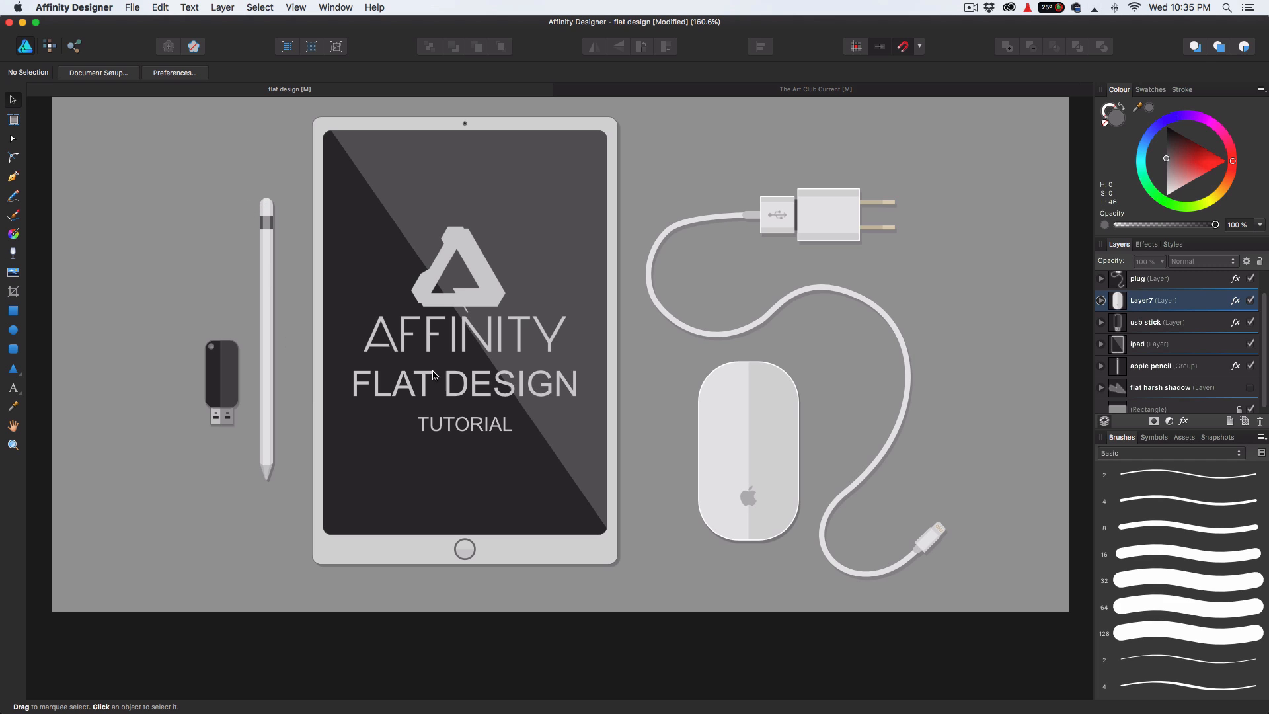
Show the flat harsh shadow layer and inspect the pencil's shadow by temporarily hiding the apple pencil group.
{"action": "left_click", "coordinate": [1251, 389]}
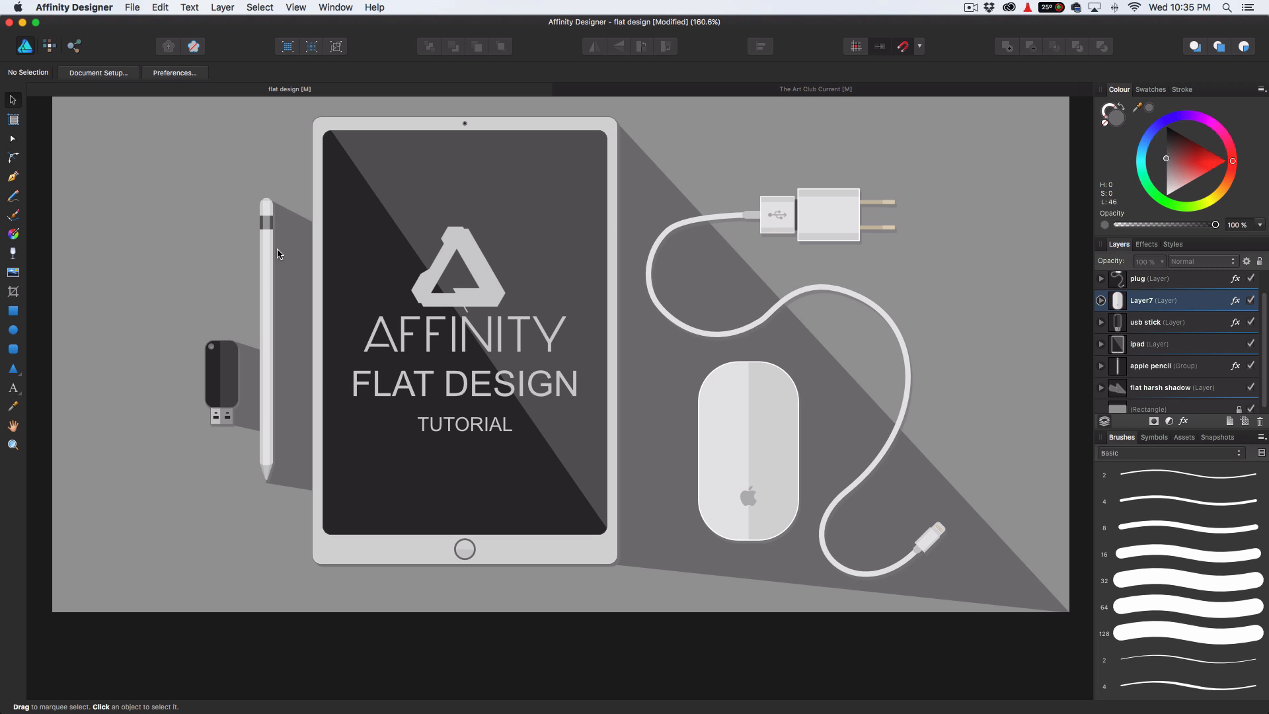
{"action": "scroll", "coordinate": [941, 290], "scroll_direction": "right", "scroll_amount": 3}
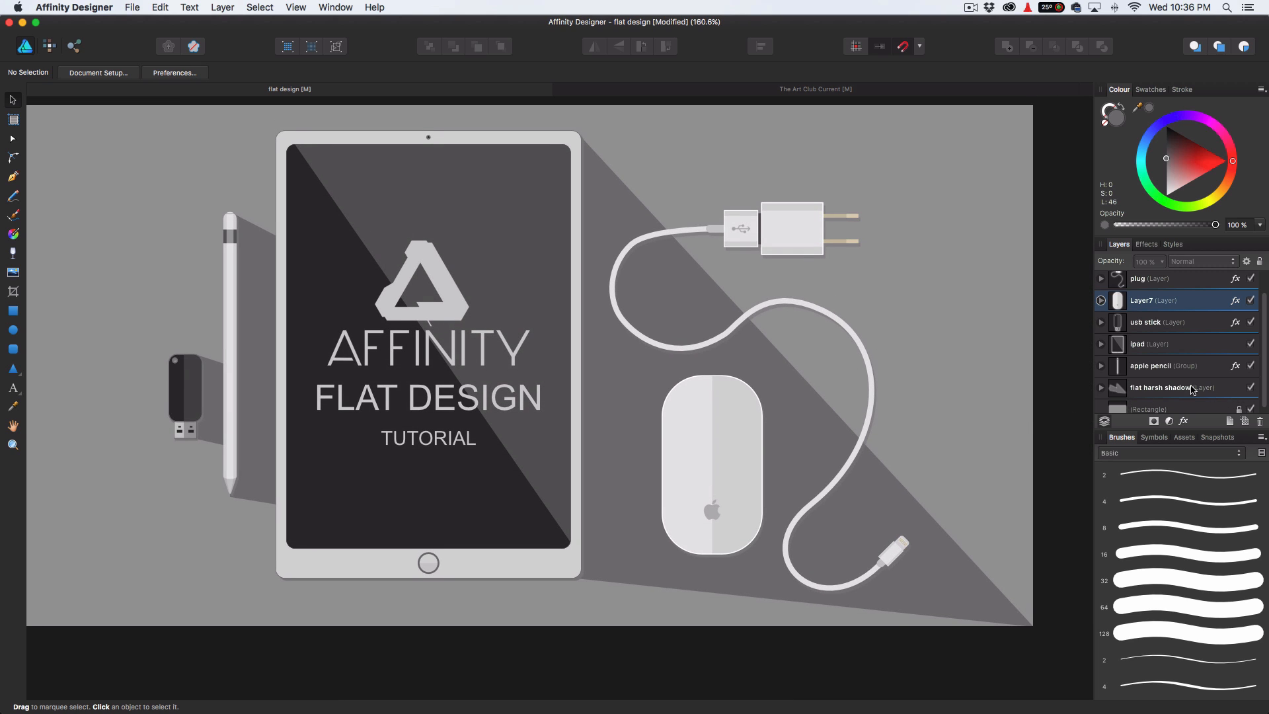
{"action": "left_click", "coordinate": [1251, 367]}
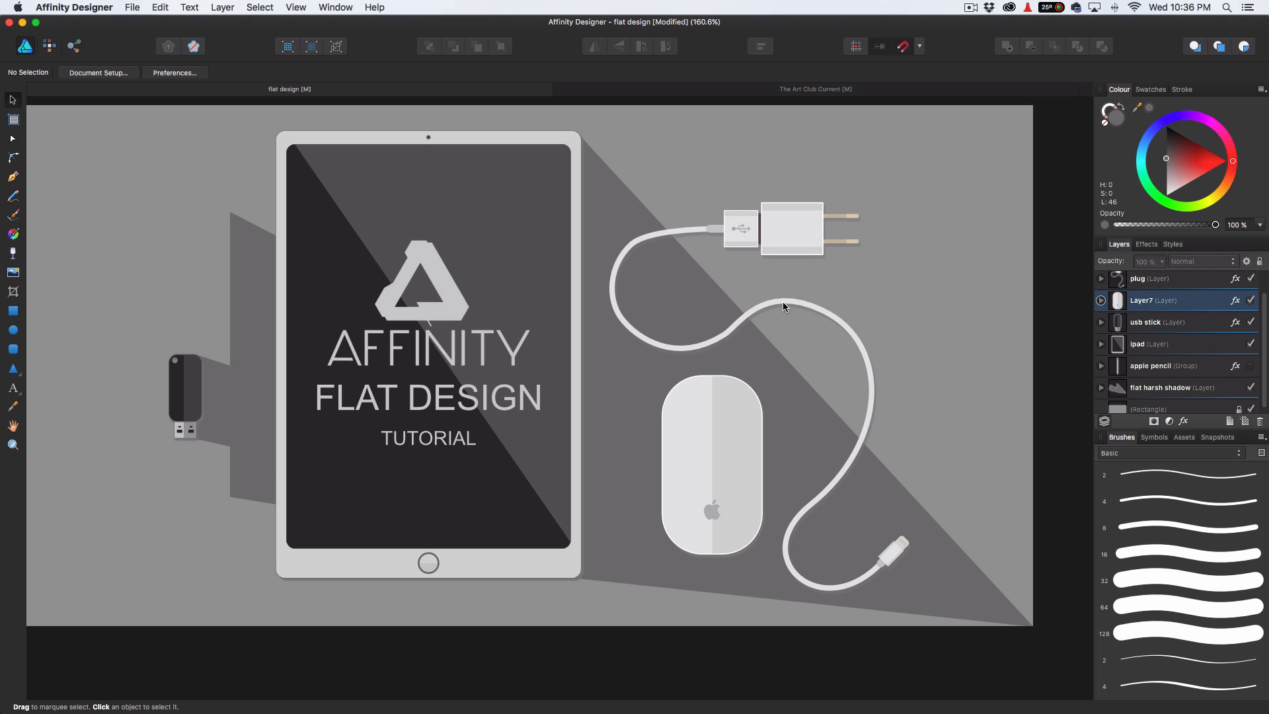
{"action": "left_click", "coordinate": [1251, 367]}
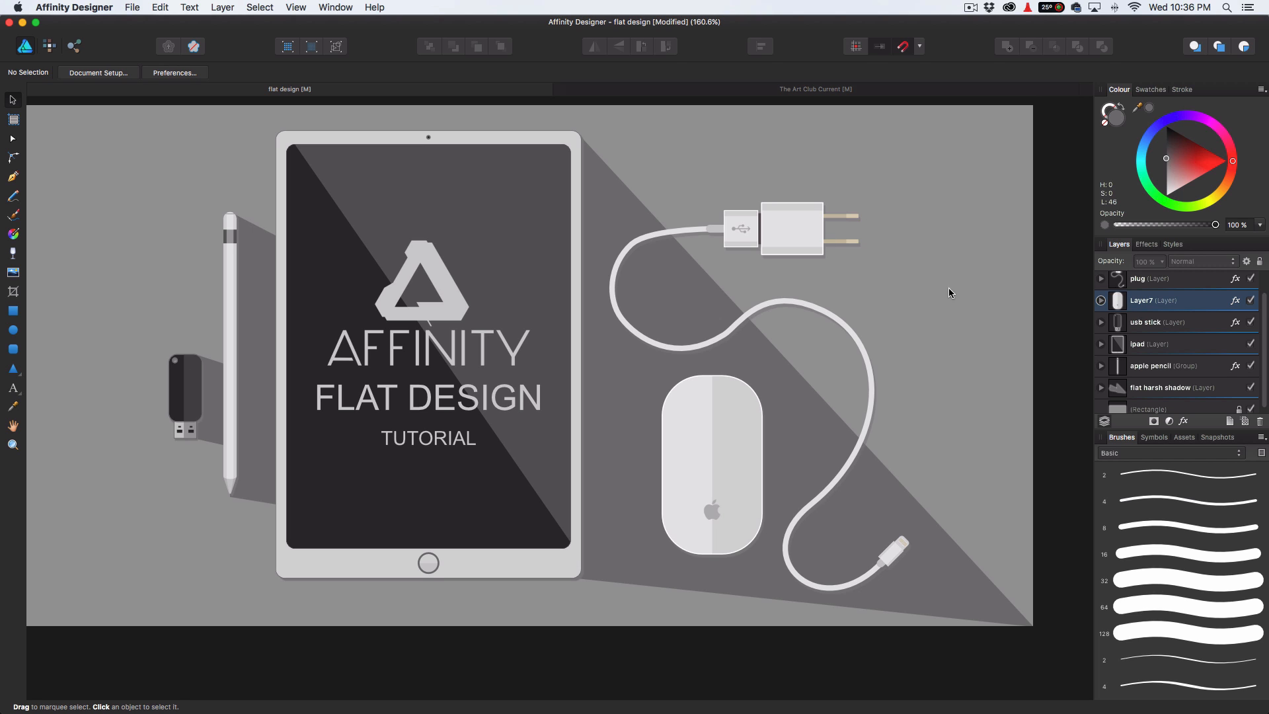
Move the shared end node of all three curves in the flat harsh shadow layer below the artboard, just right of the iPad.
{"action": "left_click", "coordinate": [1100, 389]}
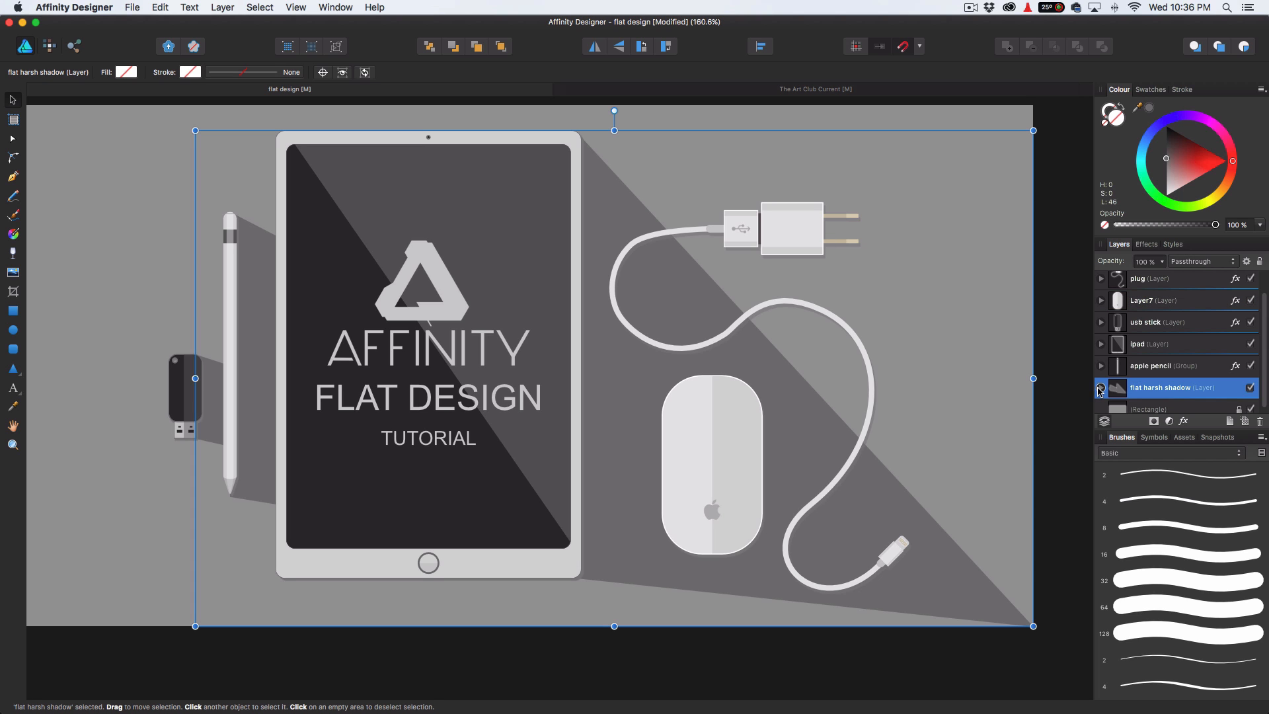
{"action": "left_click", "coordinate": [1101, 390]}
{"action": "scroll", "coordinate": [1162, 353], "scroll_direction": "down", "scroll_amount": 3}
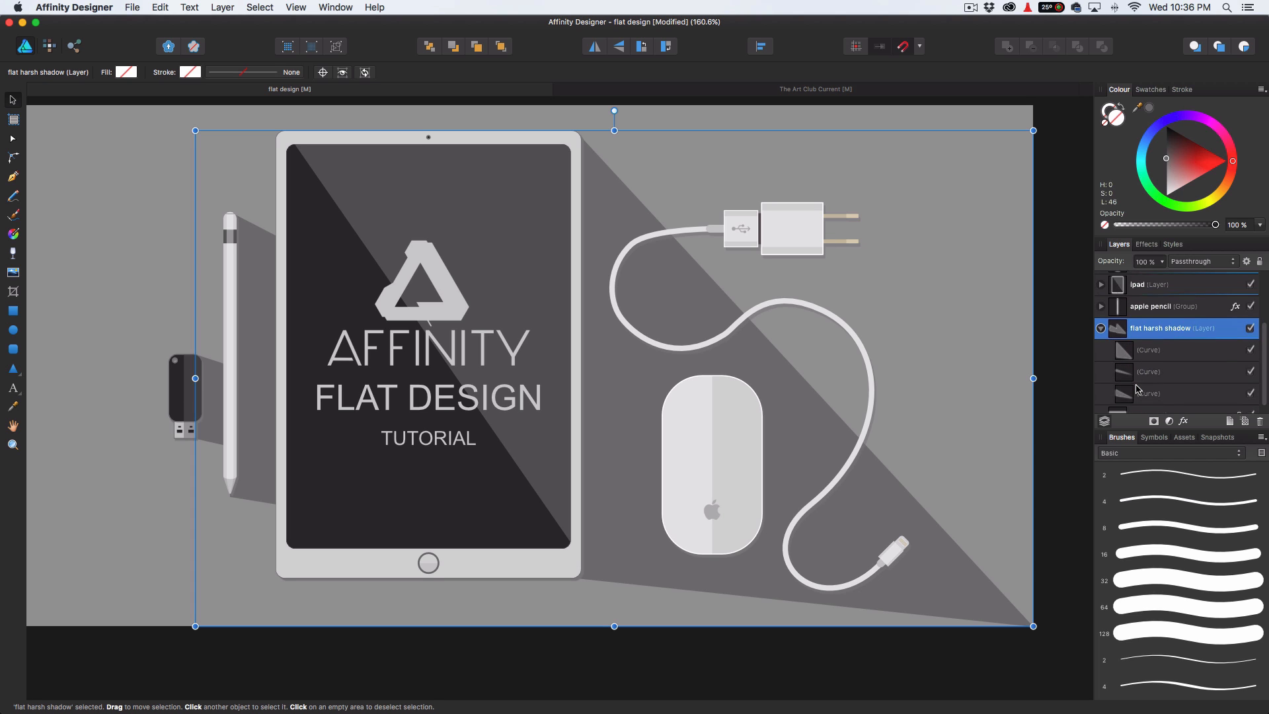
{"action": "left_click", "coordinate": [1163, 343]}
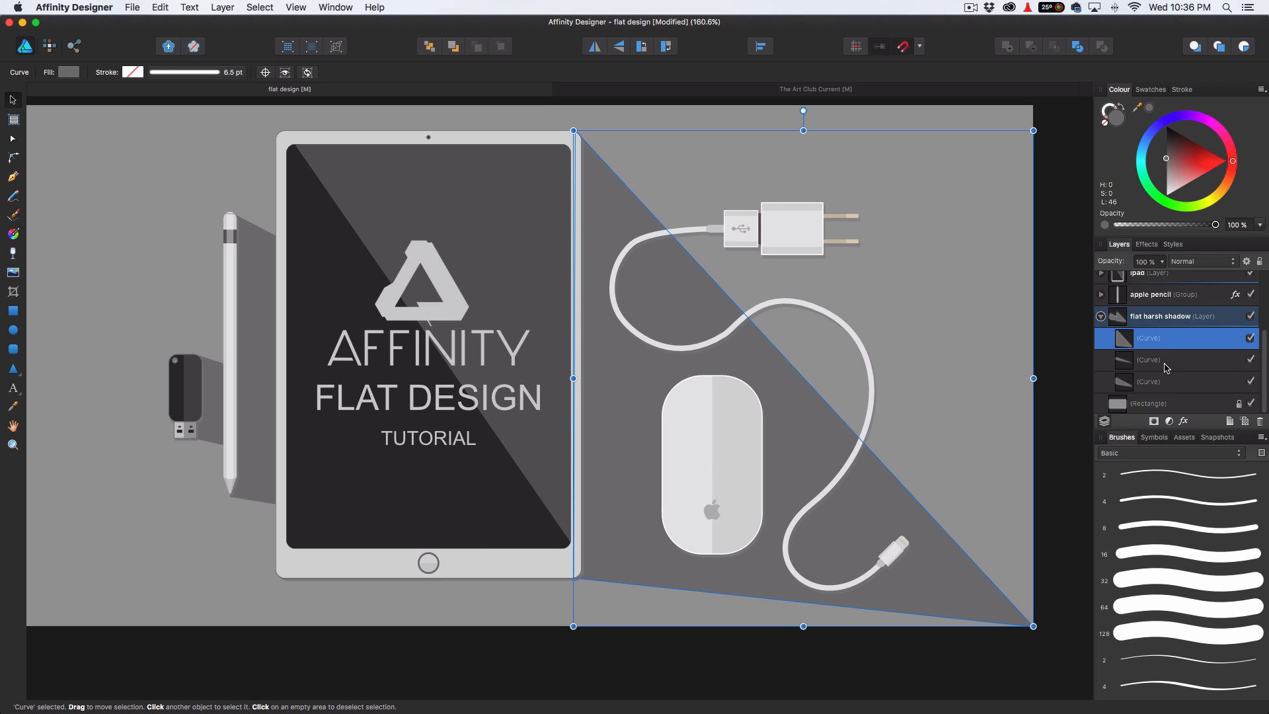
{"action": "left_click", "coordinate": [1168, 382], "text": "shift"}
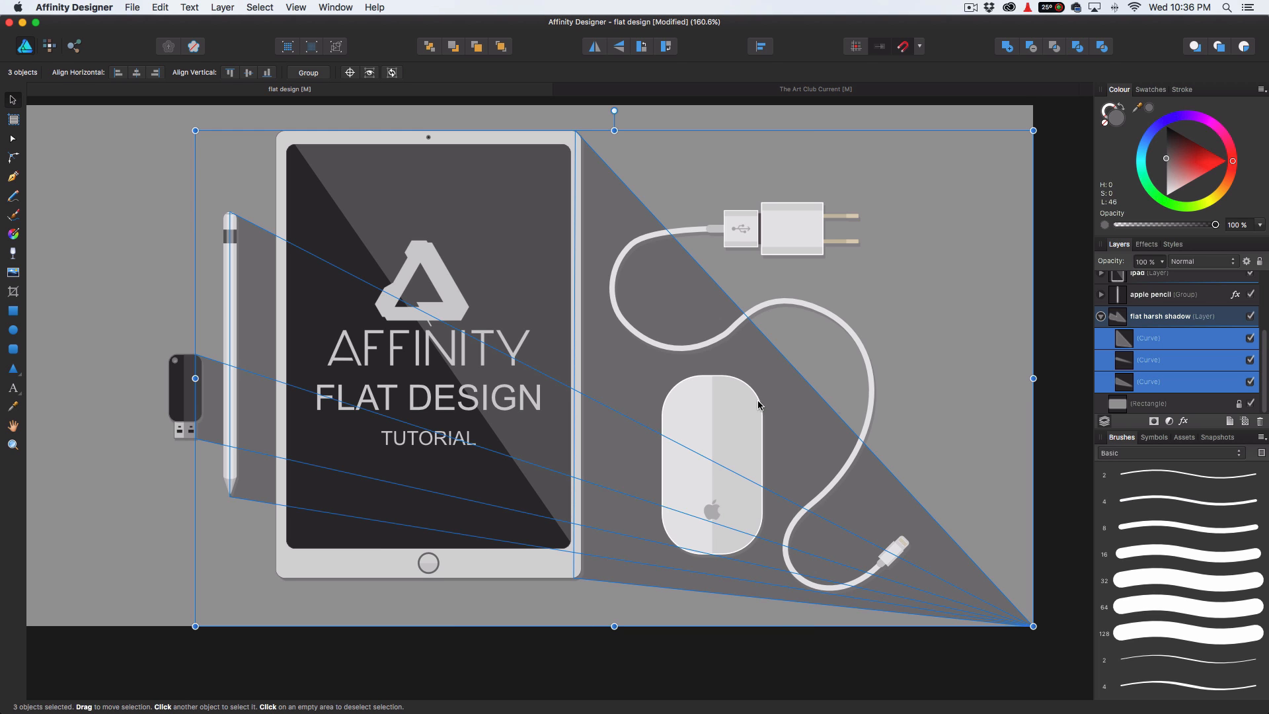
{"action": "left_click", "coordinate": [12, 139]}
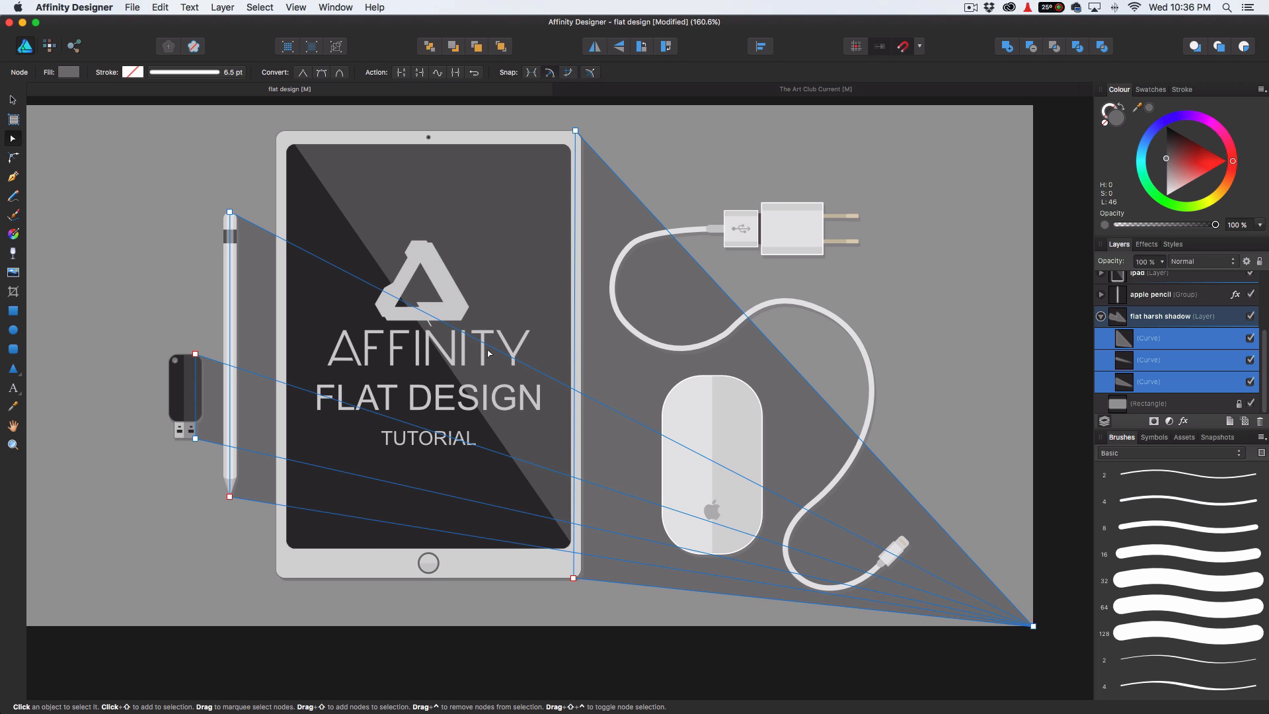
{"action": "scroll", "coordinate": [489, 353], "scroll_direction": "down", "scroll_amount": 2}
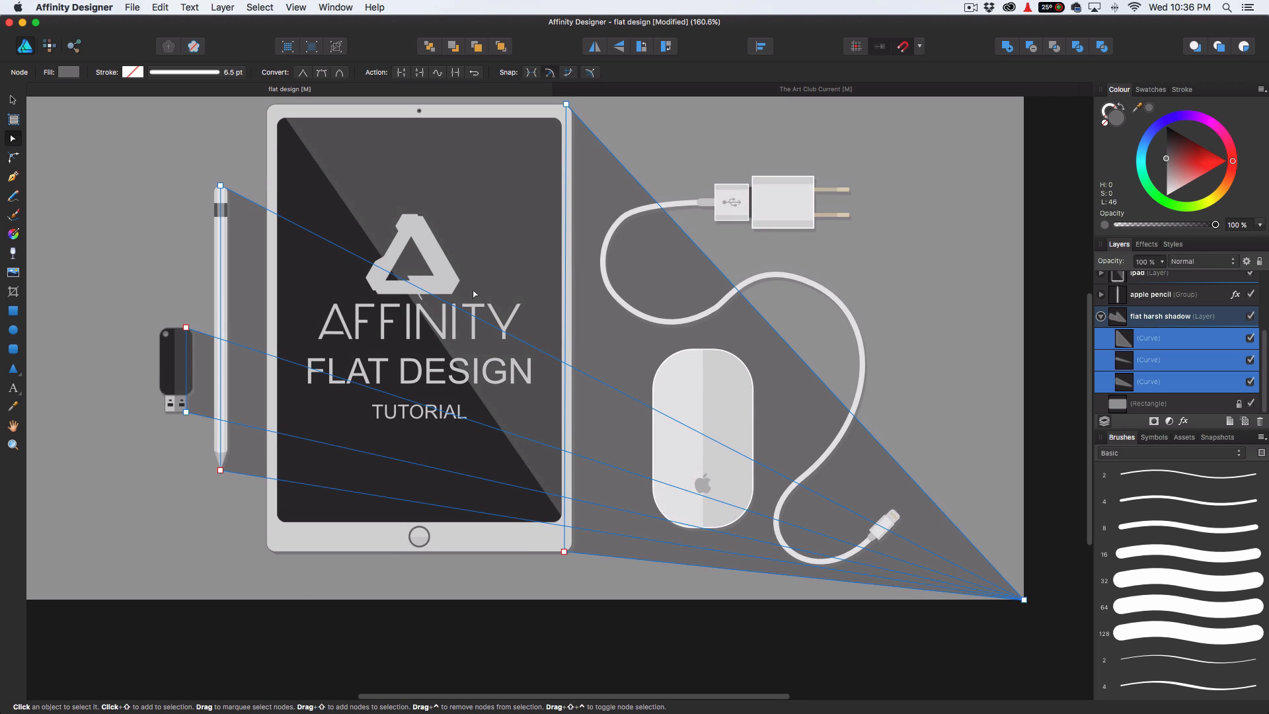
{"action": "scroll", "coordinate": [475, 294], "scroll_direction": "up", "scroll_amount": 2}
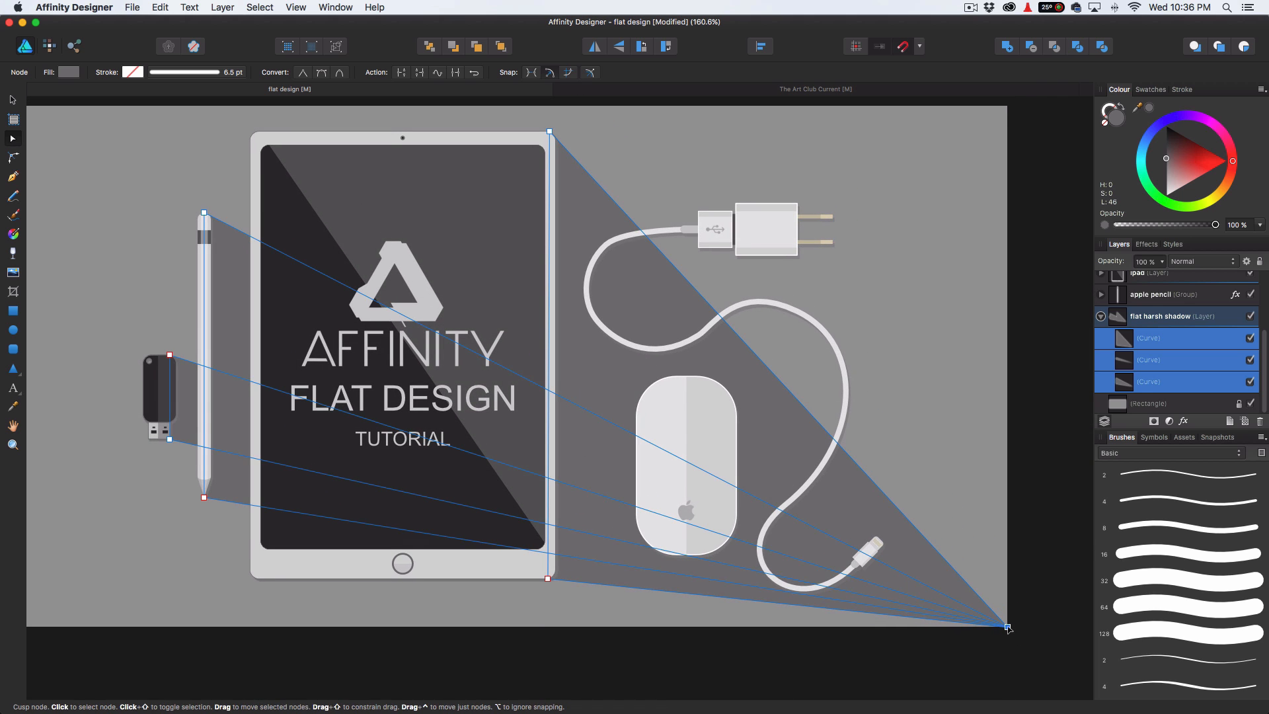
{"action": "left_click_drag", "start_coordinate": [1007, 627], "coordinate": [1051, 654]}
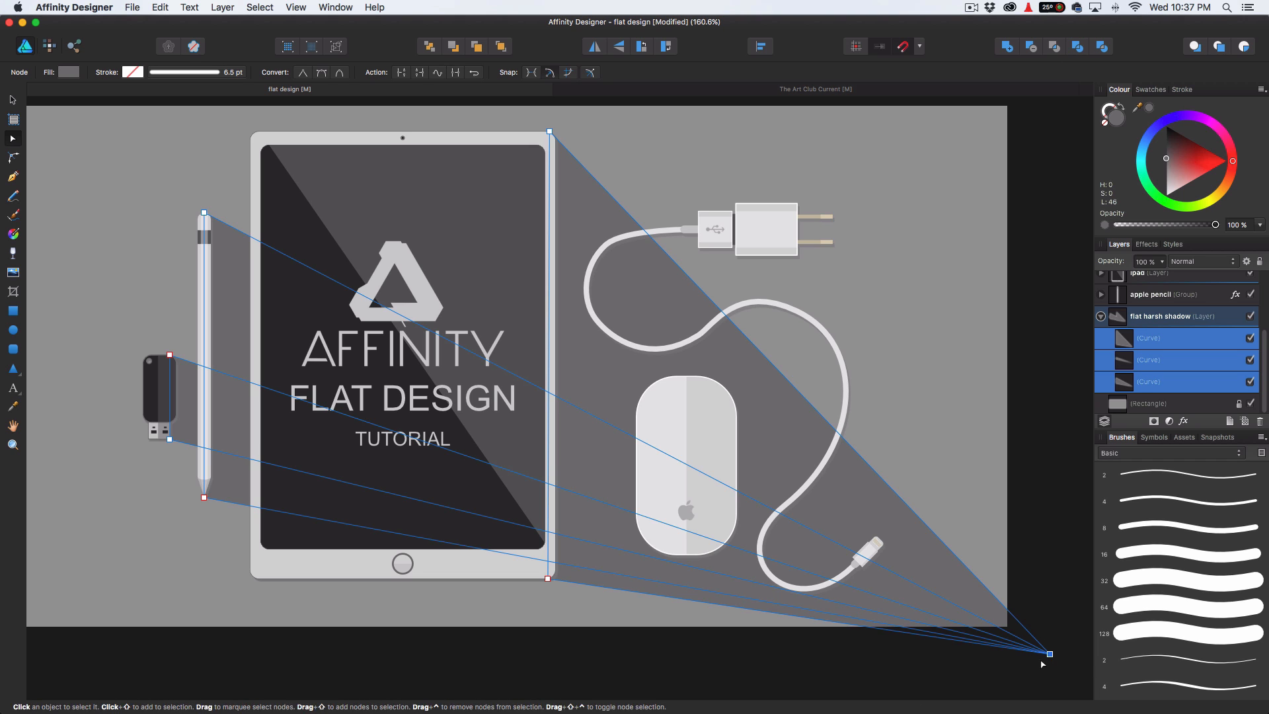
{"action": "left_click_drag", "start_coordinate": [1050, 654], "coordinate": [930, 587]}
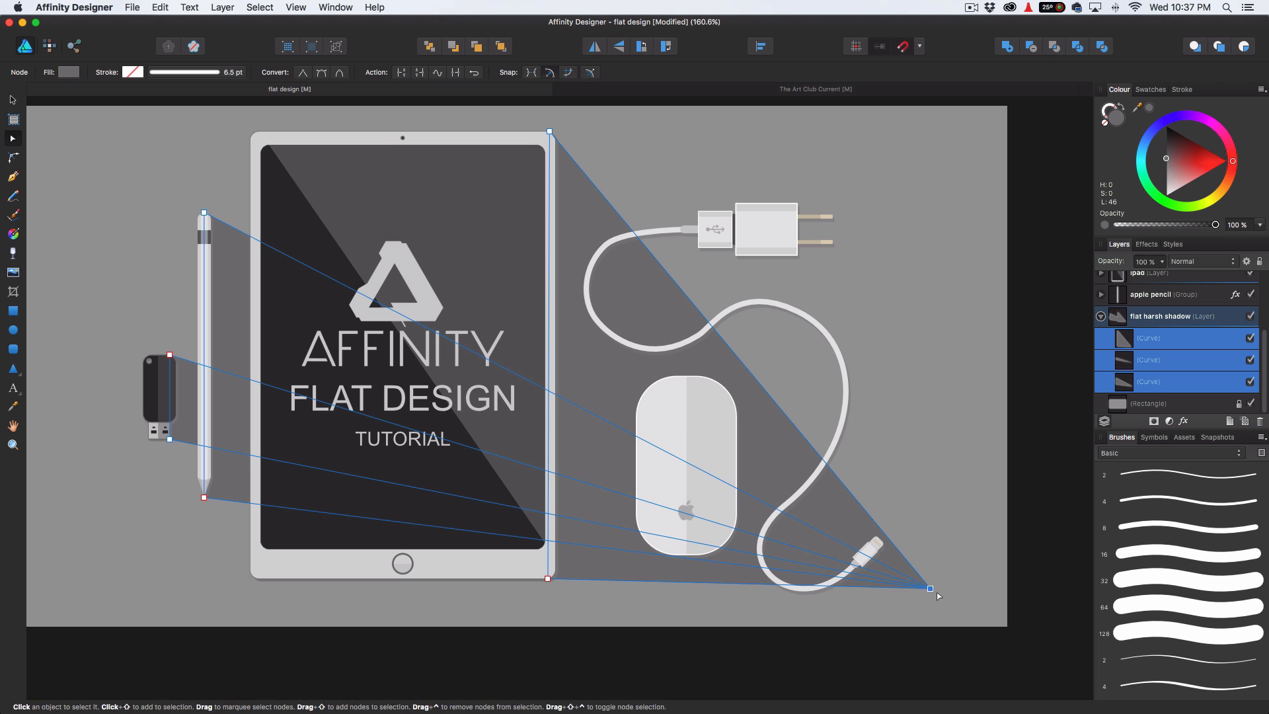
{"action": "left_click_drag", "start_coordinate": [930, 588], "coordinate": [1050, 565]}
{"action": "left_click_drag", "start_coordinate": [1052, 481], "coordinate": [601, 699]}
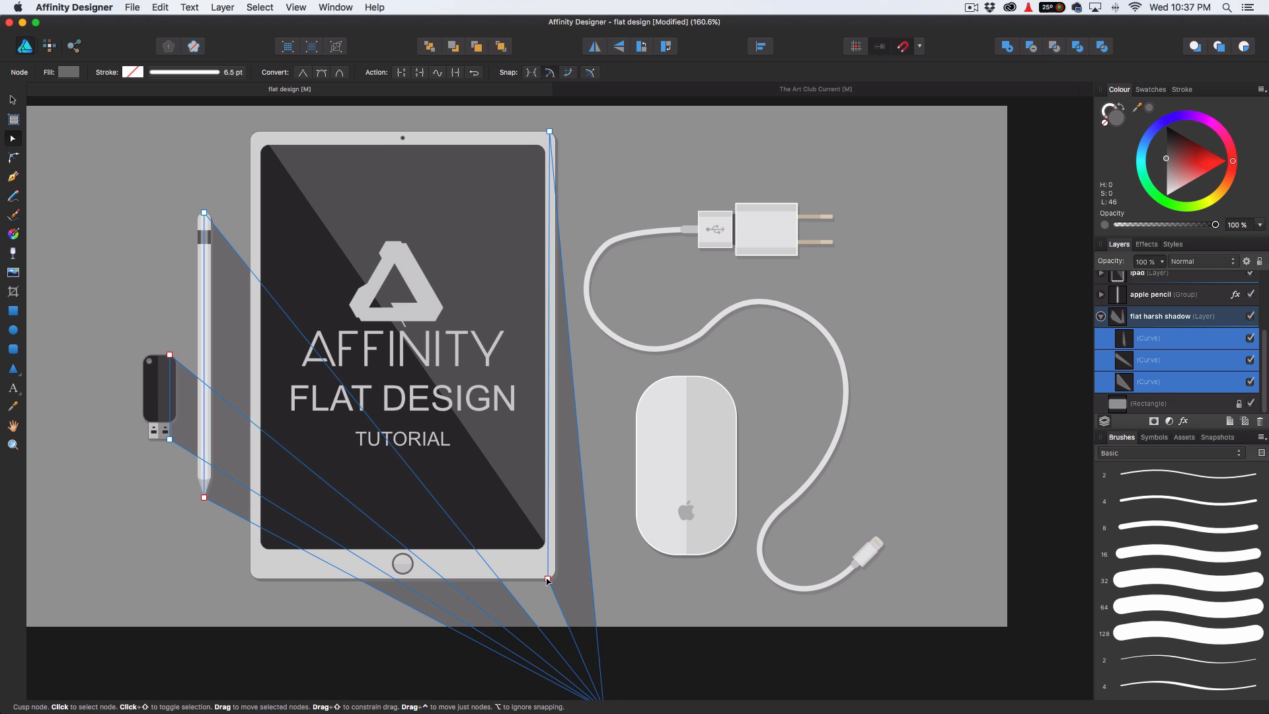
Reshape the iPad's shadow curve by moving its lower node to the iPad's lower-left corner and its upper node onto the right edge.
{"action": "left_click_drag", "start_coordinate": [539, 579], "coordinate": [251, 581]}
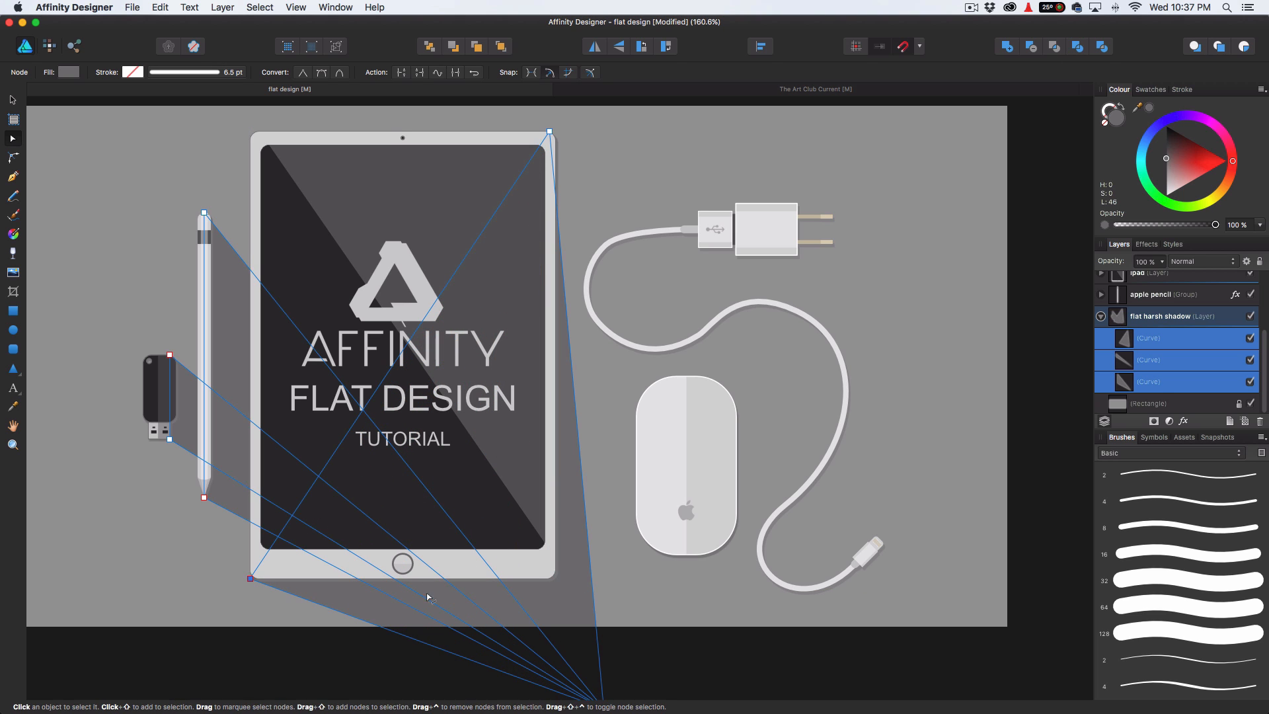
{"action": "left_click", "coordinate": [784, 657]}
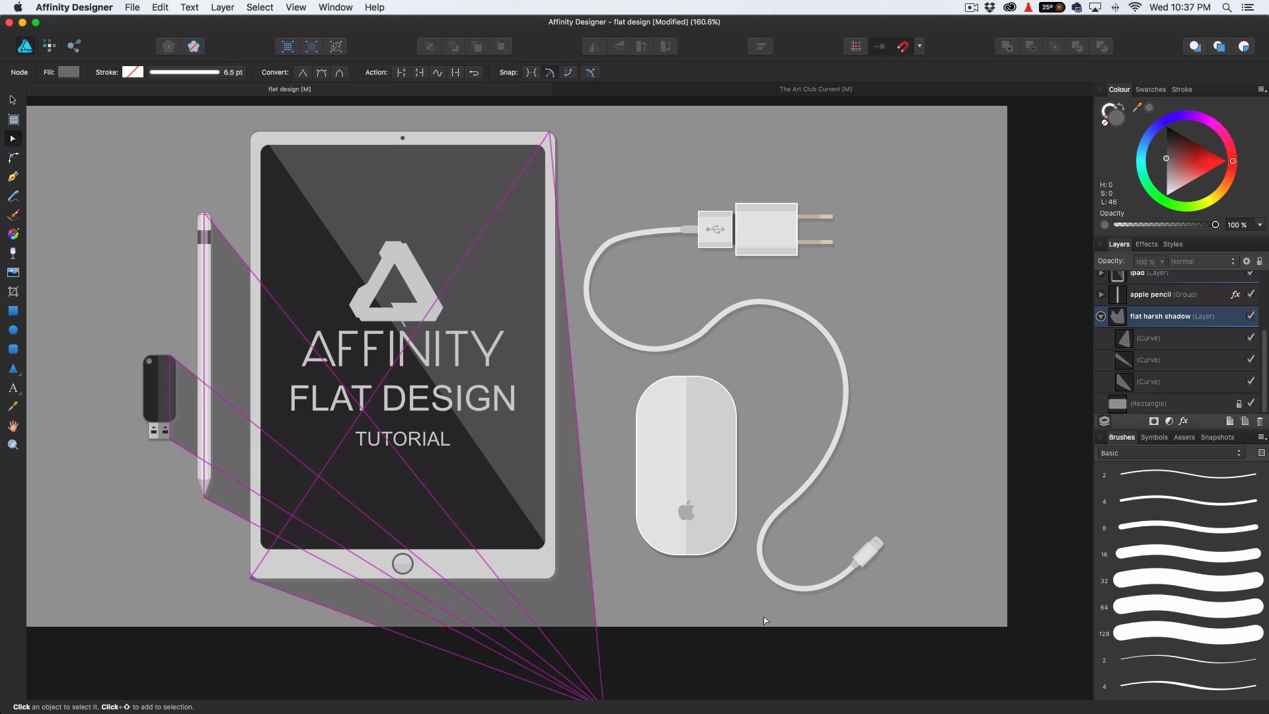
{"action": "left_click", "coordinate": [564, 351]}
{"action": "left_click_drag", "start_coordinate": [550, 131], "coordinate": [556, 139]}
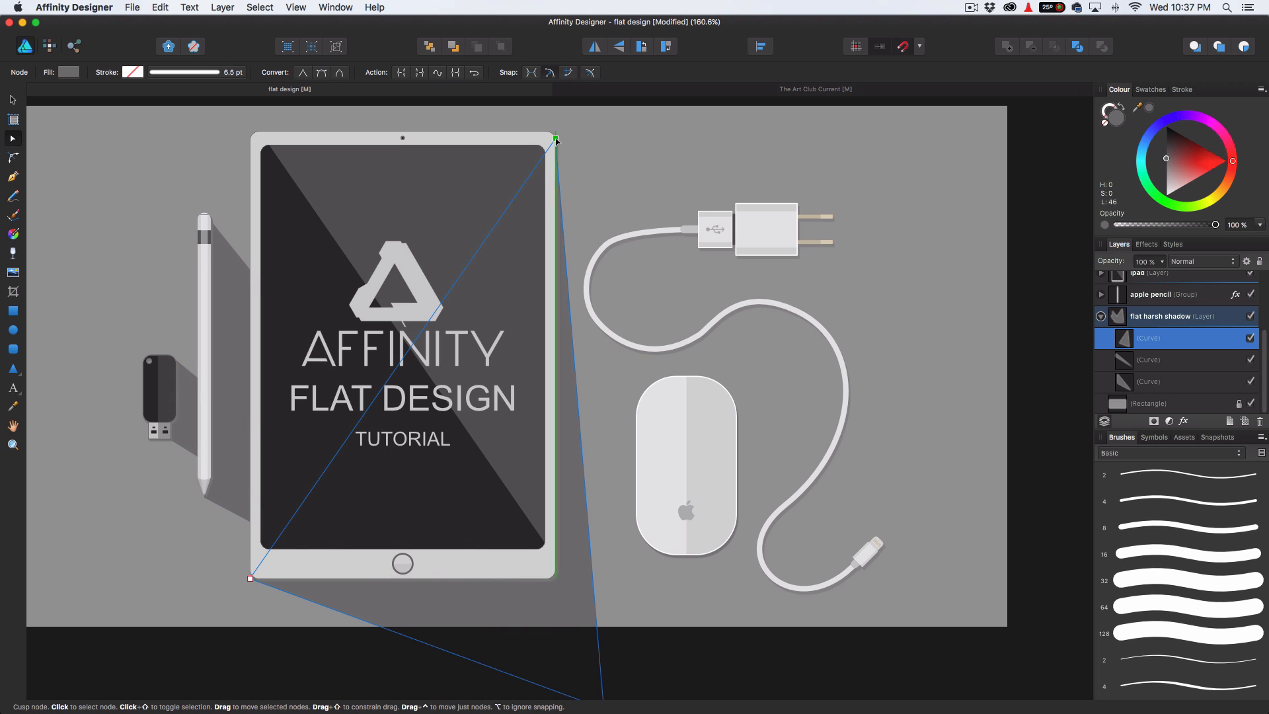
{"action": "left_click", "coordinate": [1023, 373]}
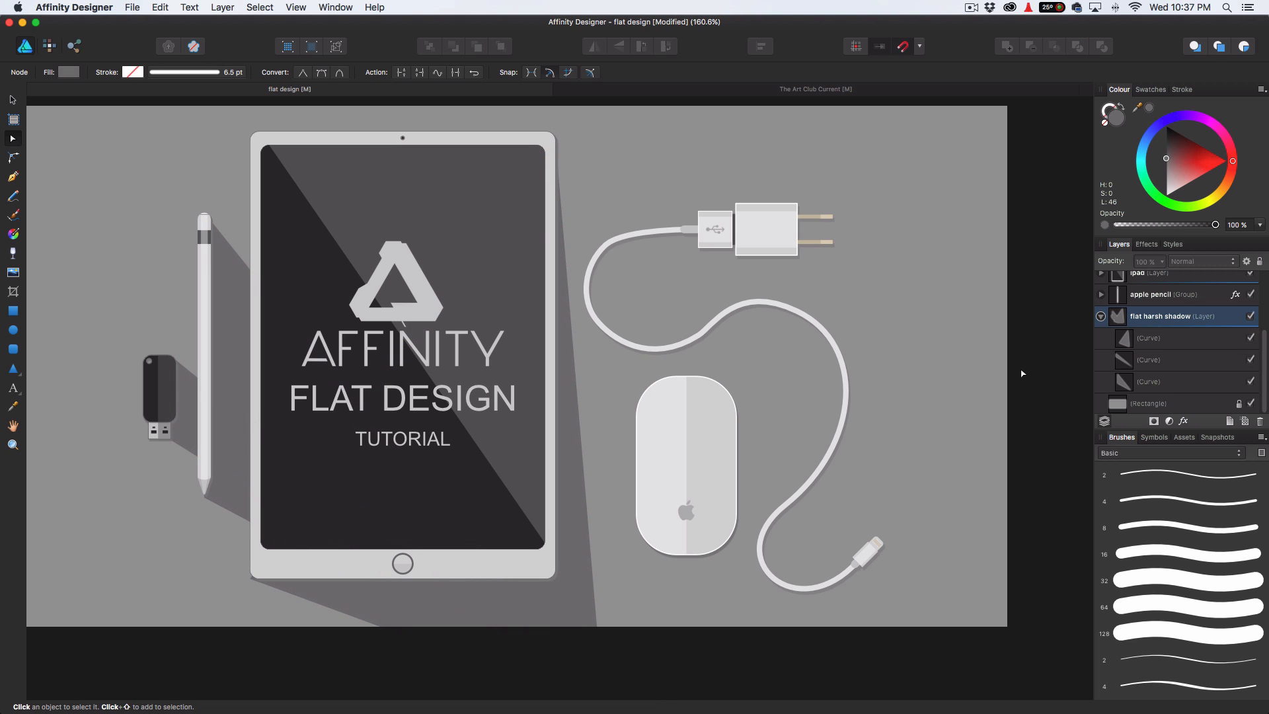
Move the top node of the pencil's shadow curve slightly right onto the pencil's right edge and deselect the curve.
{"action": "left_click", "coordinate": [232, 285]}
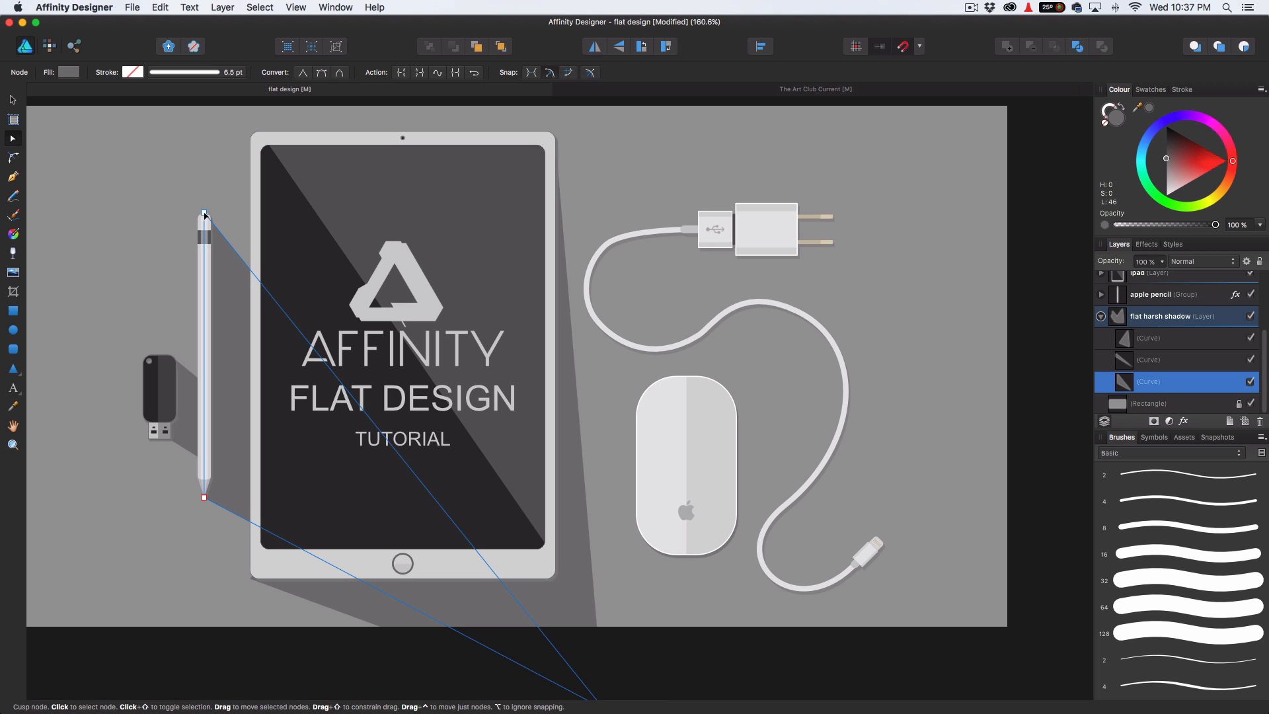
{"action": "left_click_drag", "start_coordinate": [206, 214], "coordinate": [211, 214]}
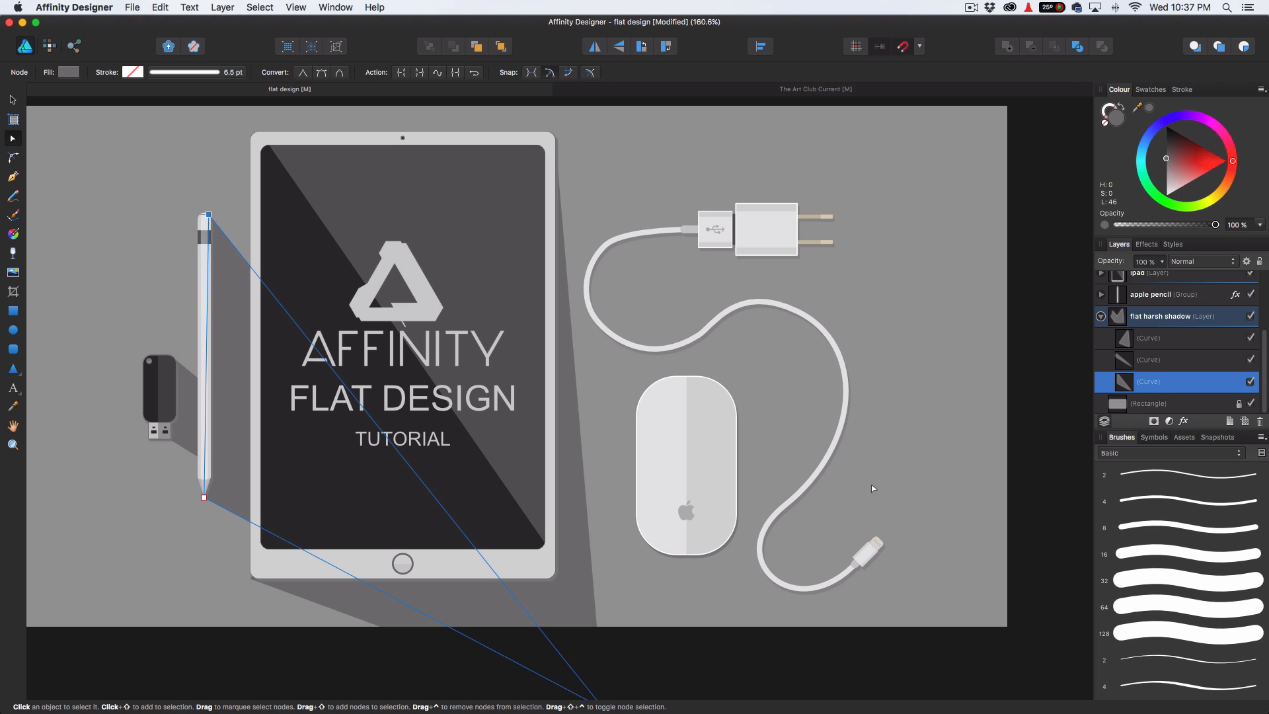
{"action": "left_click", "coordinate": [815, 370]}
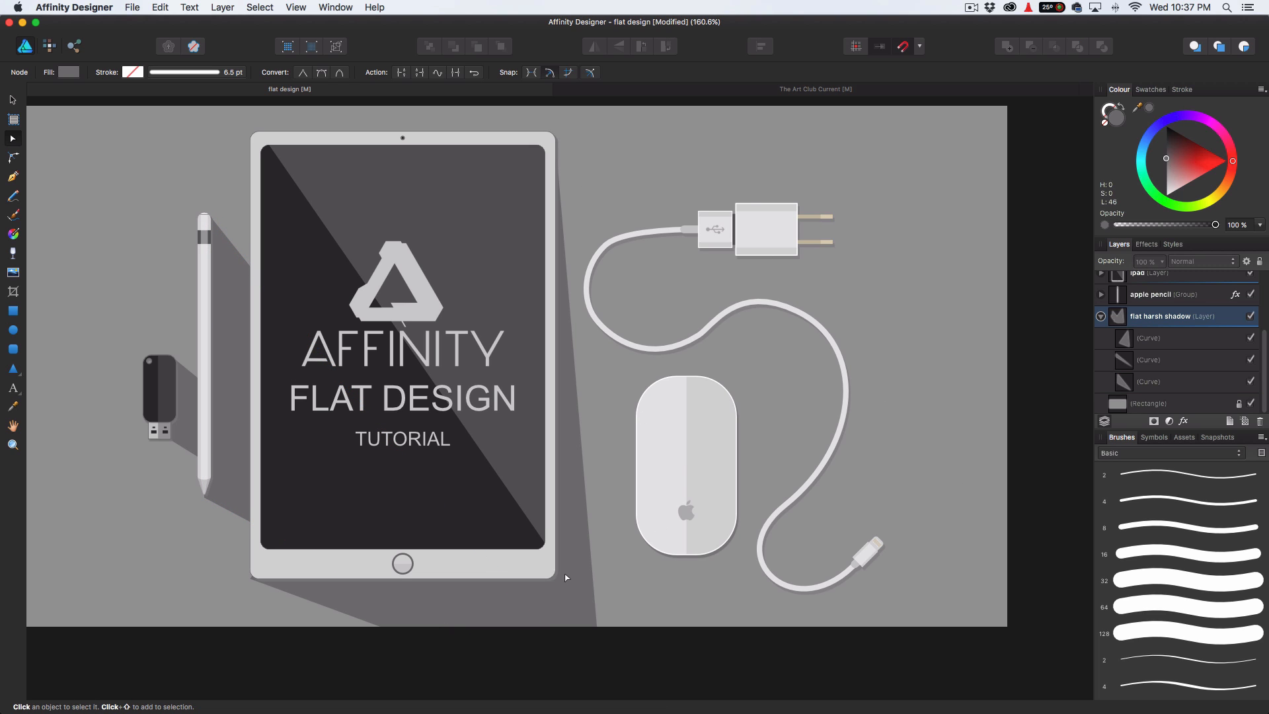
Collapse the flat harsh shadow layer and hide it.
{"action": "left_click", "coordinate": [1101, 317]}
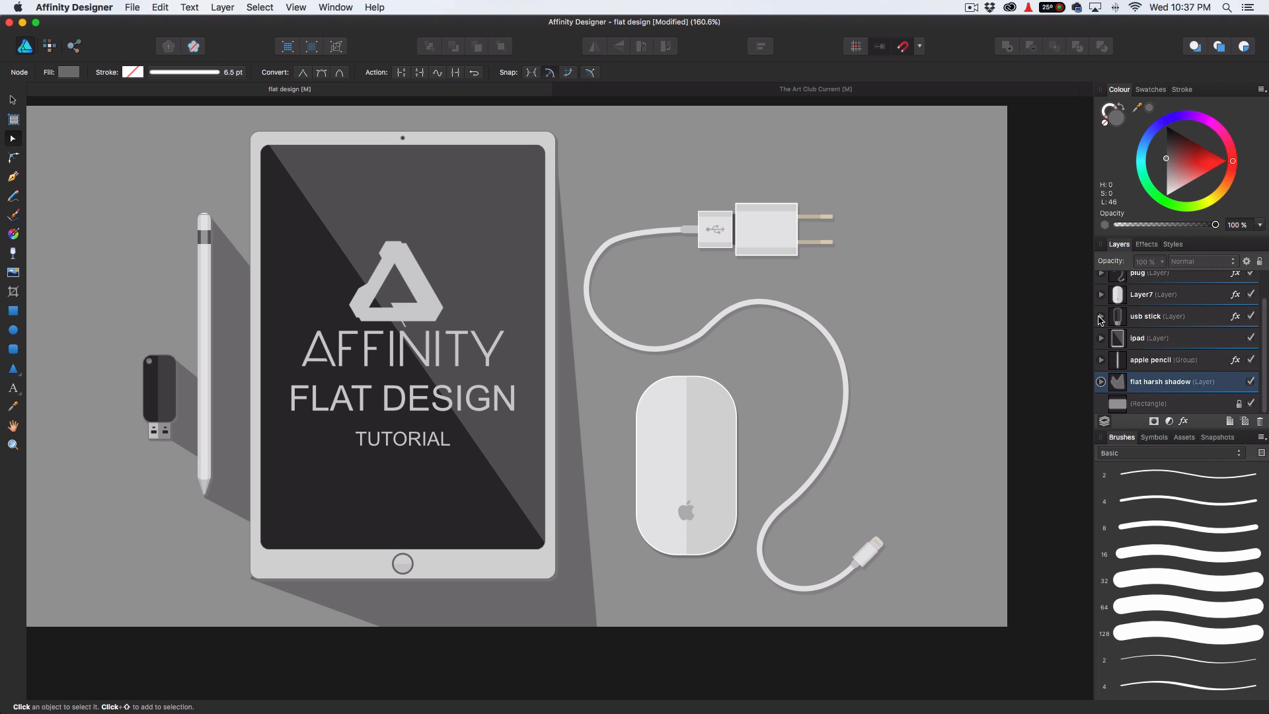
{"action": "left_click", "coordinate": [1250, 384]}
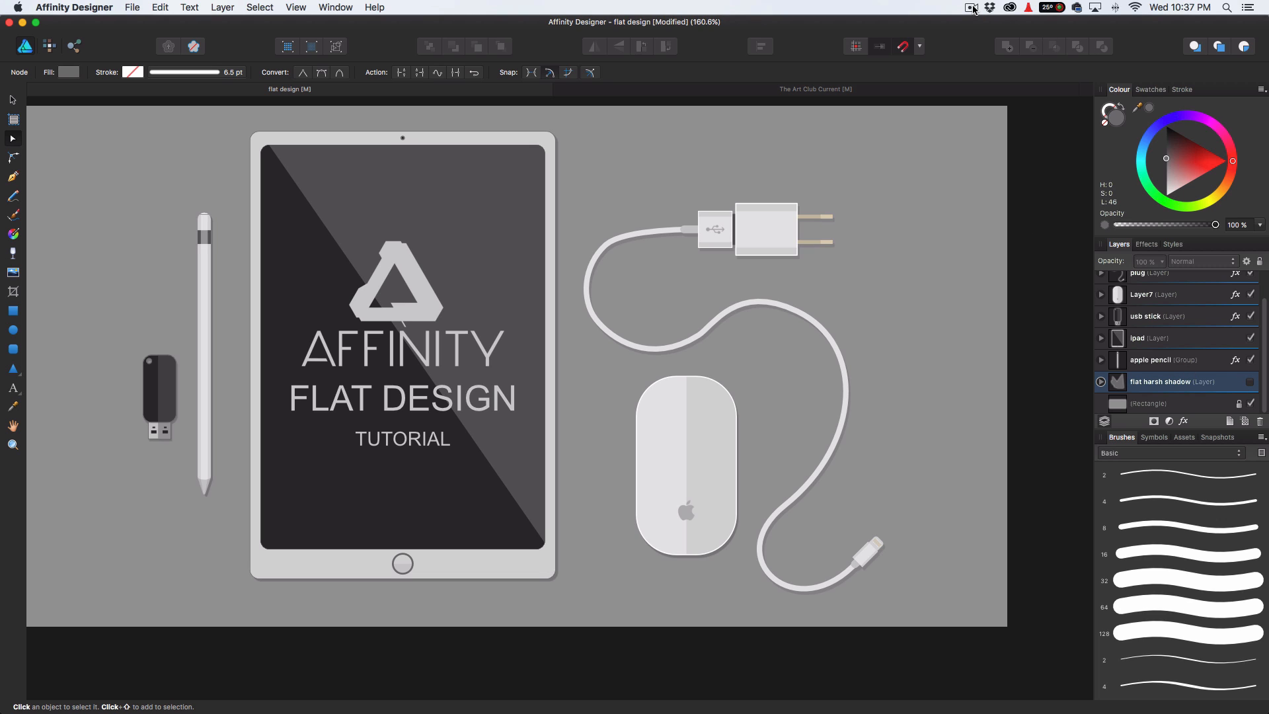
{"action": "scroll", "coordinate": [1151, 323], "scroll_direction": "up", "scroll_amount": 2}
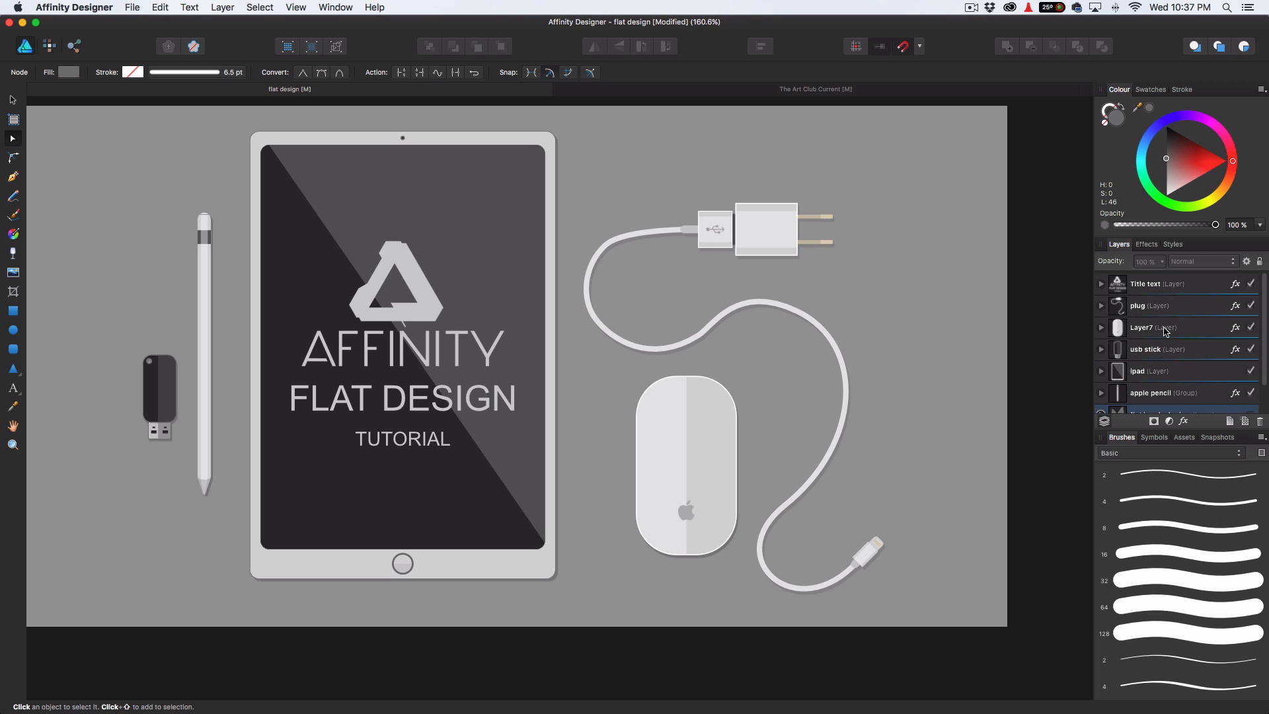
Move the plug with its cable toward the artboard's upper-right corner and the mouse left of the pencil, above the USB stick.
{"action": "left_click", "coordinate": [1172, 309]}
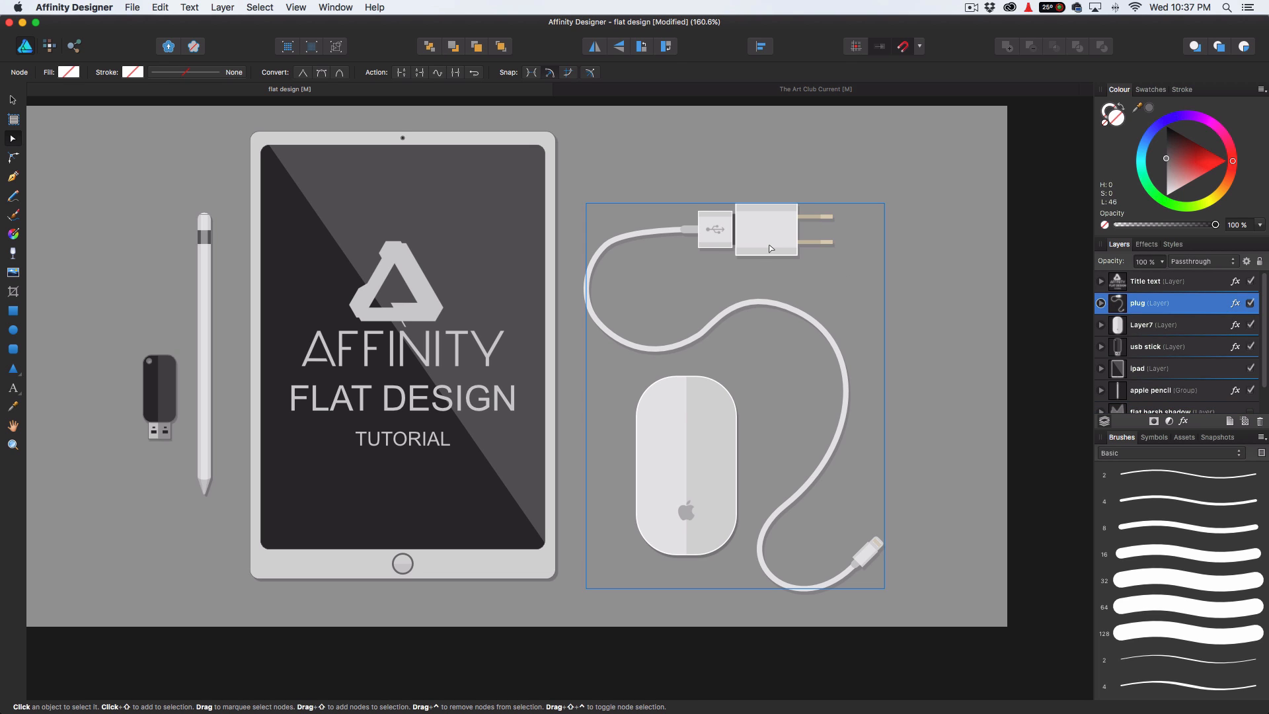
{"action": "key", "text": "v"}
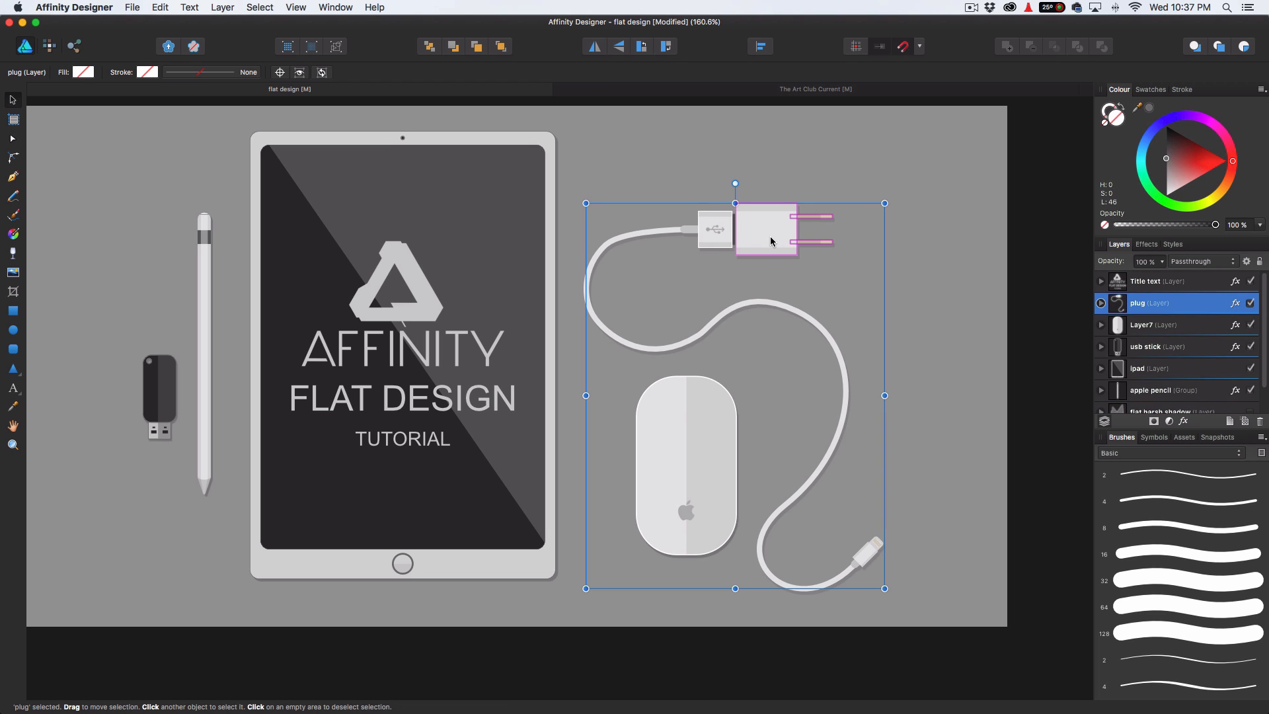
{"action": "left_click_drag", "start_coordinate": [772, 232], "coordinate": [888, 162]}
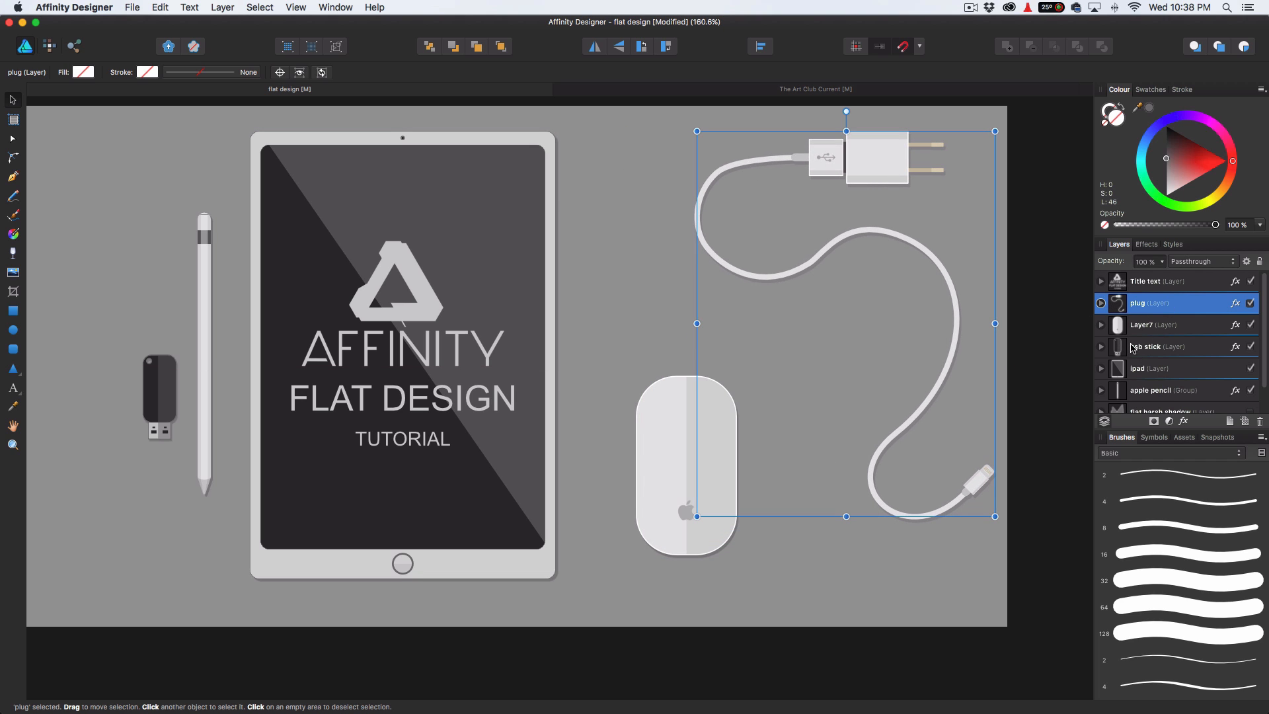
{"action": "left_click", "coordinate": [1162, 332]}
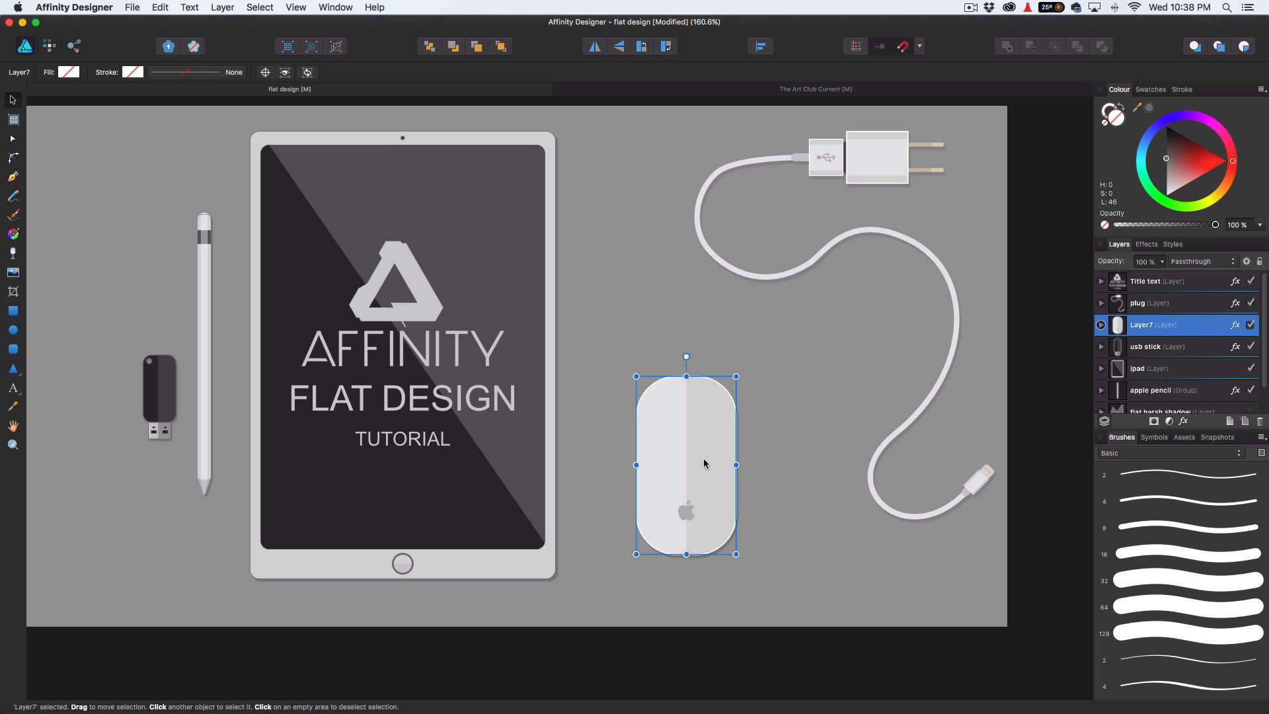
{"action": "left_click_drag", "start_coordinate": [705, 463], "coordinate": [130, 244]}
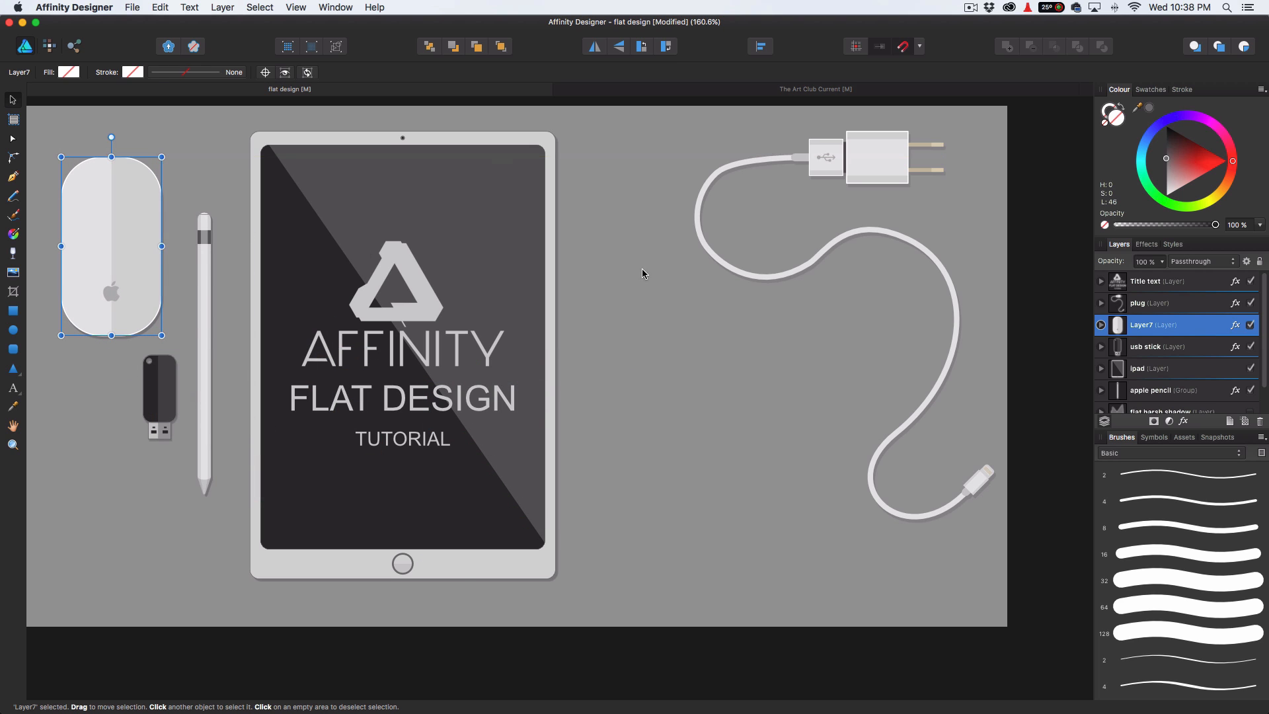
Add a new empty layer directly above the plug layer.
{"action": "left_click", "coordinate": [1178, 308]}
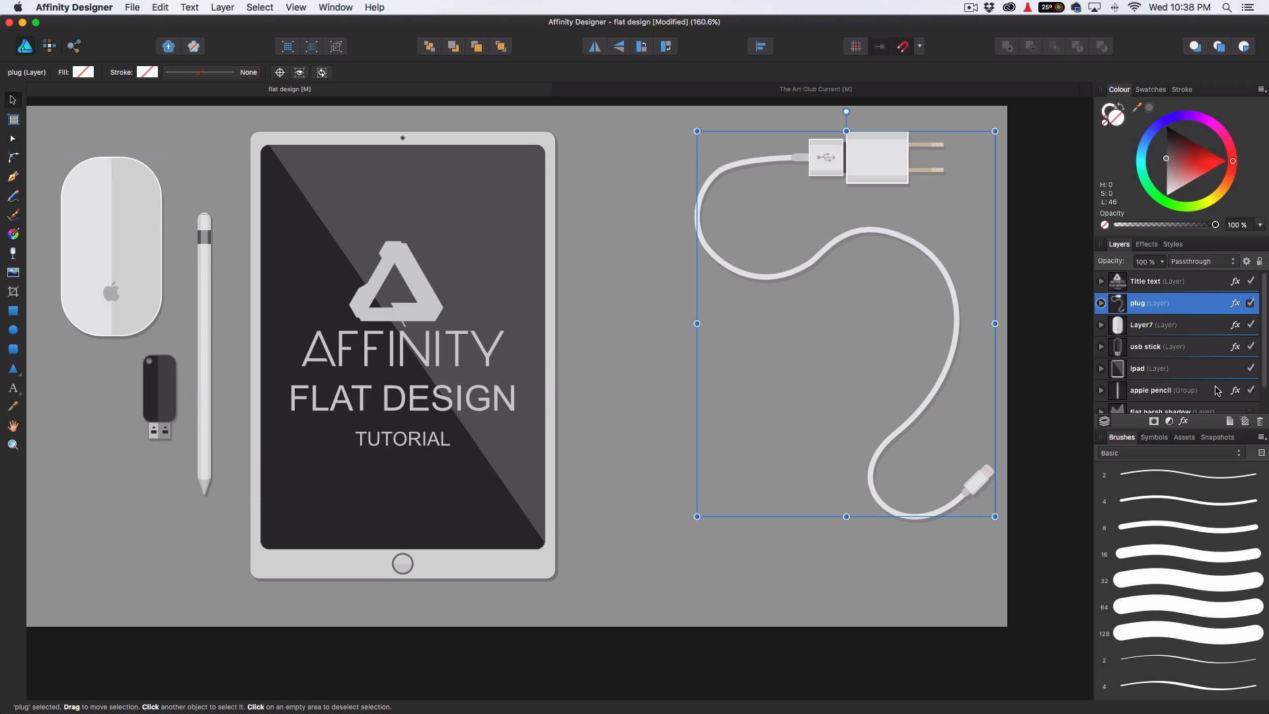
{"action": "left_click", "coordinate": [1229, 422]}
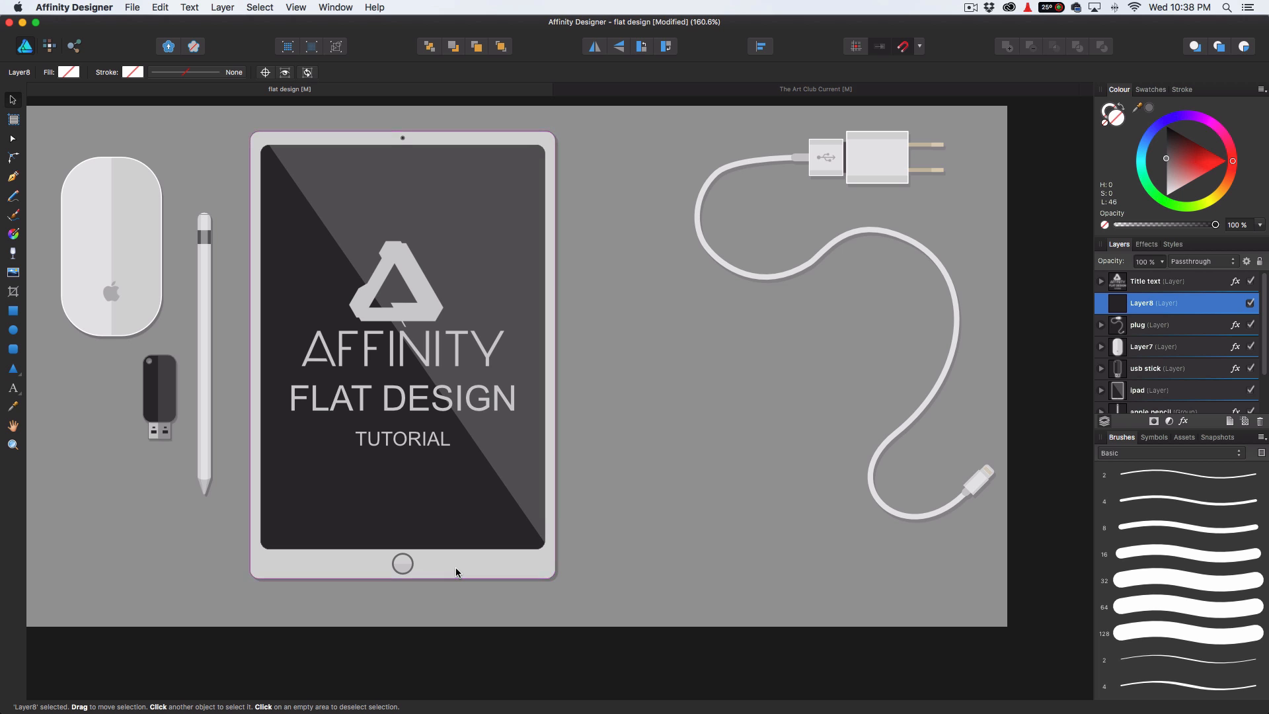
Examine the hard shadows along the iPad's edge, the cable and the plug up close.
{"action": "scroll", "coordinate": [558, 489], "scroll_direction": "up", "scroll_amount": 6}
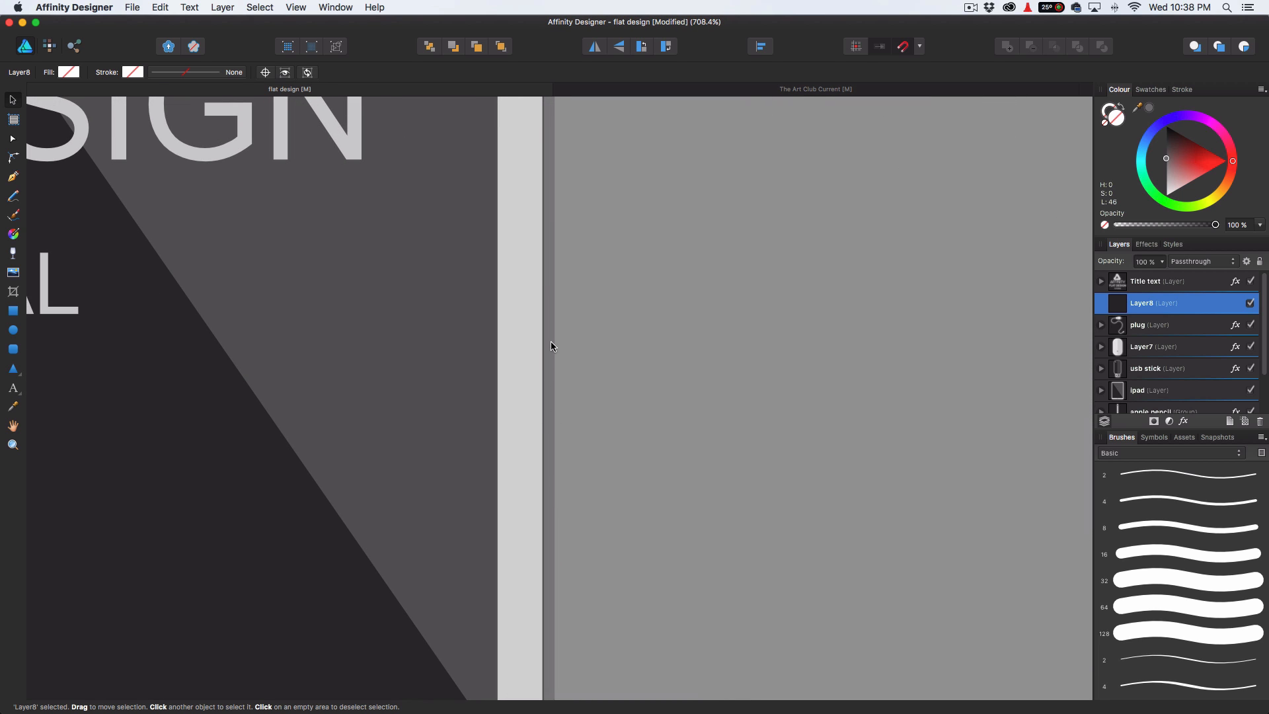
{"action": "scroll", "coordinate": [502, 592], "scroll_direction": "down", "scroll_amount": 6}
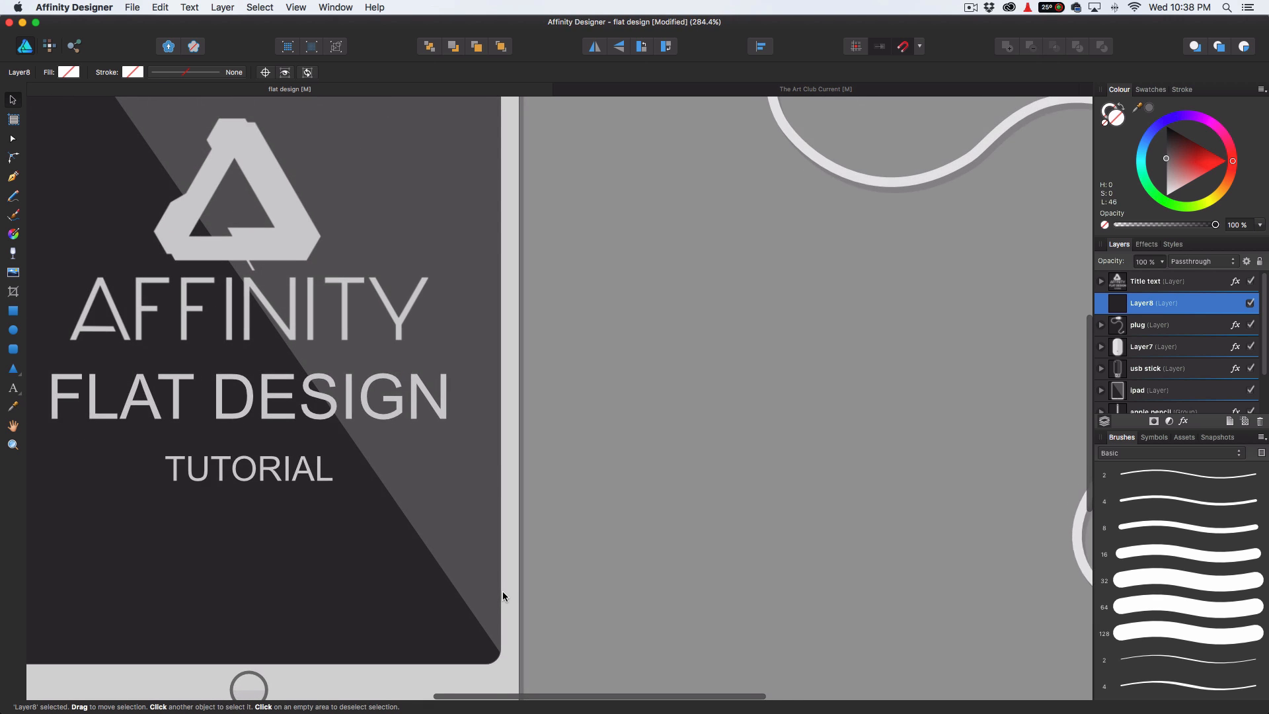
{"action": "scroll", "coordinate": [831, 214], "scroll_direction": "up", "scroll_amount": 6}
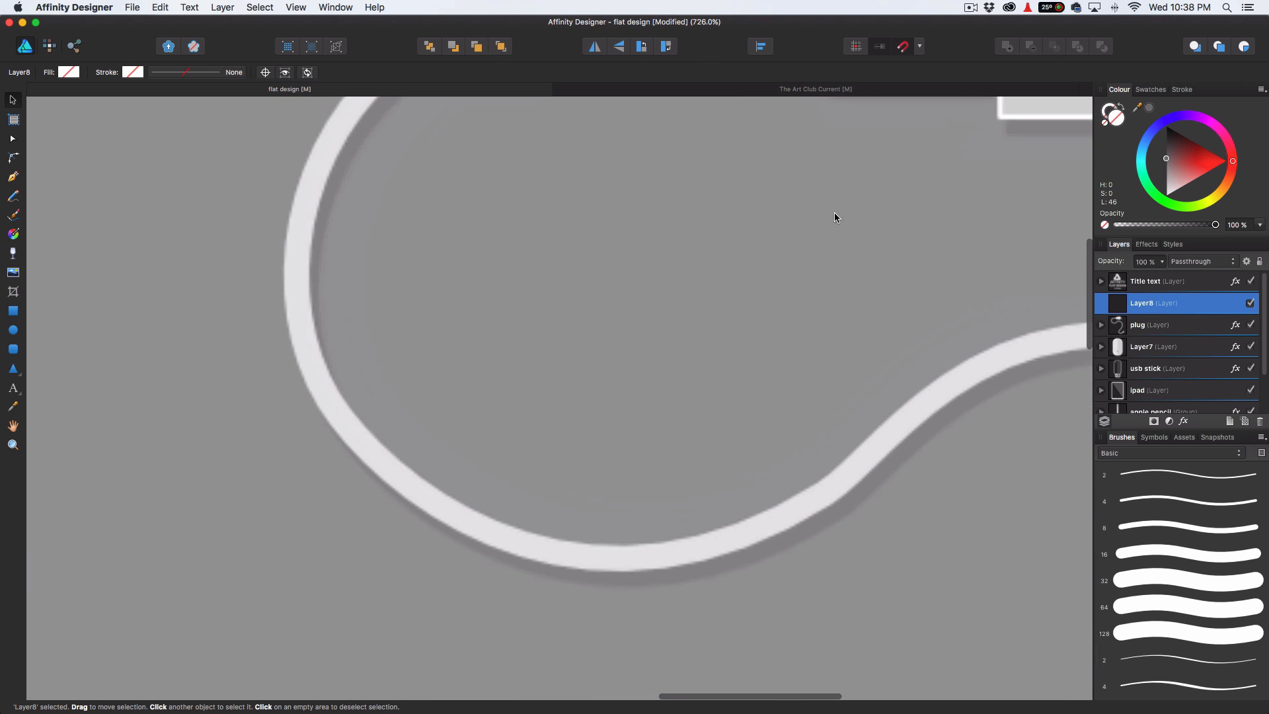
{"action": "left_click_drag", "start_coordinate": [869, 174], "coordinate": [389, 553]}
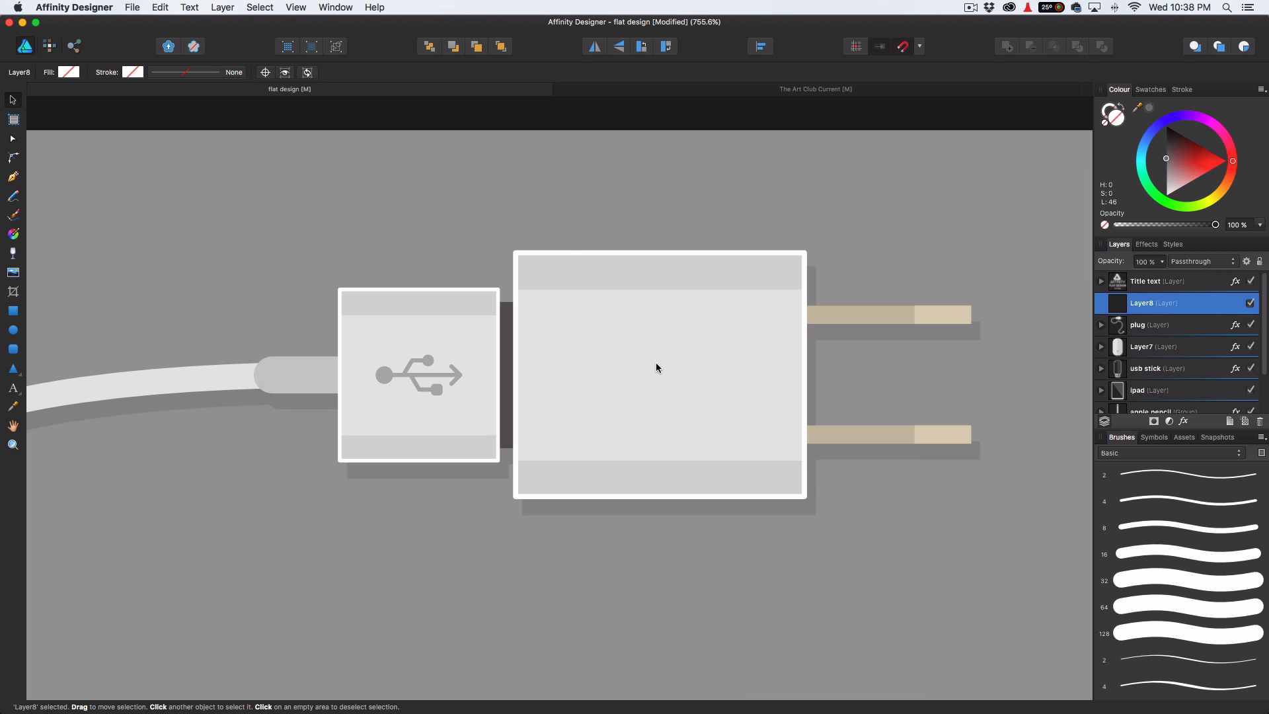
{"action": "scroll", "coordinate": [634, 383], "scroll_direction": "down", "scroll_amount": 3}
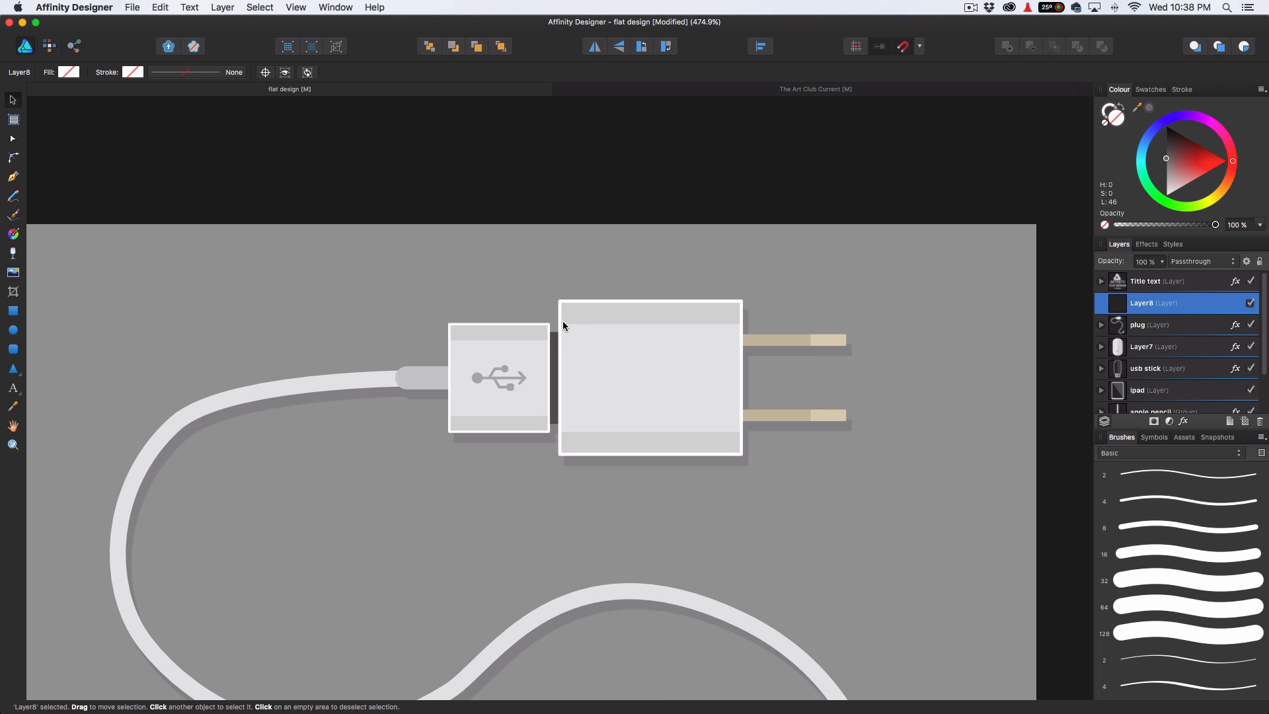
{"action": "scroll", "coordinate": [663, 403], "scroll_direction": "down", "scroll_amount": 8}
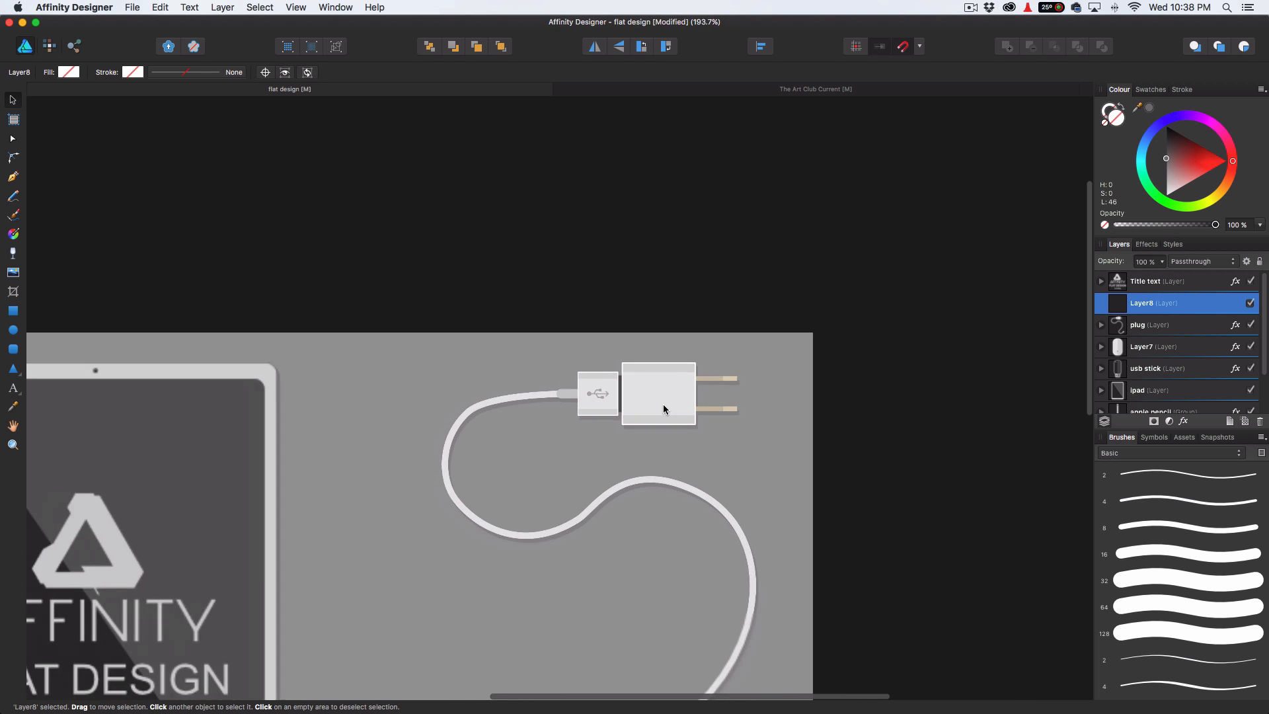
{"action": "left_click_drag", "start_coordinate": [386, 494], "coordinate": [434, 310]}
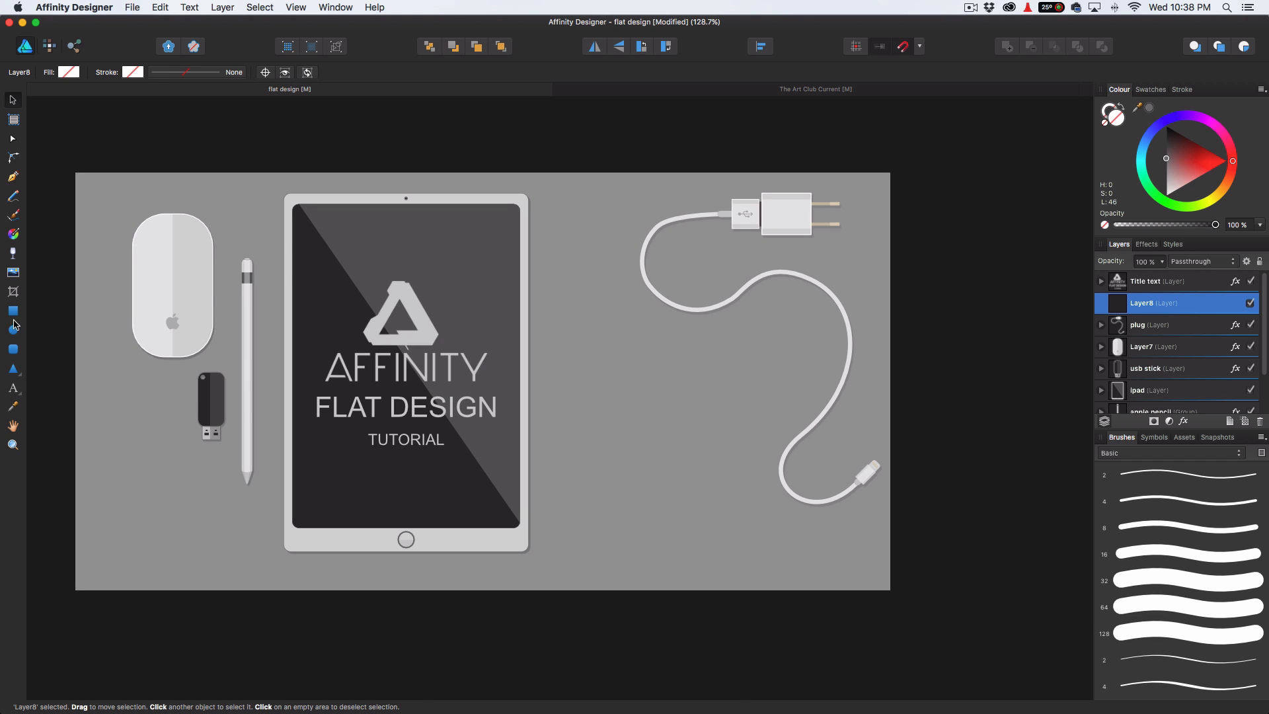
Draw a tall rounded rectangle between the iPad and the cable and set its corner radius to 11 %.
{"action": "left_click", "coordinate": [14, 350]}
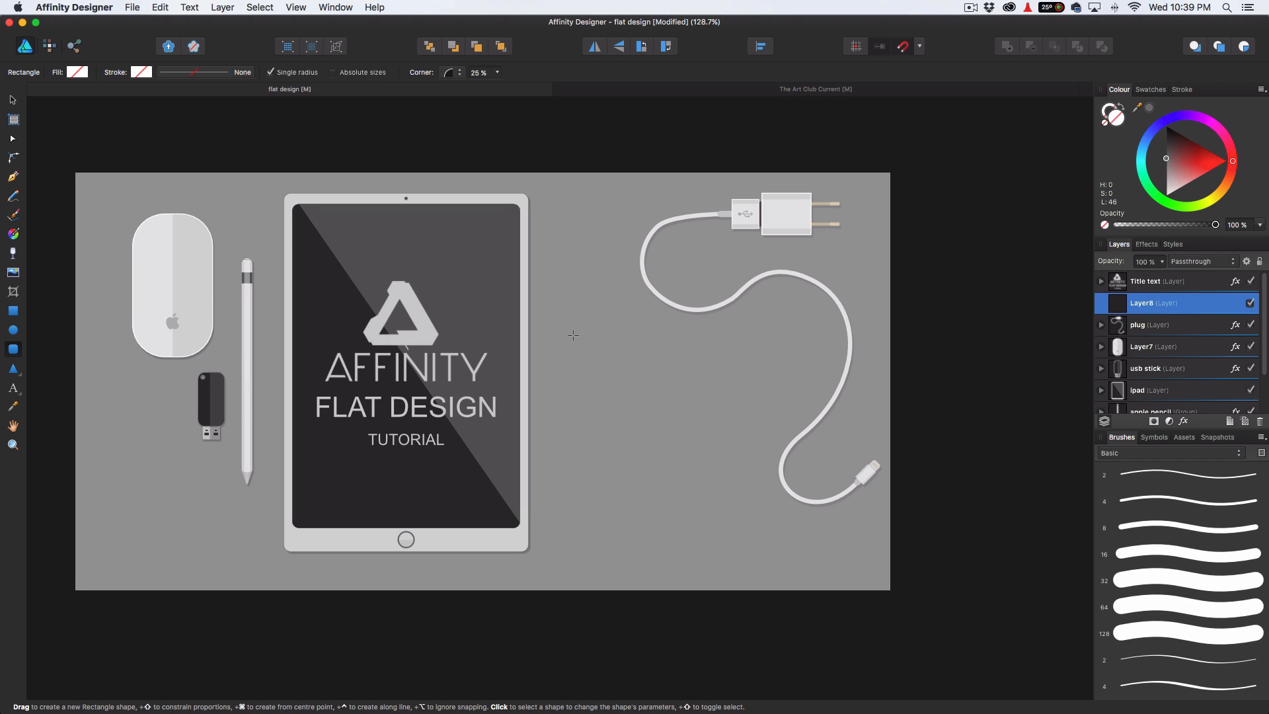
{"action": "left_click_drag", "start_coordinate": [559, 319], "coordinate": [670, 542]}
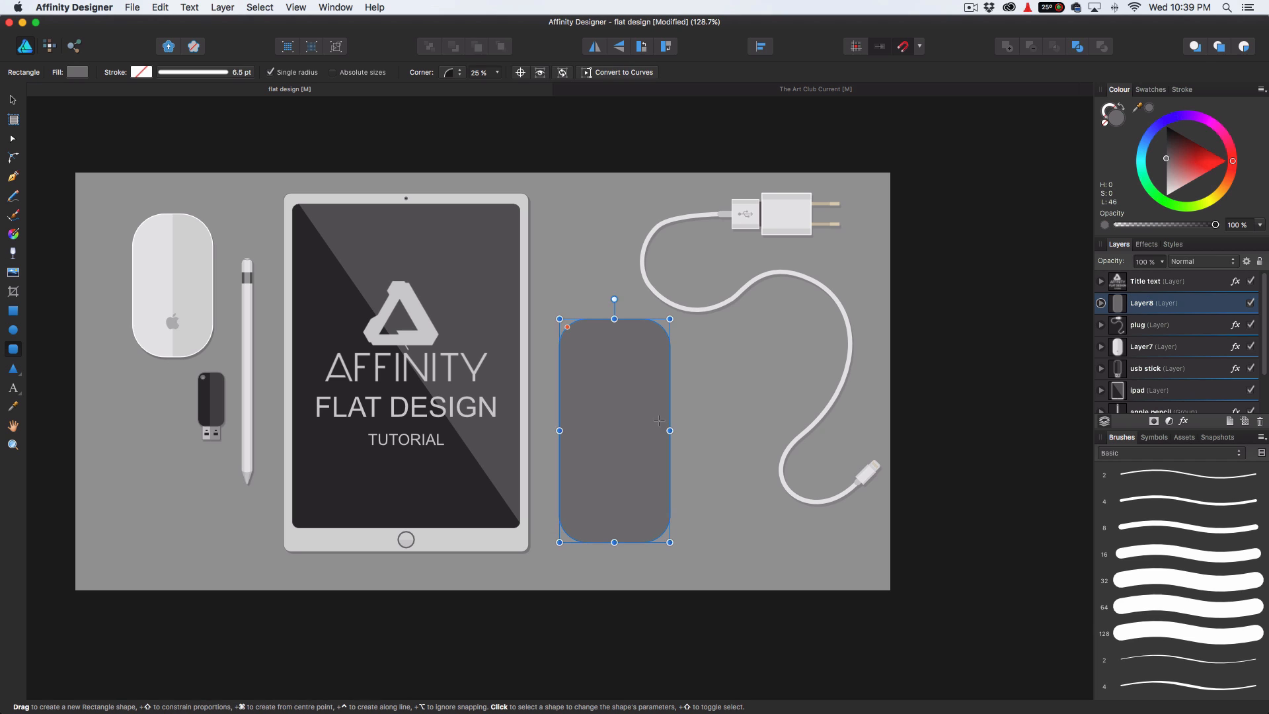
{"action": "left_click", "coordinate": [499, 73]}
{"action": "left_click_drag", "start_coordinate": [495, 89], "coordinate": [479, 94]}
{"action": "left_click", "coordinate": [497, 73]}
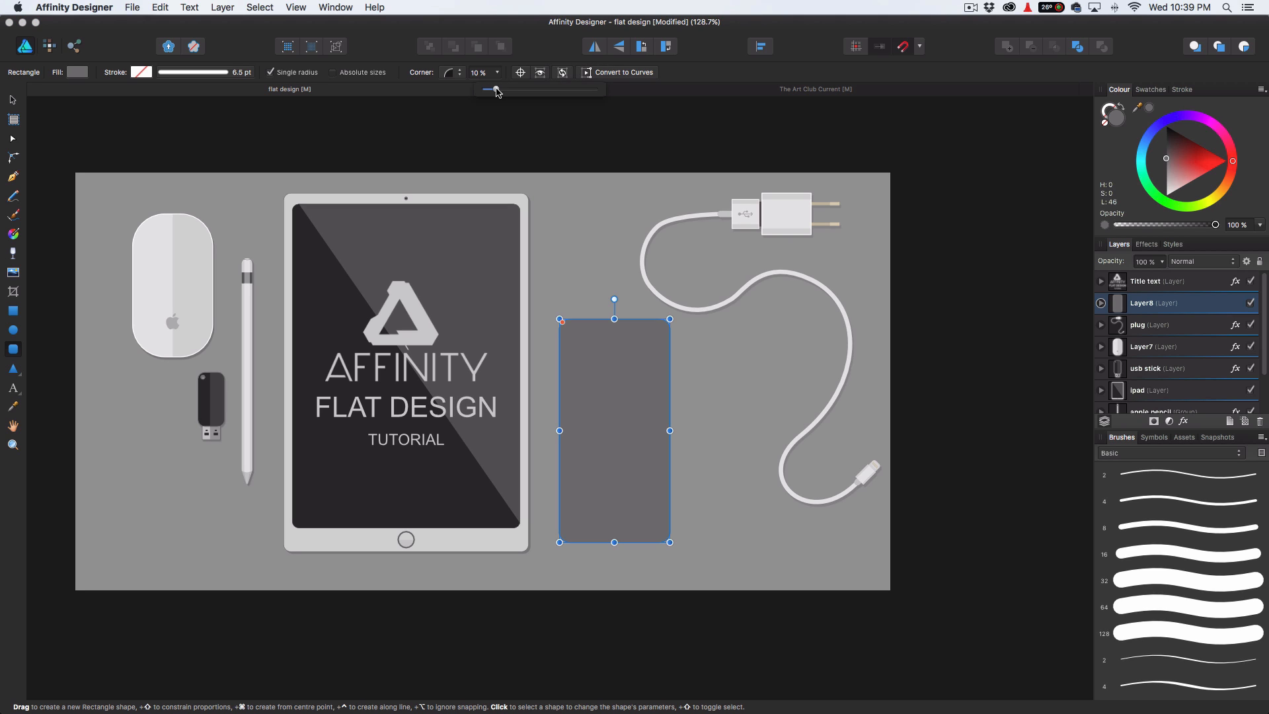
{"action": "left_click_drag", "start_coordinate": [497, 90], "coordinate": [499, 93]}
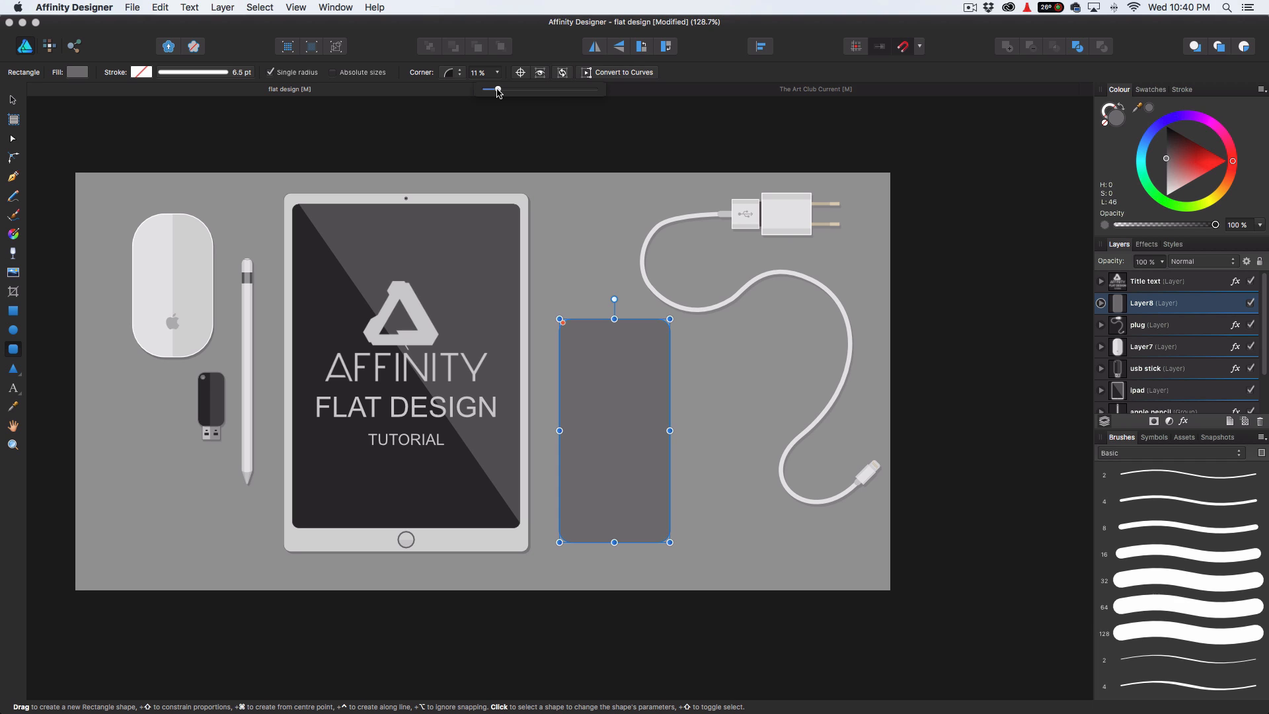
Set the rounded rectangle's fill to near-black with H 0, S 0, L 14.
{"action": "left_click", "coordinate": [78, 72]}
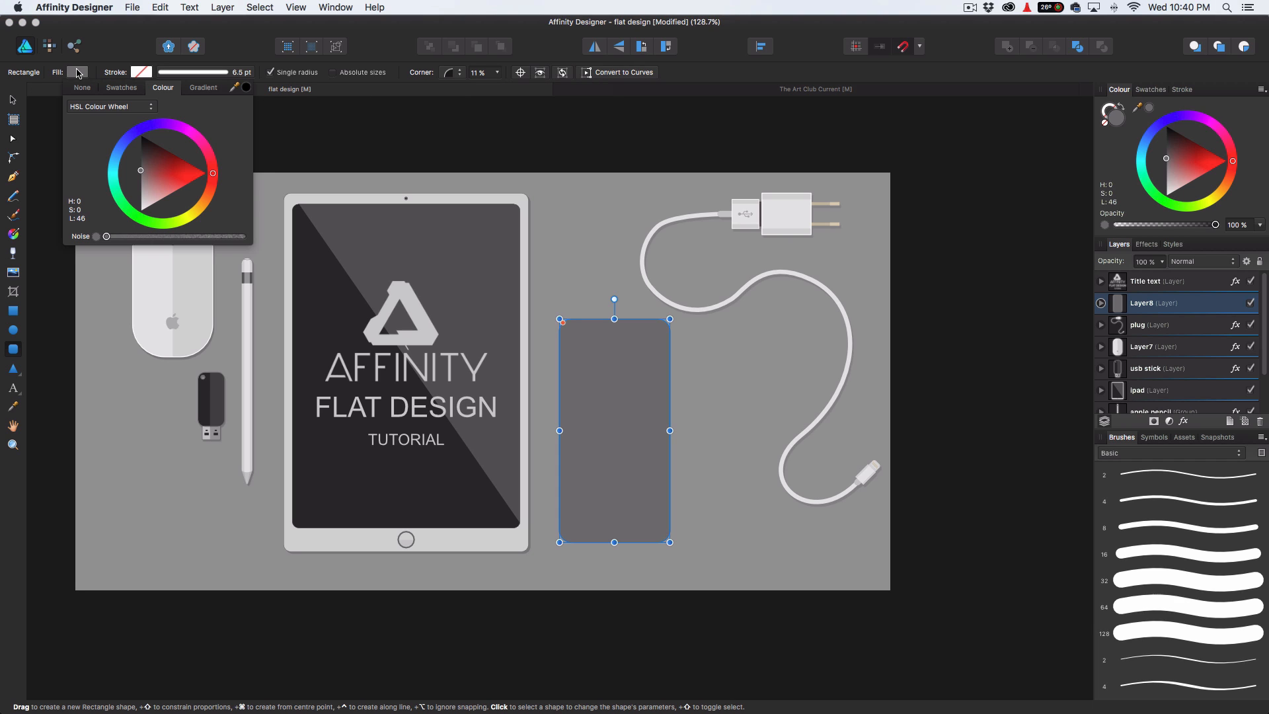
{"action": "left_click_drag", "start_coordinate": [147, 141], "coordinate": [140, 144]}
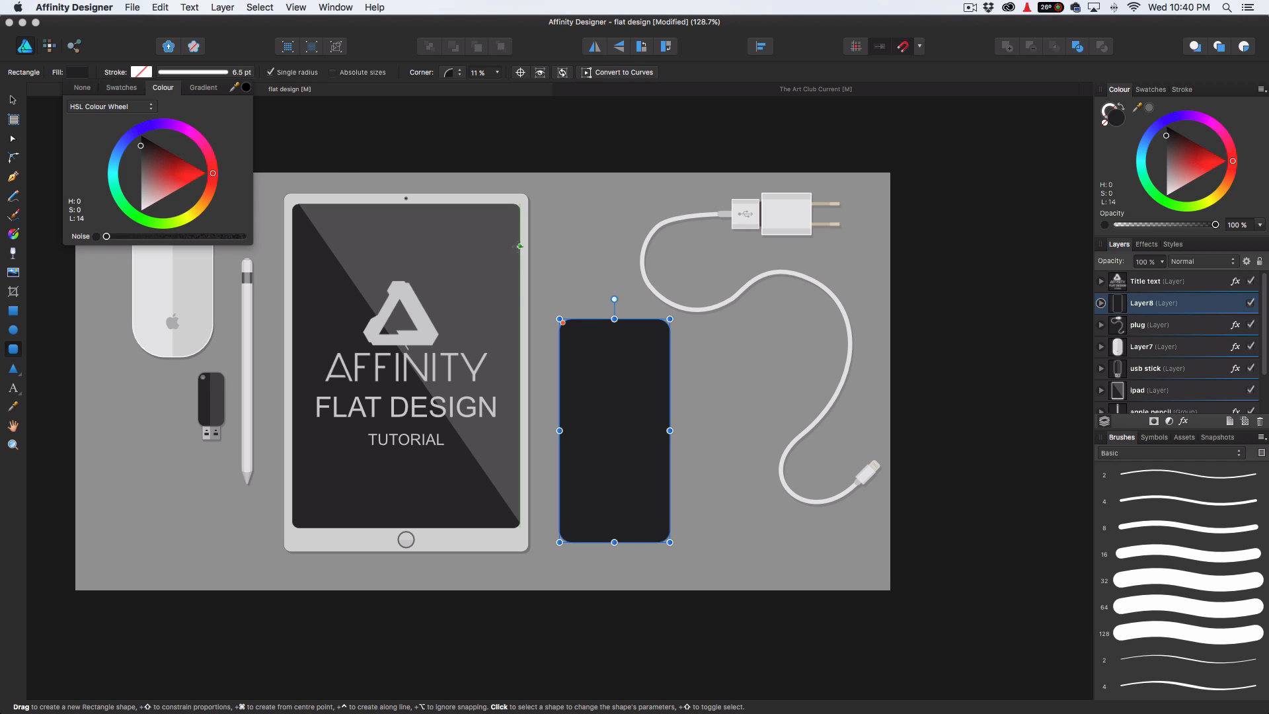
{"action": "scroll", "coordinate": [484, 259], "scroll_direction": "left", "scroll_amount": 5}
{"action": "scroll", "coordinate": [484, 259], "scroll_direction": "up", "scroll_amount": 2}
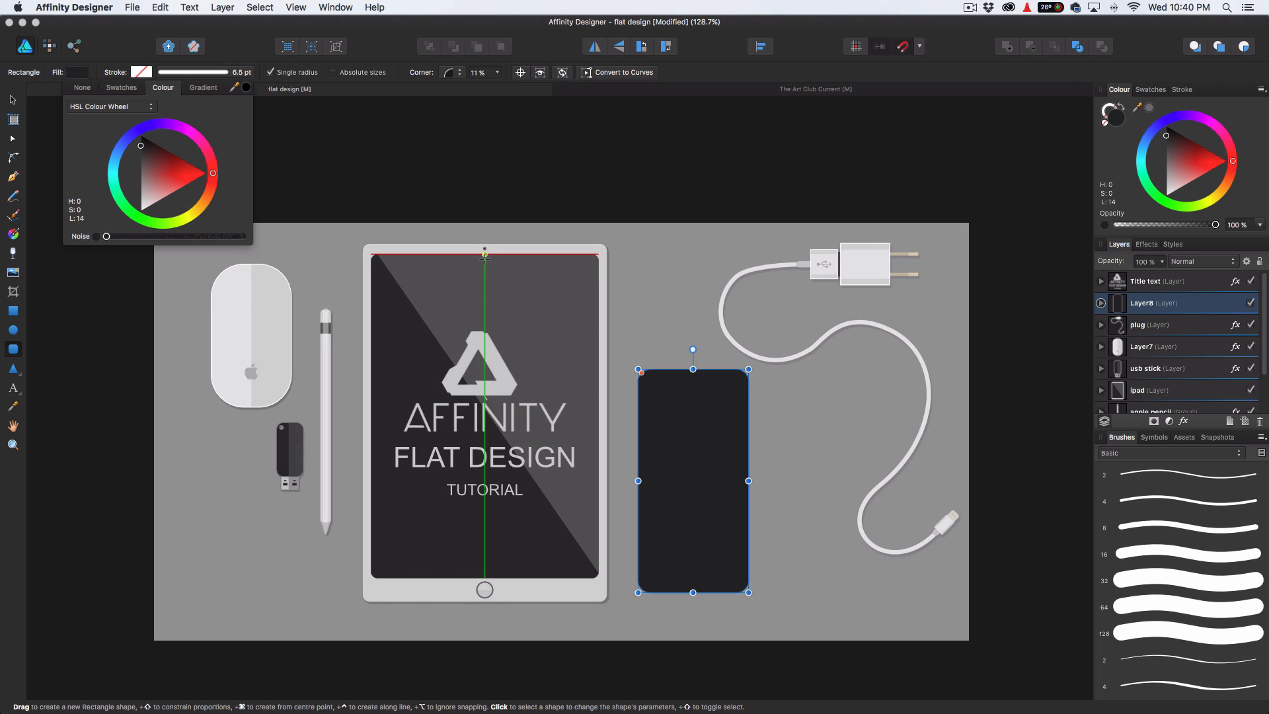
{"action": "scroll", "coordinate": [504, 280], "scroll_direction": "left", "scroll_amount": 3}
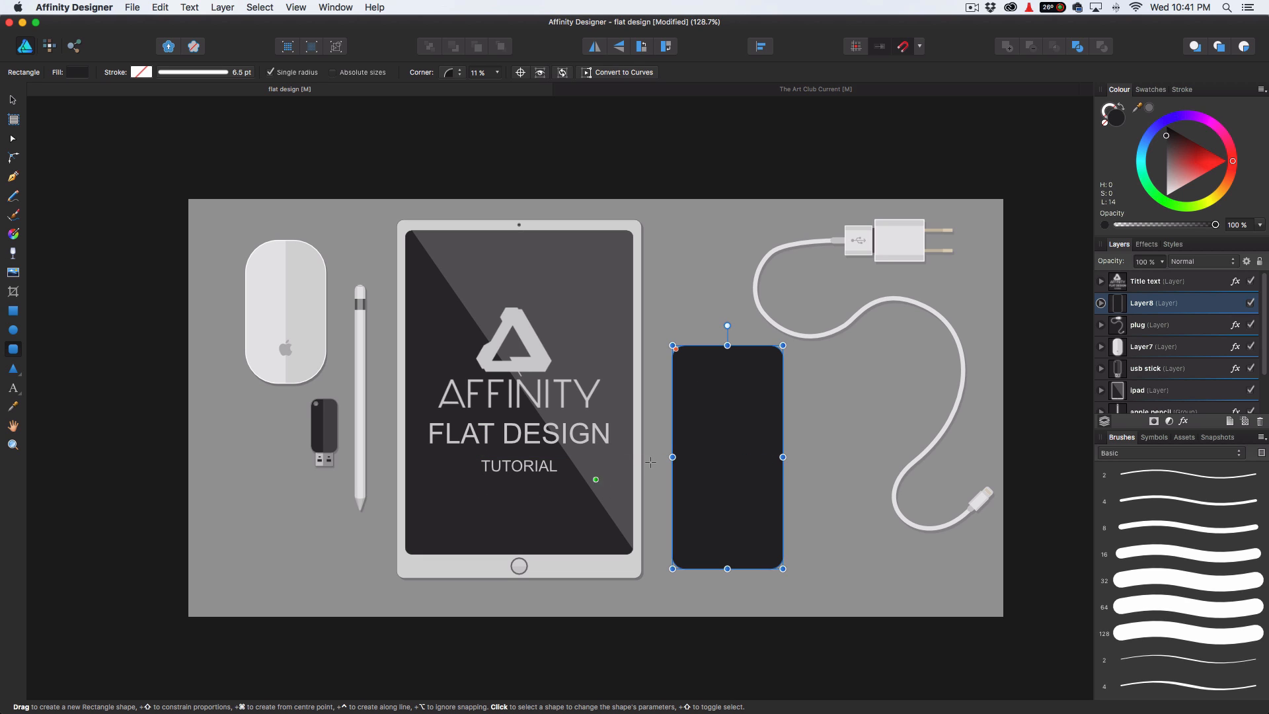
Try other fill colours on the rounded rectangle, ending with a red of H 0, S 54, L 52.
{"action": "left_click", "coordinate": [1167, 138]}
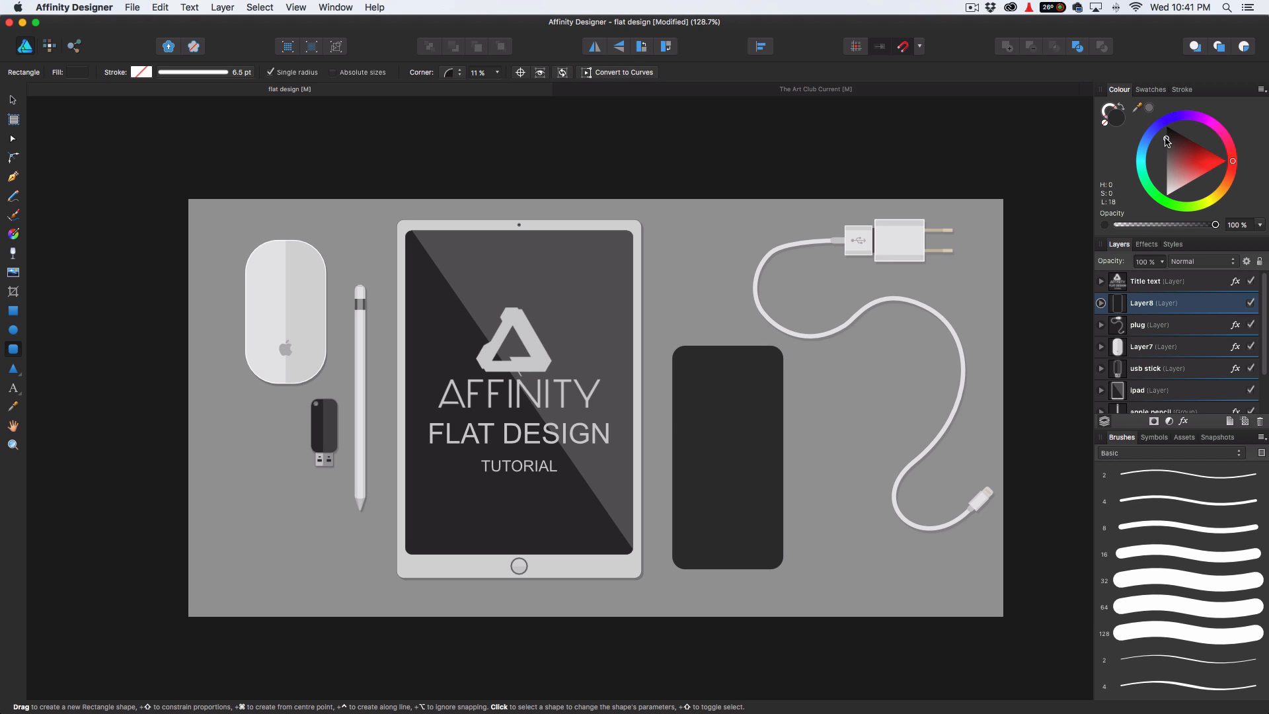
{"action": "key", "text": "super+d"}
{"action": "key", "text": "super+z"}
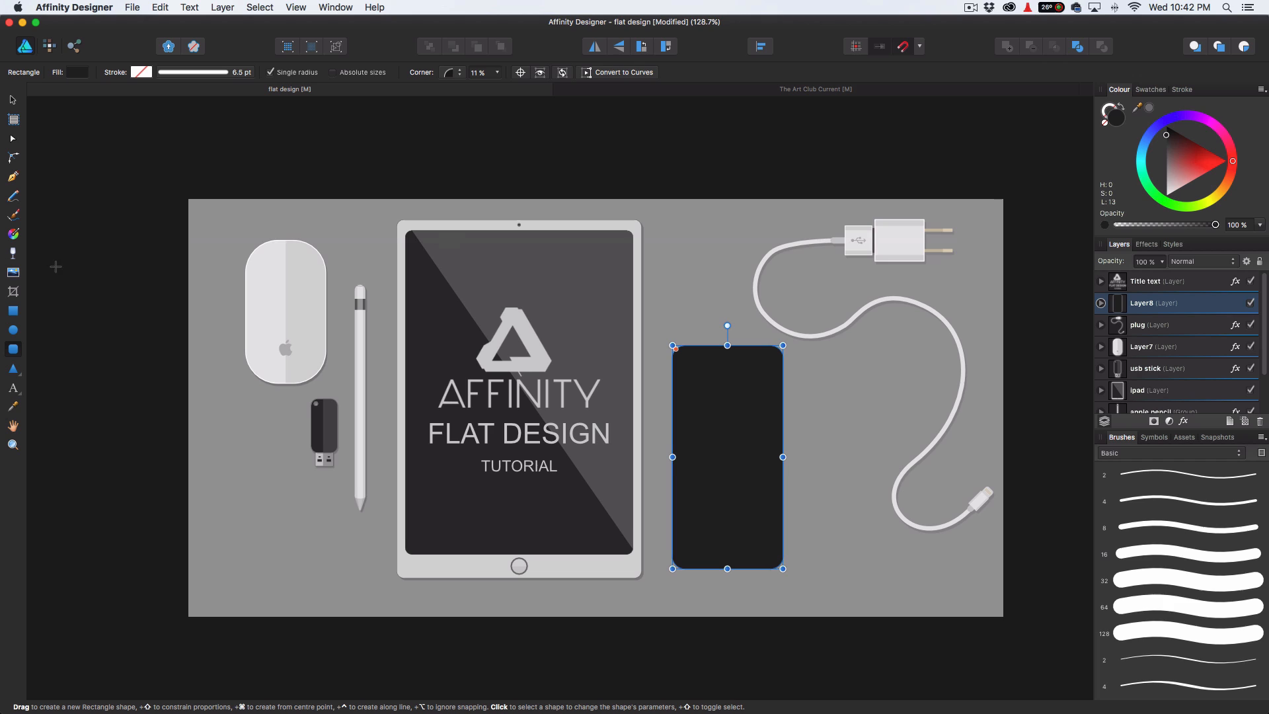
{"action": "left_click", "coordinate": [1199, 164]}
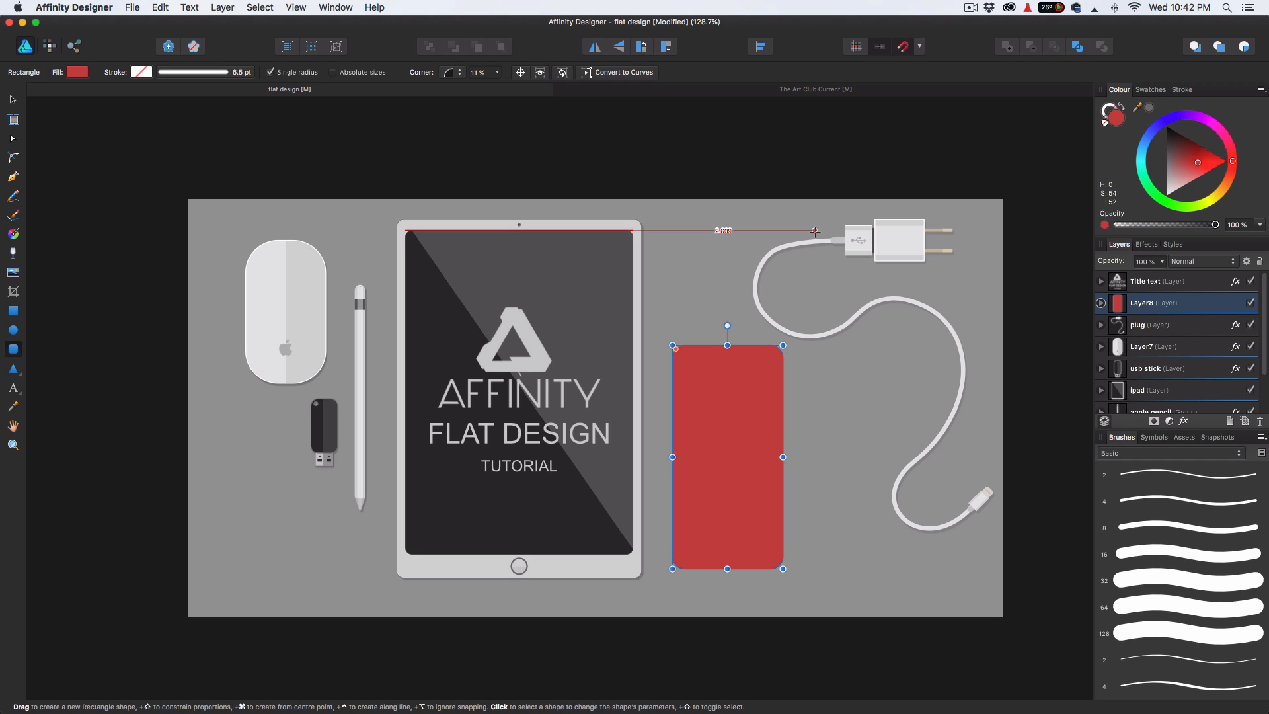
Try a blue fill of H 219, S 54, L 52 on a small test rectangle above the red shape, and delete that rectangle.
{"action": "left_click", "coordinate": [15, 314]}
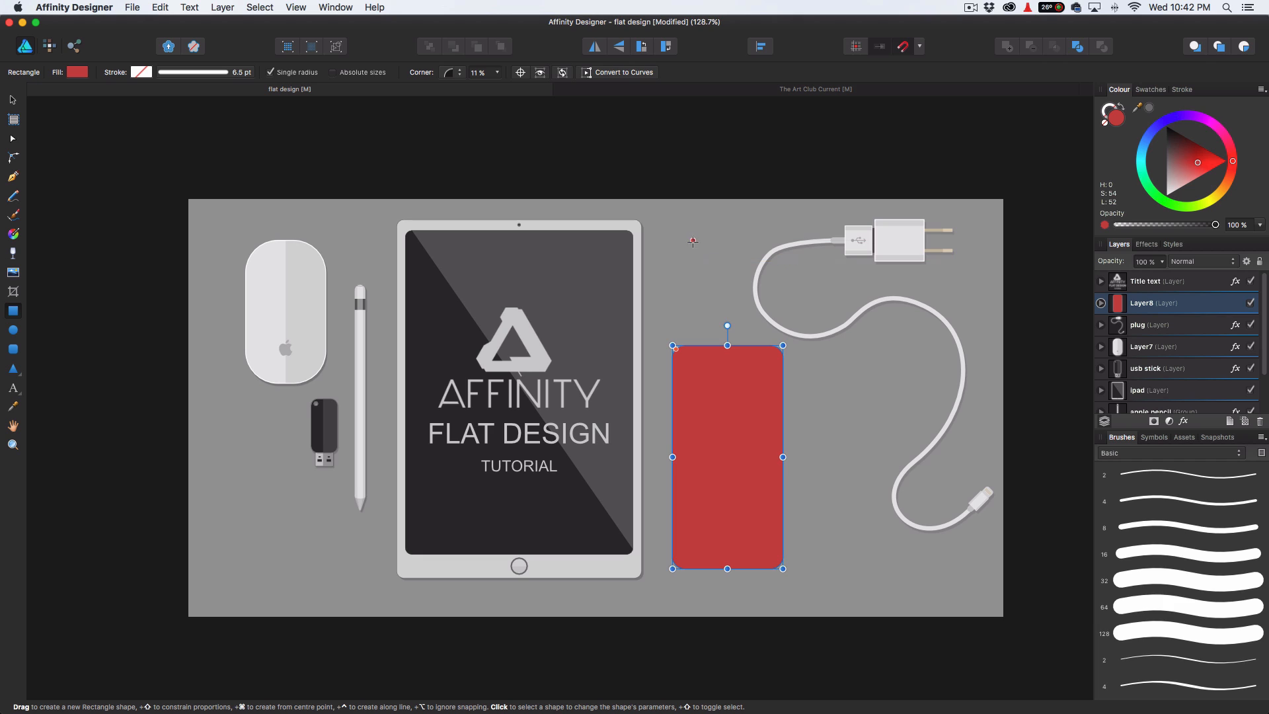
{"action": "left_click_drag", "start_coordinate": [693, 240], "coordinate": [748, 285]}
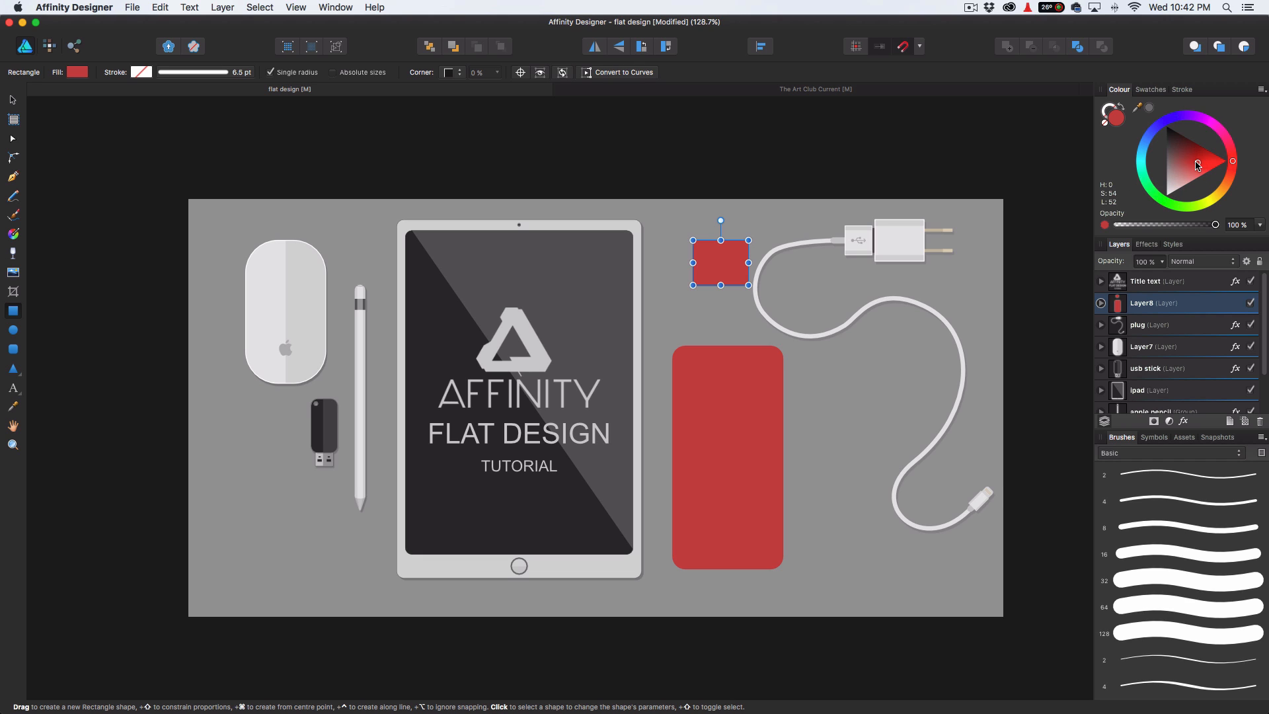
{"action": "mouse_move", "coordinate": [1234, 163]}
{"action": "left_mouse_down"}
{"action": "mouse_move", "coordinate": [1222, 132]}
{"action": "mouse_move", "coordinate": [1192, 123]}
{"action": "mouse_move", "coordinate": [1153, 133]}
{"action": "left_mouse_up"}
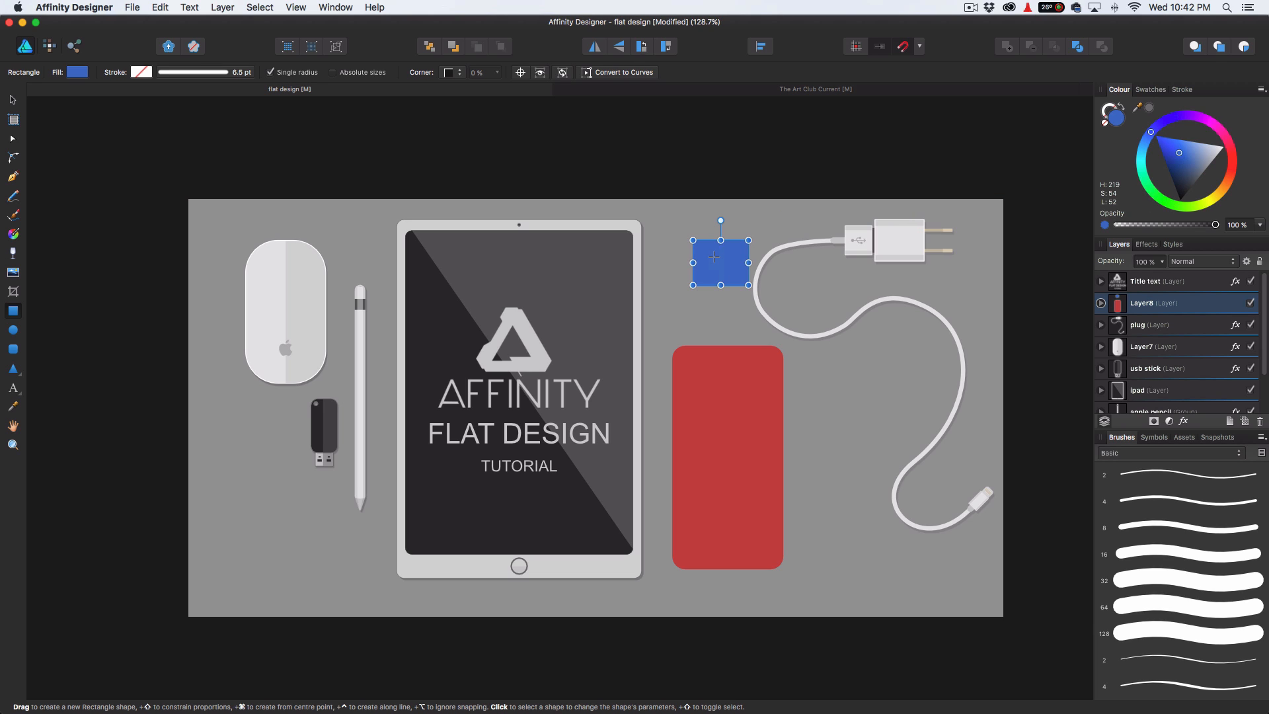
{"action": "key", "text": "Delete"}
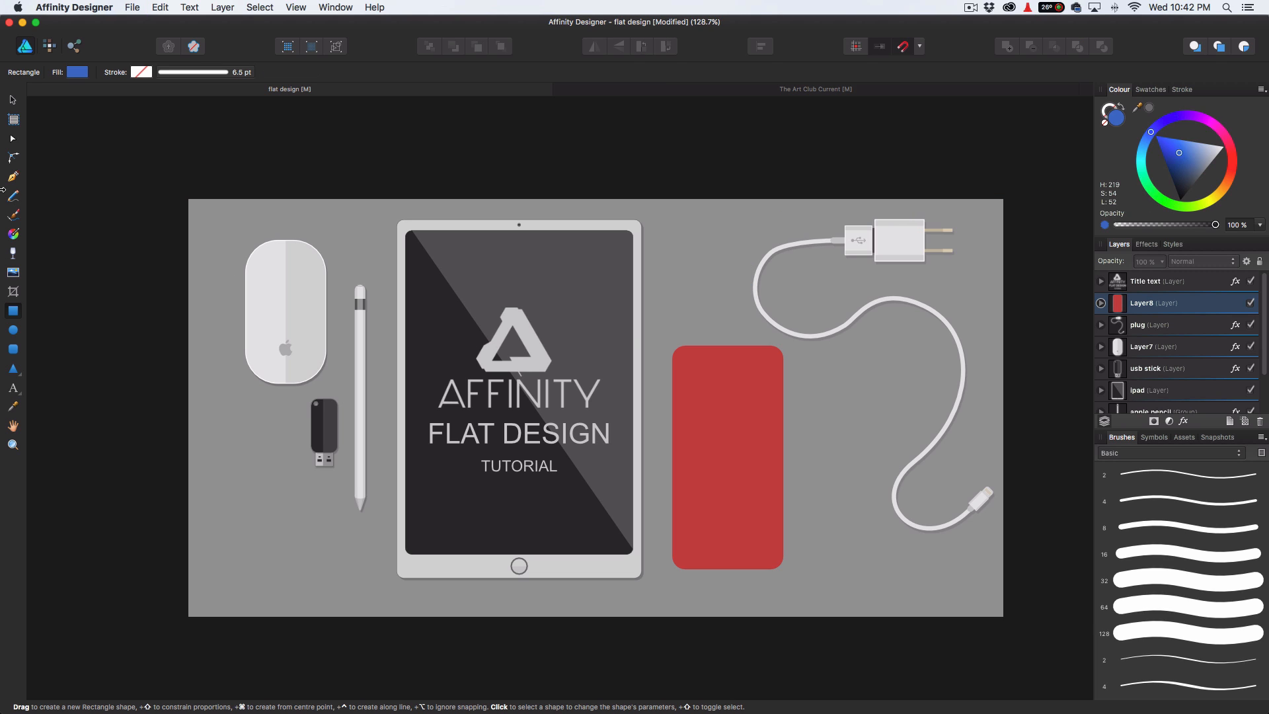
Select the red rounded rectangle and set its fill to near-black with H 0, S 0, L 14.
{"action": "left_click", "coordinate": [12, 102]}
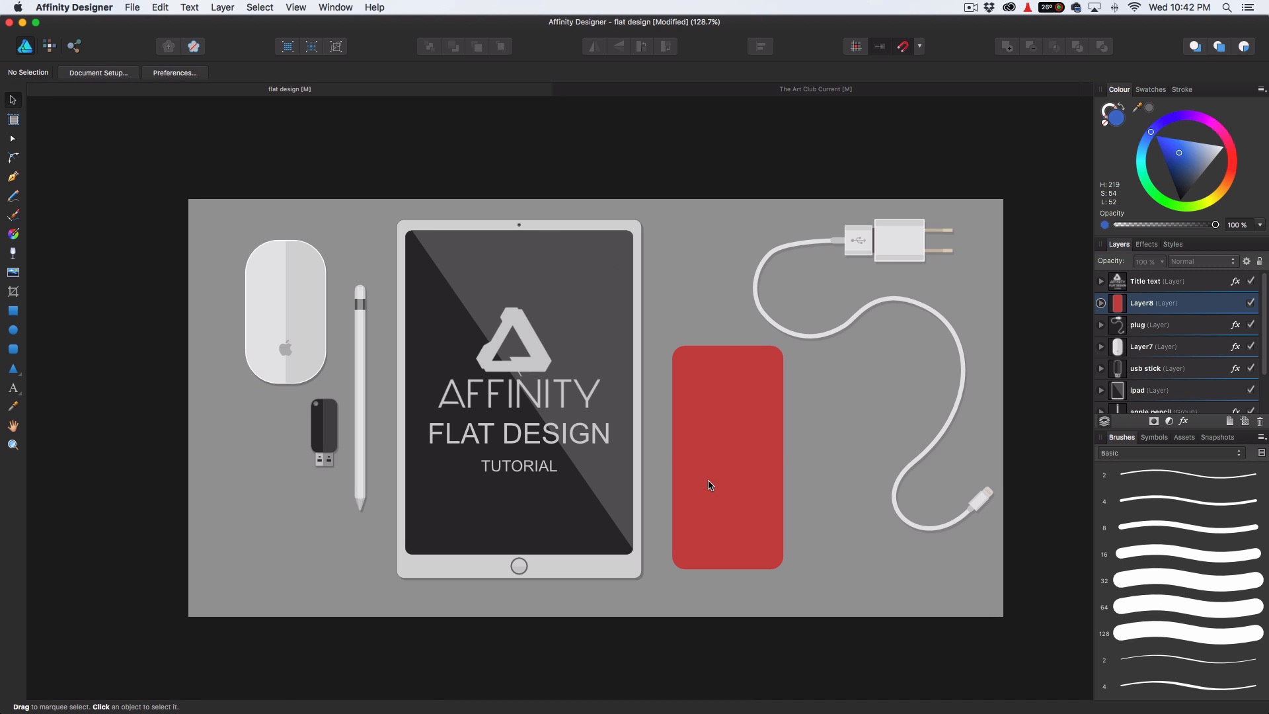
{"action": "left_click", "coordinate": [742, 471]}
{"action": "left_click_drag", "start_coordinate": [1198, 143], "coordinate": [1165, 146]}
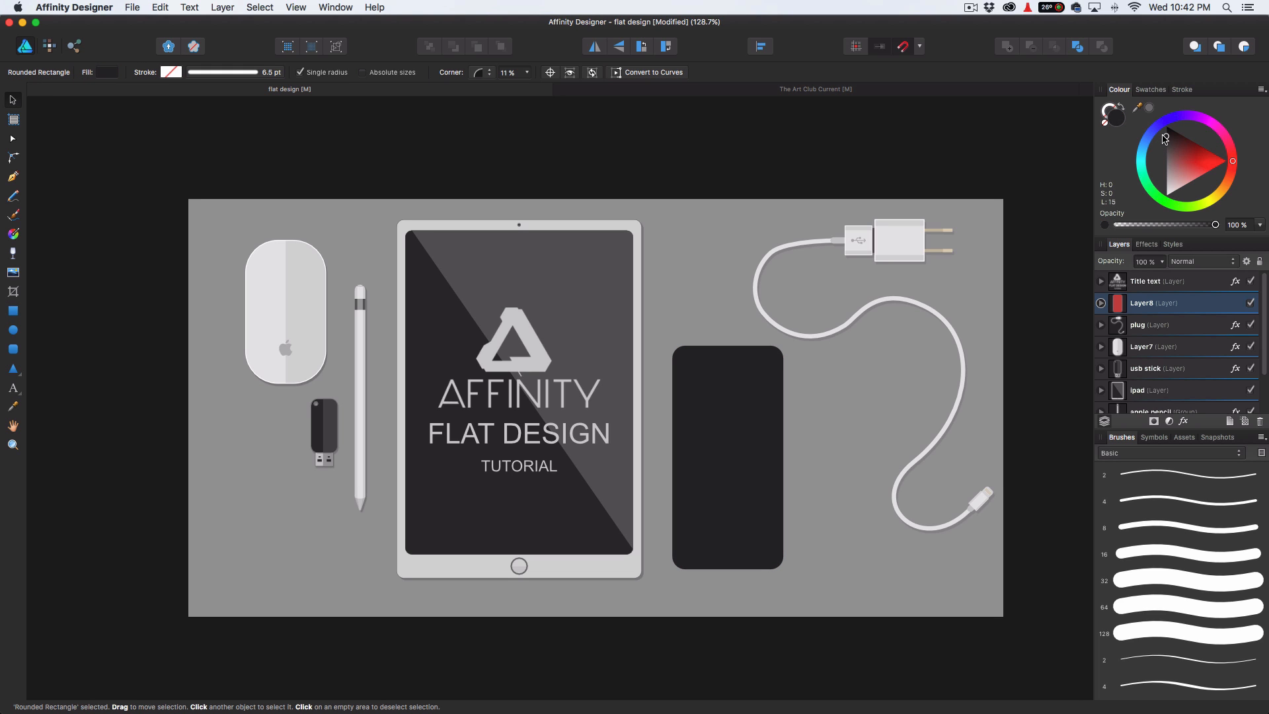
{"action": "left_click_drag", "start_coordinate": [1165, 138], "coordinate": [1166, 136]}
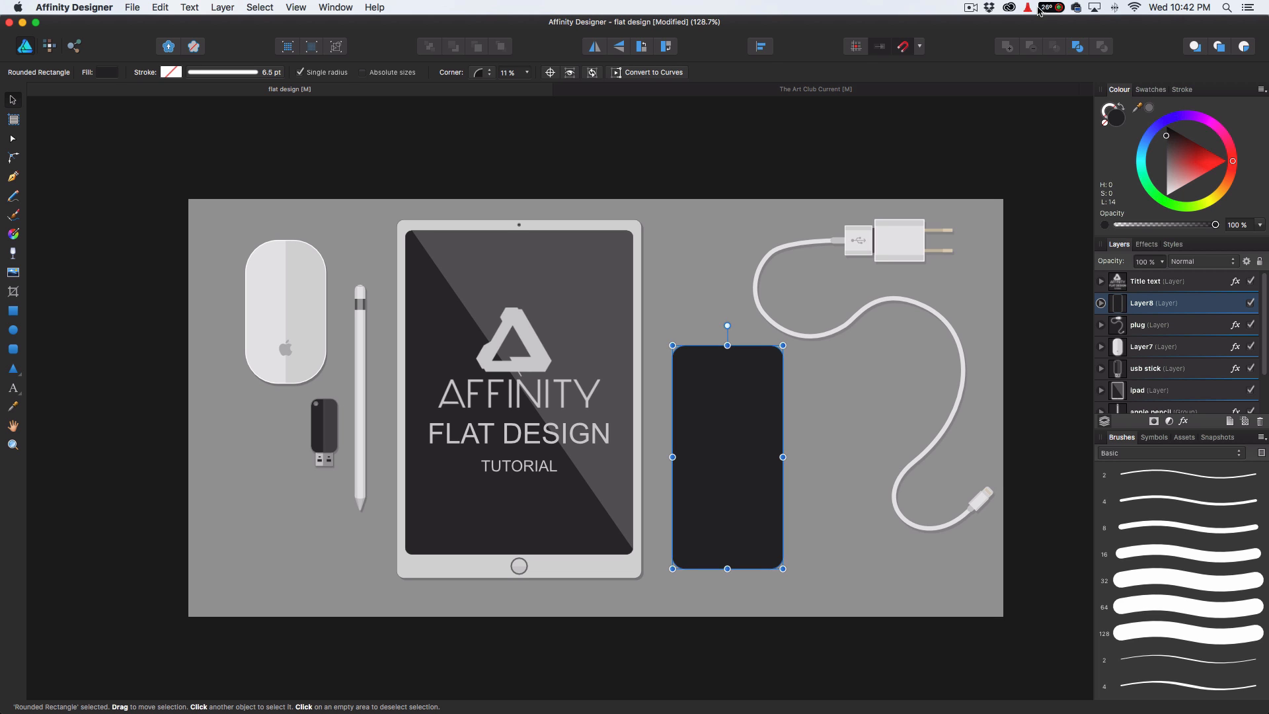
{"action": "left_click", "coordinate": [970, 7]}
{"action": "left_click", "coordinate": [988, 48]}
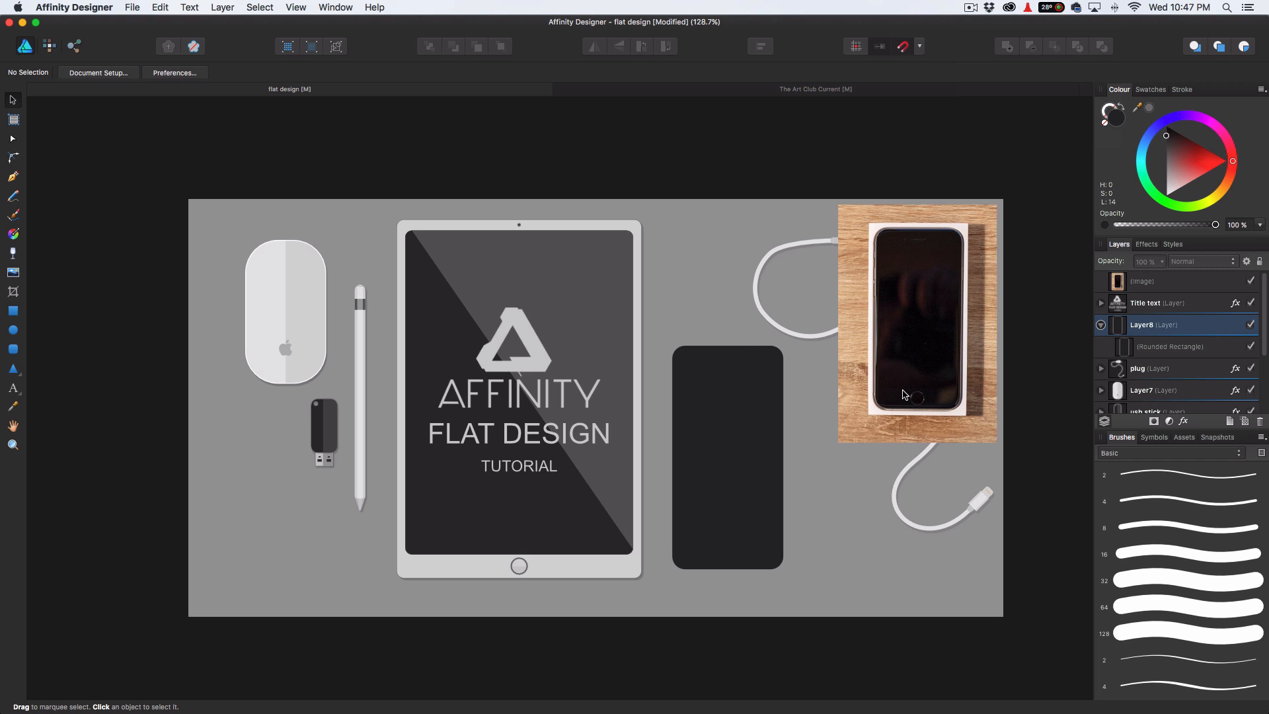
Select the phone's dark rounded rectangle and set its corner radius to 13%.
{"action": "left_click", "coordinate": [729, 407]}
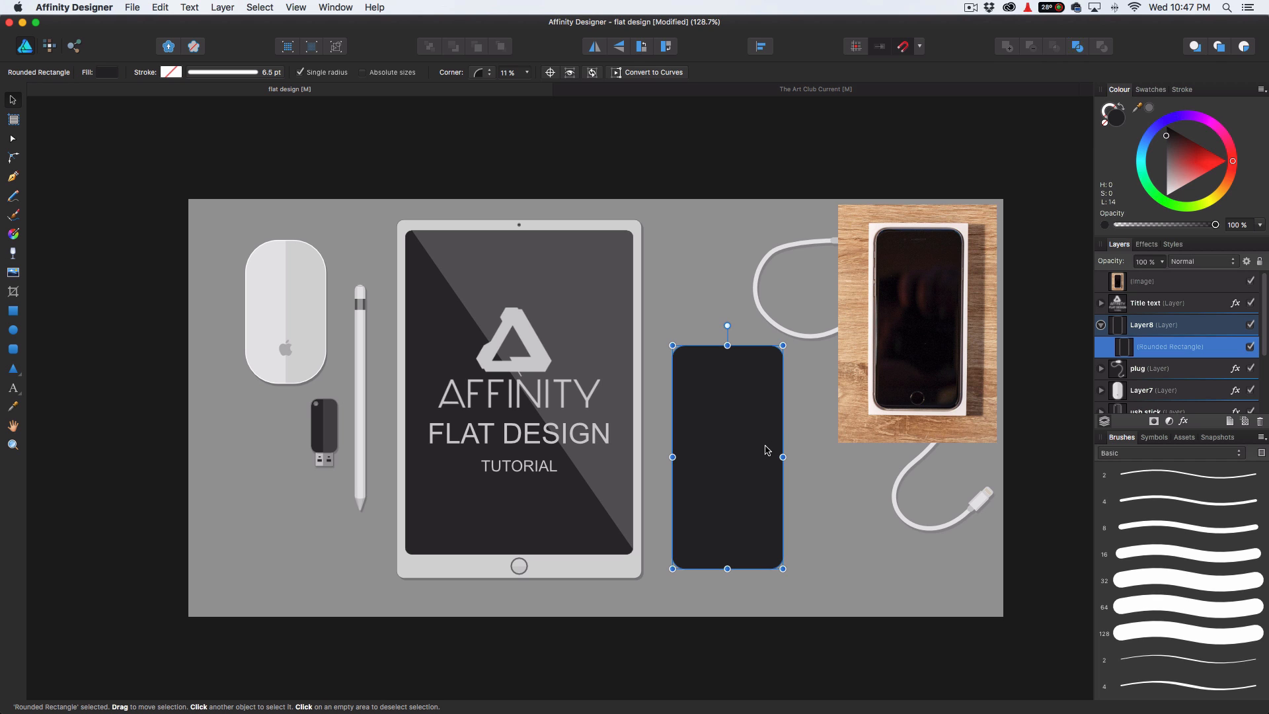
{"action": "left_click", "coordinate": [528, 72]}
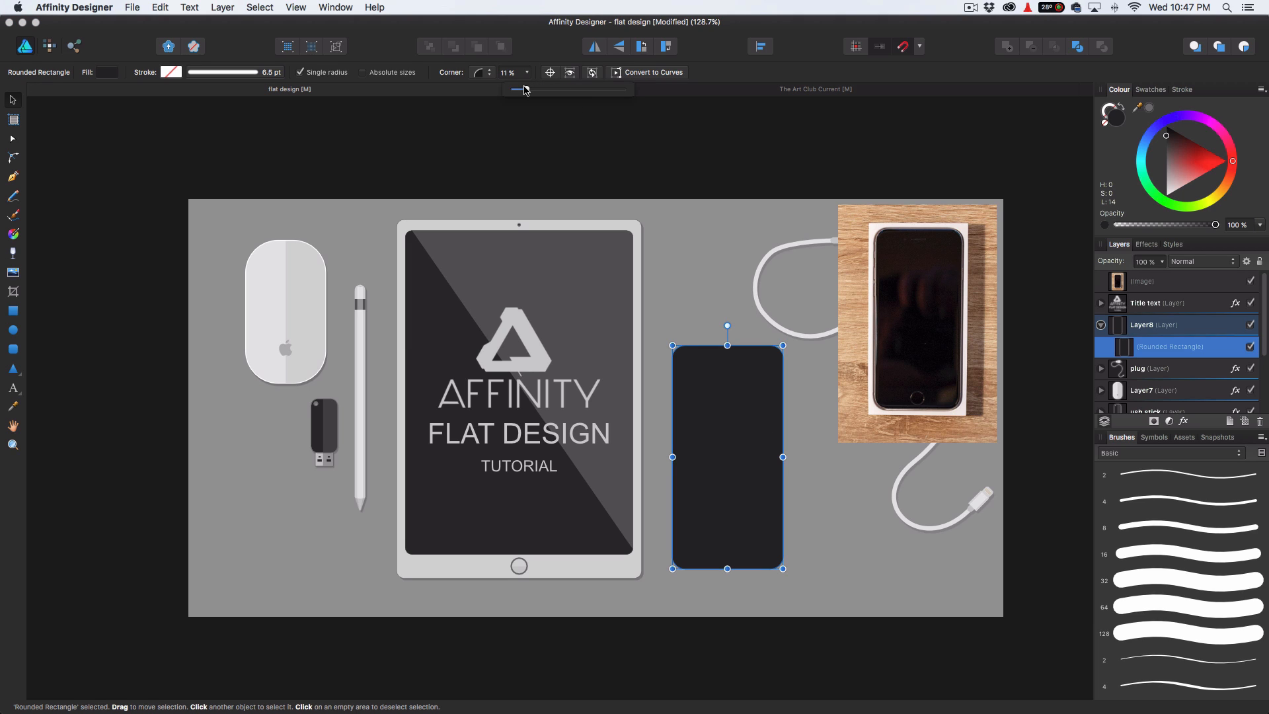
{"action": "left_click_drag", "start_coordinate": [526, 91], "coordinate": [528, 91]}
Try a mid-grey stroke of H 0, S 0, L 62 on the phone, and a light grey of L 84 sampled from the artwork.
{"action": "left_click", "coordinate": [172, 73]}
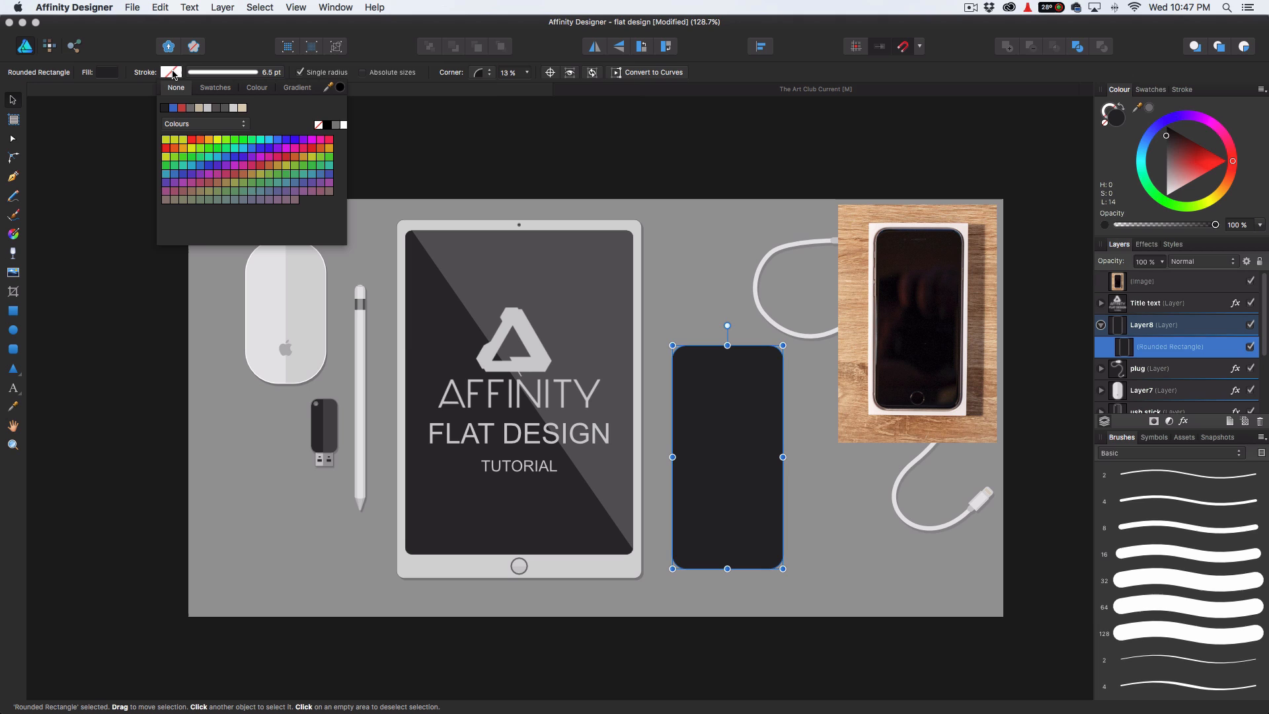
{"action": "left_click", "coordinate": [327, 87]}
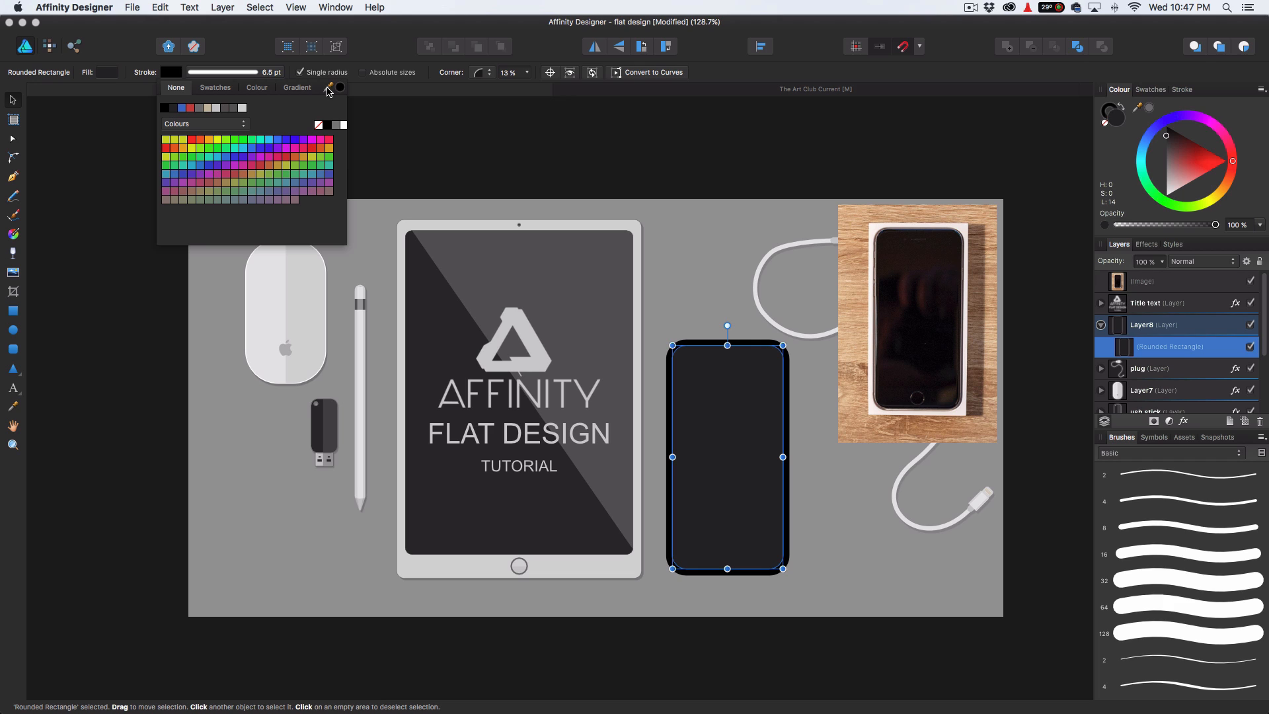
{"action": "mouse_move", "coordinate": [327, 88]}
{"action": "left_mouse_down"}
{"action": "mouse_move", "coordinate": [351, 228]}
{"action": "mouse_move", "coordinate": [417, 275]}
{"action": "mouse_move", "coordinate": [354, 307]}
{"action": "mouse_move", "coordinate": [377, 291]}
{"action": "mouse_move", "coordinate": [362, 284]}
{"action": "mouse_move", "coordinate": [351, 298]}
{"action": "mouse_move", "coordinate": [362, 309]}
{"action": "left_mouse_up"}
{"action": "left_click", "coordinate": [341, 88]}
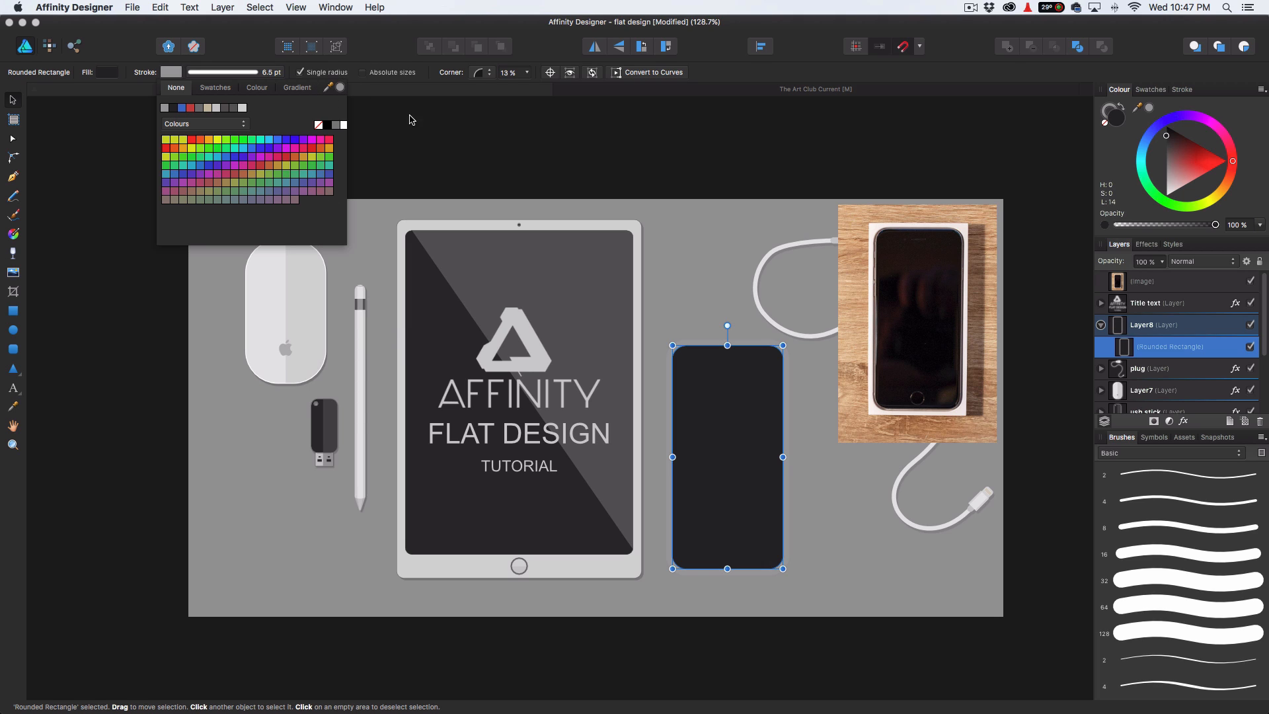
{"action": "left_click", "coordinate": [264, 72]}
{"action": "left_click", "coordinate": [265, 73]}
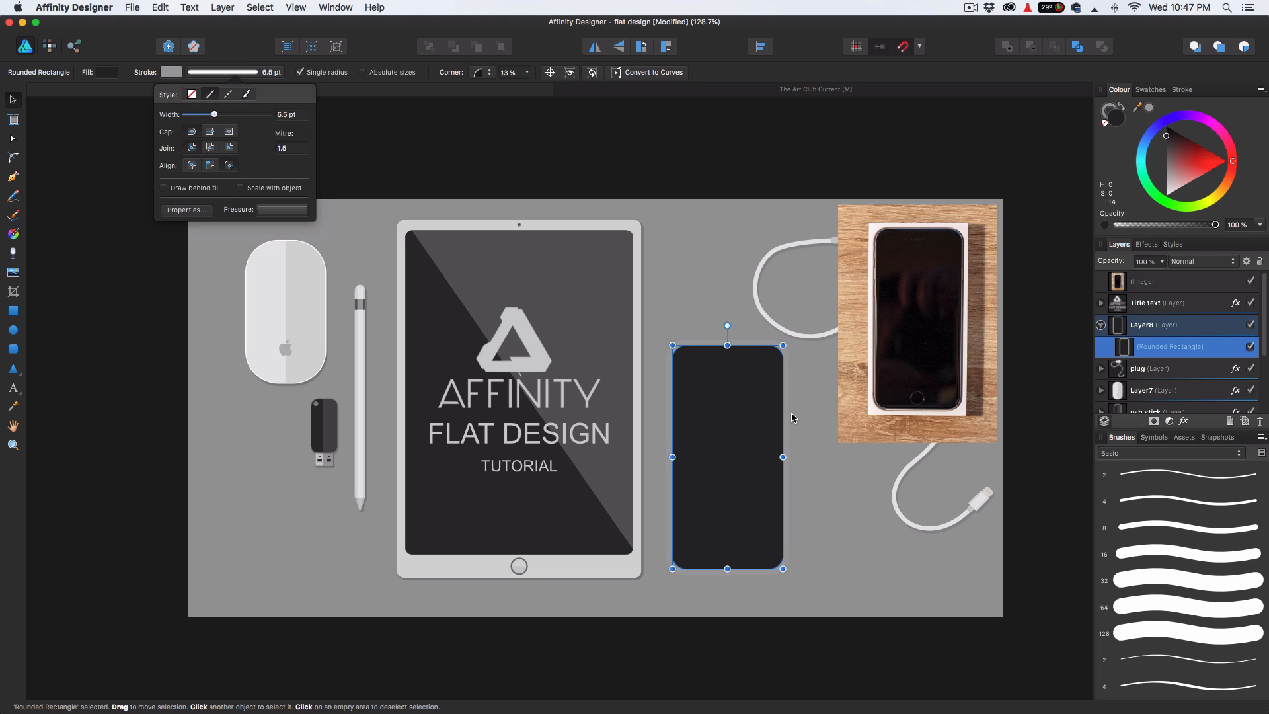
{"action": "scroll", "coordinate": [743, 392], "scroll_direction": "up", "scroll_amount": 5}
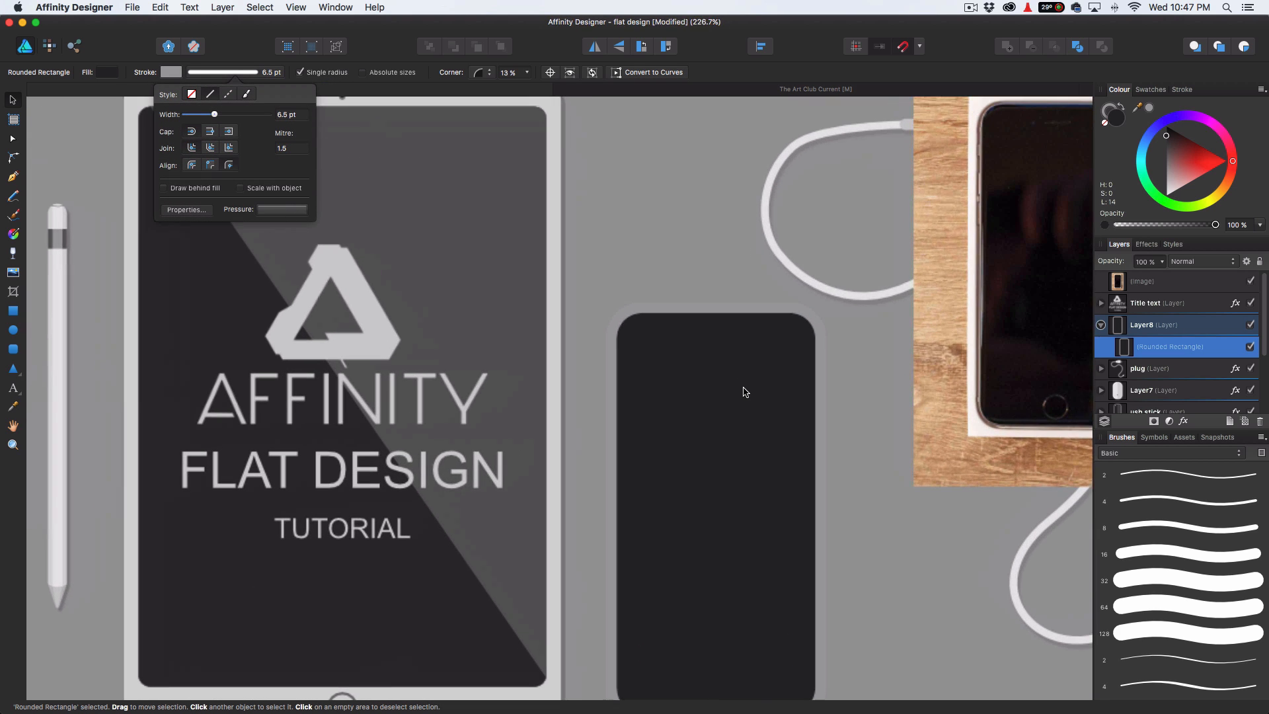
{"action": "scroll", "coordinate": [745, 391], "scroll_direction": "down", "scroll_amount": 3}
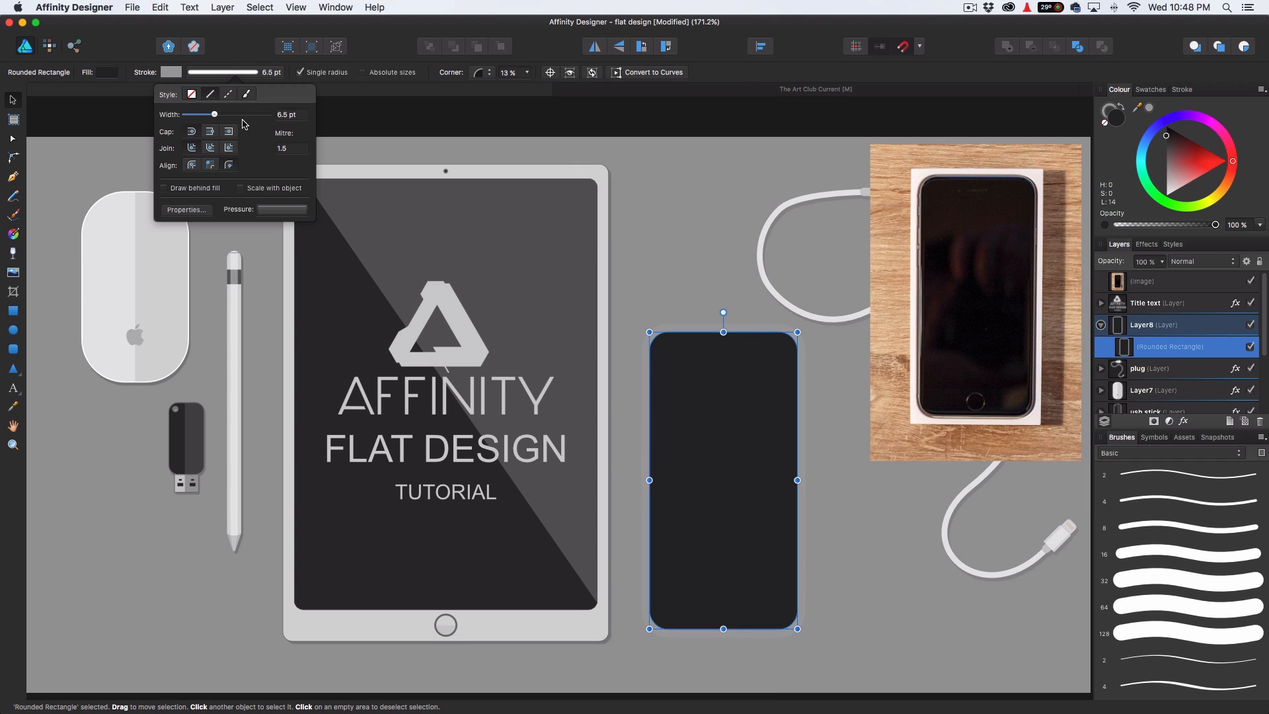
{"action": "left_click", "coordinate": [170, 72]}
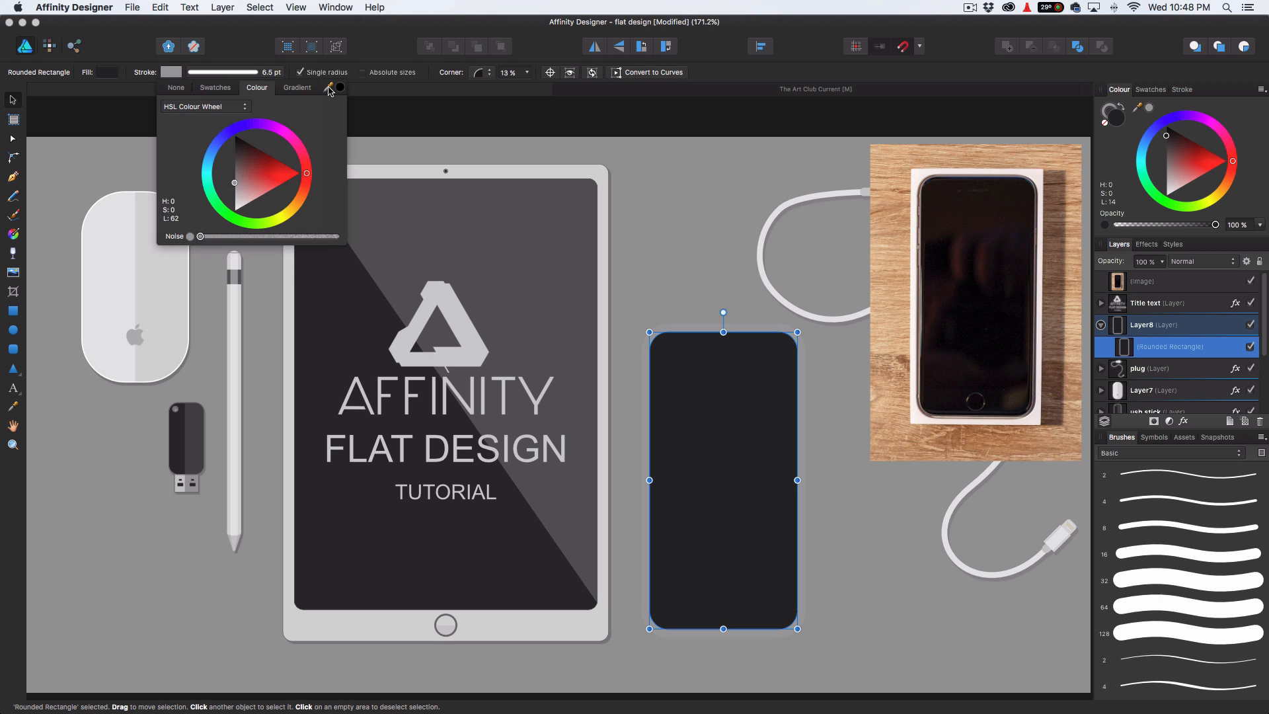
{"action": "mouse_move", "coordinate": [329, 87]}
{"action": "left_mouse_down"}
{"action": "mouse_move", "coordinate": [312, 157]}
{"action": "mouse_move", "coordinate": [152, 228]}
{"action": "left_mouse_up"}
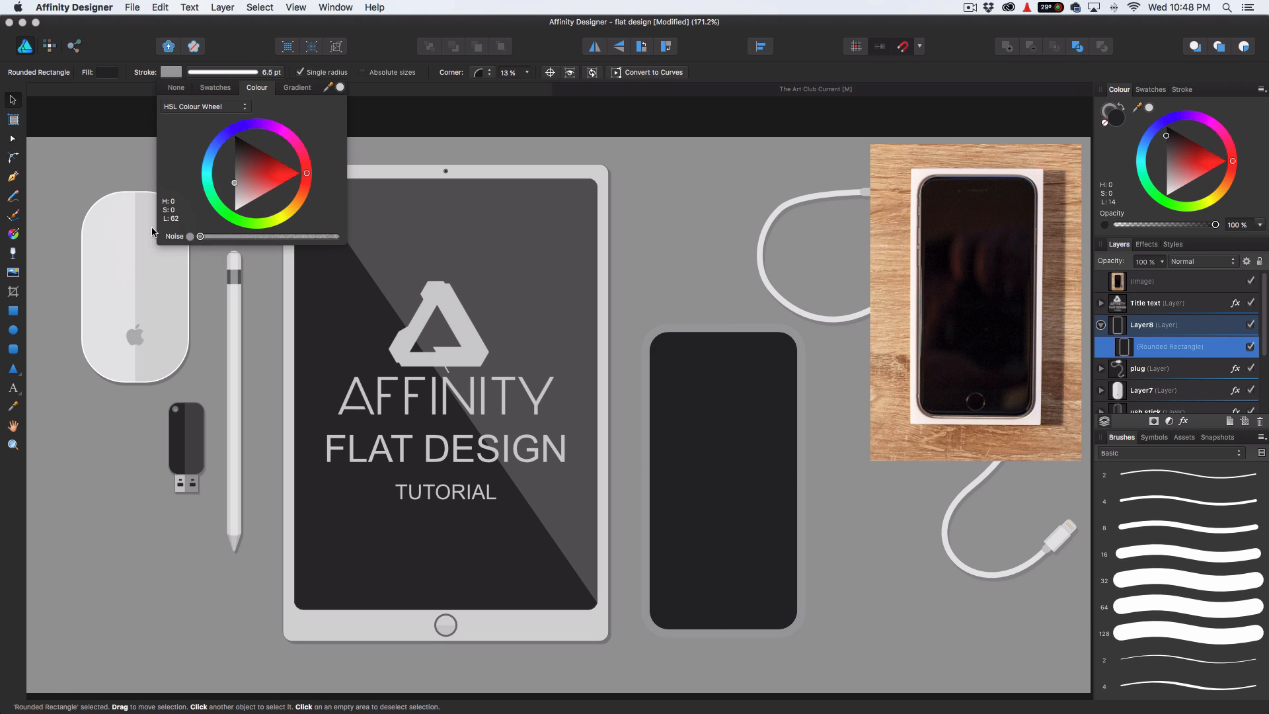
{"action": "left_click", "coordinate": [340, 87]}
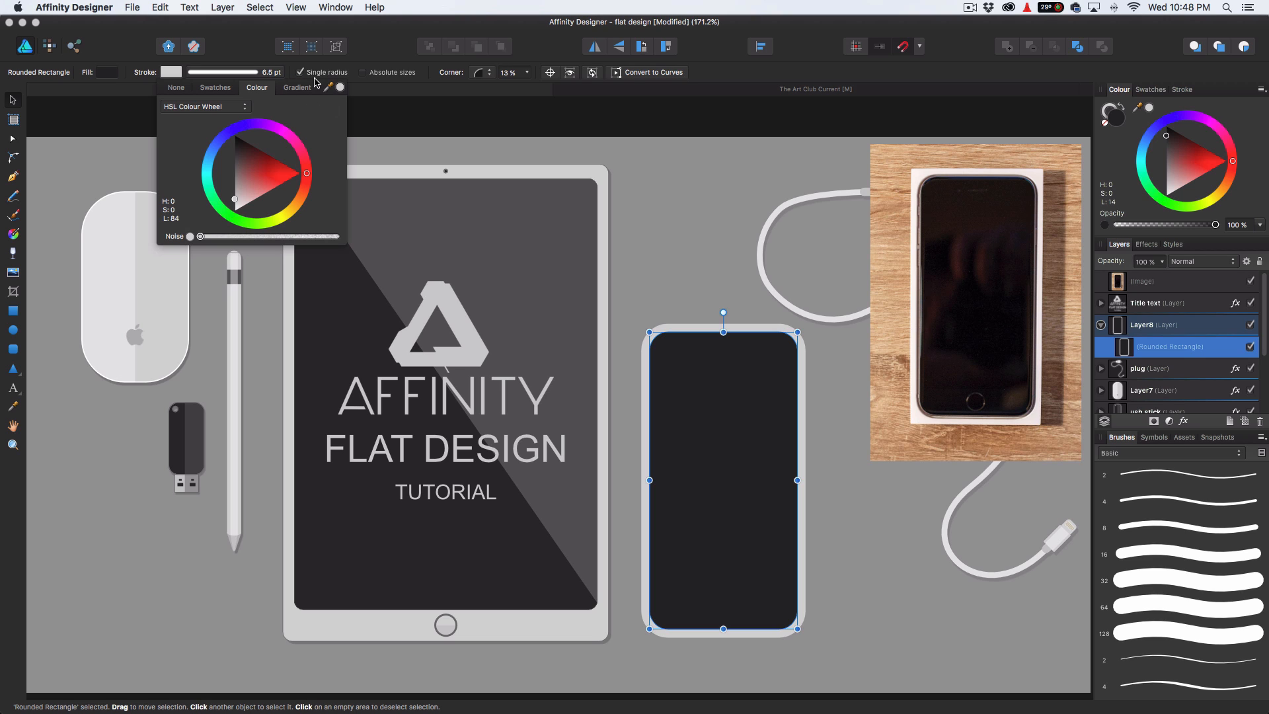
Sample the pencil's dark band as the phone's stroke colour, H 0, S 0, L 36, and set the stroke width to 2.5 pt.
{"action": "left_click_drag", "start_coordinate": [328, 87], "coordinate": [240, 275]}
{"action": "left_click", "coordinate": [340, 88]}
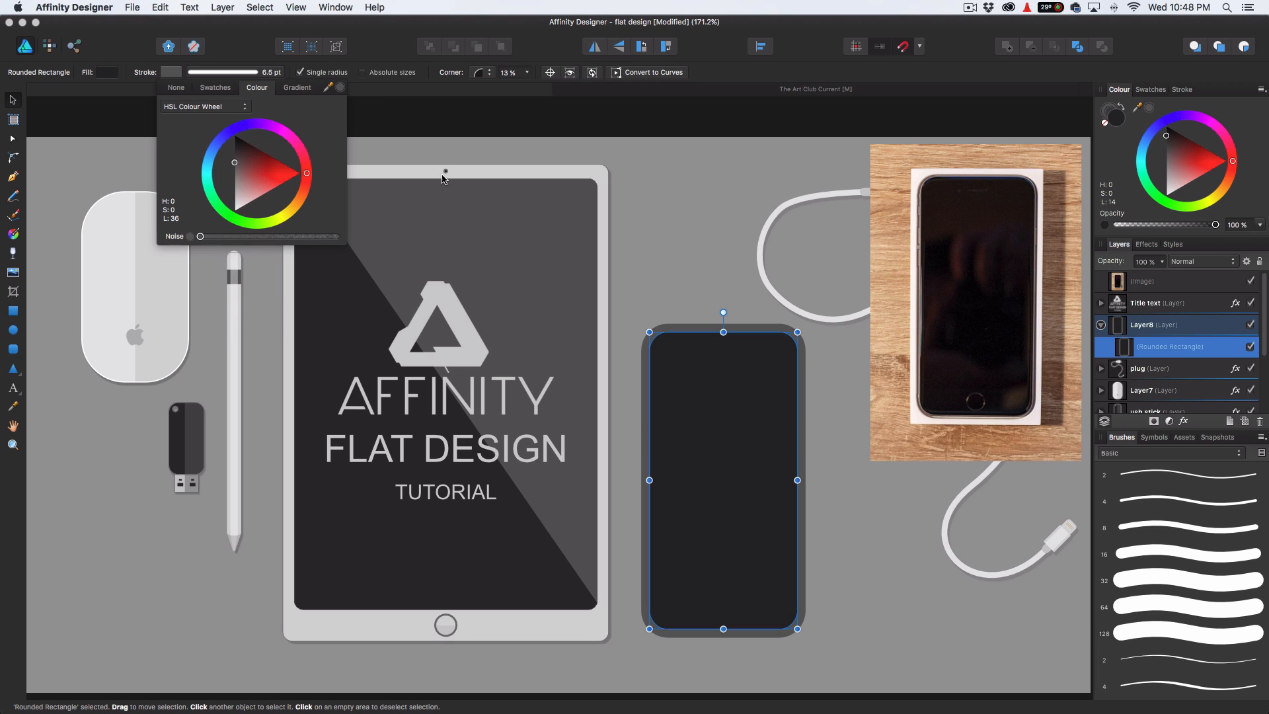
{"action": "left_click", "coordinate": [271, 73]}
{"action": "left_click_drag", "start_coordinate": [214, 114], "coordinate": [205, 117]}
{"action": "left_click_drag", "start_coordinate": [206, 118], "coordinate": [209, 118]}
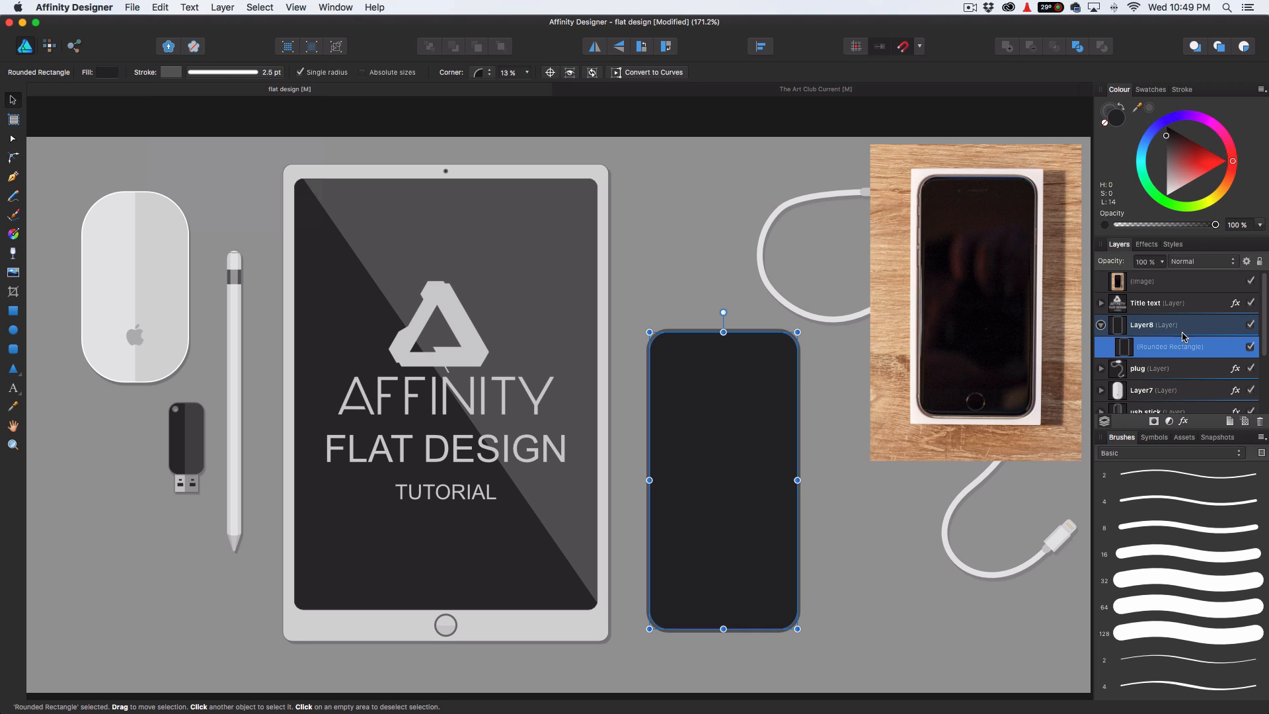
Add a new layer inside Layer8 and draw a small upright rounded rectangle over the phone's upper left edge as a side button.
{"action": "left_click", "coordinate": [1229, 421]}
{"action": "left_click_drag", "start_coordinate": [1173, 331], "coordinate": [1148, 361]}
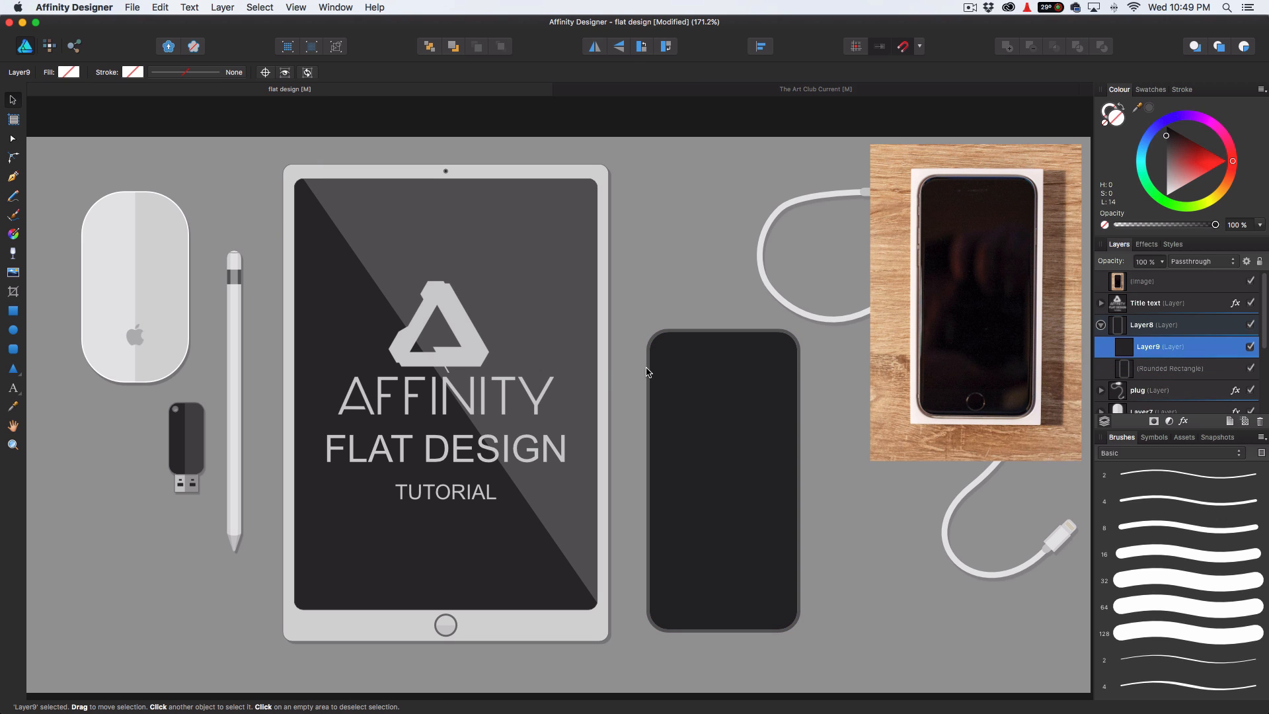
{"action": "left_click", "coordinate": [12, 355]}
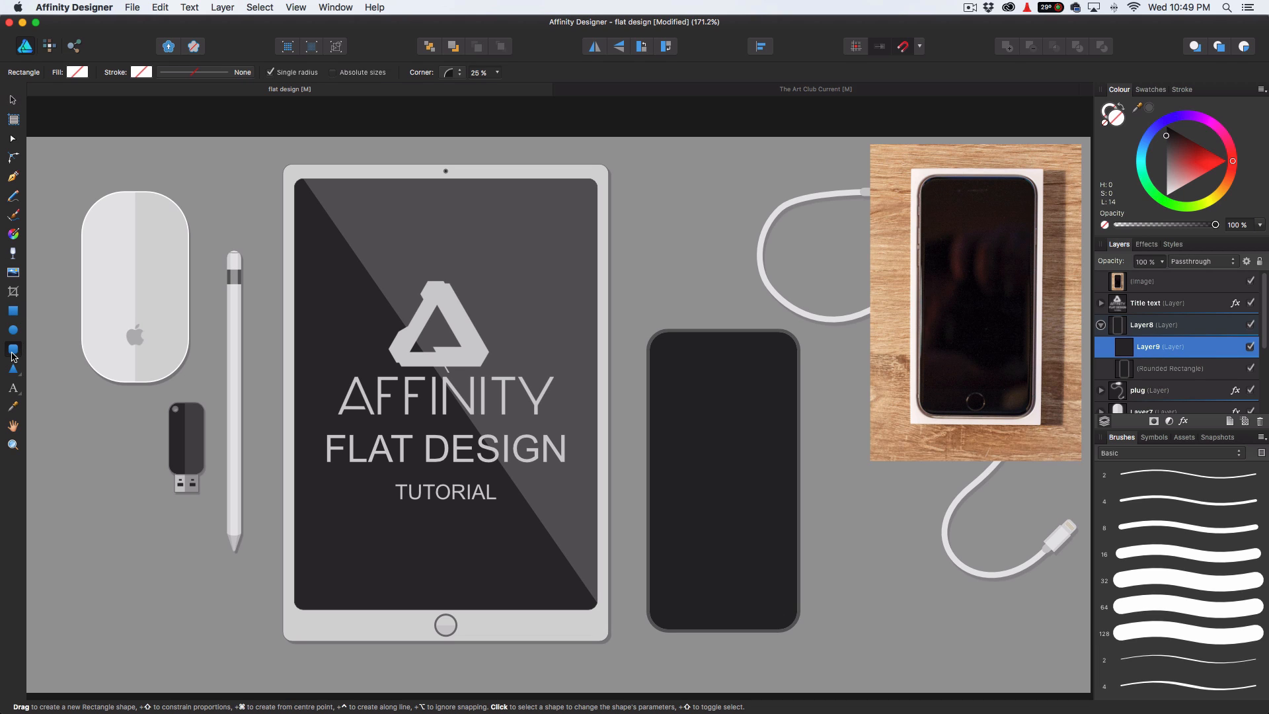
{"action": "scroll", "coordinate": [680, 339], "scroll_direction": "up", "scroll_amount": 6}
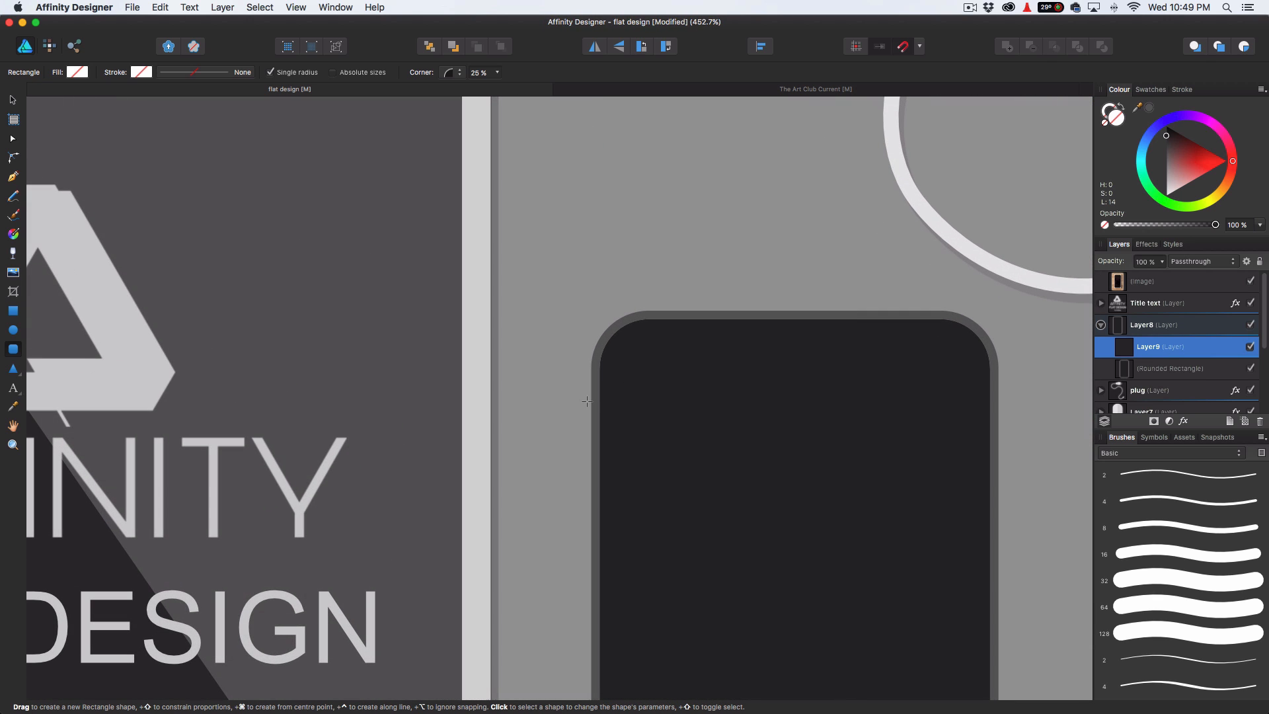
{"action": "left_click_drag", "start_coordinate": [586, 401], "coordinate": [599, 442]}
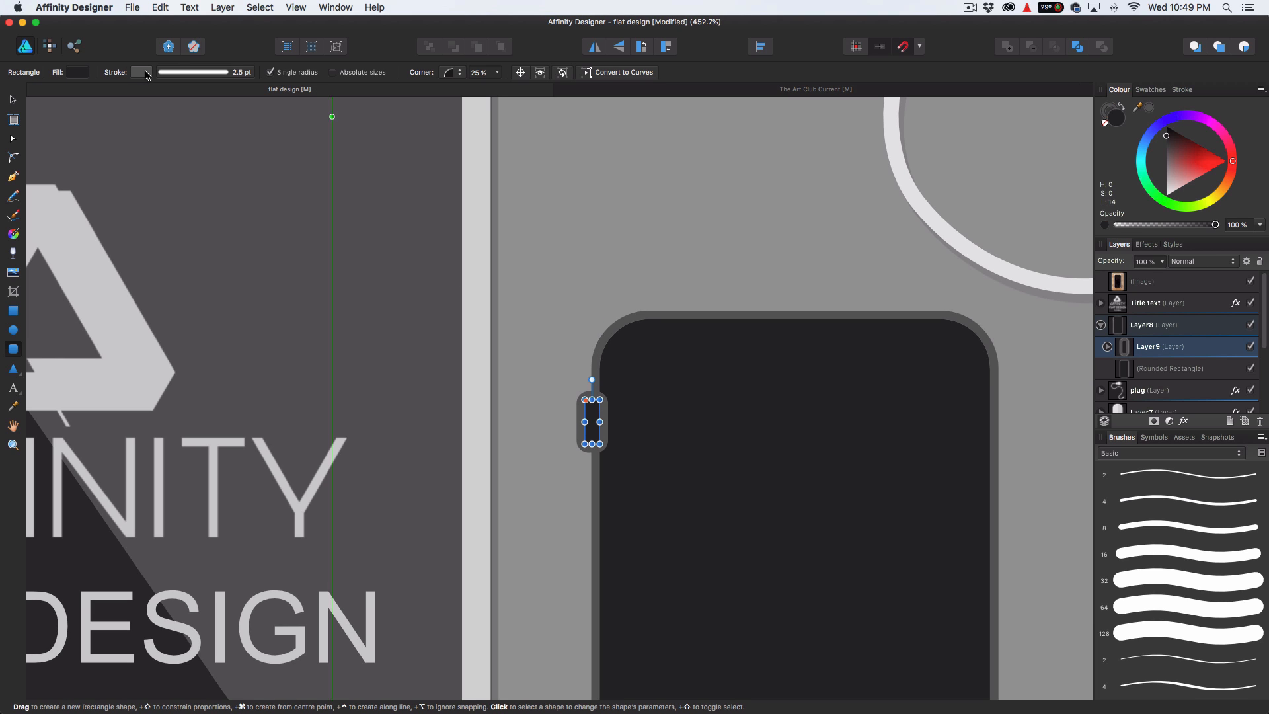
Remove the side button's stroke and fill it with a sampled dark grey of H 0, S 0, L 35.
{"action": "left_click", "coordinate": [146, 74]}
{"action": "left_click", "coordinate": [150, 88]}
{"action": "left_click", "coordinate": [79, 74]}
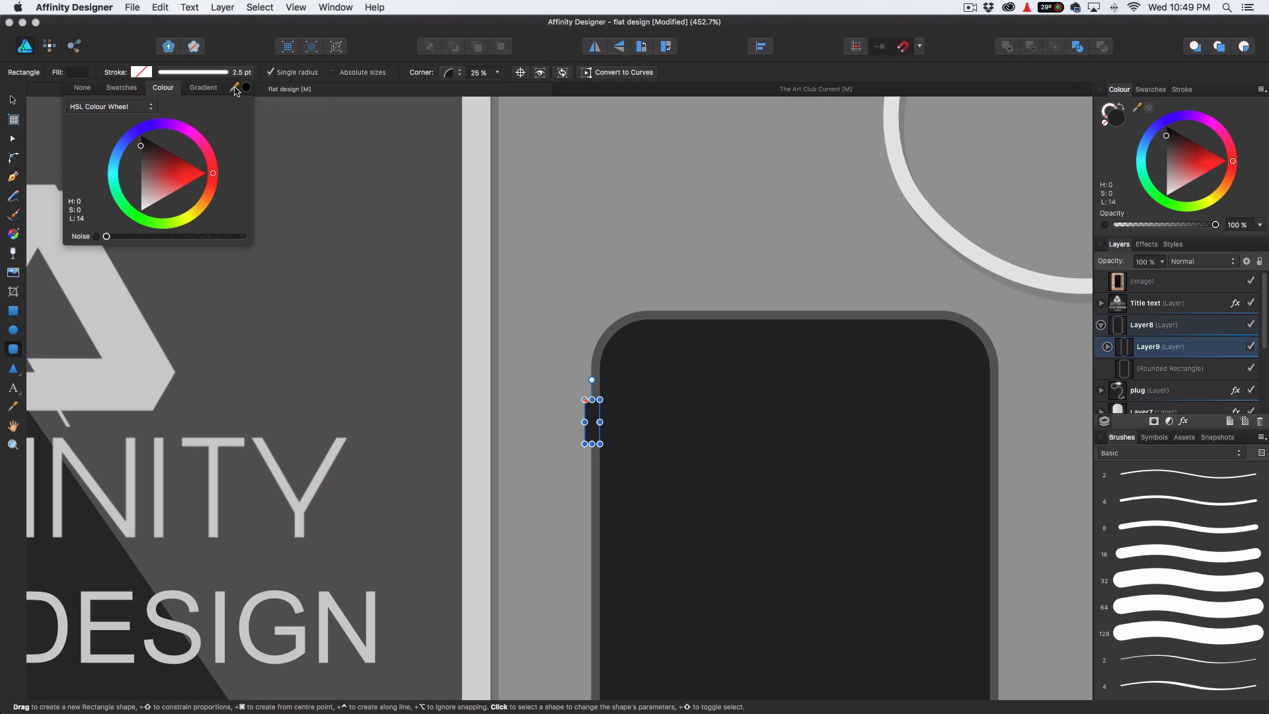
{"action": "left_click_drag", "start_coordinate": [235, 91], "coordinate": [254, 381]}
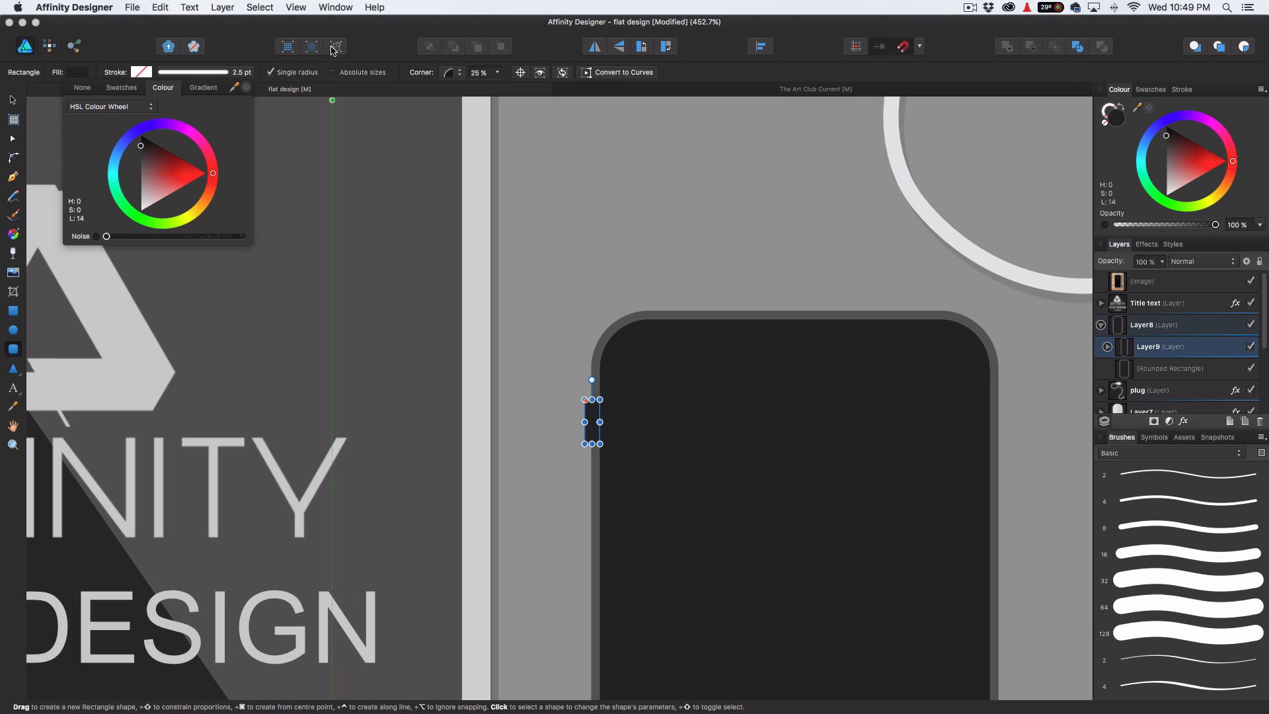
{"action": "left_click", "coordinate": [245, 89]}
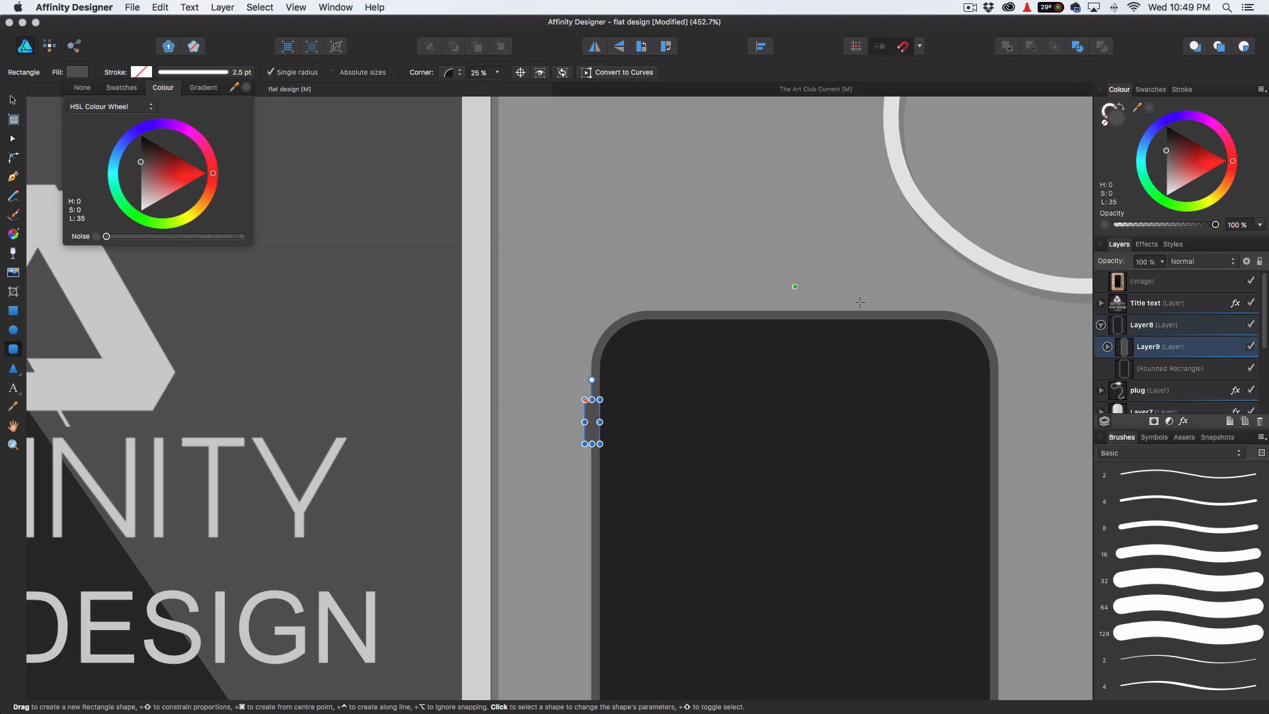
Place Layer9 beneath the phone's rounded rectangle and move the side button outward so it slightly protrudes from the left edge.
{"action": "left_click_drag", "start_coordinate": [1176, 346], "coordinate": [1117, 378]}
{"action": "key", "text": "v"}
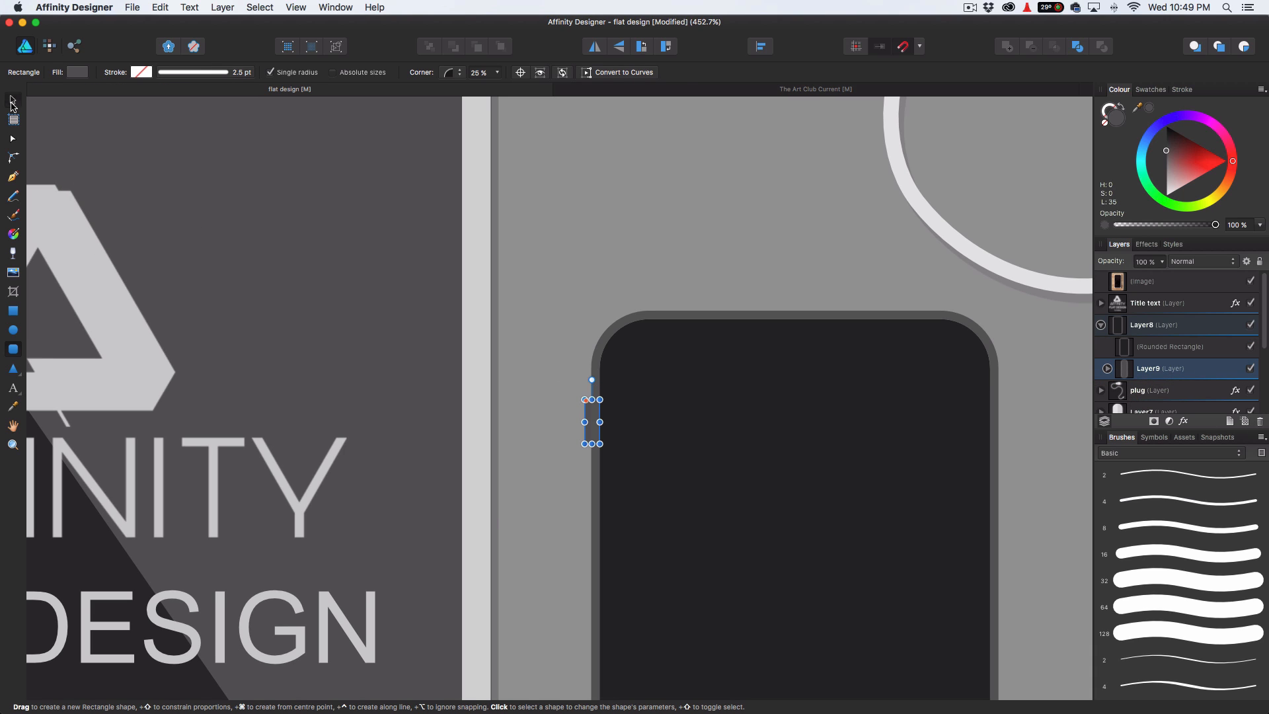
{"action": "left_click_drag", "start_coordinate": [593, 422], "coordinate": [586, 419]}
{"action": "left_click", "coordinate": [574, 328]}
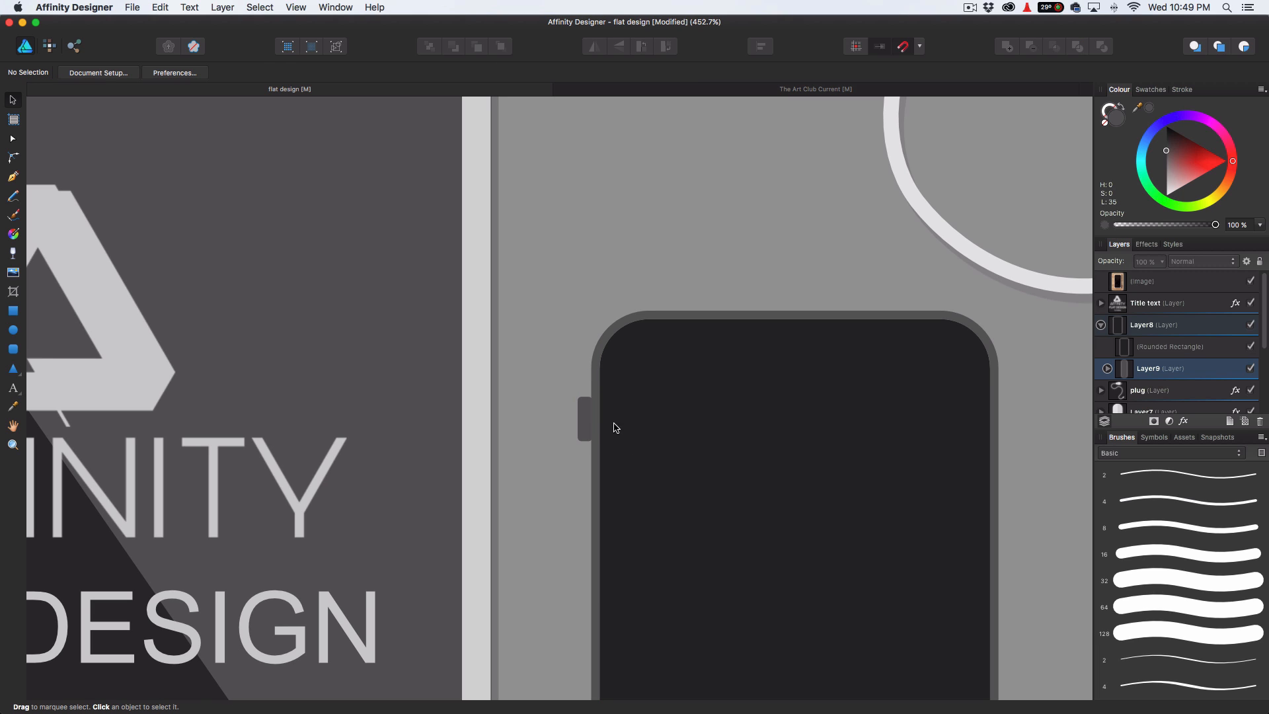
{"action": "left_click", "coordinate": [587, 424]}
{"action": "key", "text": "Right"}
{"action": "key", "text": "Right"}
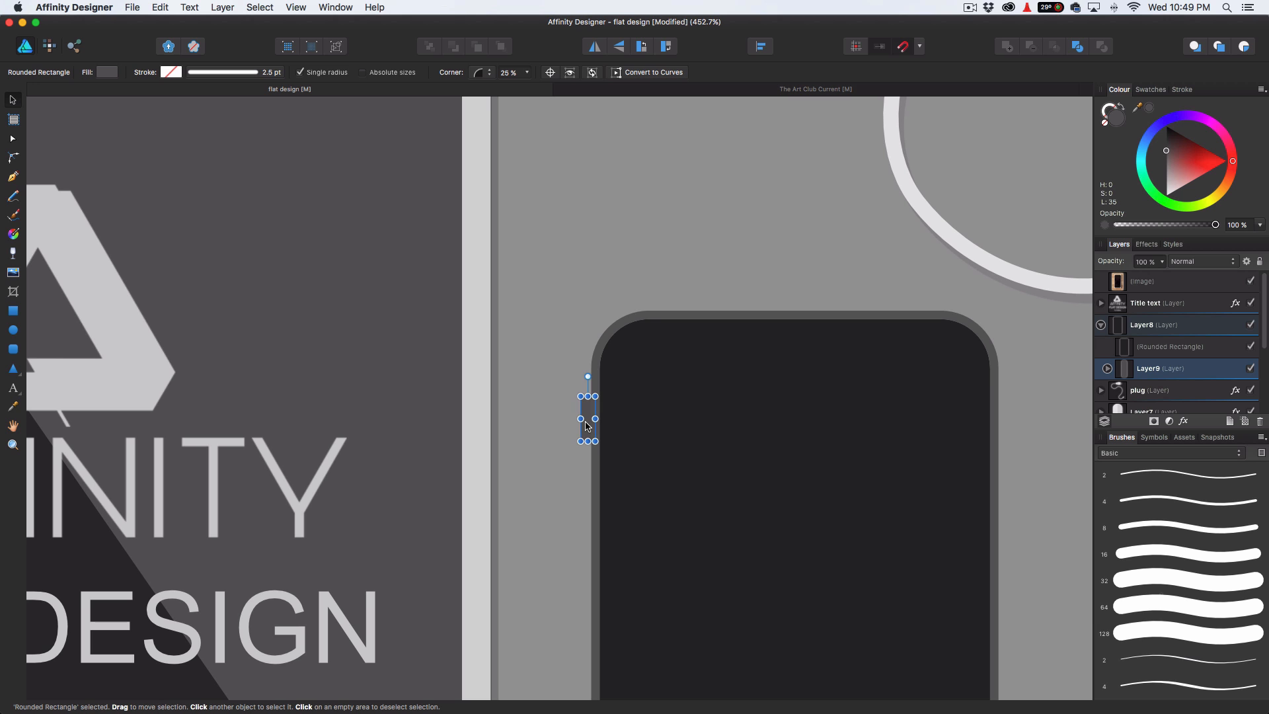
{"action": "left_click", "coordinate": [566, 288]}
Move the side button a little lower along the phone's left edge.
{"action": "key", "text": "super+0"}
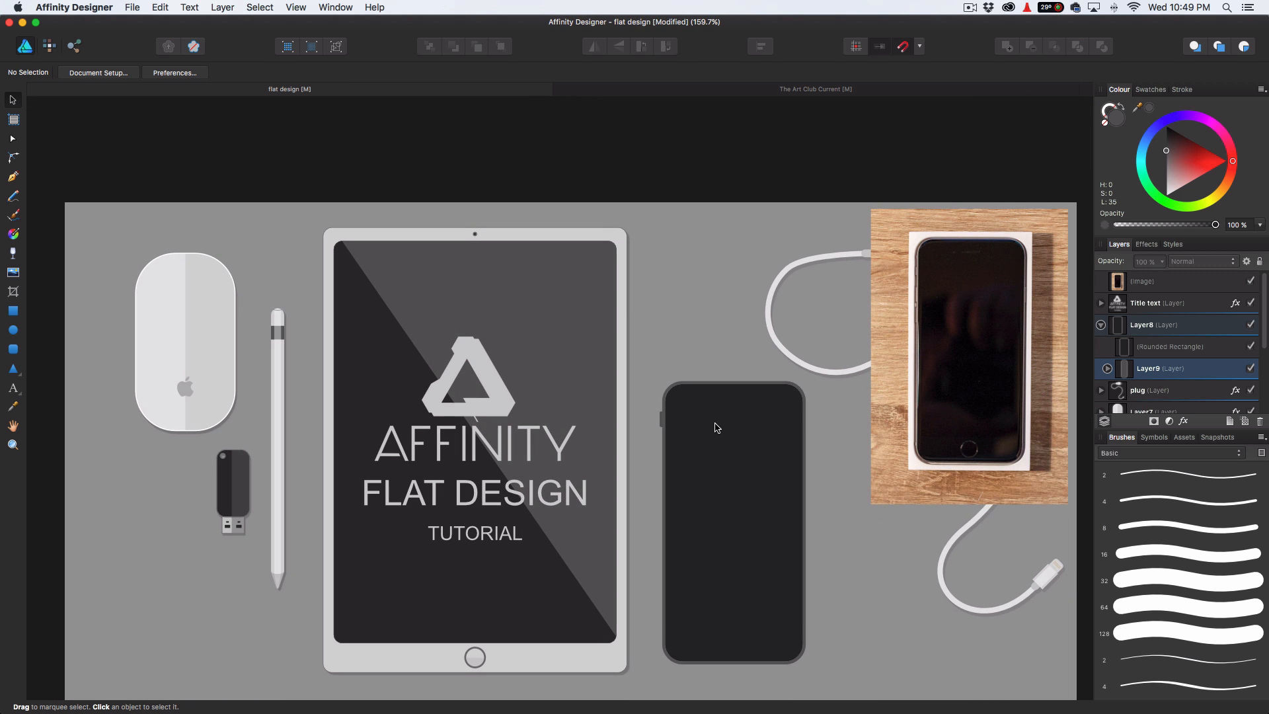
{"action": "left_click_drag", "start_coordinate": [717, 428], "coordinate": [688, 401]}
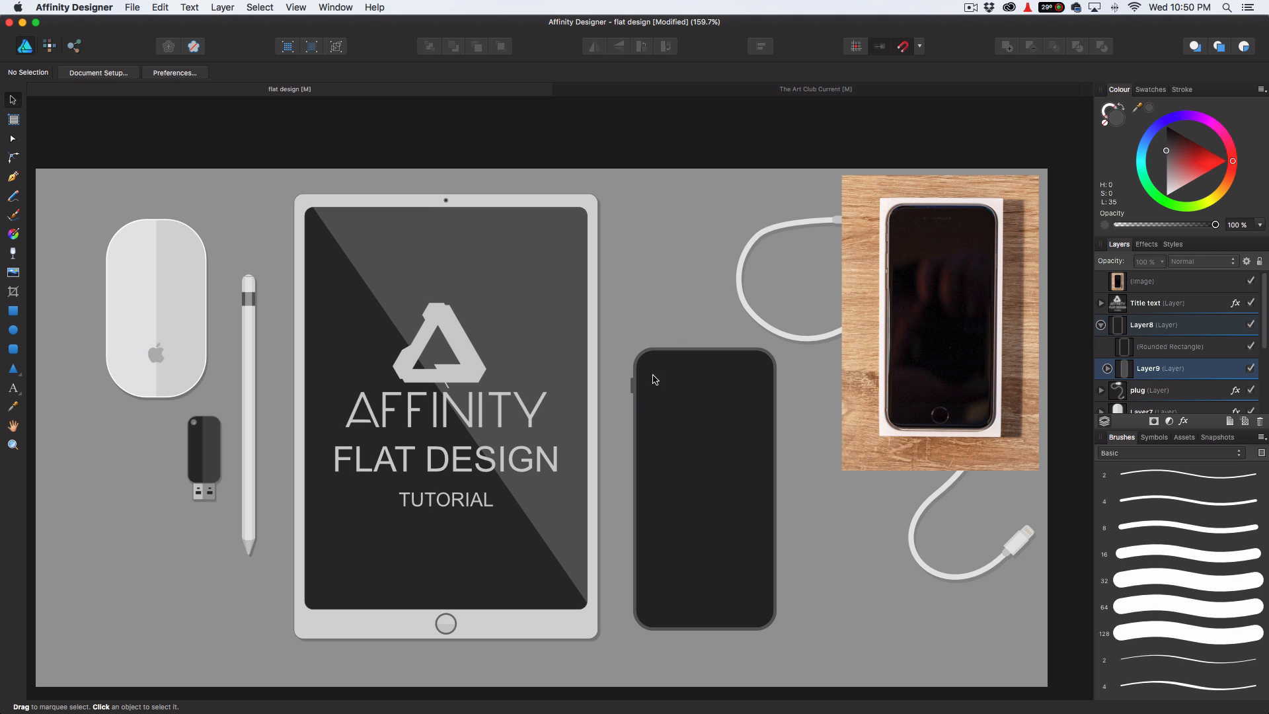
{"action": "left_click", "coordinate": [634, 389]}
{"action": "scroll", "coordinate": [638, 396], "scroll_direction": "up", "scroll_amount": 10}
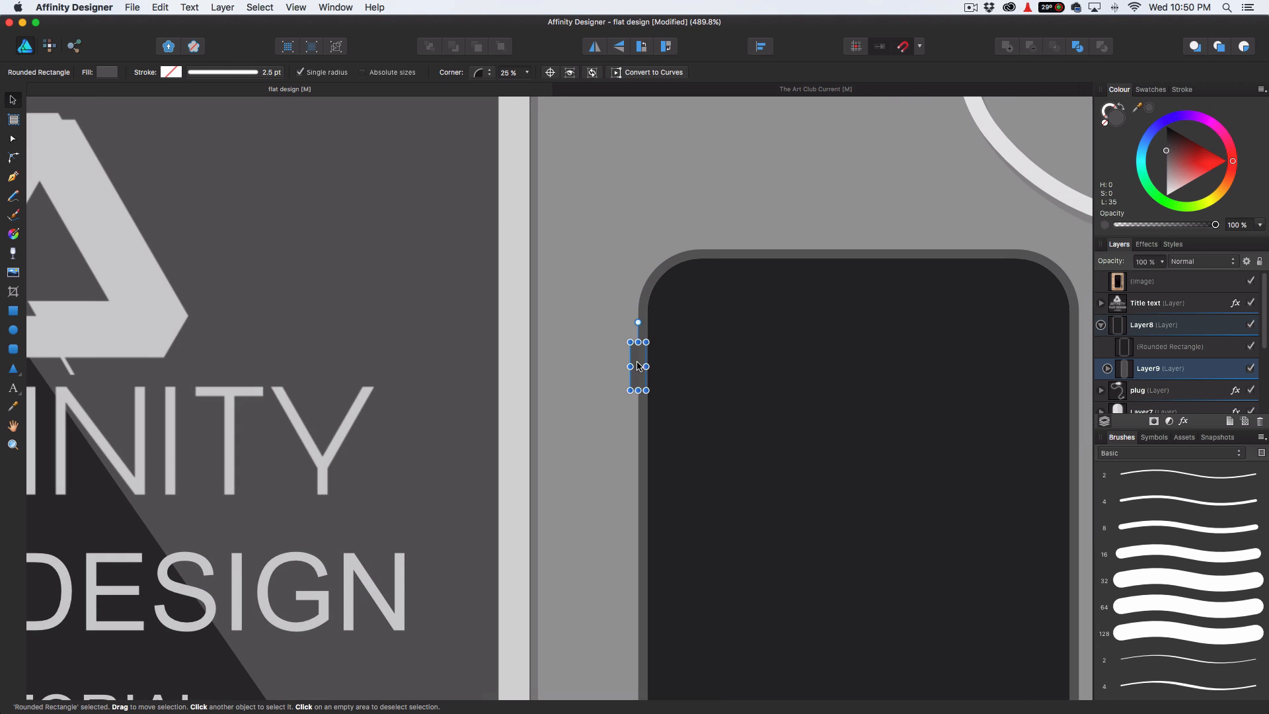
{"action": "left_click_drag", "start_coordinate": [638, 360], "coordinate": [635, 437]}
{"action": "scroll", "coordinate": [672, 386], "scroll_direction": "down", "scroll_amount": 5}
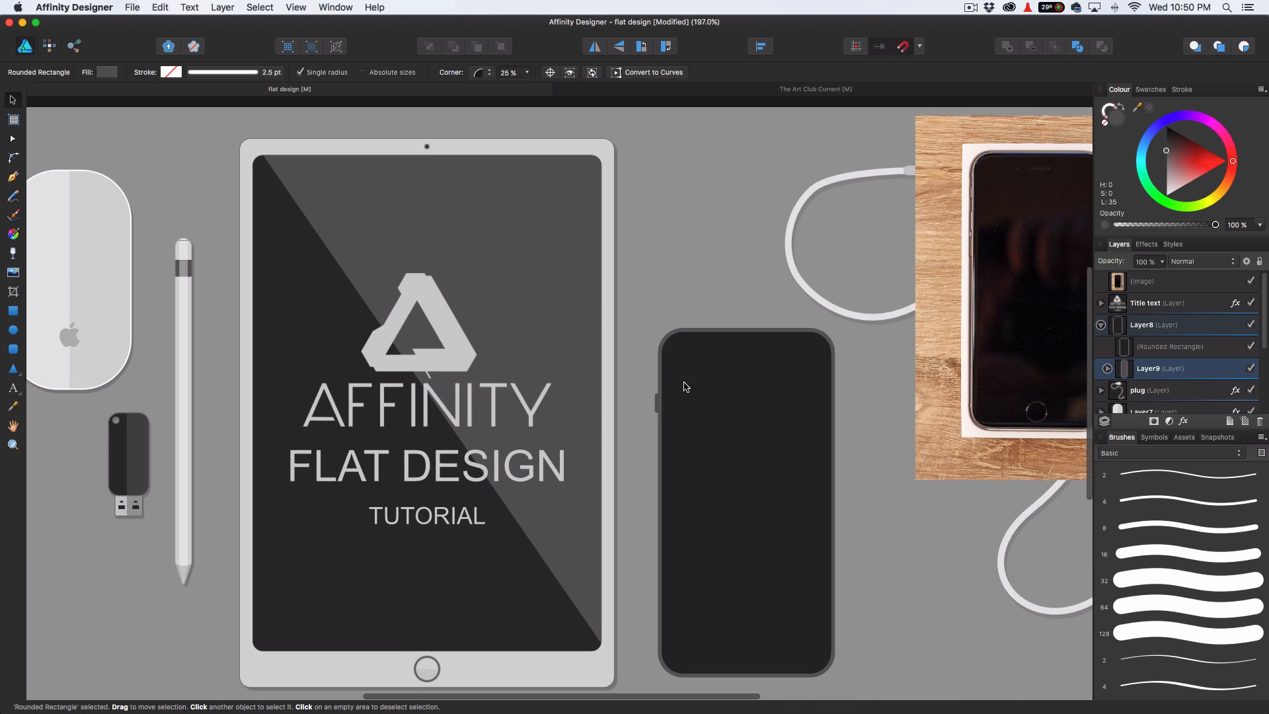
Duplicate the side button below itself as two longer volume buttons, one under the other on the phone's left edge.
{"action": "left_click_drag", "start_coordinate": [724, 388], "coordinate": [671, 273]}
{"action": "scroll", "coordinate": [653, 303], "scroll_direction": "up", "scroll_amount": 4}
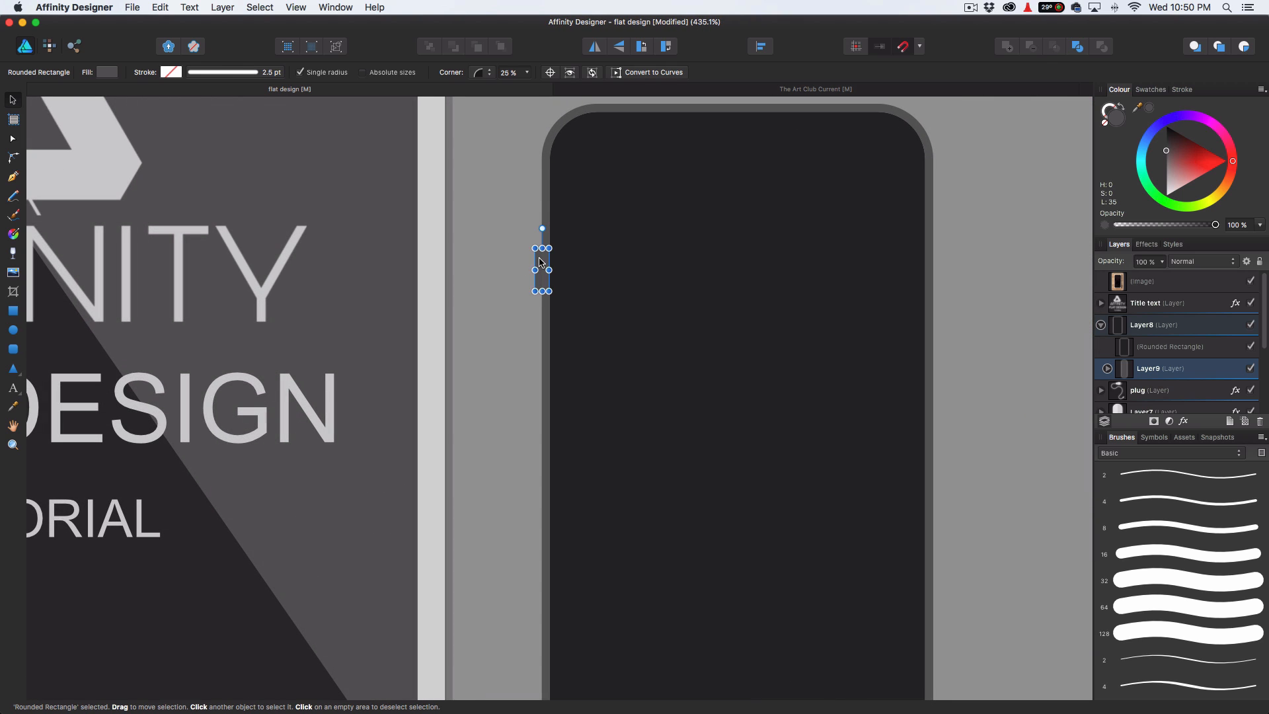
{"action": "left_click_drag", "start_coordinate": [539, 262], "coordinate": [532, 490]}
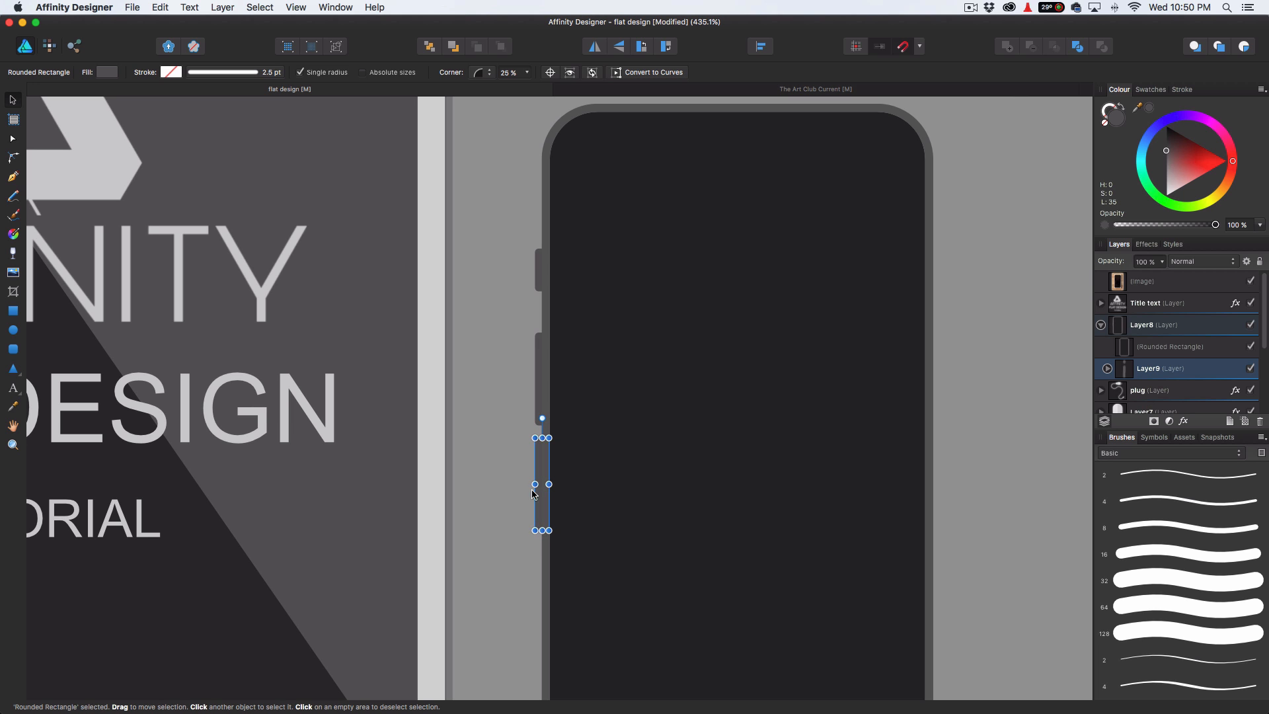
{"action": "left_click", "coordinate": [497, 466]}
{"action": "scroll", "coordinate": [513, 434], "scroll_direction": "down", "scroll_amount": 5}
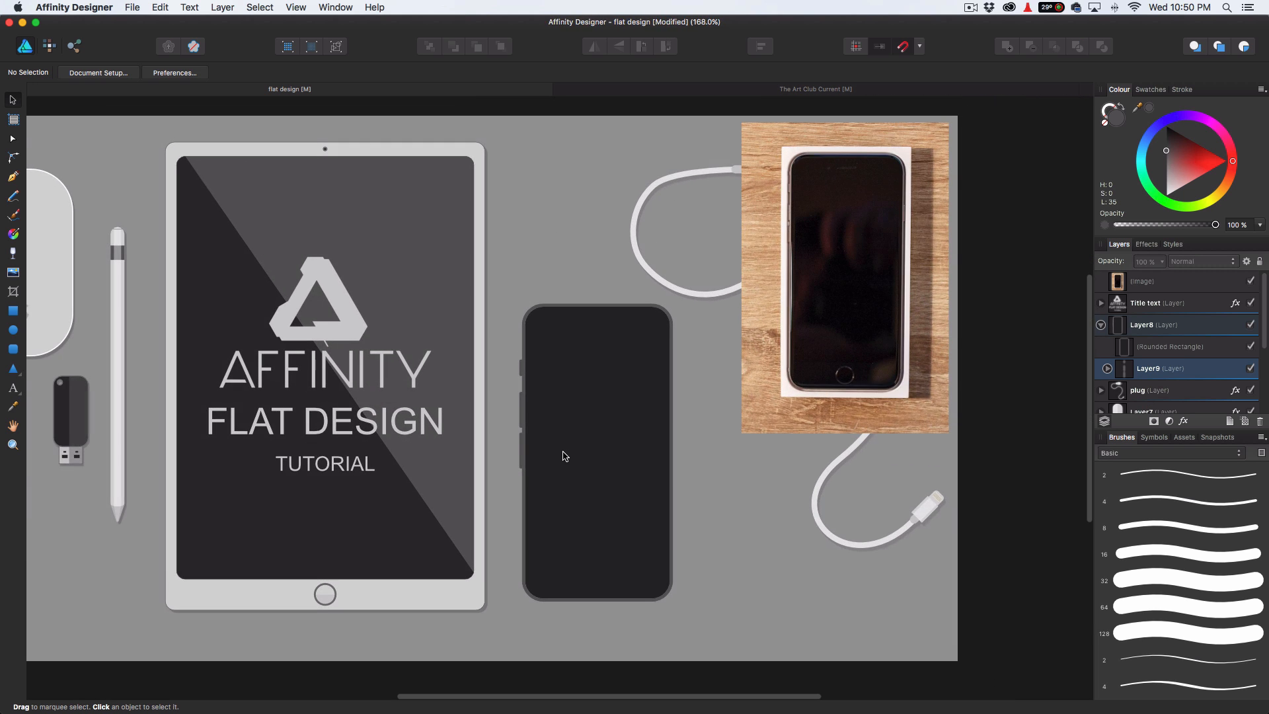
{"action": "scroll", "coordinate": [563, 456], "scroll_direction": "down", "scroll_amount": 2}
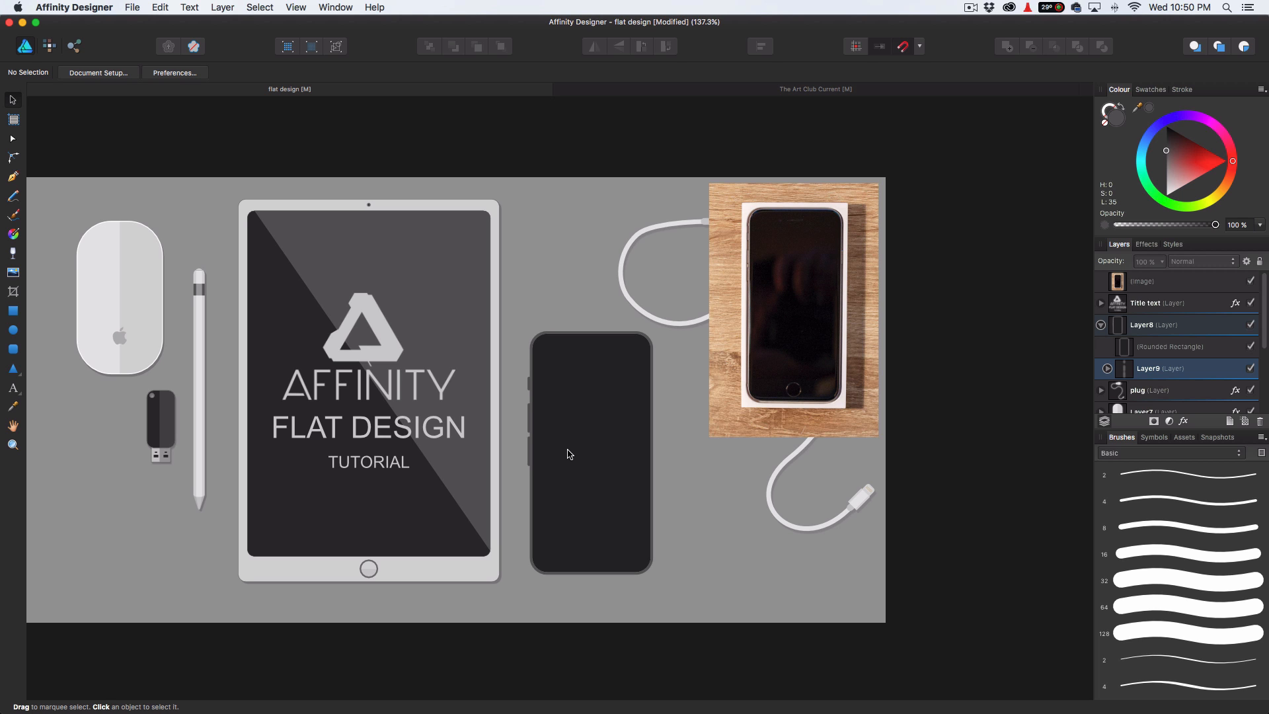
Select both volume buttons together, shorten them and shift them slightly up toward the small side button.
{"action": "scroll", "coordinate": [566, 425], "scroll_direction": "up", "scroll_amount": 5}
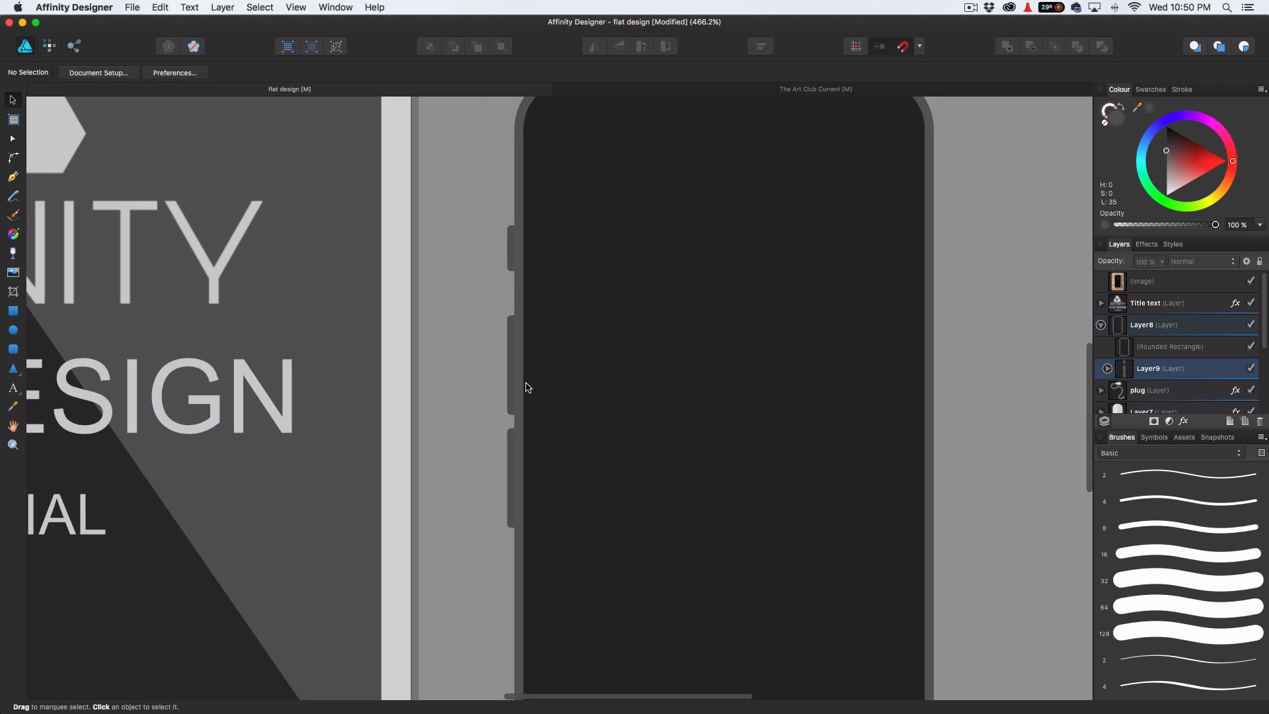
{"action": "left_click", "coordinate": [529, 420]}
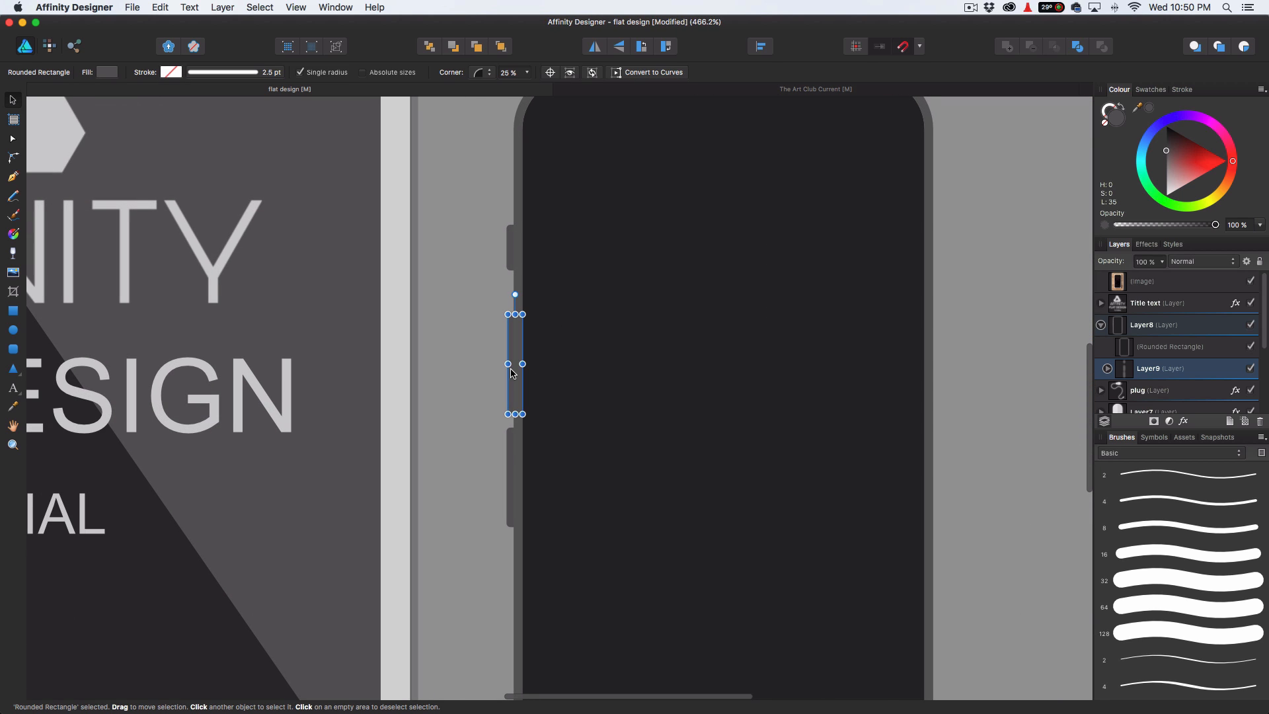
{"action": "left_click", "coordinate": [513, 475], "text": "shift"}
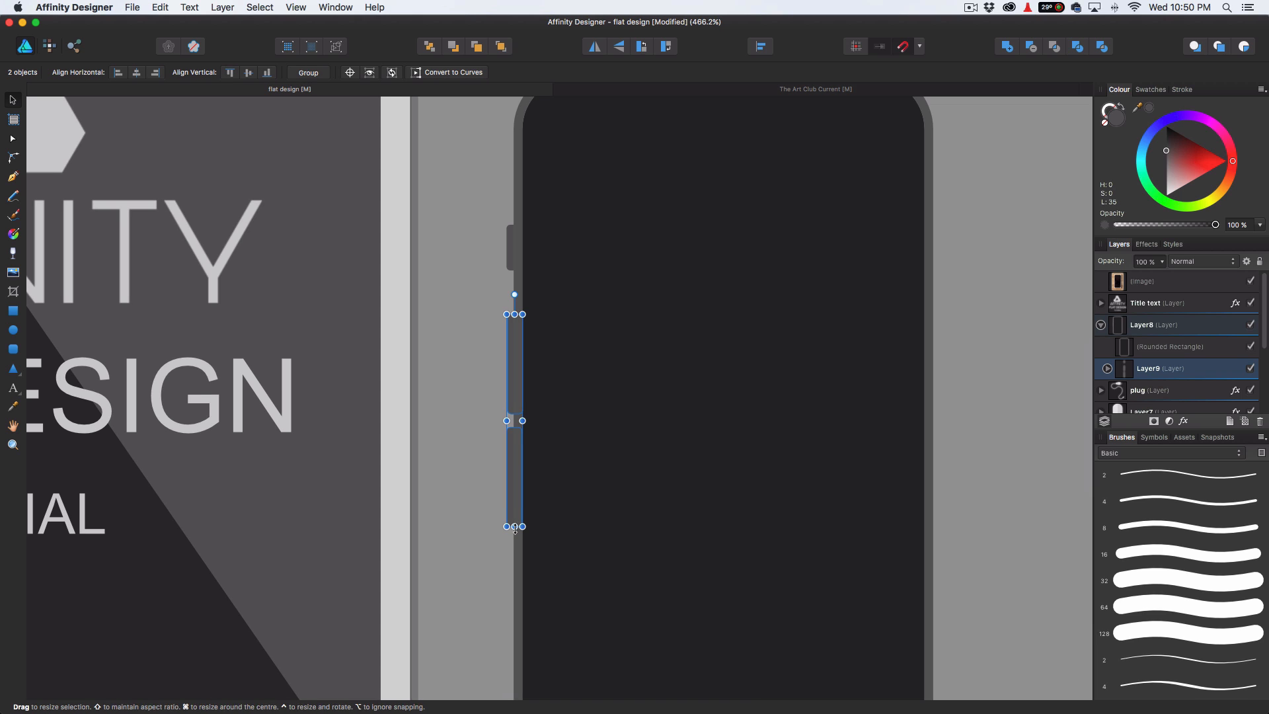
{"action": "left_click_drag", "start_coordinate": [514, 527], "coordinate": [512, 459]}
{"action": "left_click_drag", "start_coordinate": [517, 341], "coordinate": [517, 332]}
{"action": "key", "text": "super+d"}
{"action": "key", "text": "super+0"}
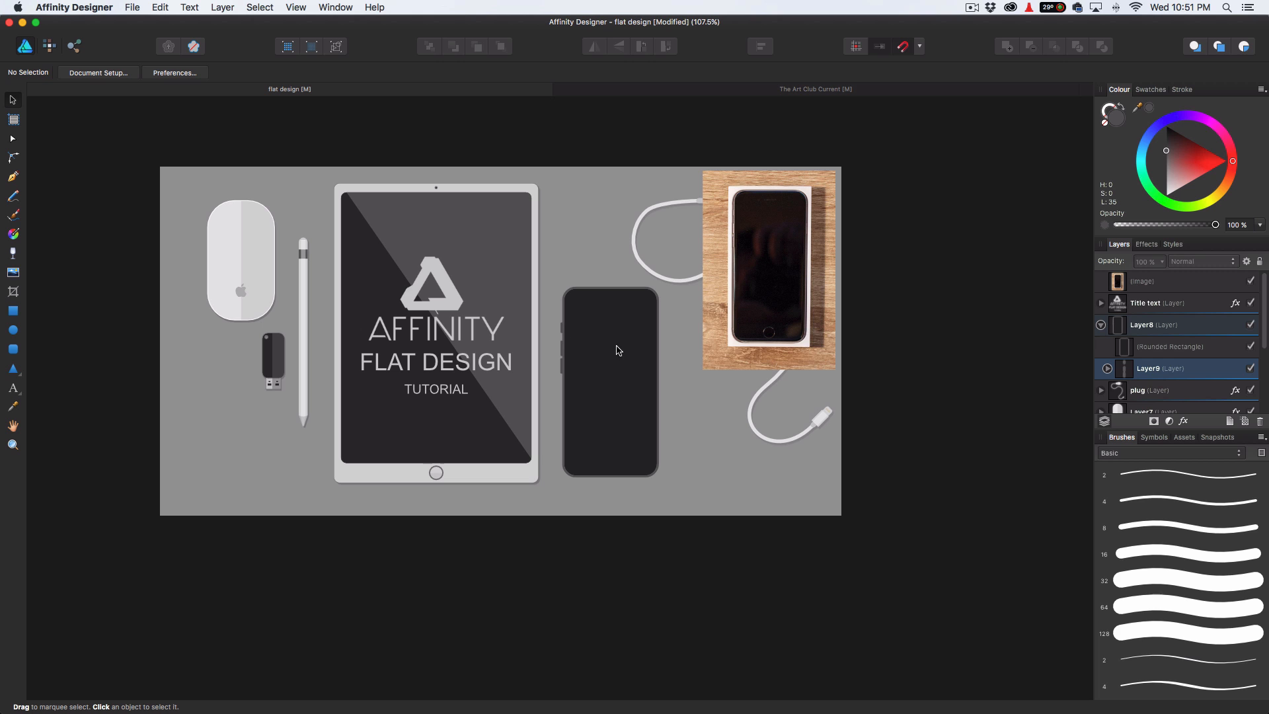
{"action": "key", "text": "space"}
{"action": "left_click_drag", "start_coordinate": [609, 320], "coordinate": [583, 312]}
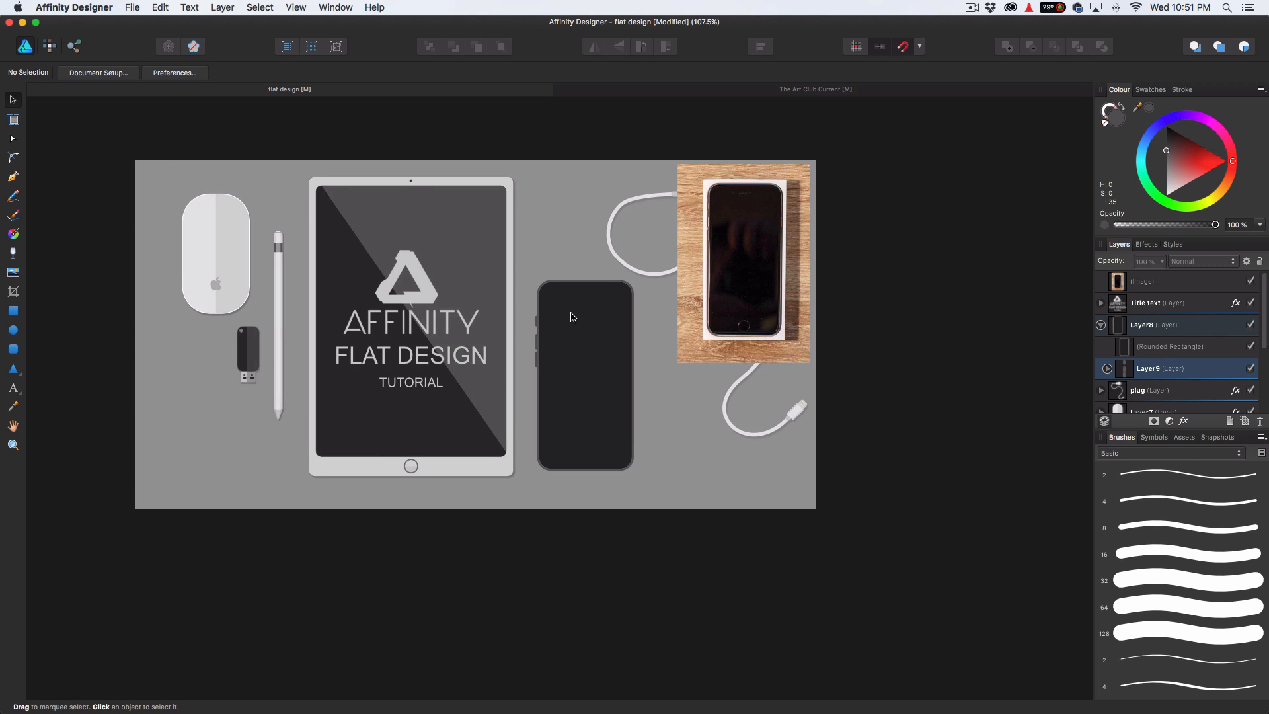
{"action": "scroll", "coordinate": [571, 313], "scroll_direction": "up", "scroll_amount": 5}
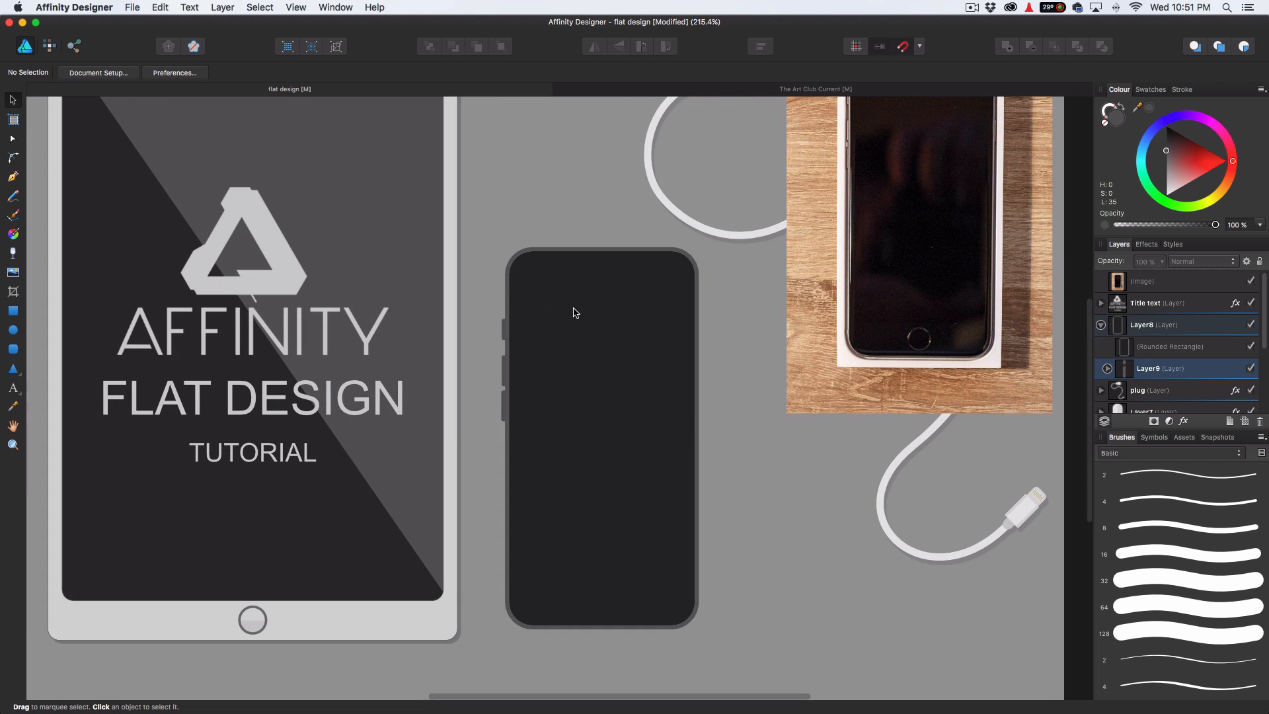
{"action": "left_click", "coordinate": [542, 340]}
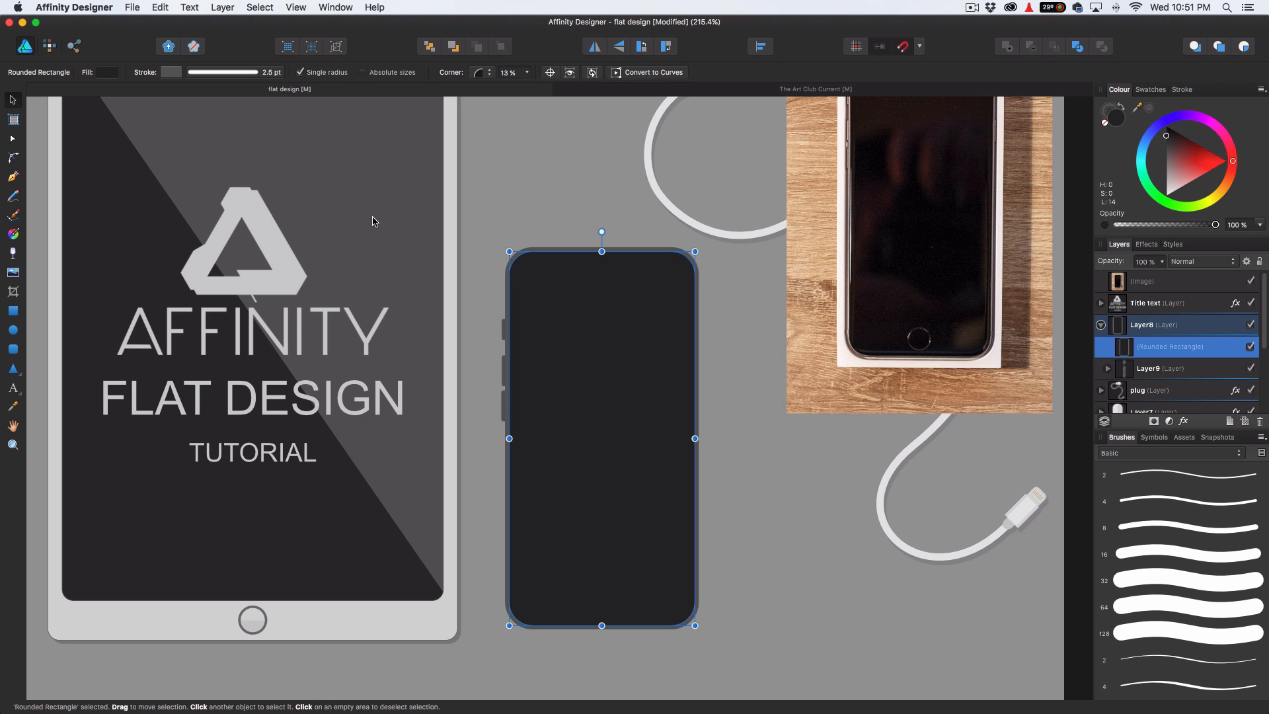
{"action": "mouse_move", "coordinate": [371, 218]}
{"action": "left_mouse_down"}
{"action": "mouse_move", "coordinate": [436, 235]}
{"action": "mouse_move", "coordinate": [734, 419]}
{"action": "mouse_move", "coordinate": [680, 317]}
{"action": "left_mouse_up"}
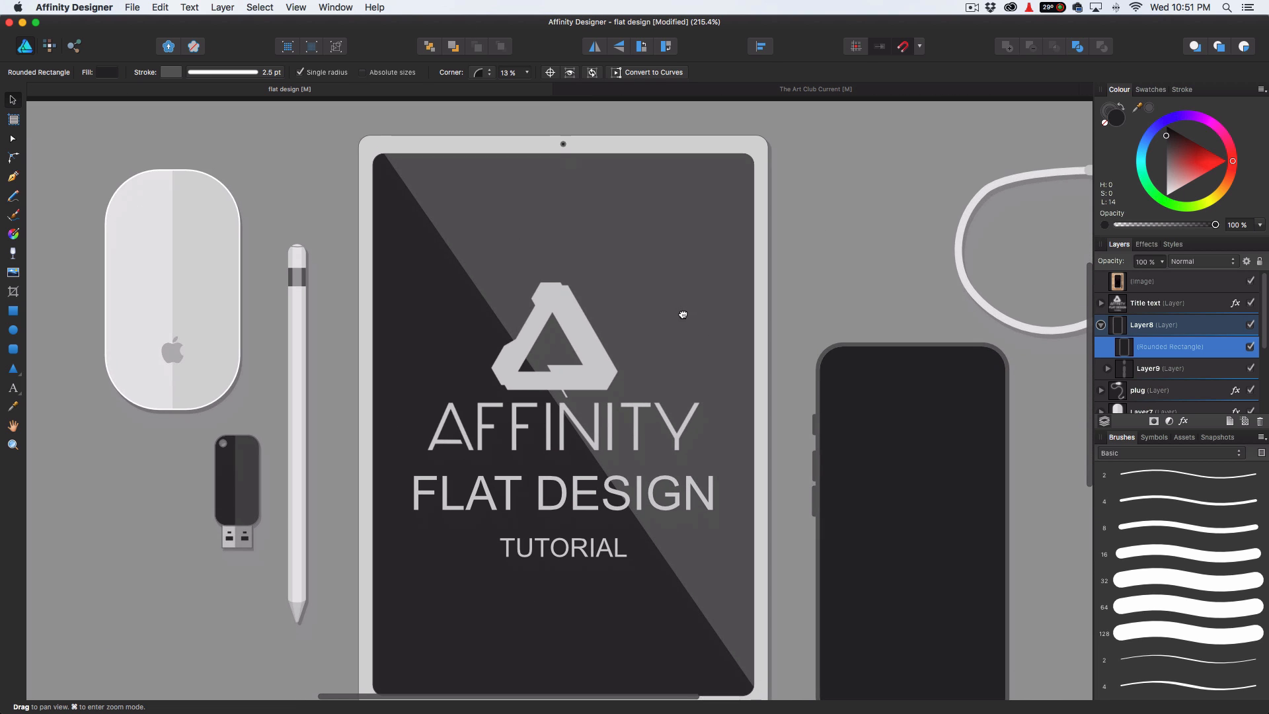
{"action": "left_click_drag", "start_coordinate": [731, 368], "coordinate": [726, 311]}
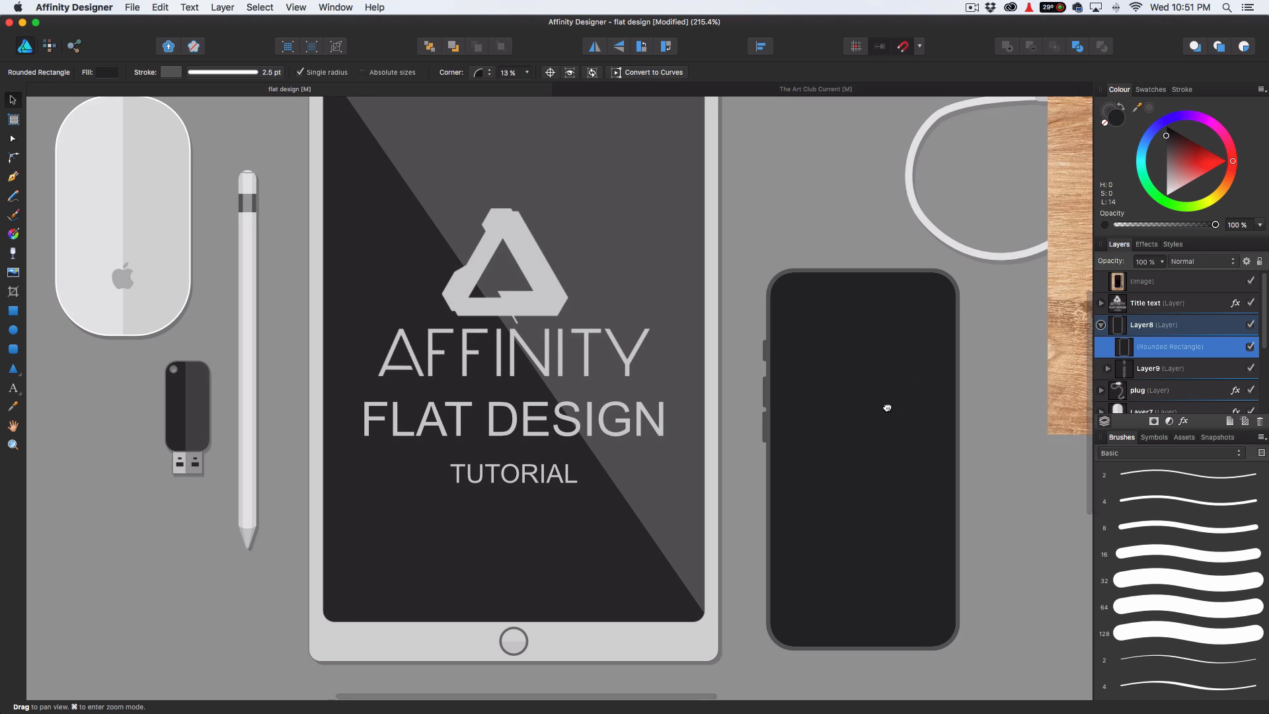
{"action": "left_click_drag", "start_coordinate": [887, 406], "coordinate": [875, 407]}
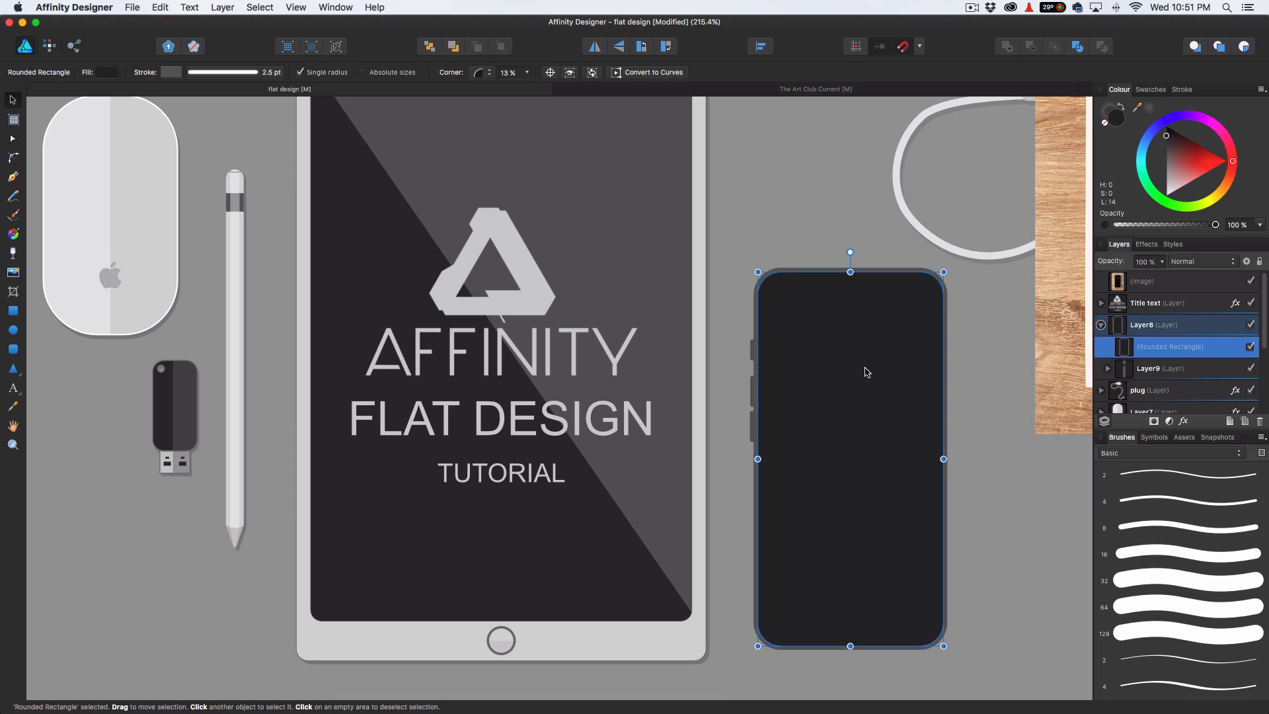
{"action": "scroll", "coordinate": [851, 306], "scroll_direction": "up", "scroll_amount": 2}
{"action": "scroll", "coordinate": [850, 306], "scroll_direction": "down", "scroll_amount": 4}
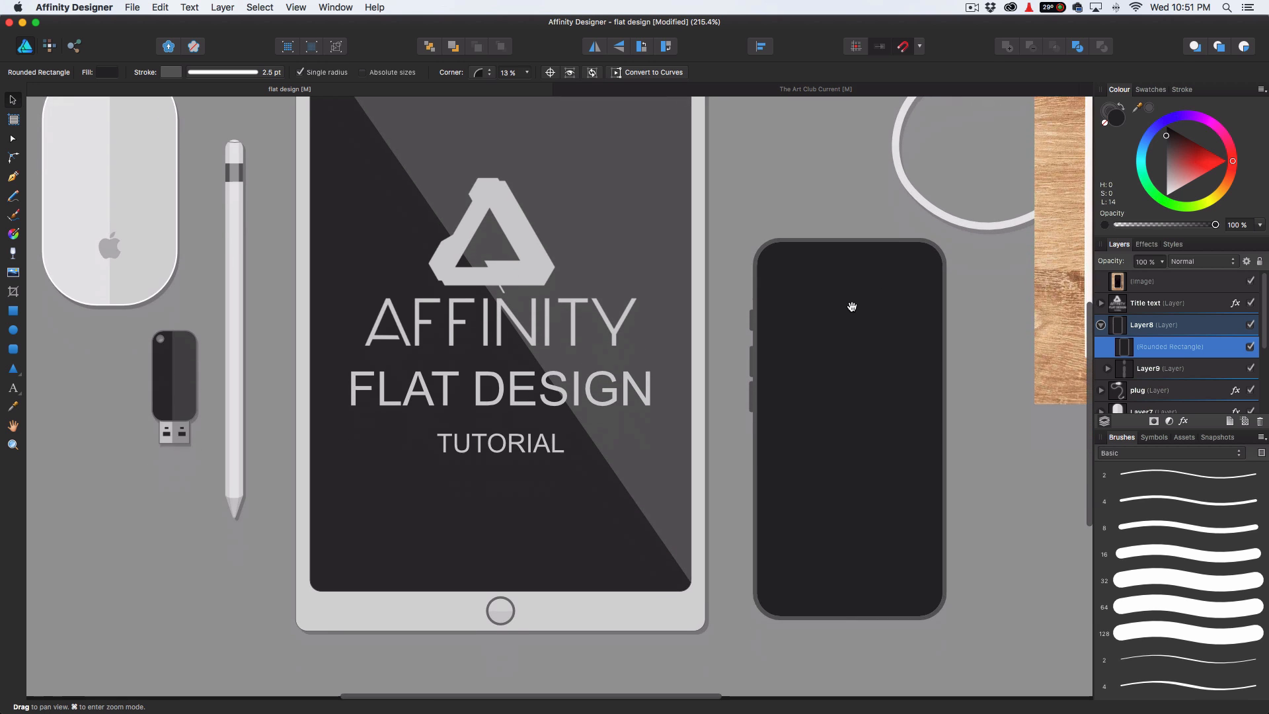
Add a new layer above Layer8 and draw a thin rounded rectangle as the speaker slot near the phone's upper edge.
{"action": "scroll", "coordinate": [812, 320], "scroll_direction": "up", "scroll_amount": 2}
{"action": "scroll", "coordinate": [812, 319], "scroll_direction": "up", "scroll_amount": 5}
{"action": "left_click_drag", "start_coordinate": [839, 303], "coordinate": [685, 309]}
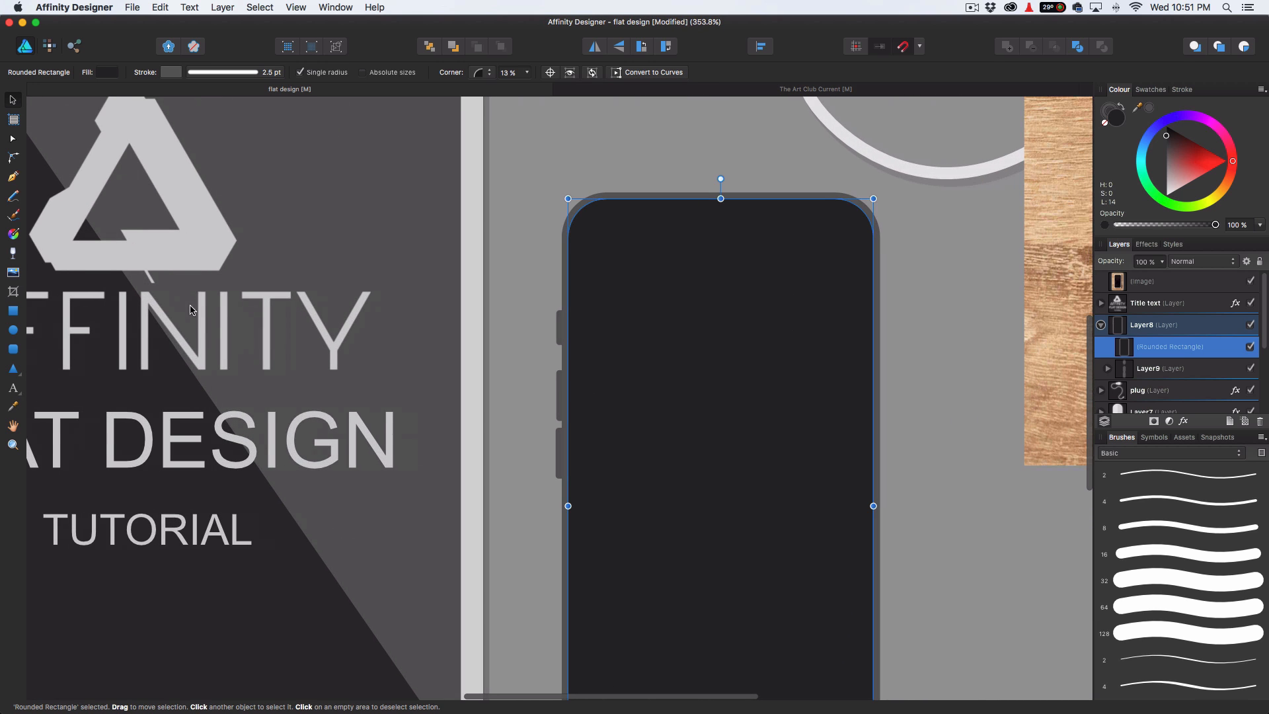
{"action": "left_click", "coordinate": [12, 329]}
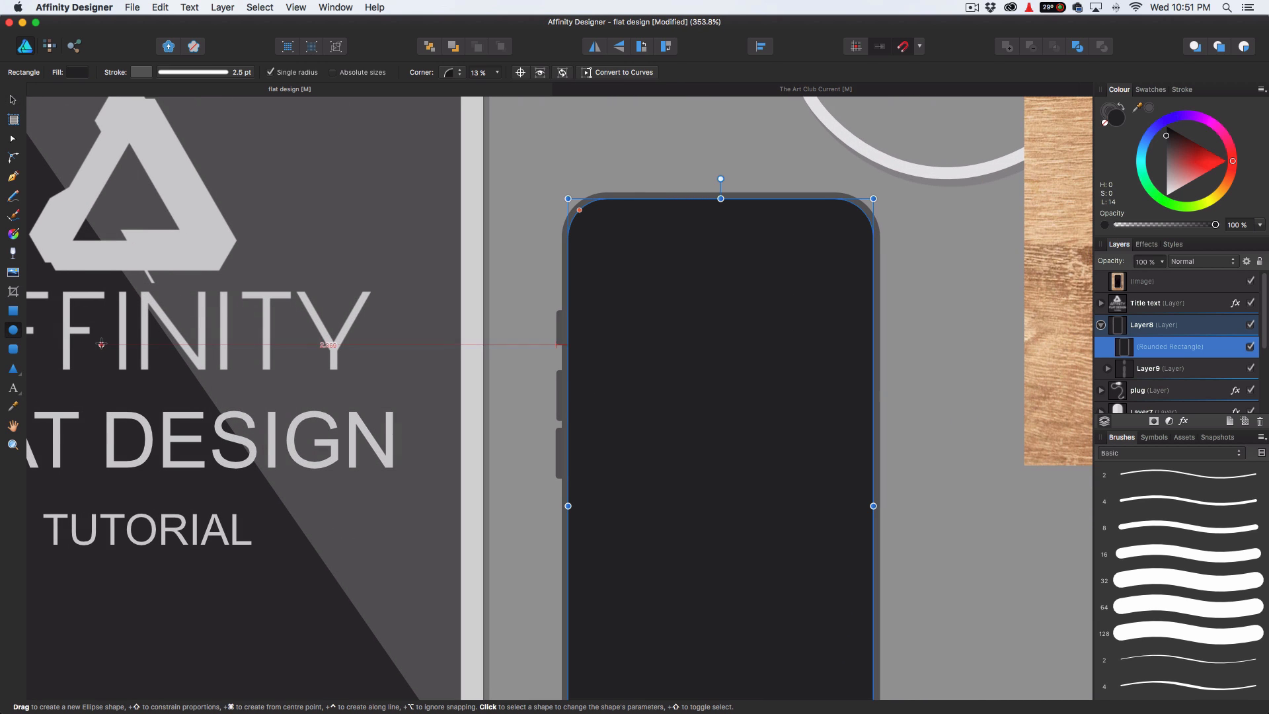
{"action": "left_click", "coordinate": [1229, 421]}
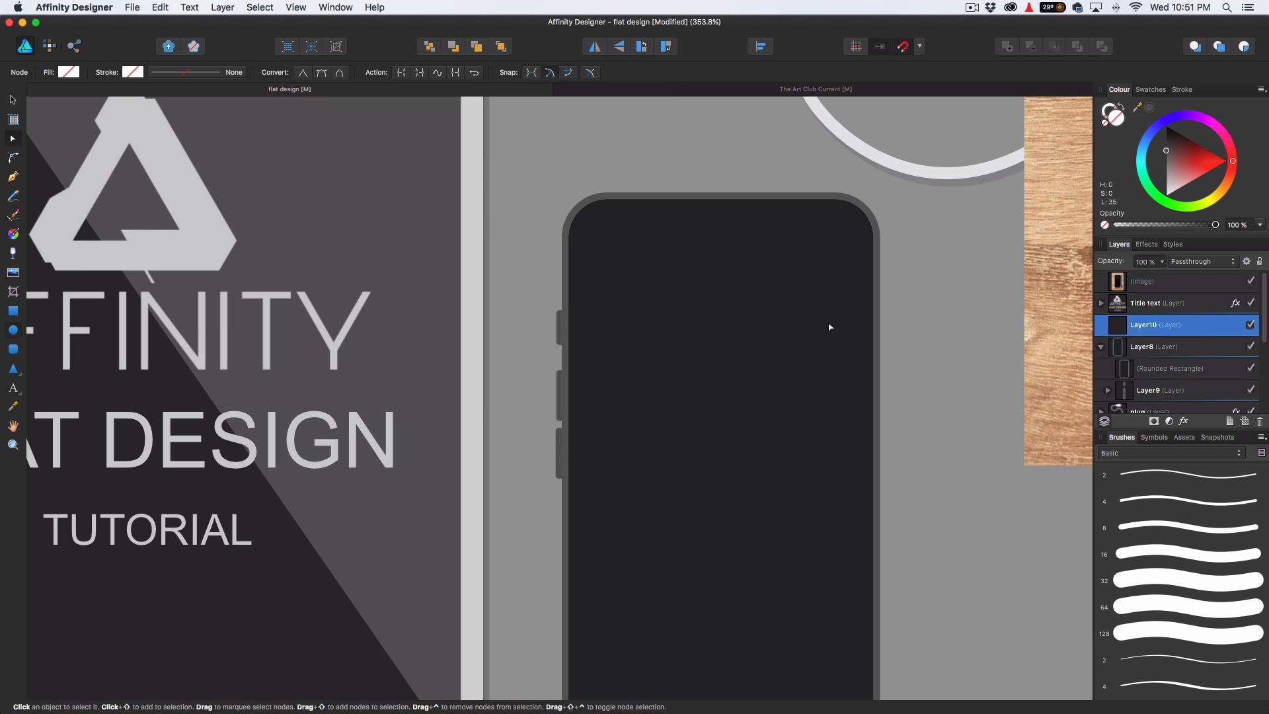
{"action": "left_click", "coordinate": [12, 348]}
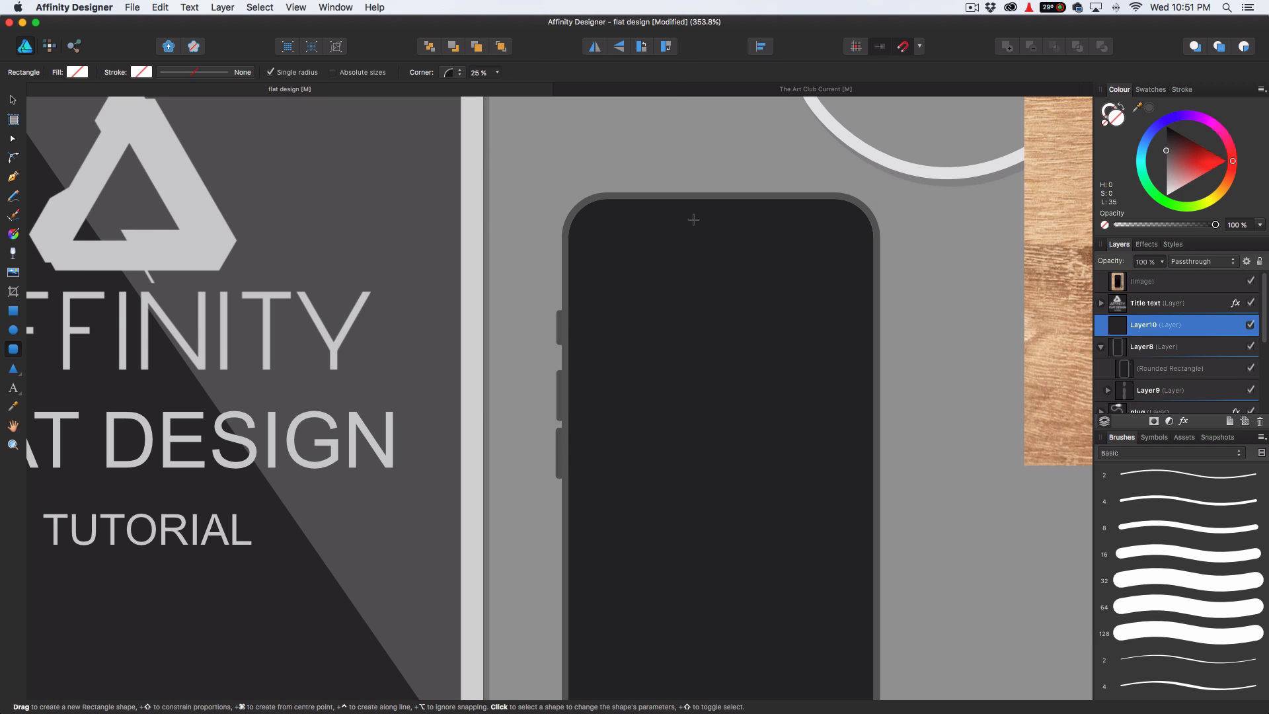
{"action": "left_click_drag", "start_coordinate": [720, 228], "coordinate": [759, 228]}
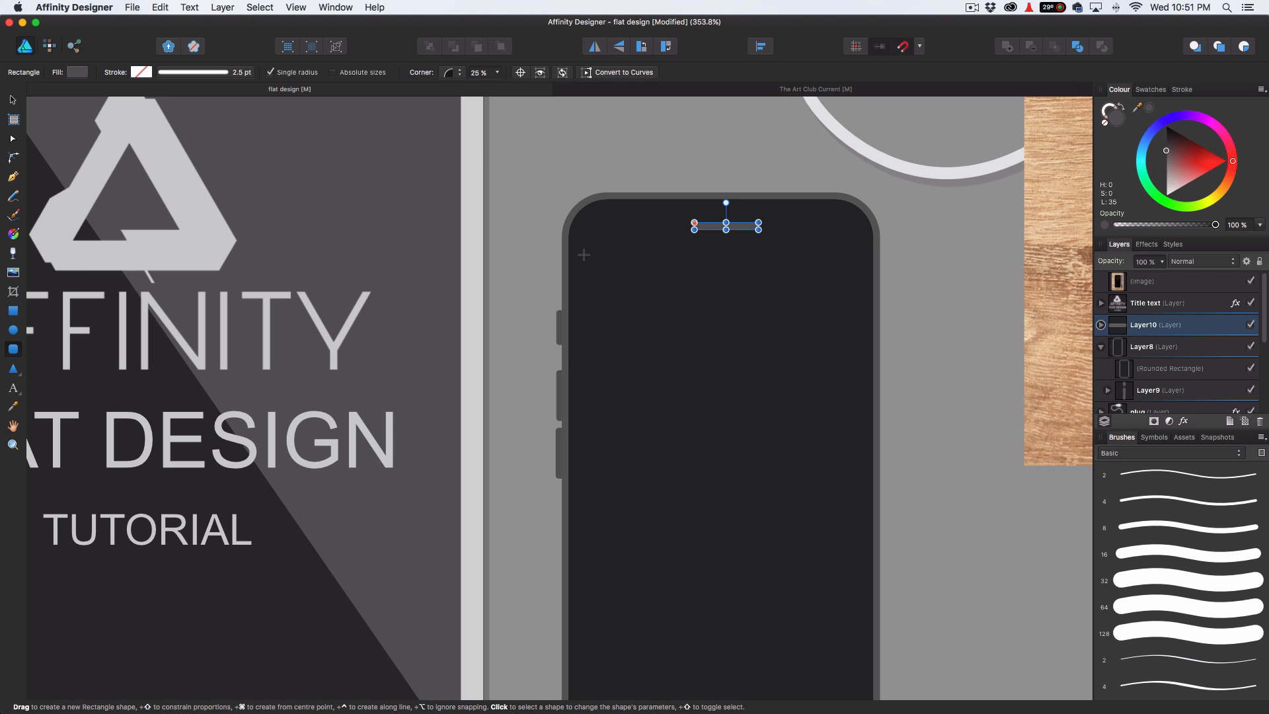
Sample the lighter dark grey of the tablet screen for the speaker slot's fill, then deselect the slot.
{"action": "scroll", "coordinate": [403, 324], "scroll_direction": "down", "scroll_amount": 5}
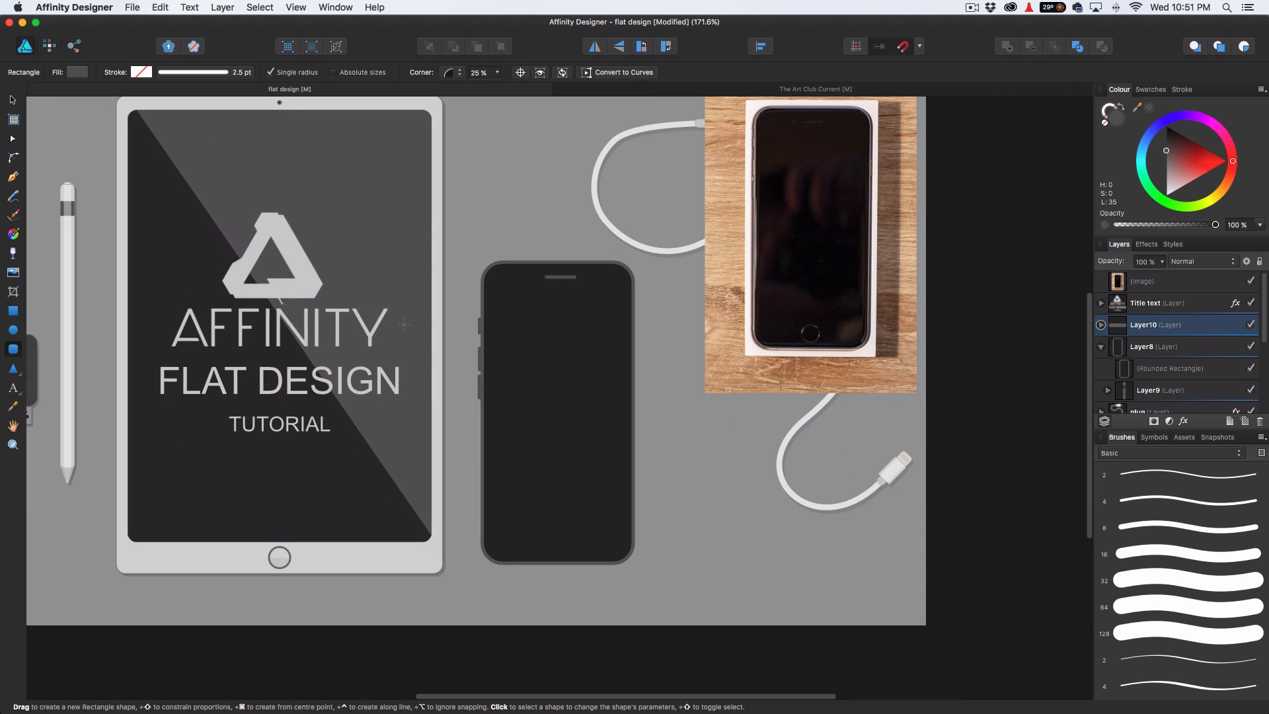
{"action": "key", "text": "space"}
{"action": "left_click_drag", "start_coordinate": [445, 315], "coordinate": [545, 322]}
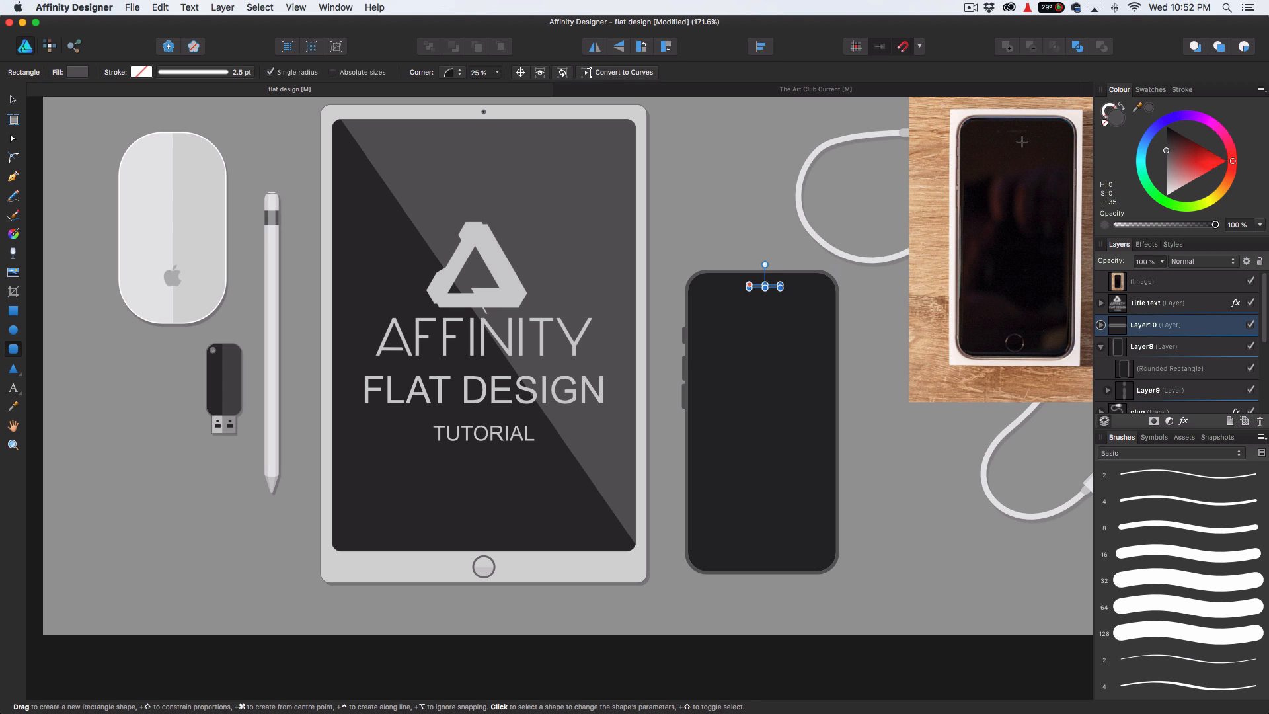
{"action": "scroll", "coordinate": [1022, 141], "scroll_direction": "up", "scroll_amount": 5}
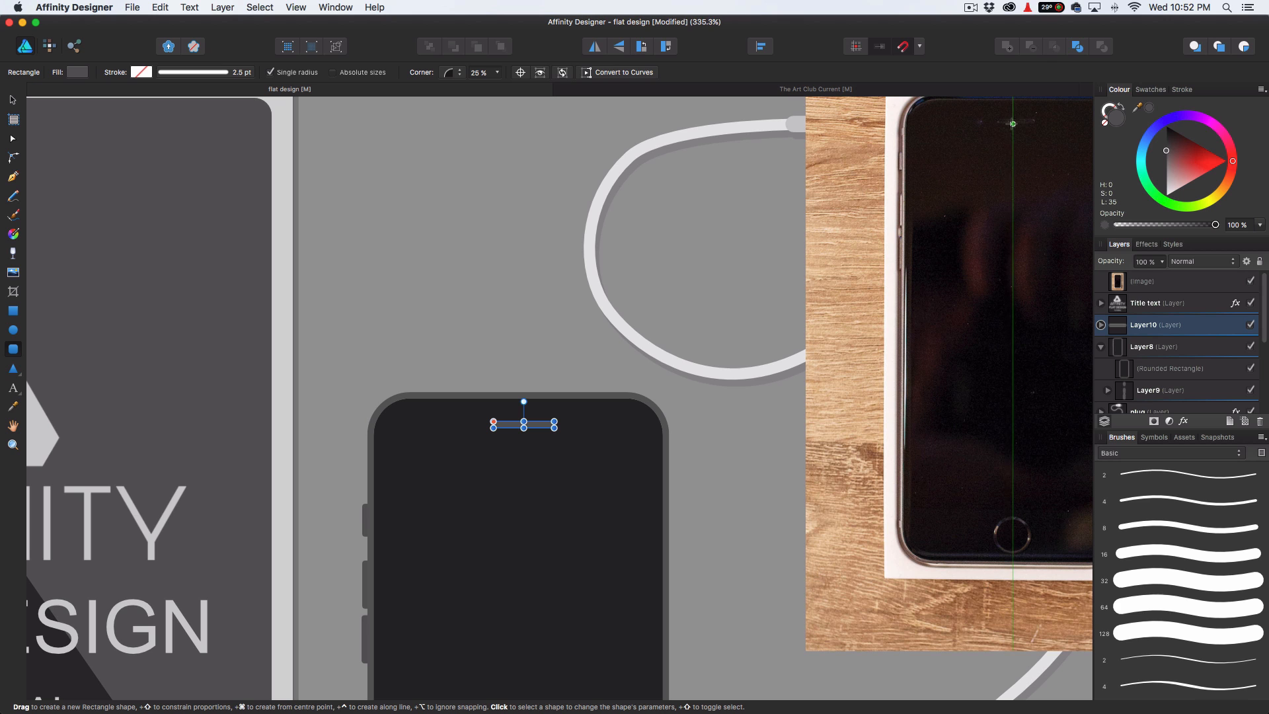
{"action": "scroll", "coordinate": [1022, 138], "scroll_direction": "down", "scroll_amount": 3}
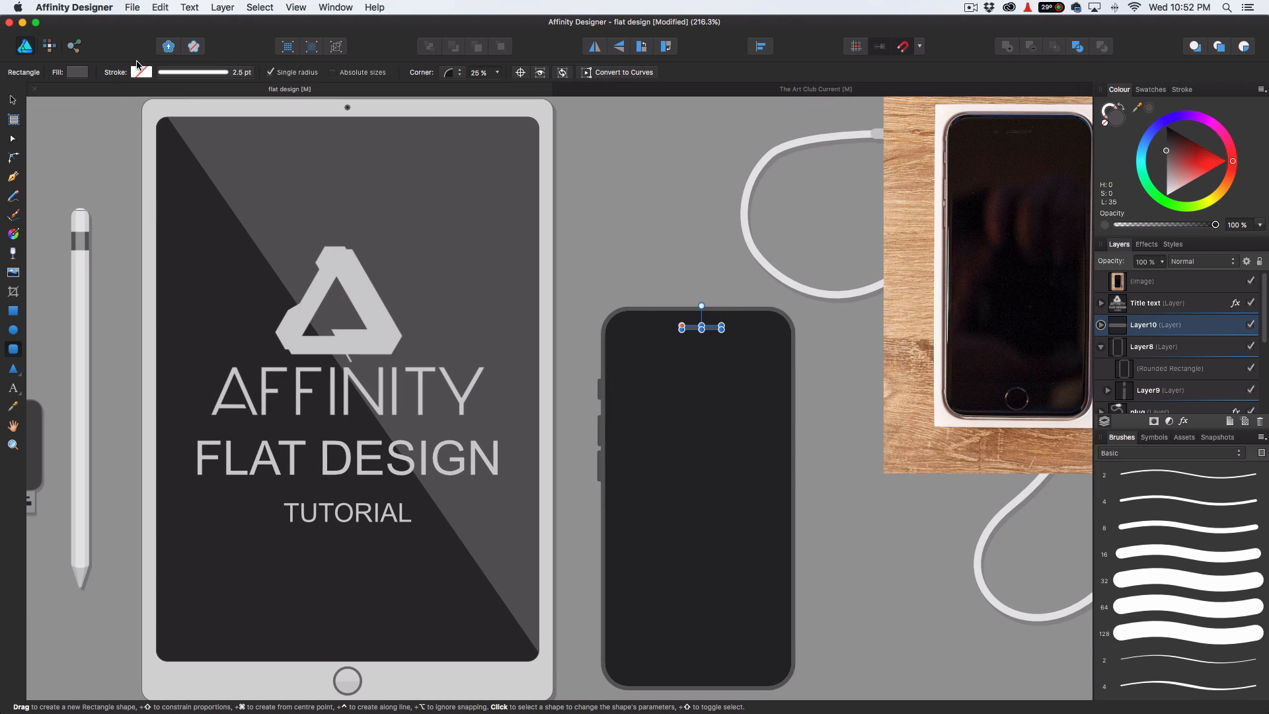
{"action": "left_click", "coordinate": [81, 76]}
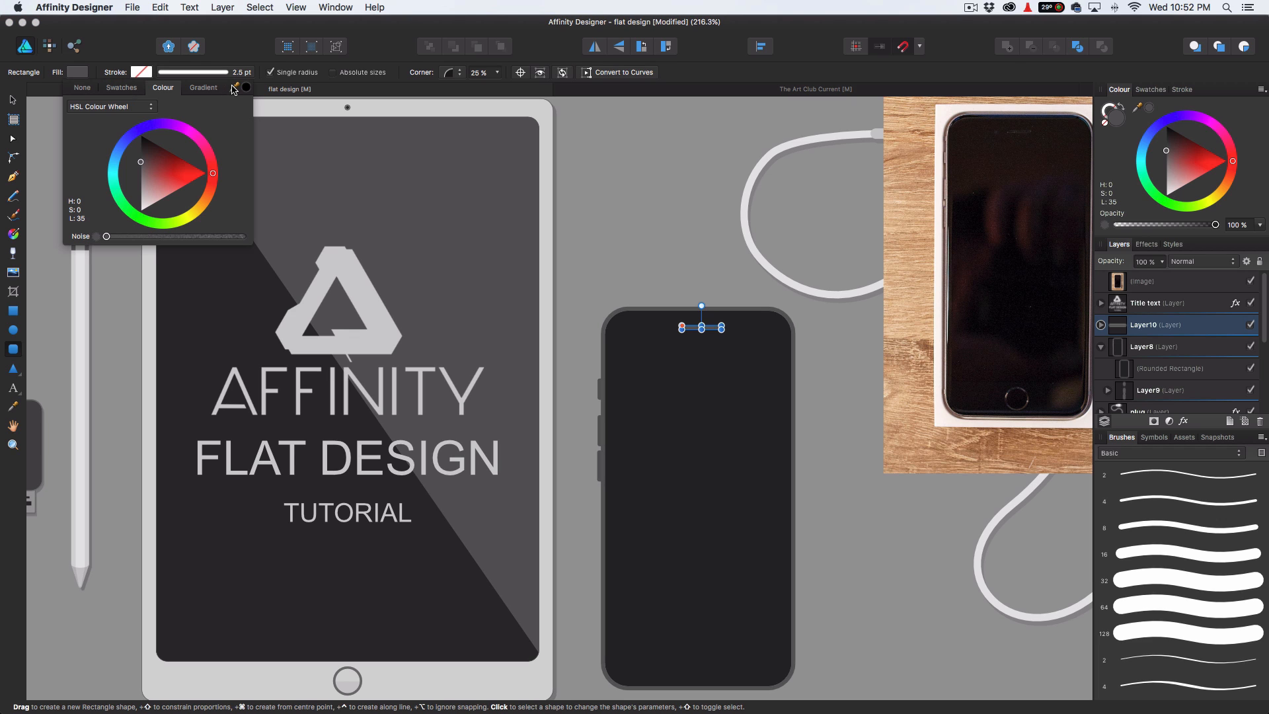
{"action": "left_click_drag", "start_coordinate": [234, 87], "coordinate": [364, 172]}
{"action": "left_click", "coordinate": [12, 99]}
{"action": "left_click", "coordinate": [690, 296]}
{"action": "scroll", "coordinate": [727, 393], "scroll_direction": "right", "scroll_amount": 2}
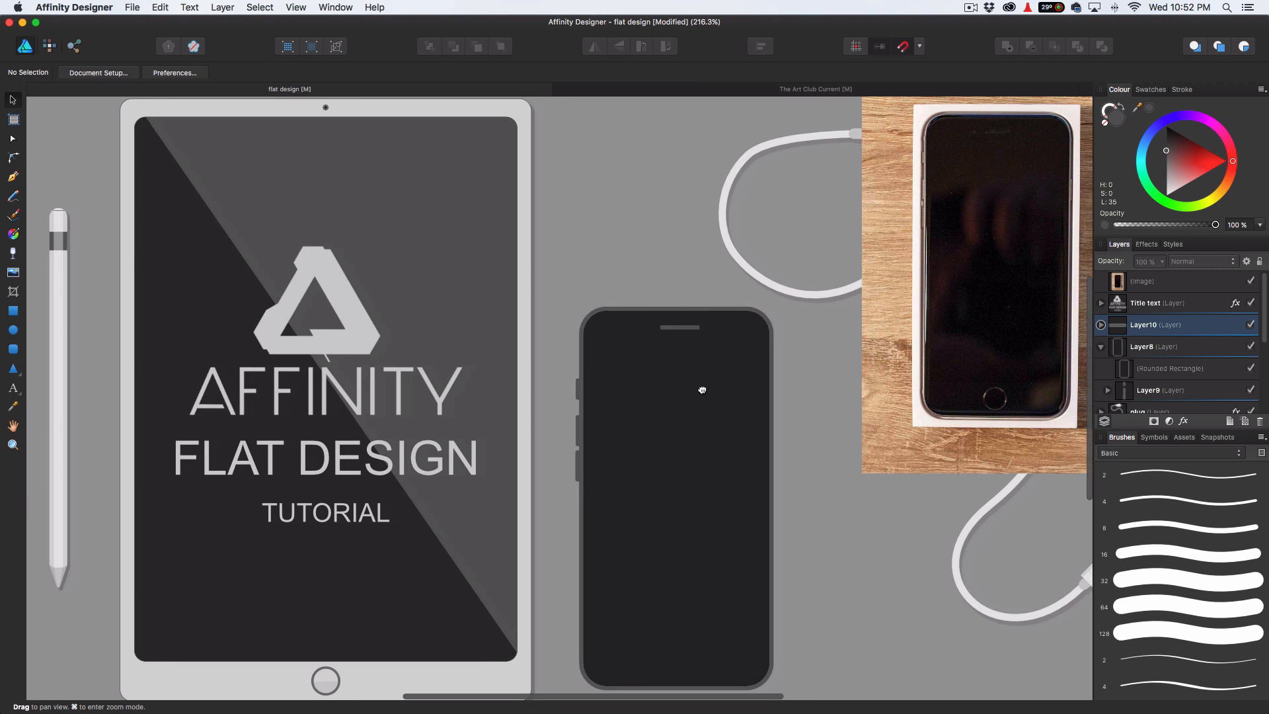
Move the speaker slot slightly so it sits horizontally centred near the phone's upper edge.
{"action": "left_click", "coordinate": [684, 332]}
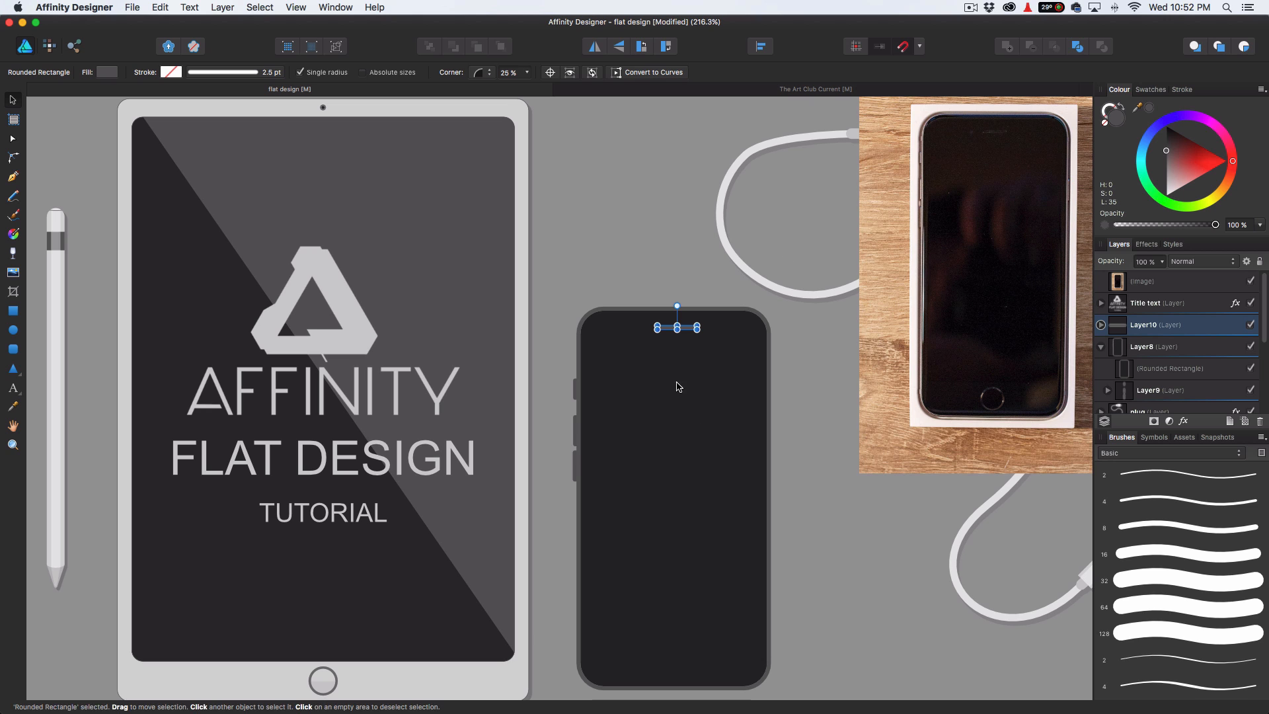
{"action": "scroll", "coordinate": [696, 374], "scroll_direction": "up", "scroll_amount": 3}
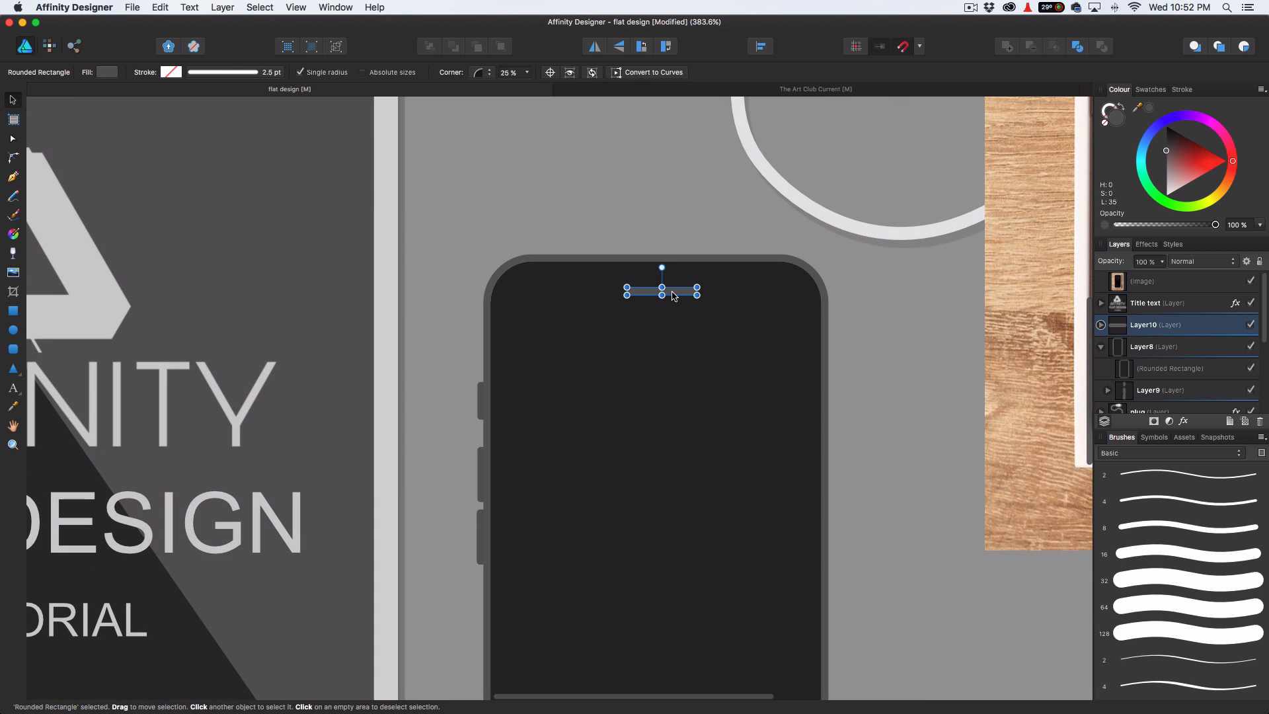
{"action": "left_click_drag", "start_coordinate": [674, 296], "coordinate": [667, 295]}
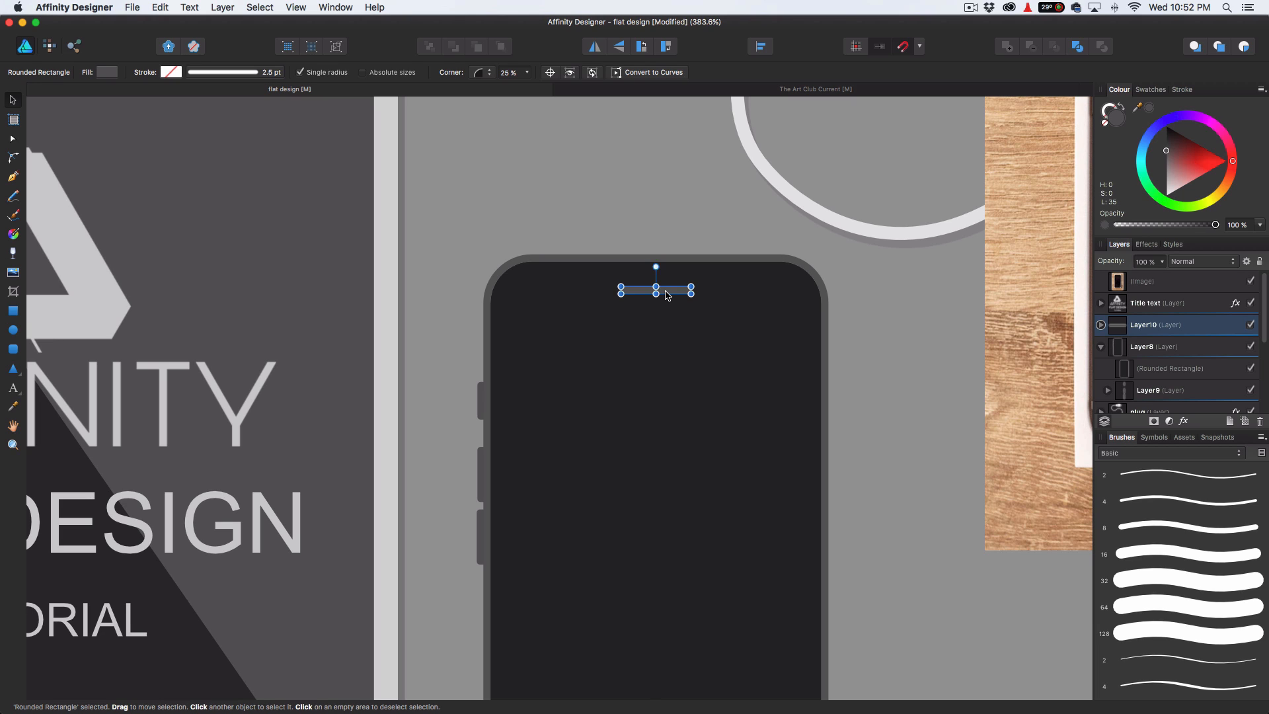
Draw a small circle as the front camera left of the speaker slot and align it vertically with the slot's centre.
{"action": "left_click", "coordinate": [13, 329]}
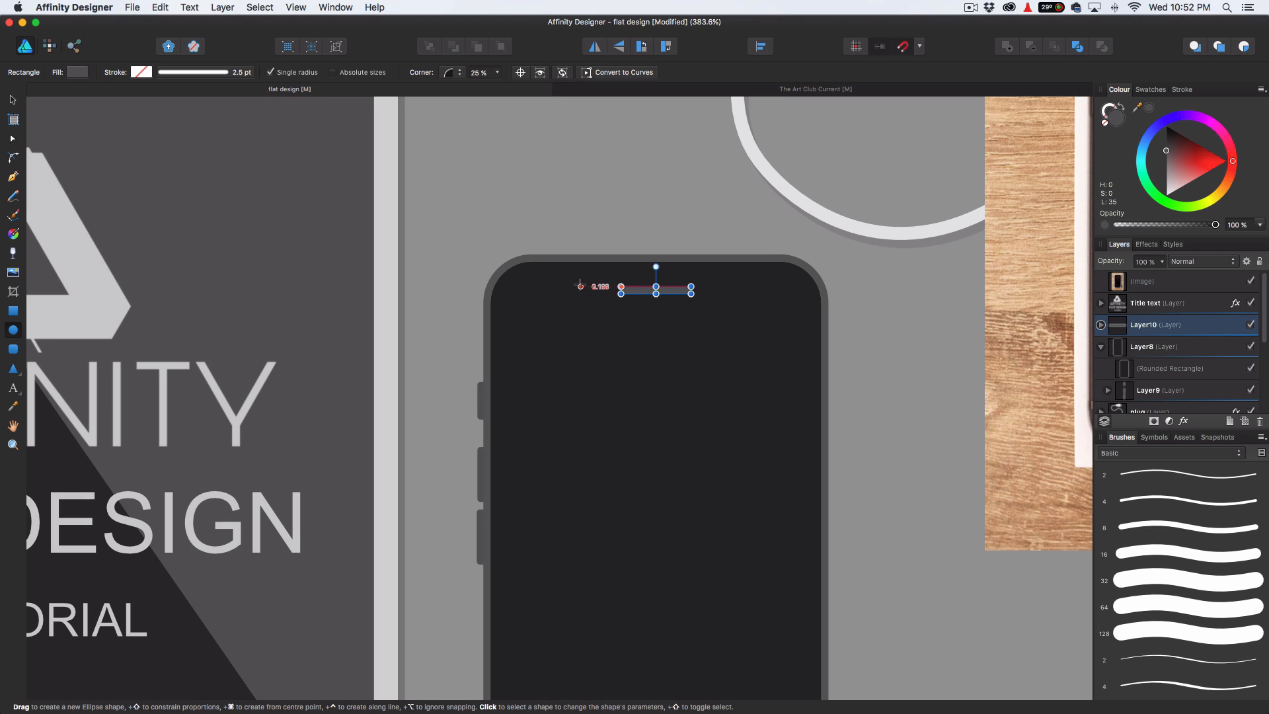
{"action": "left_click_drag", "start_coordinate": [580, 287], "coordinate": [590, 297]}
{"action": "left_click", "coordinate": [13, 100]}
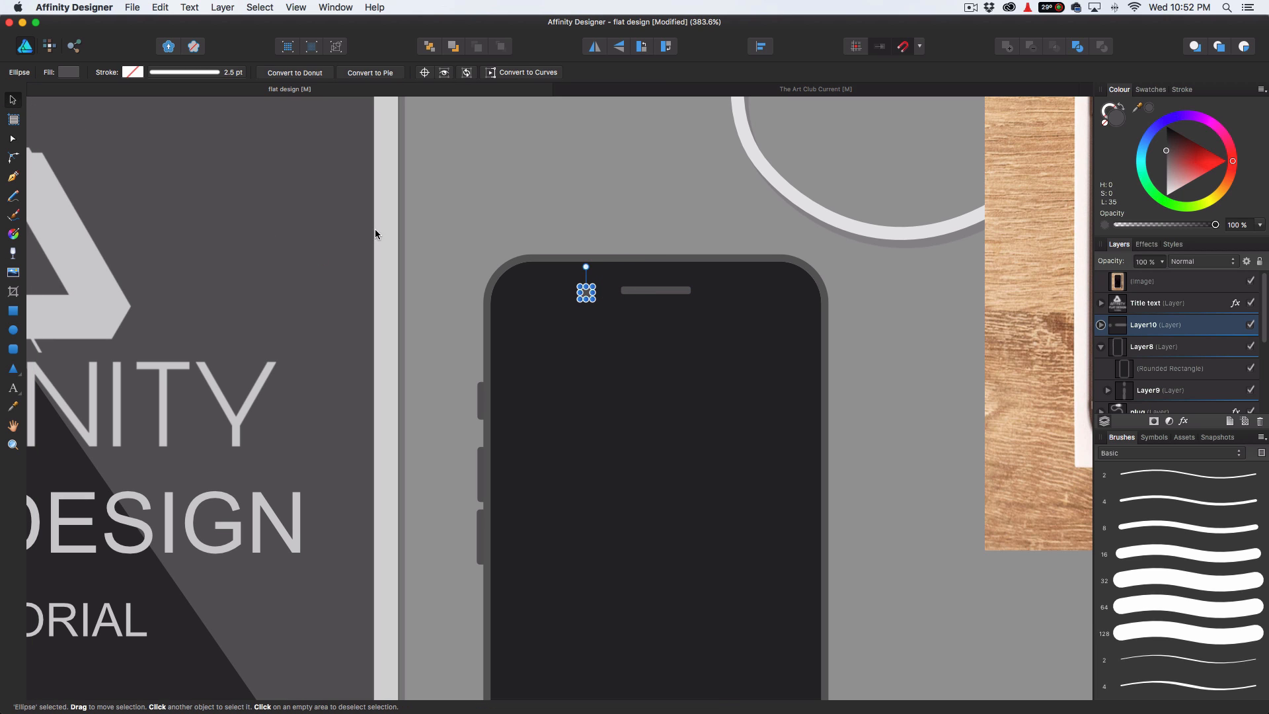
{"action": "scroll", "coordinate": [586, 293], "scroll_direction": "up", "scroll_amount": 5}
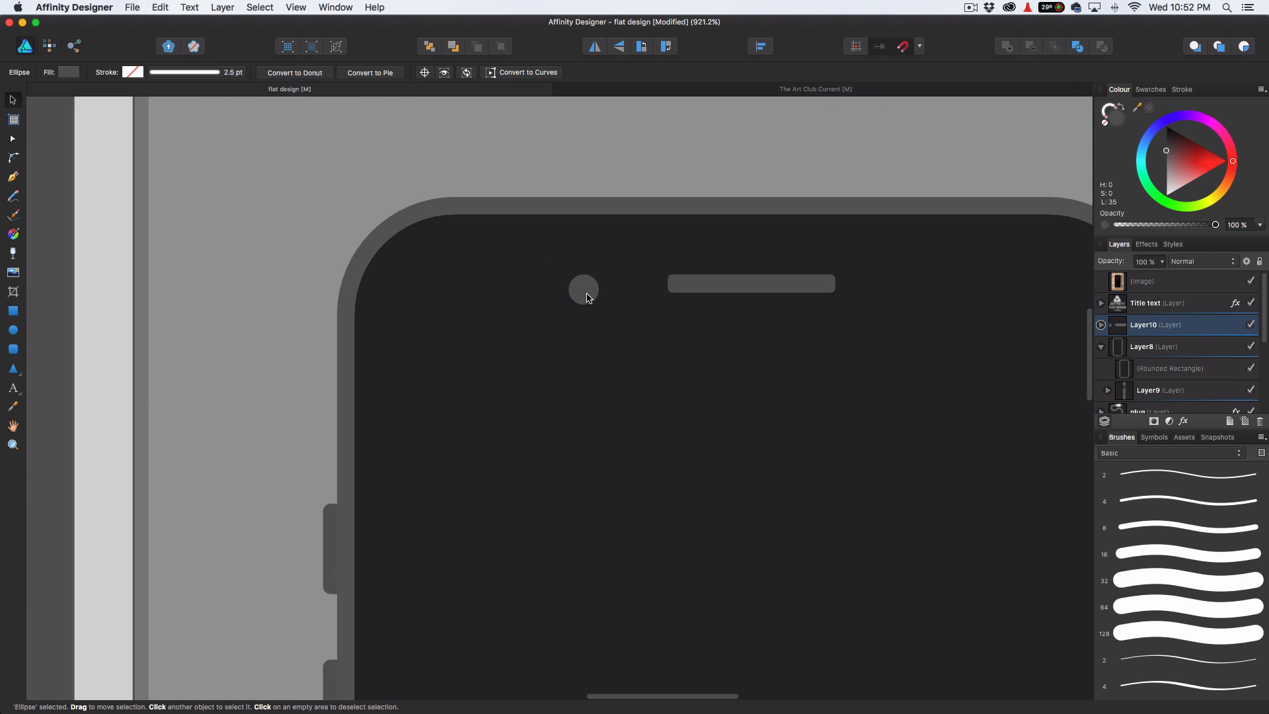
{"action": "left_click_drag", "start_coordinate": [581, 286], "coordinate": [586, 287]}
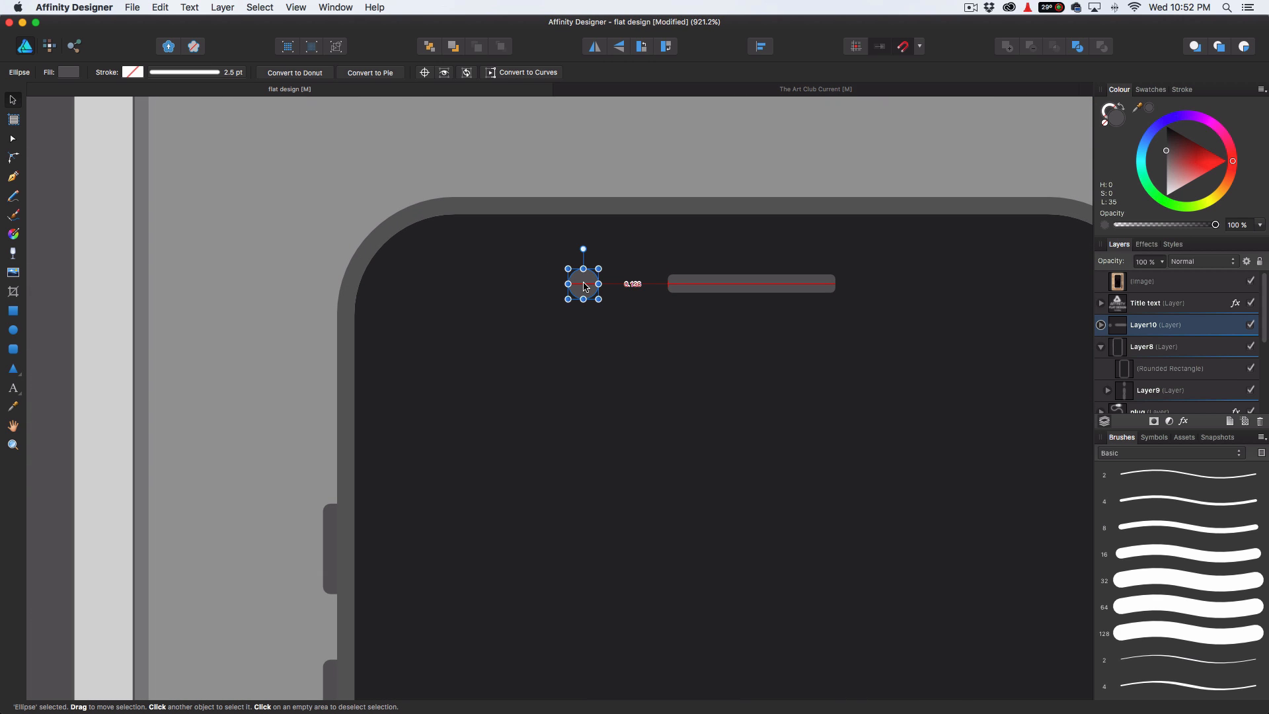
Move the front camera circle slightly closer to the speaker slot, then deselect it.
{"action": "scroll", "coordinate": [671, 330], "scroll_direction": "down", "scroll_amount": 5}
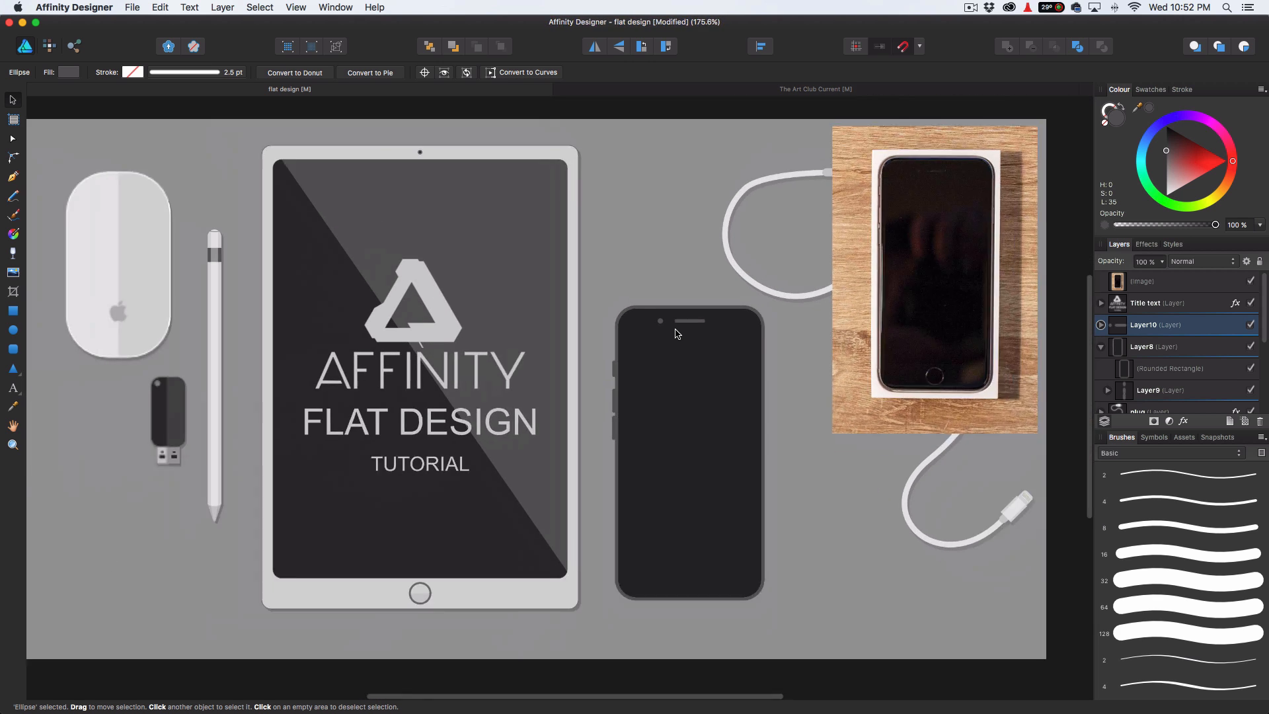
{"action": "scroll", "coordinate": [675, 334], "scroll_direction": "down", "scroll_amount": 1}
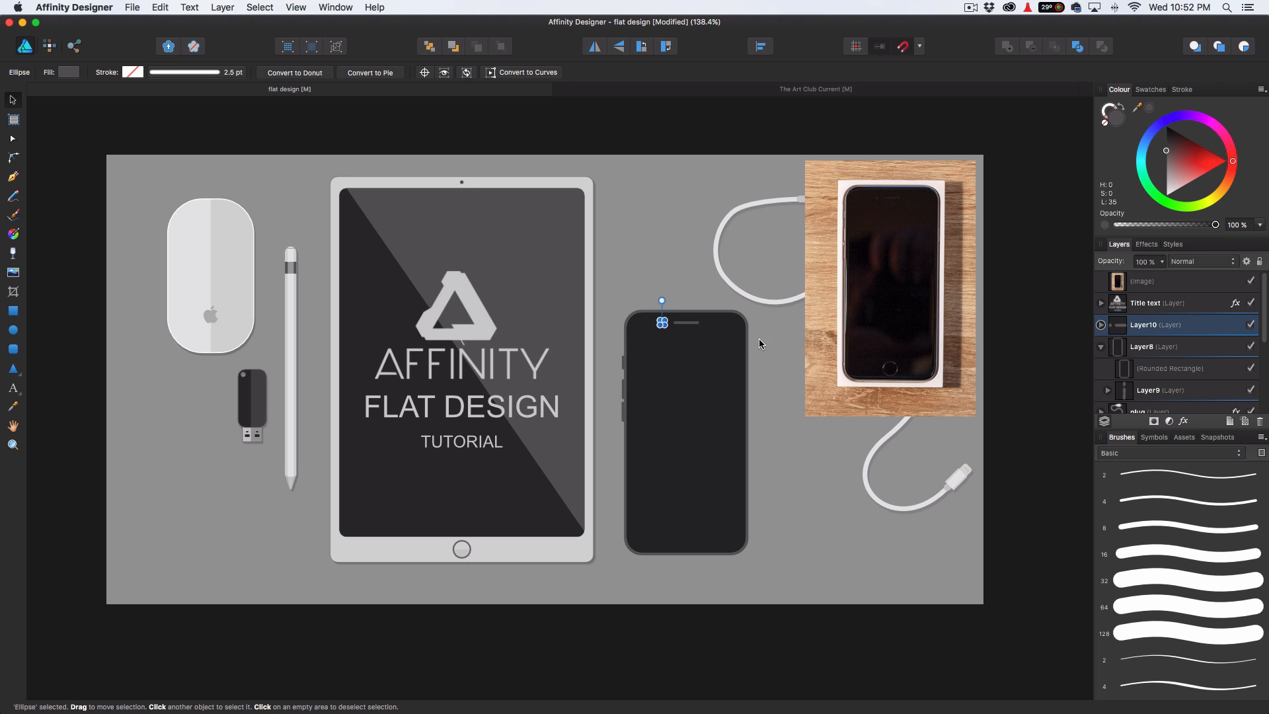
{"action": "scroll", "coordinate": [663, 325], "scroll_direction": "up", "scroll_amount": 6}
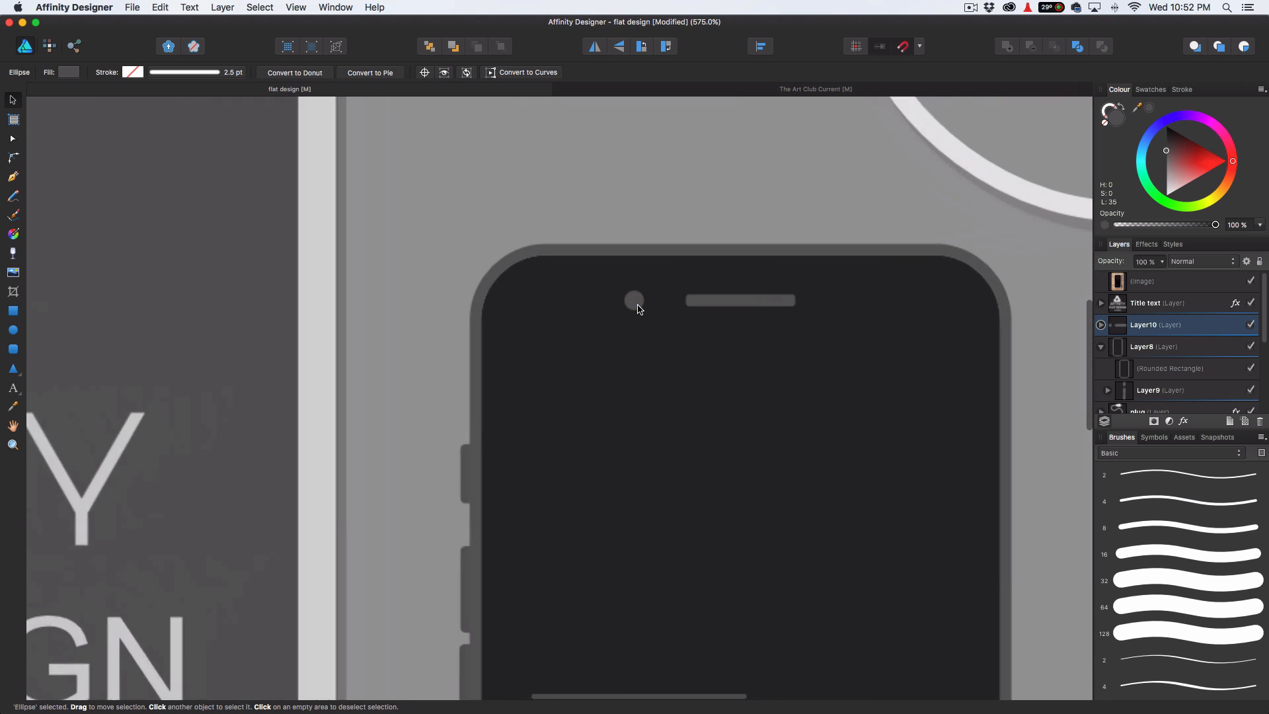
{"action": "scroll", "coordinate": [638, 309], "scroll_direction": "up", "scroll_amount": 4}
{"action": "left_click_drag", "start_coordinate": [637, 296], "coordinate": [644, 297]}
{"action": "scroll", "coordinate": [697, 334], "scroll_direction": "down", "scroll_amount": 7}
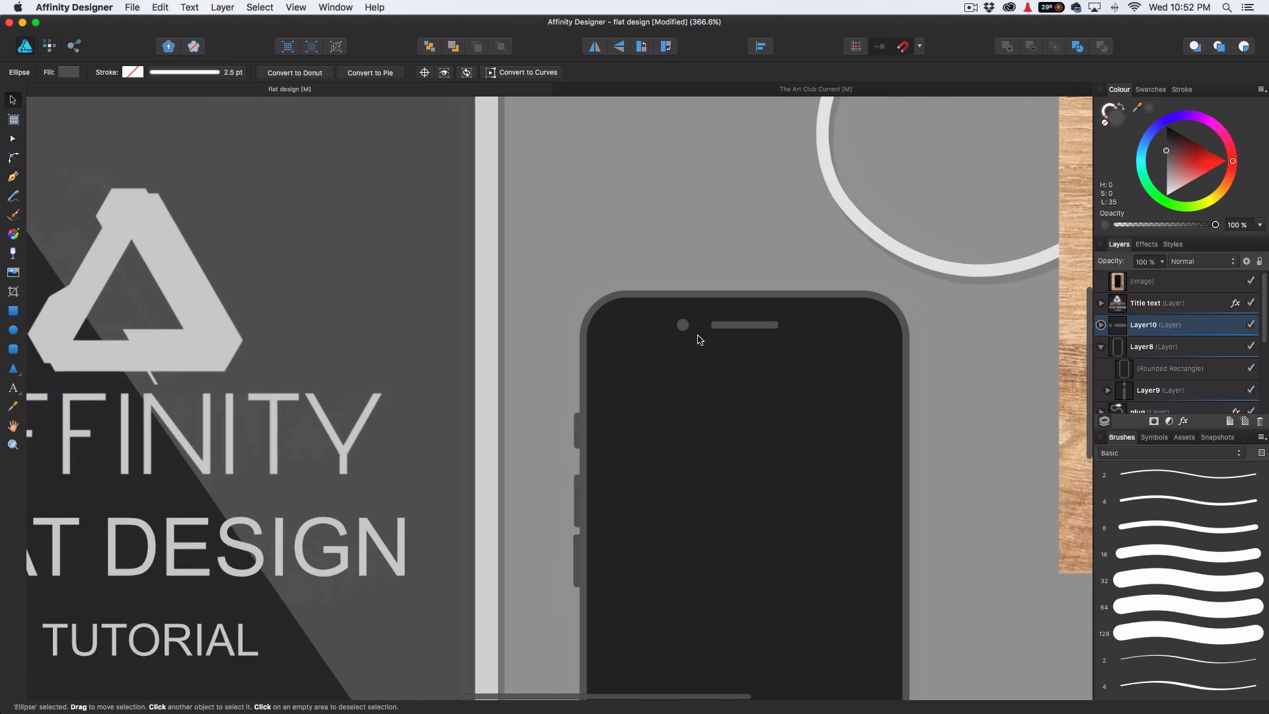
{"action": "key", "text": "super+0"}
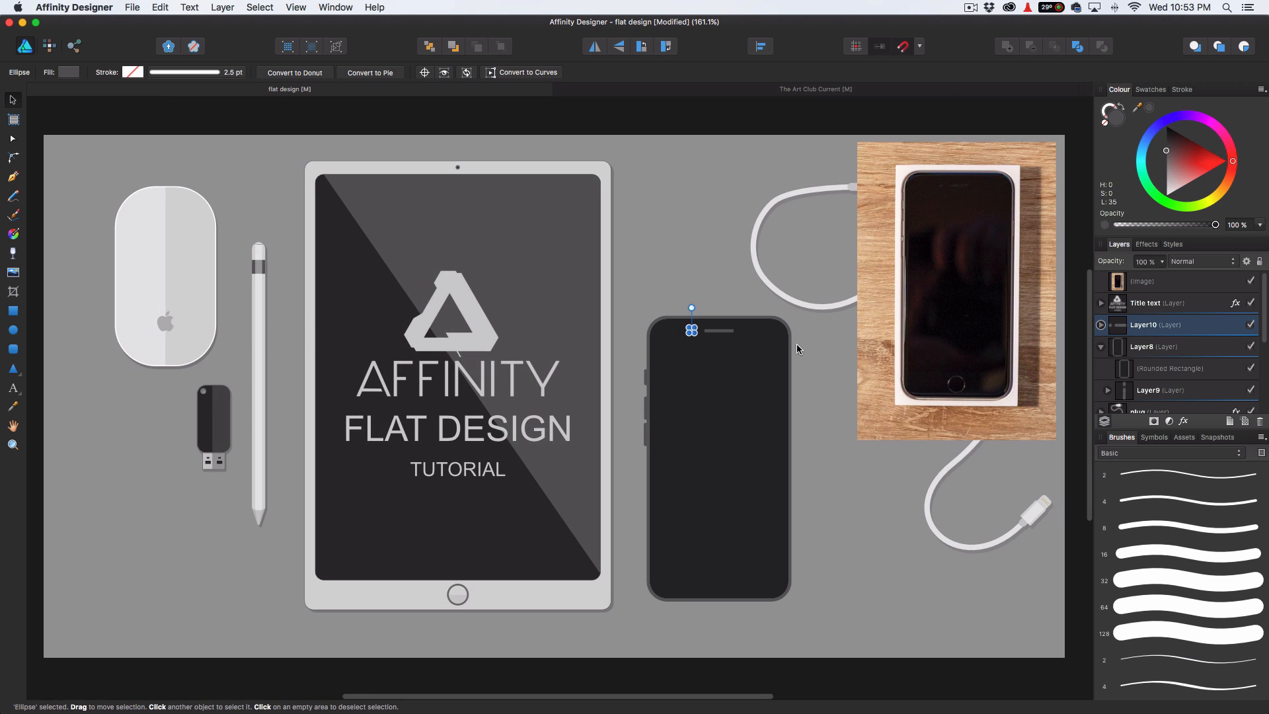
{"action": "left_click", "coordinate": [813, 358]}
{"action": "scroll", "coordinate": [793, 352], "scroll_direction": "down", "scroll_amount": 2}
{"action": "scroll", "coordinate": [793, 351], "scroll_direction": "right", "scroll_amount": 2}
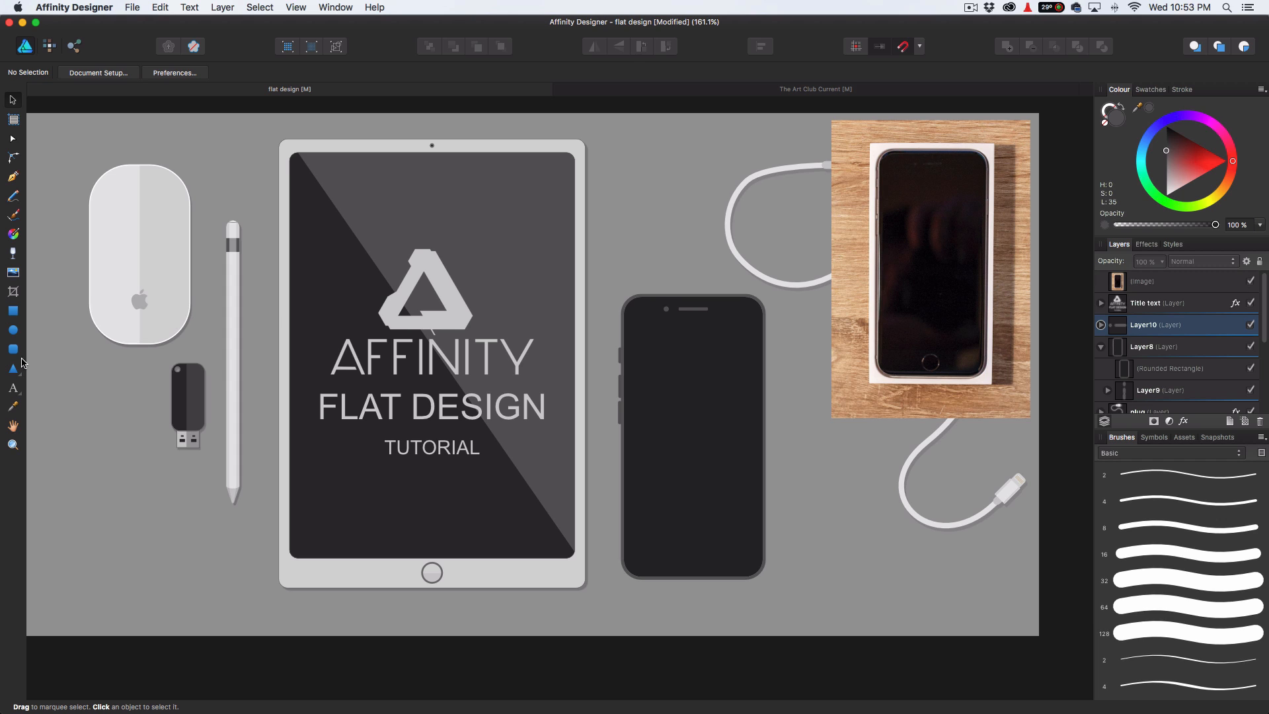
{"action": "left_click", "coordinate": [14, 331]}
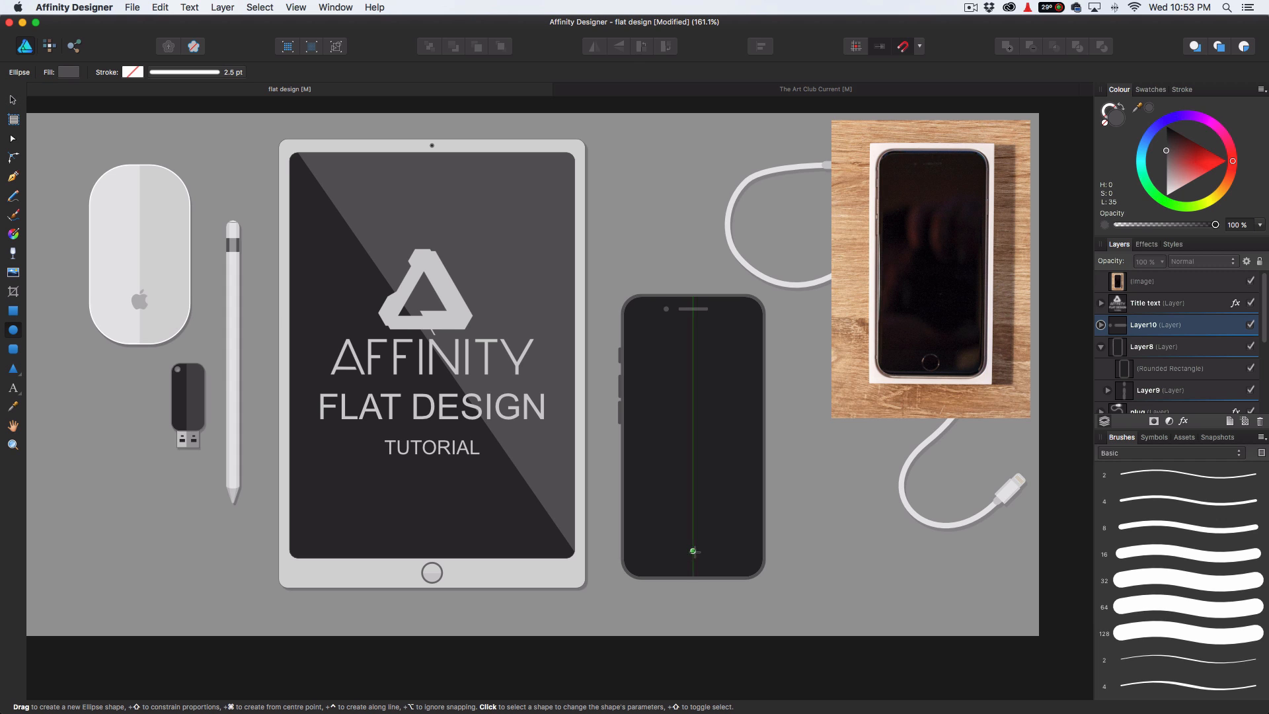
{"action": "left_click_drag", "start_coordinate": [679, 550], "coordinate": [716, 569]}
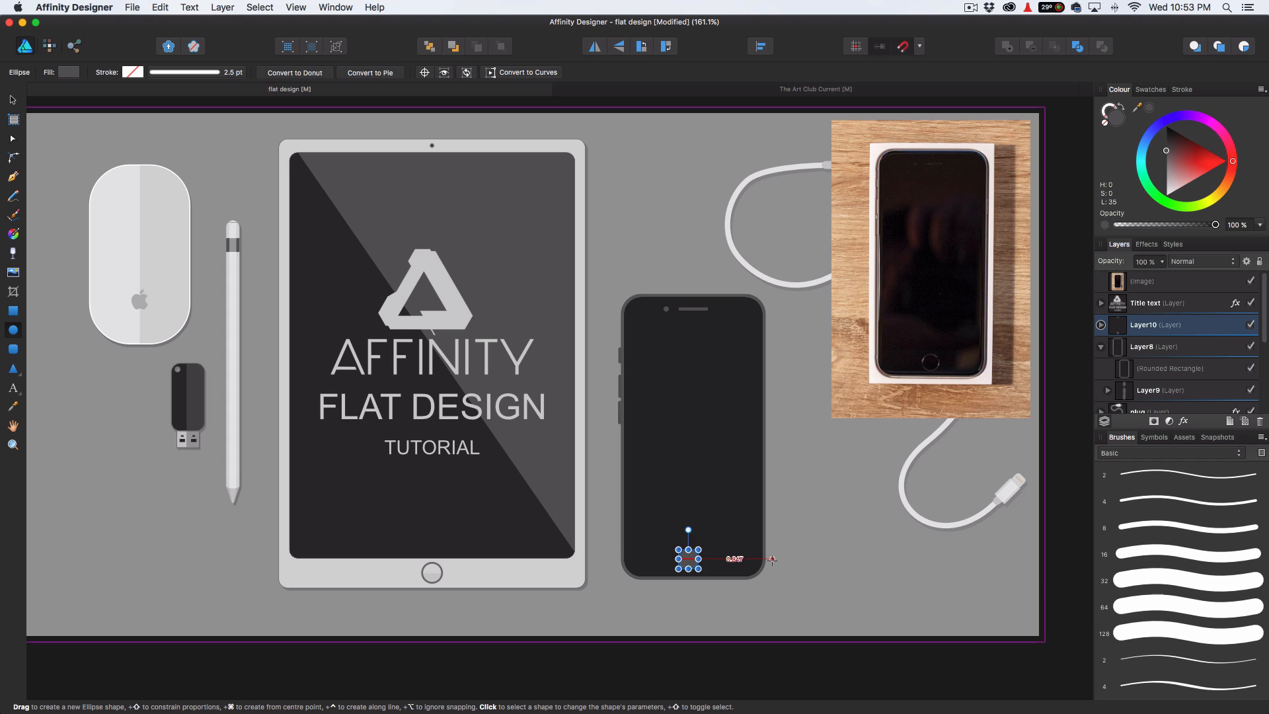
{"action": "key", "text": "super+z"}
Duplicate the tablet's home button circle into the phone's layer and place it centred near the phone's lower edge.
{"action": "key", "text": "v"}
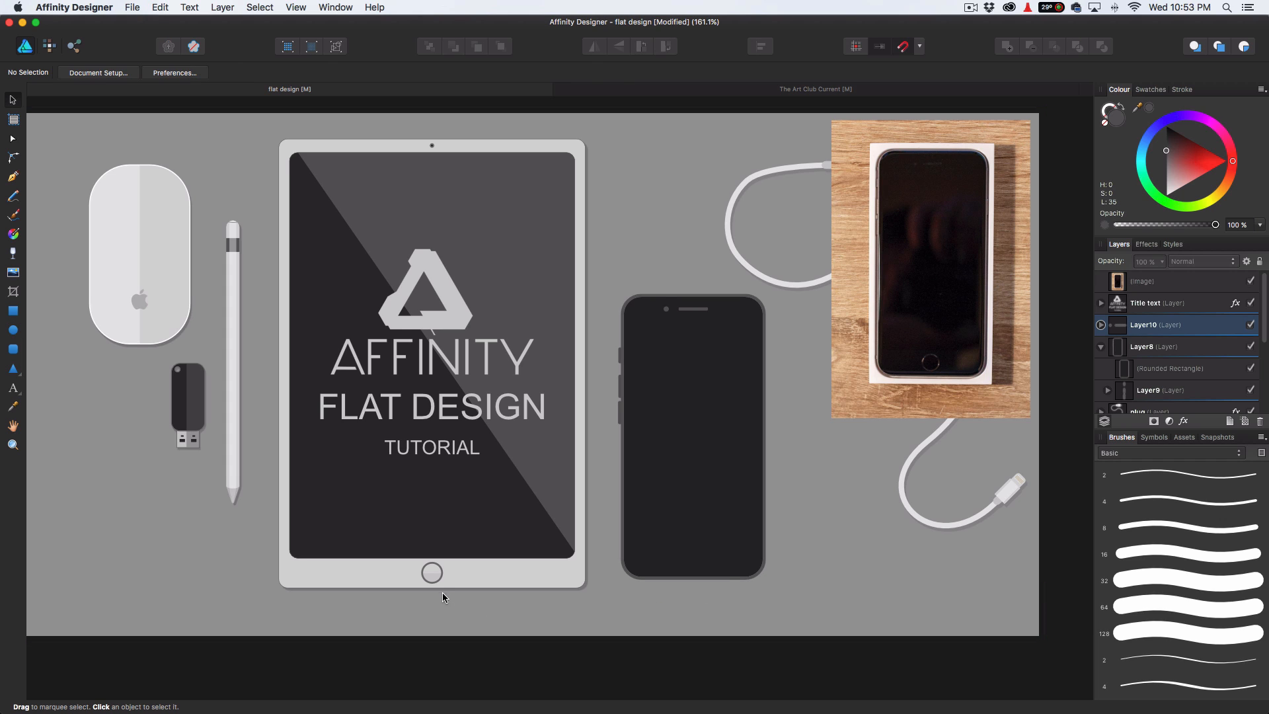
{"action": "left_click", "coordinate": [436, 574]}
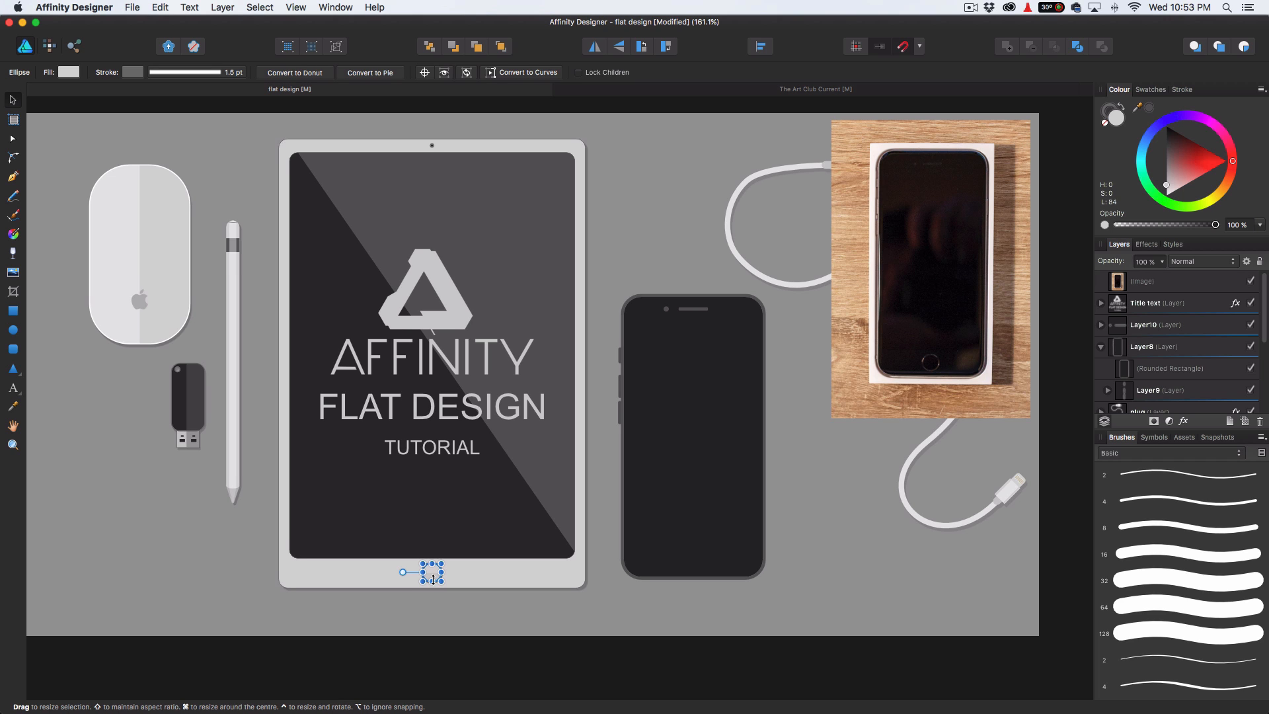
{"action": "scroll", "coordinate": [433, 579], "scroll_direction": "down", "scroll_amount": 3}
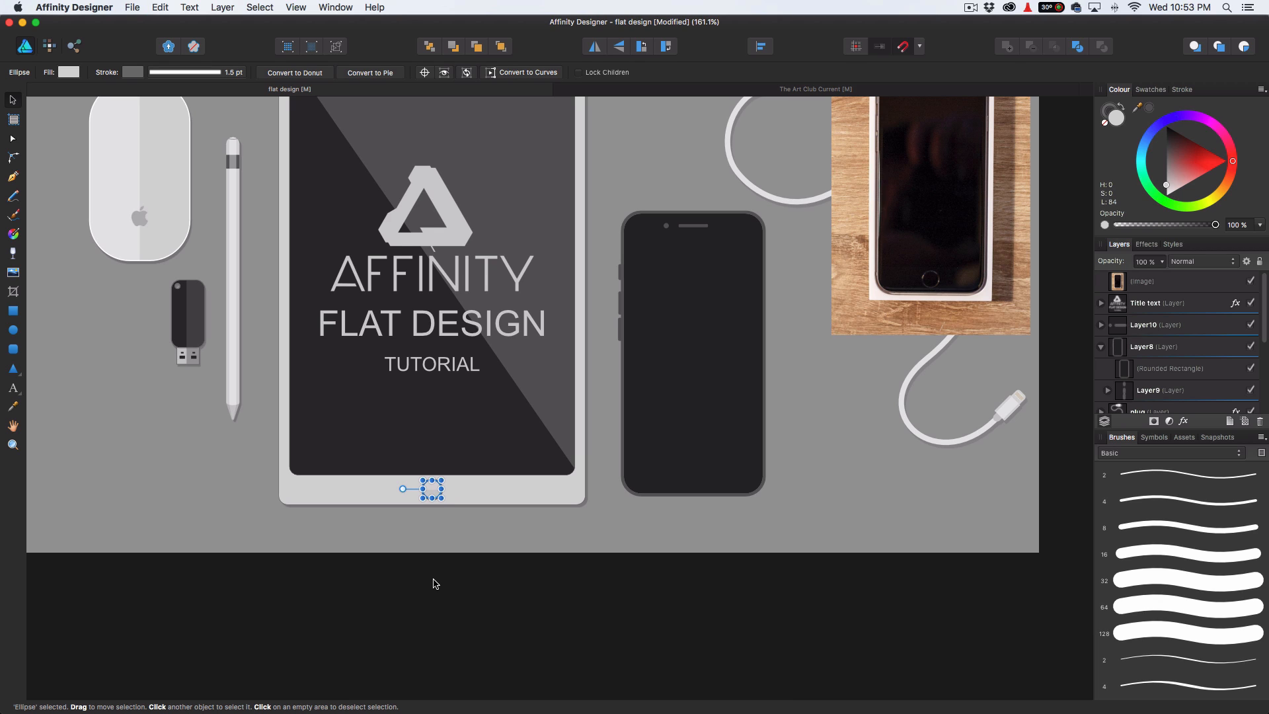
{"action": "left_click", "coordinate": [1174, 369]}
{"action": "key", "text": "super+z"}
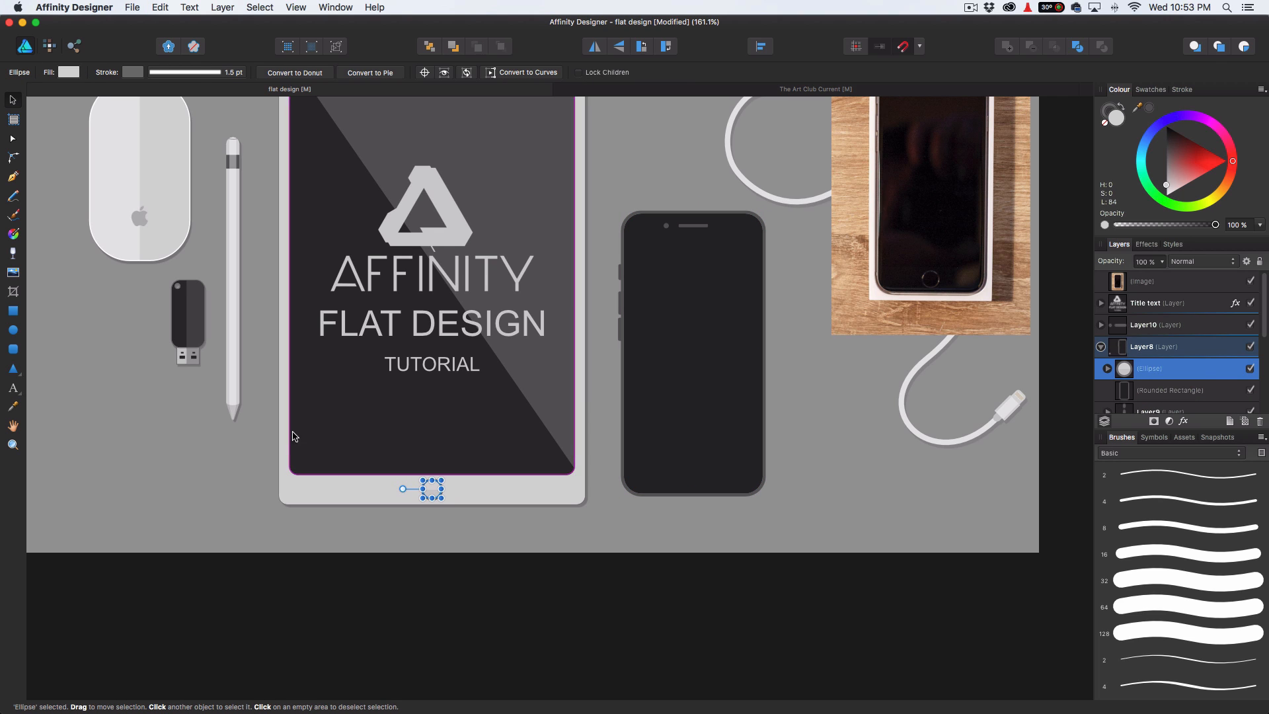
{"action": "left_click_drag", "start_coordinate": [431, 492], "coordinate": [694, 478]}
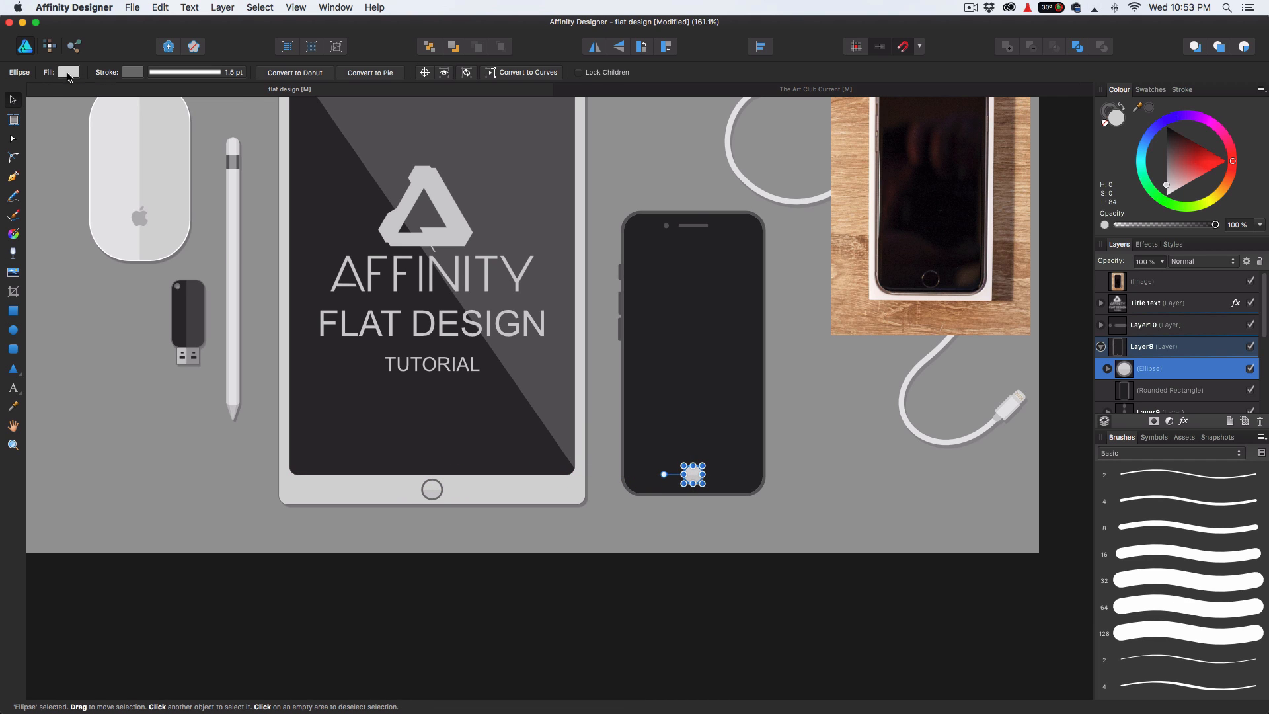
Remove the fill from the phone's copied home button, keeping its grey outline.
{"action": "left_click", "coordinate": [70, 73]}
{"action": "left_click", "coordinate": [77, 88]}
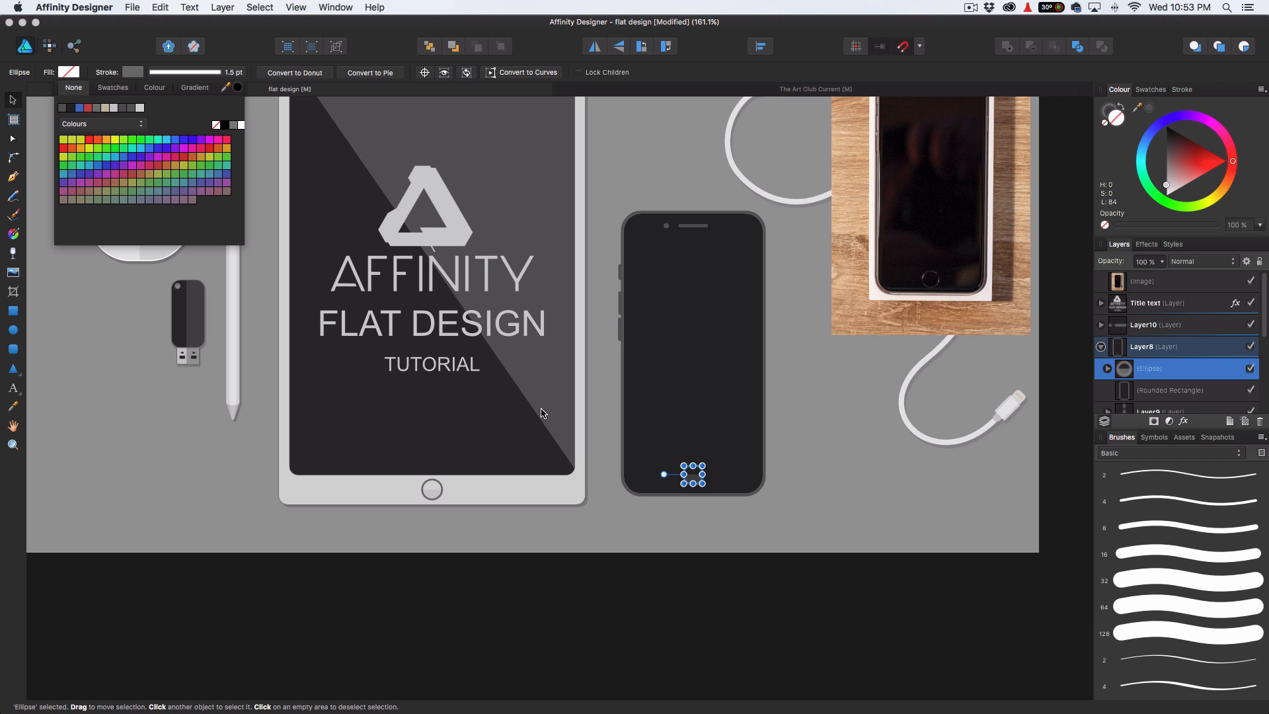
{"action": "left_click", "coordinate": [794, 444]}
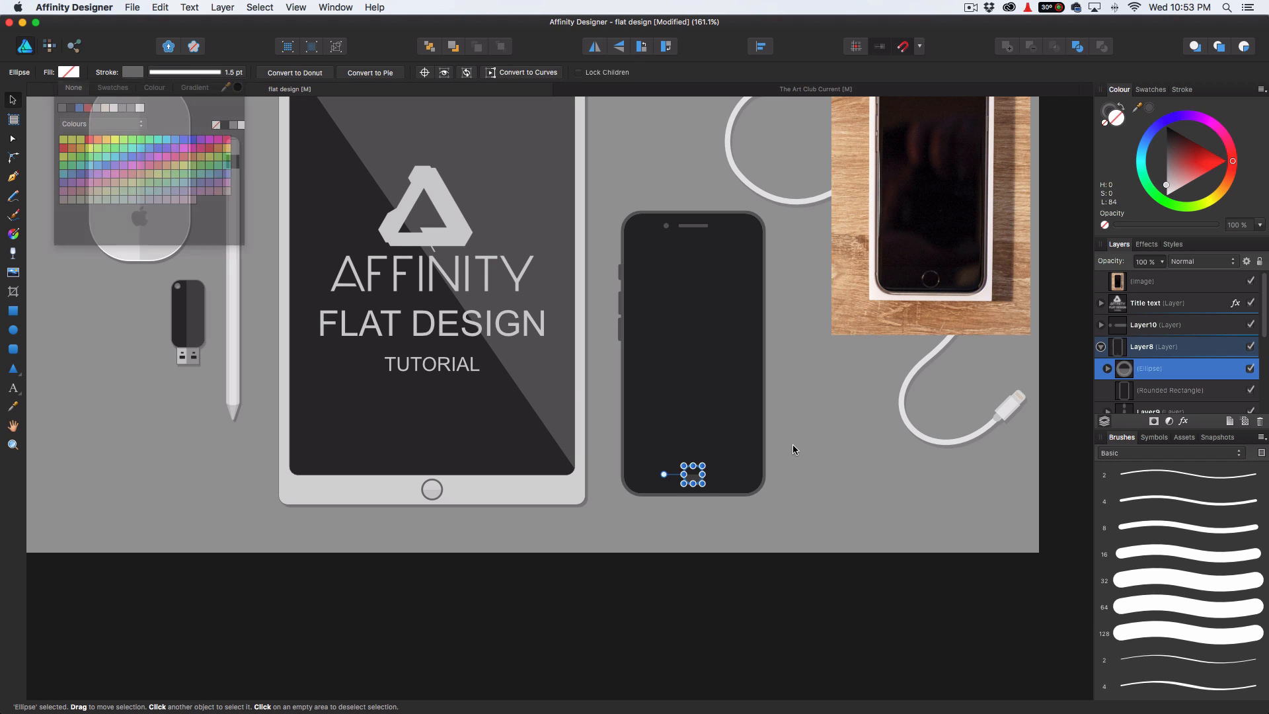
{"action": "left_click", "coordinate": [694, 473]}
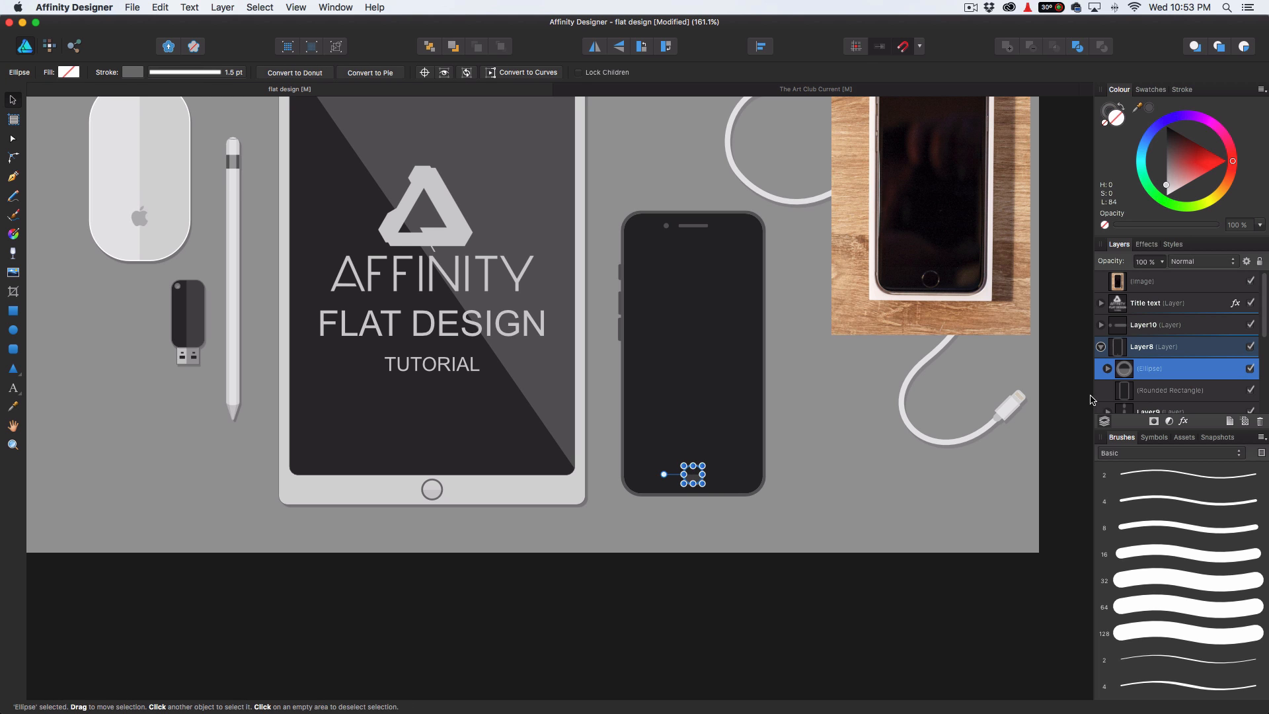
Remove the stroke from the shading curve nested inside the phone's home button.
{"action": "left_click", "coordinate": [1108, 369]}
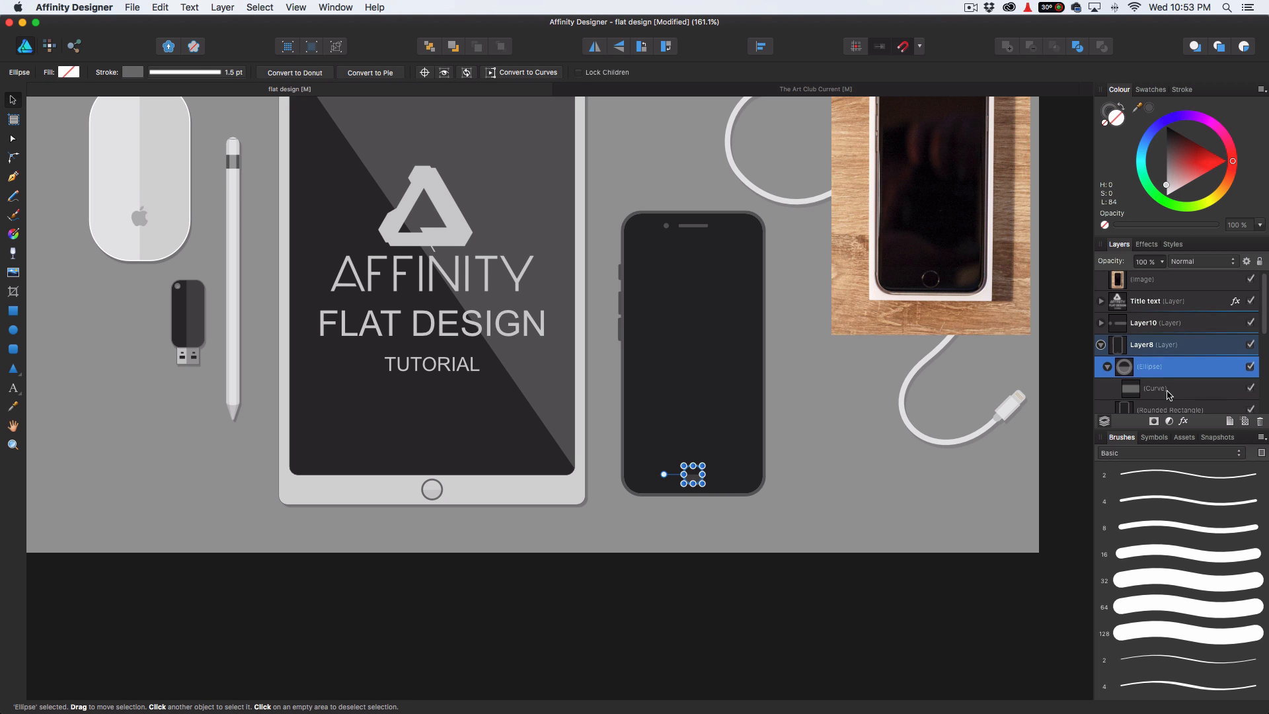
{"action": "scroll", "coordinate": [443, 500], "scroll_direction": "up", "scroll_amount": 6}
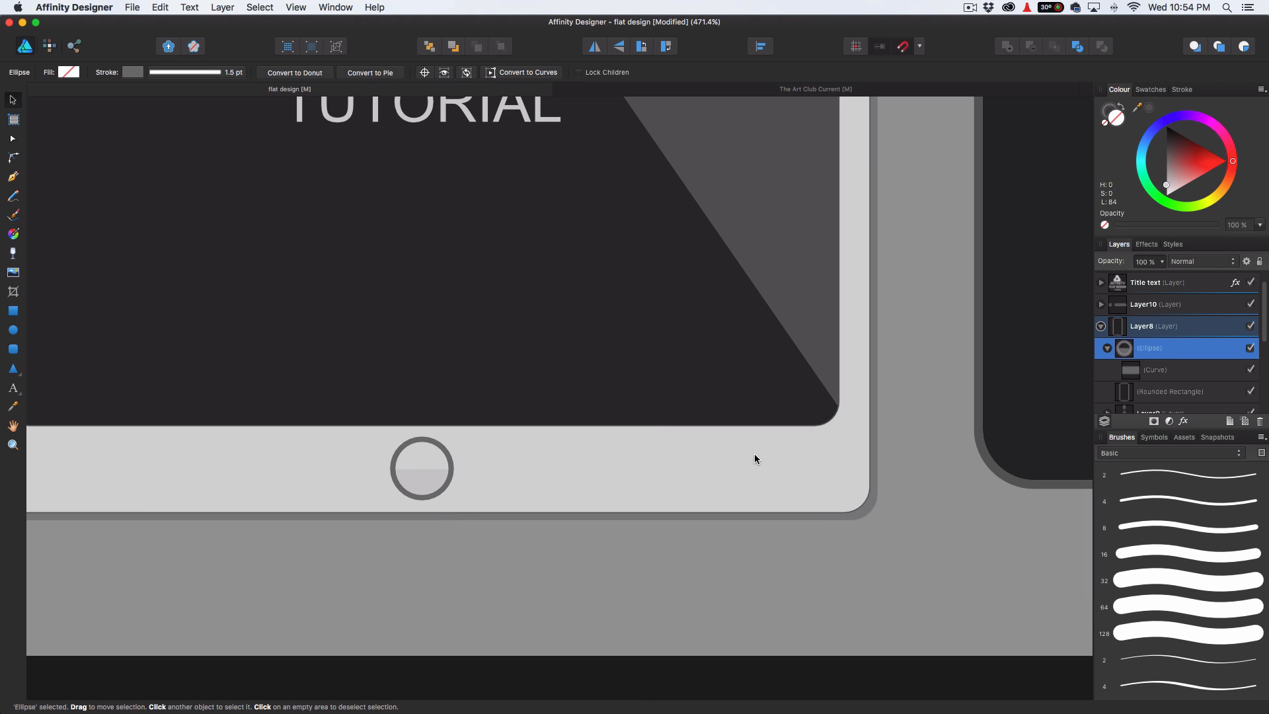
{"action": "scroll", "coordinate": [426, 472], "scroll_direction": "up", "scroll_amount": 6}
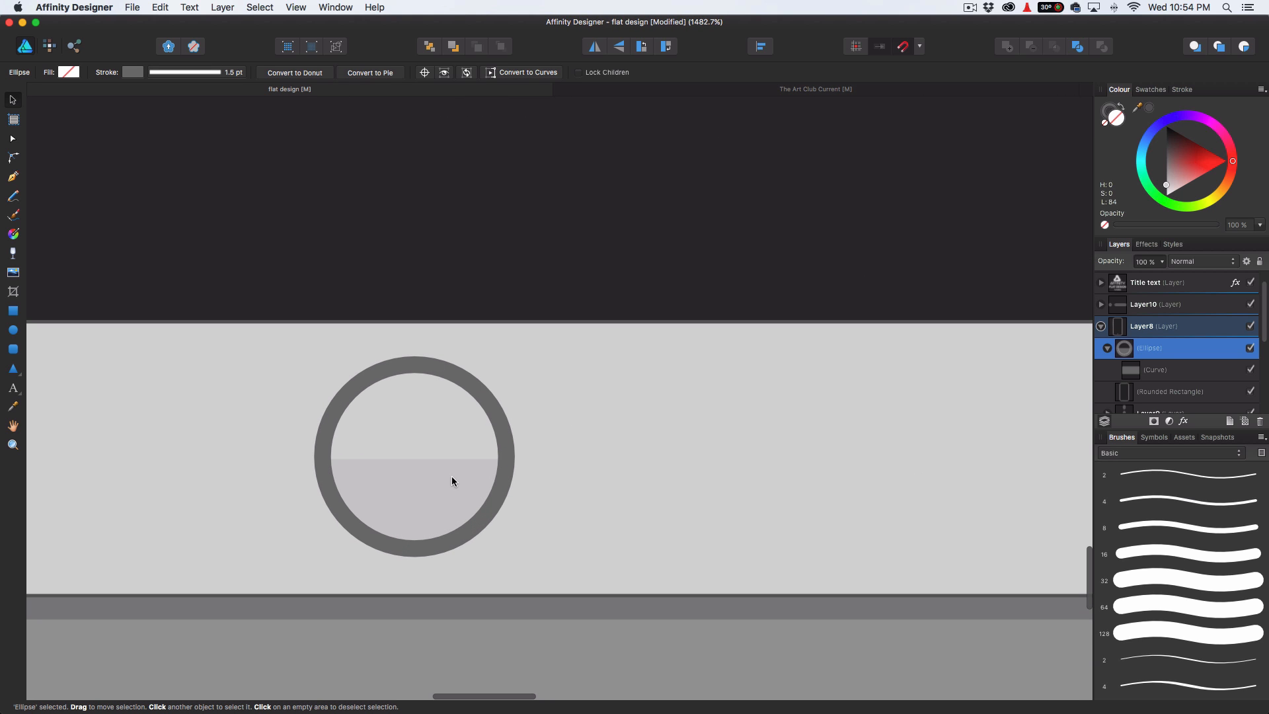
{"action": "scroll", "coordinate": [633, 457], "scroll_direction": "right", "scroll_amount": 20}
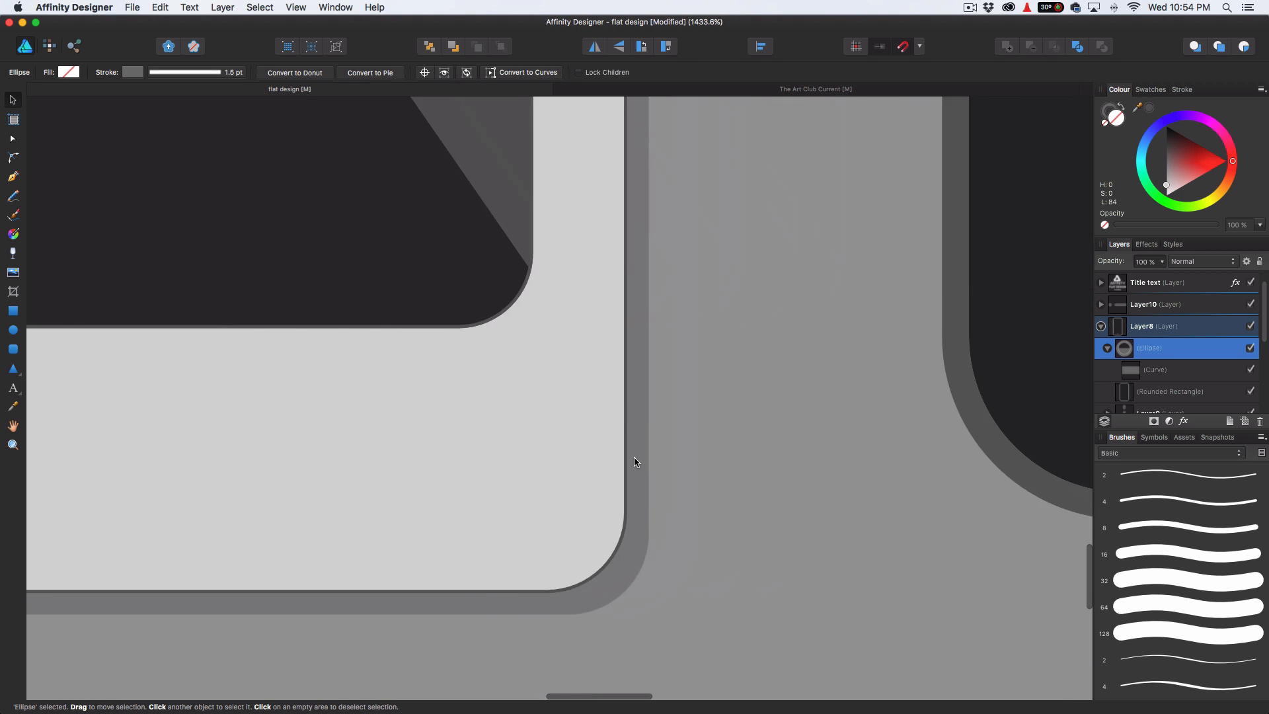
{"action": "scroll", "coordinate": [635, 461], "scroll_direction": "right", "scroll_amount": 10}
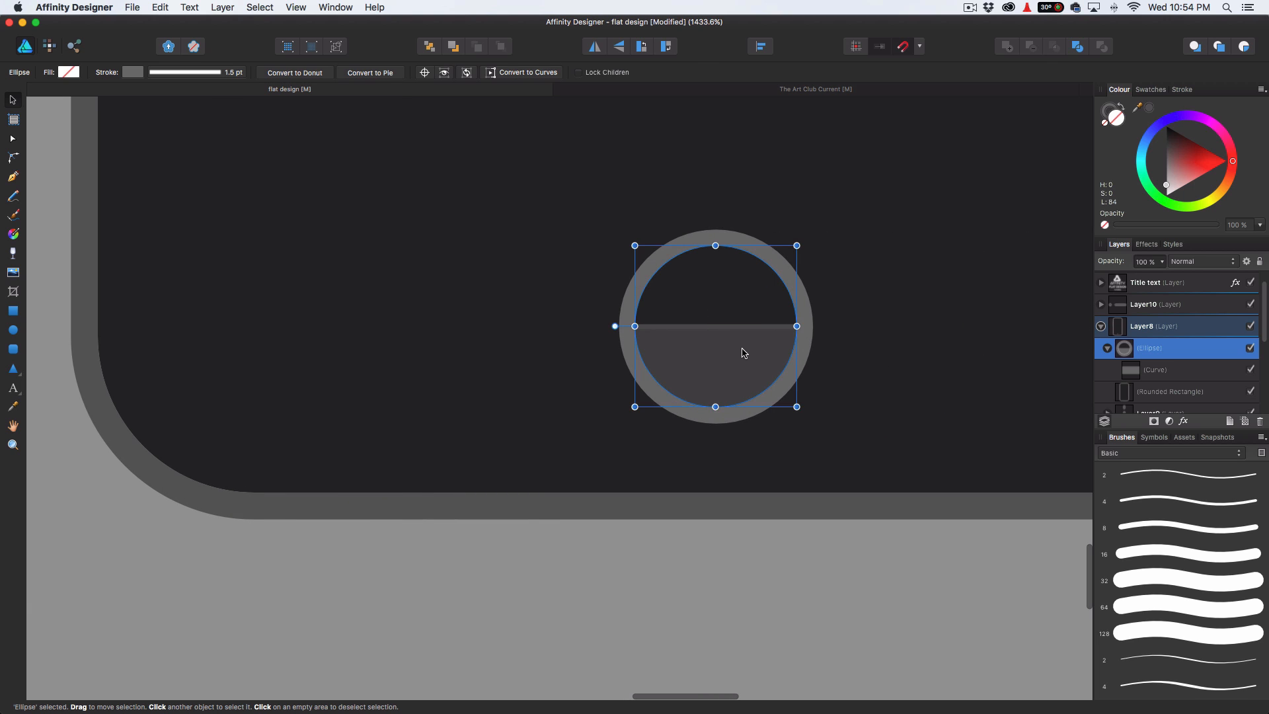
{"action": "left_click", "coordinate": [1137, 372]}
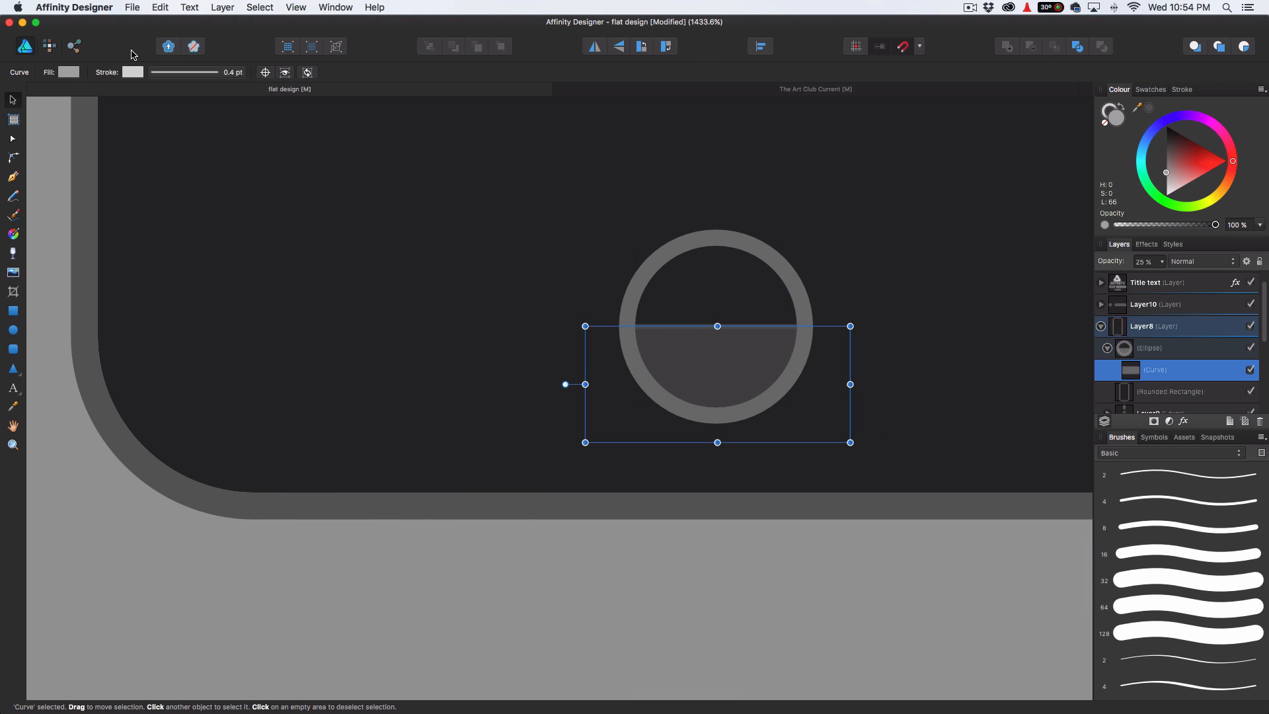
{"action": "left_click", "coordinate": [132, 73]}
{"action": "left_click", "coordinate": [136, 88]}
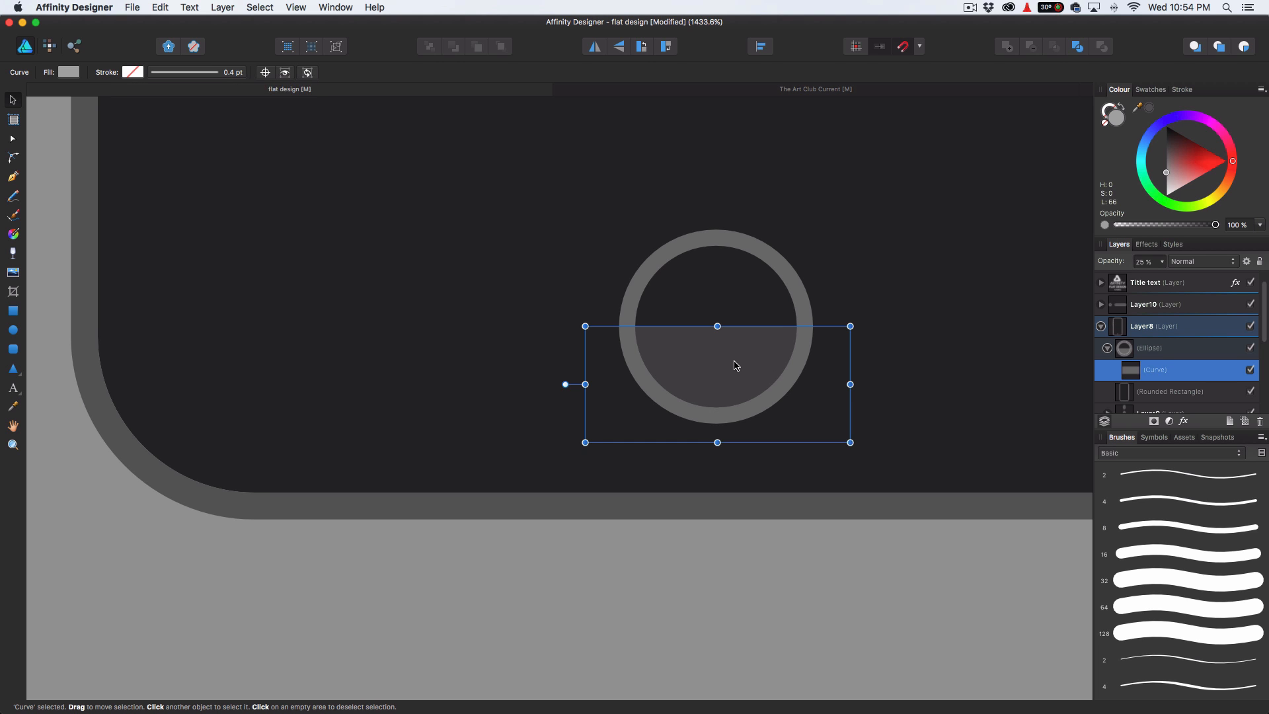
Lower the opacity of the home button's shading curve to about 5%, then deselect it.
{"action": "scroll", "coordinate": [736, 363], "scroll_direction": "down", "scroll_amount": 10}
{"action": "scroll", "coordinate": [734, 362], "scroll_direction": "down", "scroll_amount": 2}
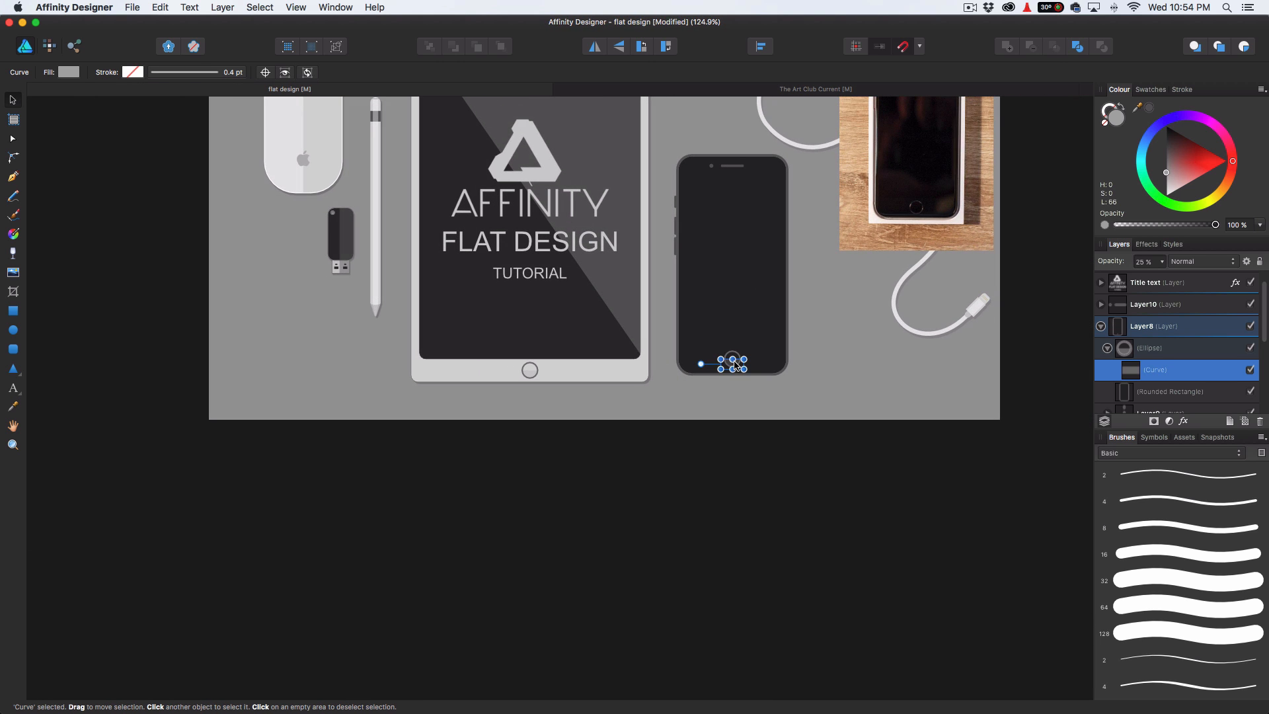
{"action": "scroll", "coordinate": [735, 362], "scroll_direction": "up", "scroll_amount": 3}
{"action": "scroll", "coordinate": [732, 361], "scroll_direction": "up", "scroll_amount": 2}
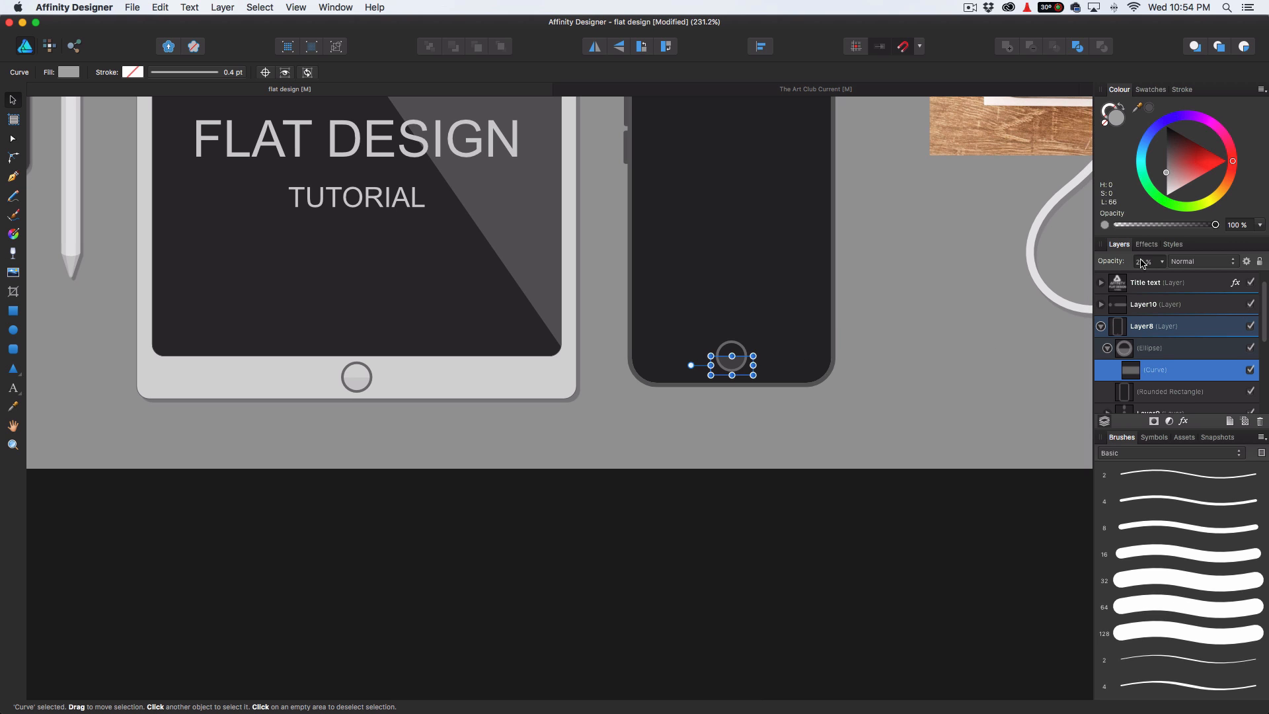
{"action": "left_click", "coordinate": [1165, 264]}
{"action": "left_click_drag", "start_coordinate": [1163, 280], "coordinate": [1139, 285]}
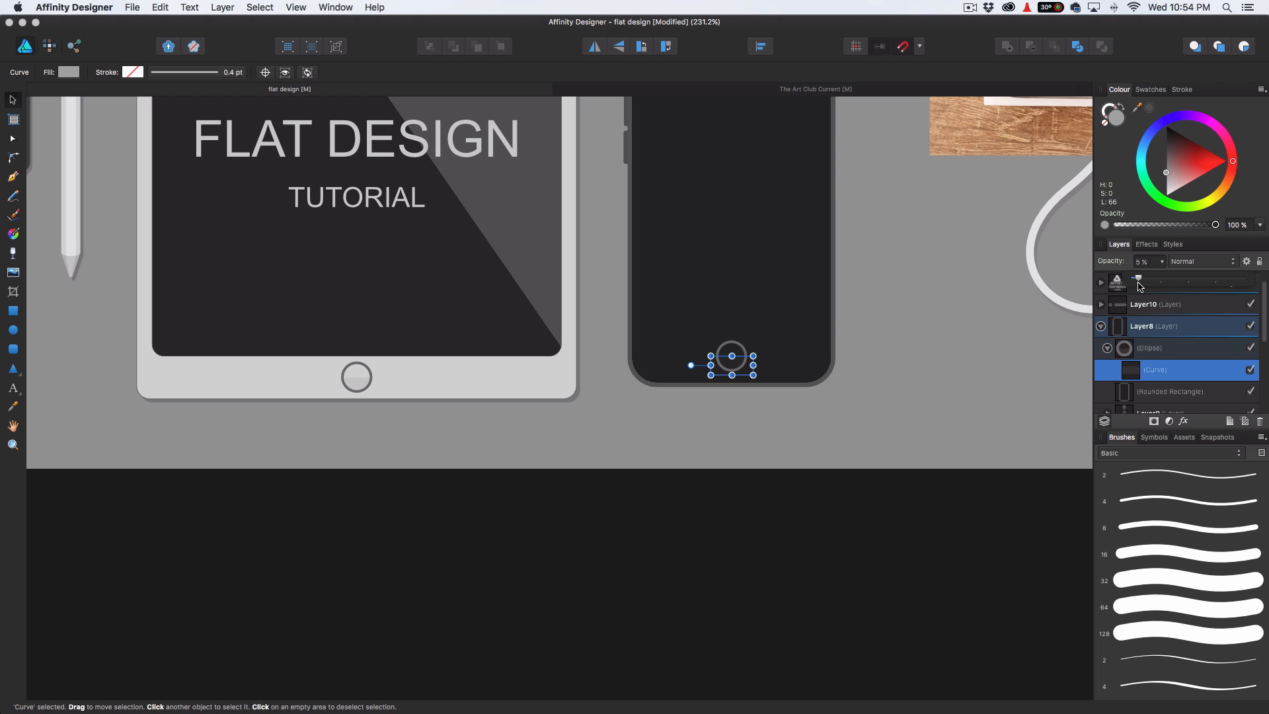
{"action": "left_click", "coordinate": [899, 320]}
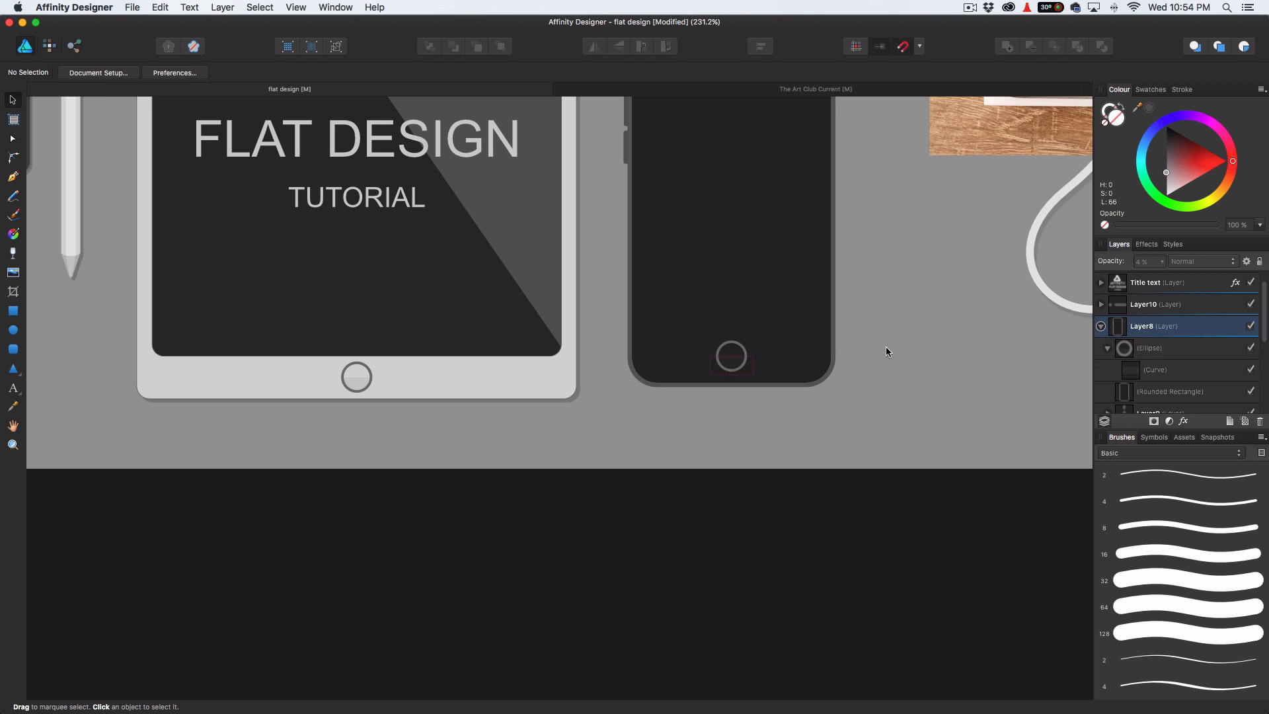
Reduce the stroke width of the phone's home button outline to 0.3 pt, then deselect it.
{"action": "scroll", "coordinate": [871, 348], "scroll_direction": "down", "scroll_amount": 5}
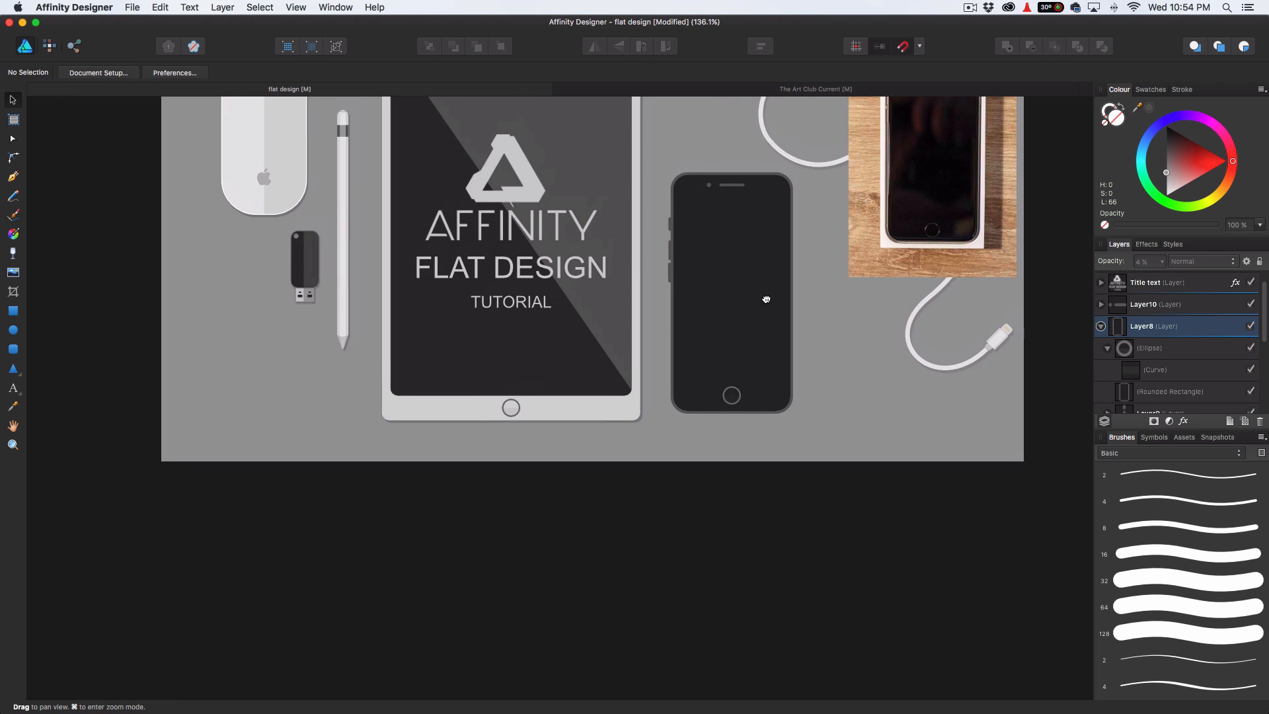
{"action": "left_click_drag", "start_coordinate": [766, 299], "coordinate": [700, 381]}
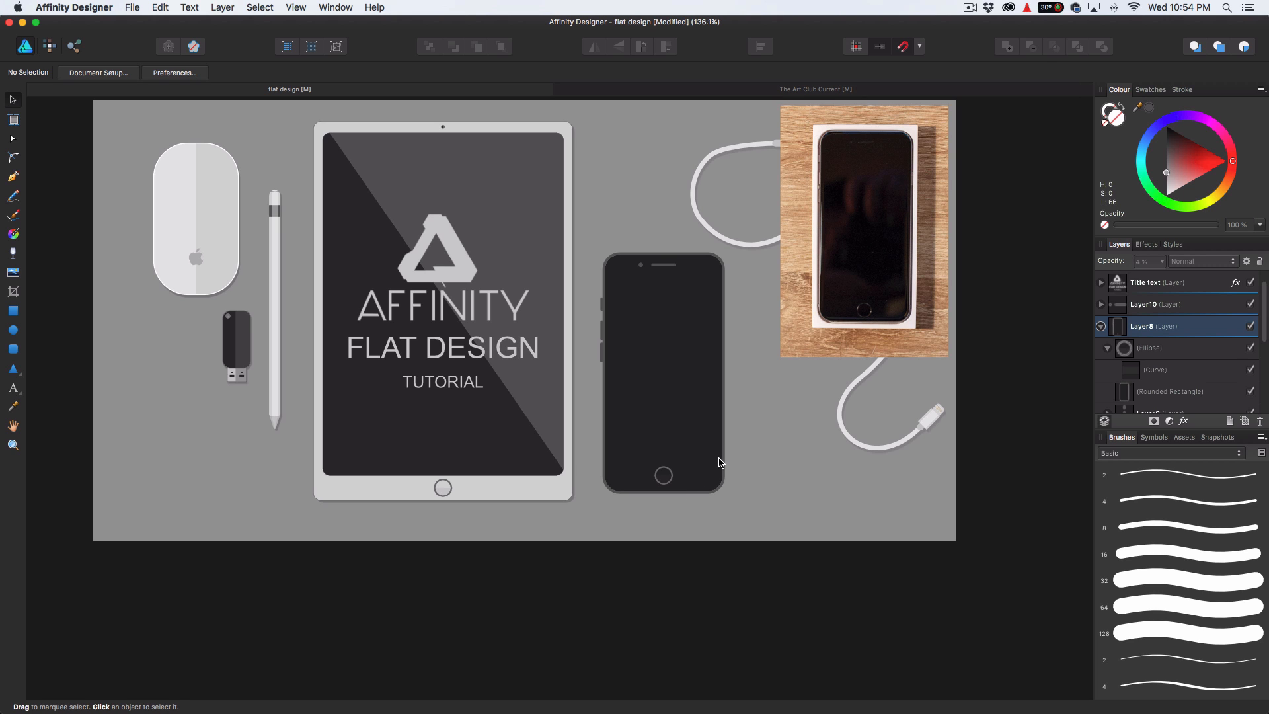
{"action": "scroll", "coordinate": [678, 467], "scroll_direction": "up", "scroll_amount": 5}
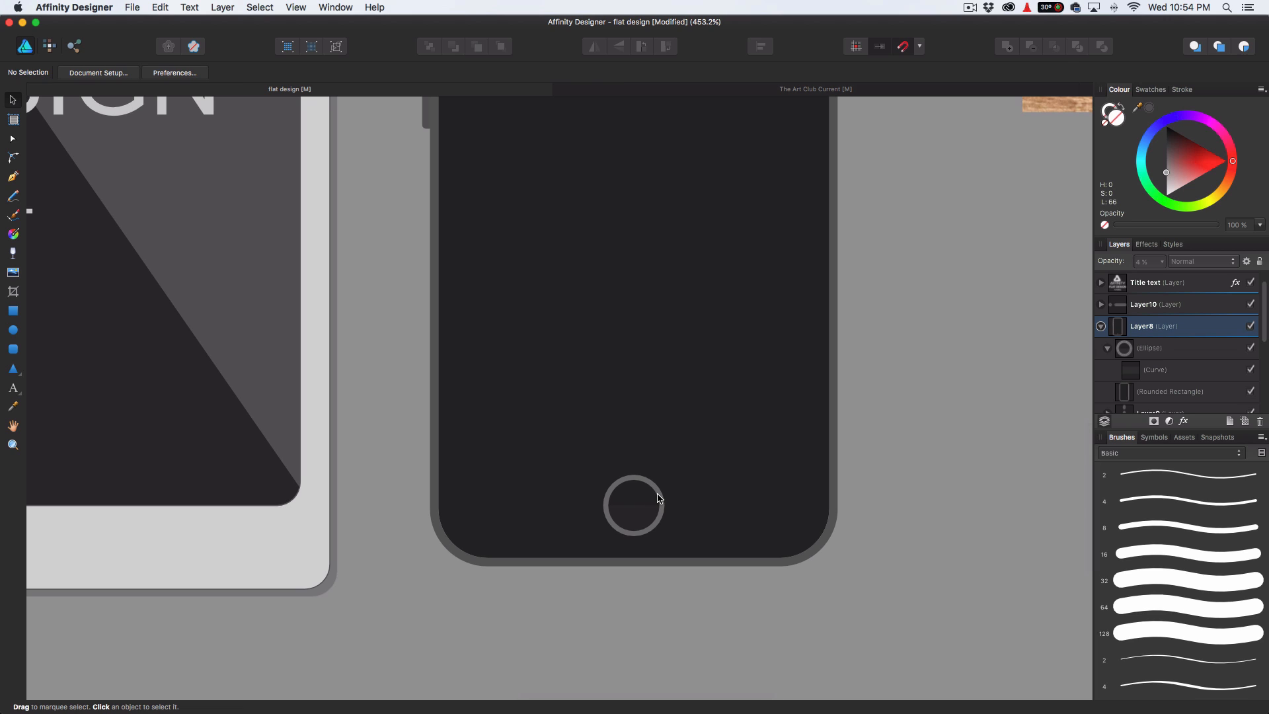
{"action": "left_click", "coordinate": [659, 500]}
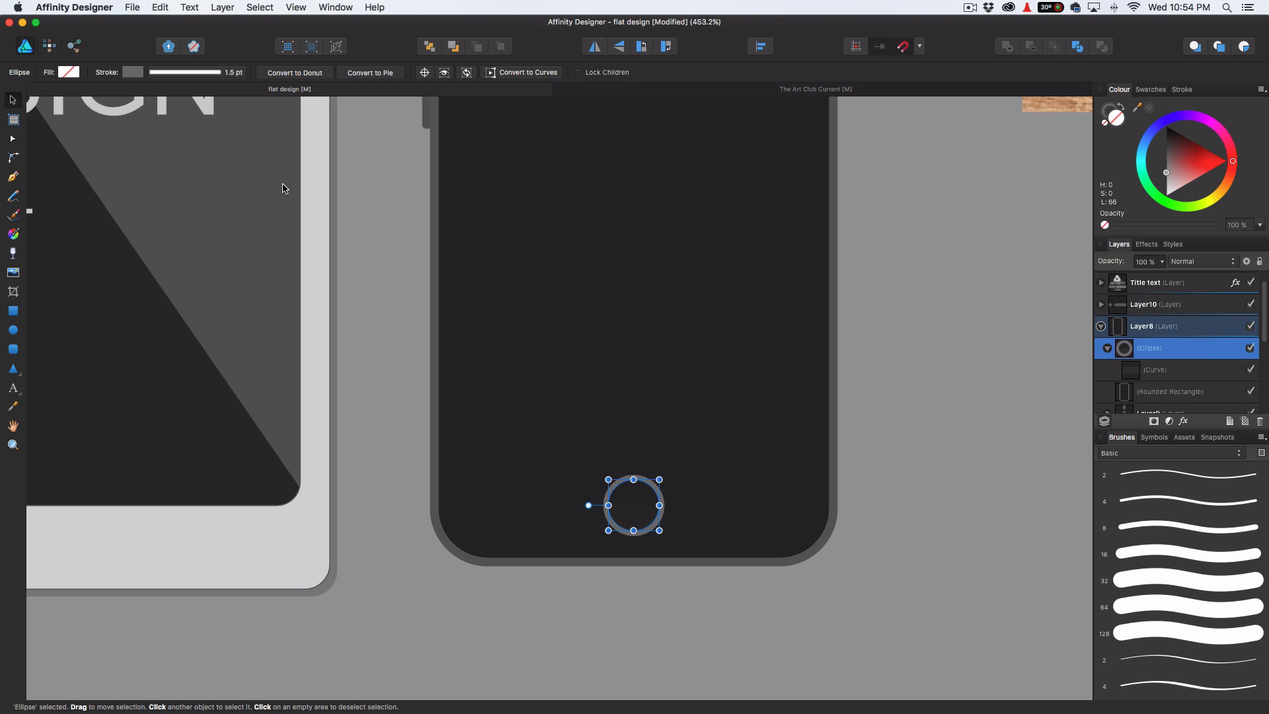
{"action": "left_click", "coordinate": [165, 74]}
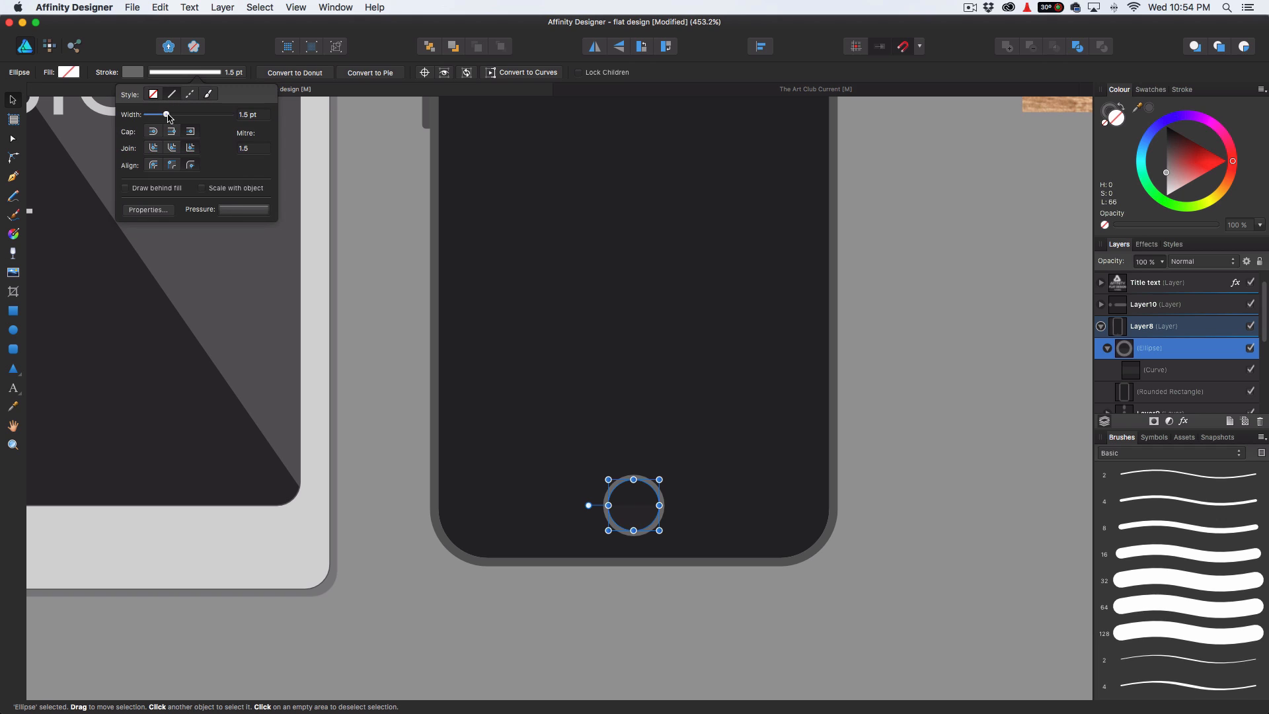
{"action": "left_click_drag", "start_coordinate": [168, 115], "coordinate": [153, 115]}
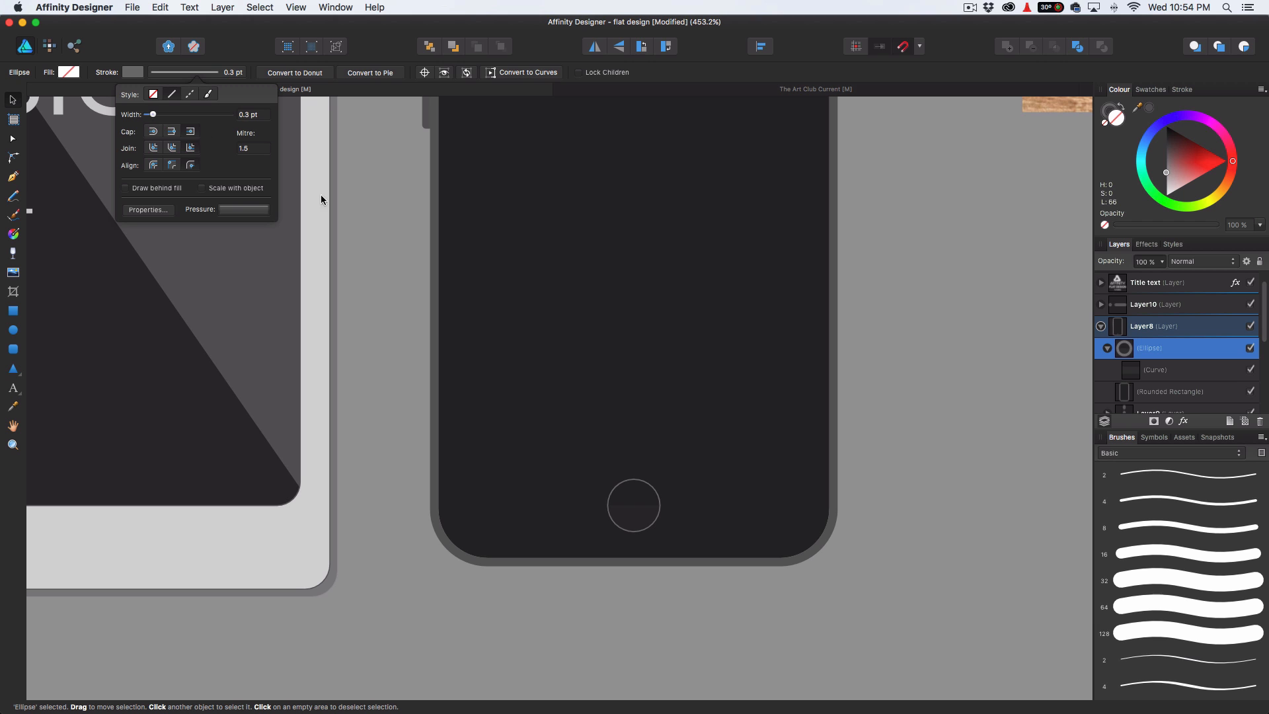
{"action": "scroll", "coordinate": [815, 377], "scroll_direction": "down", "scroll_amount": 6}
{"action": "left_click", "coordinate": [874, 331]}
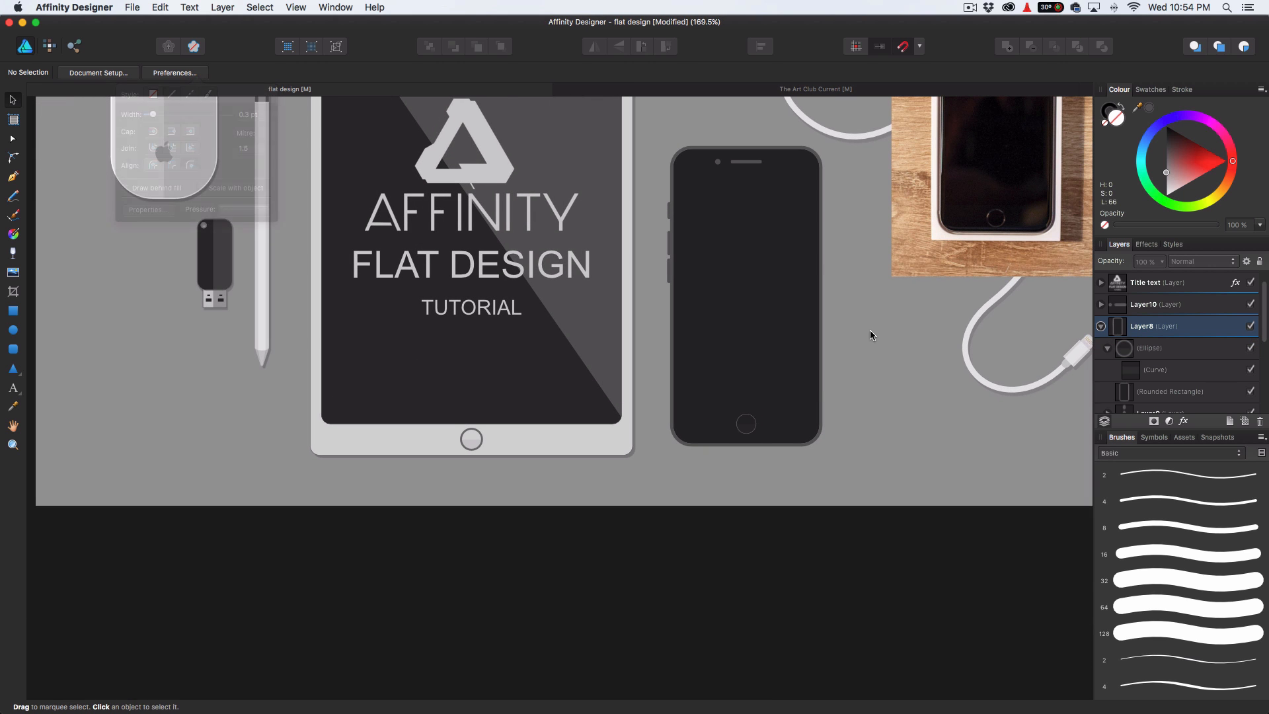
Set the stroke width of the phone's home button outline to 0.5 pt, then deselect it.
{"action": "mouse_move", "coordinate": [860, 309]}
{"action": "left_mouse_down"}
{"action": "mouse_move", "coordinate": [805, 396]}
{"action": "mouse_move", "coordinate": [727, 472]}
{"action": "left_mouse_up"}
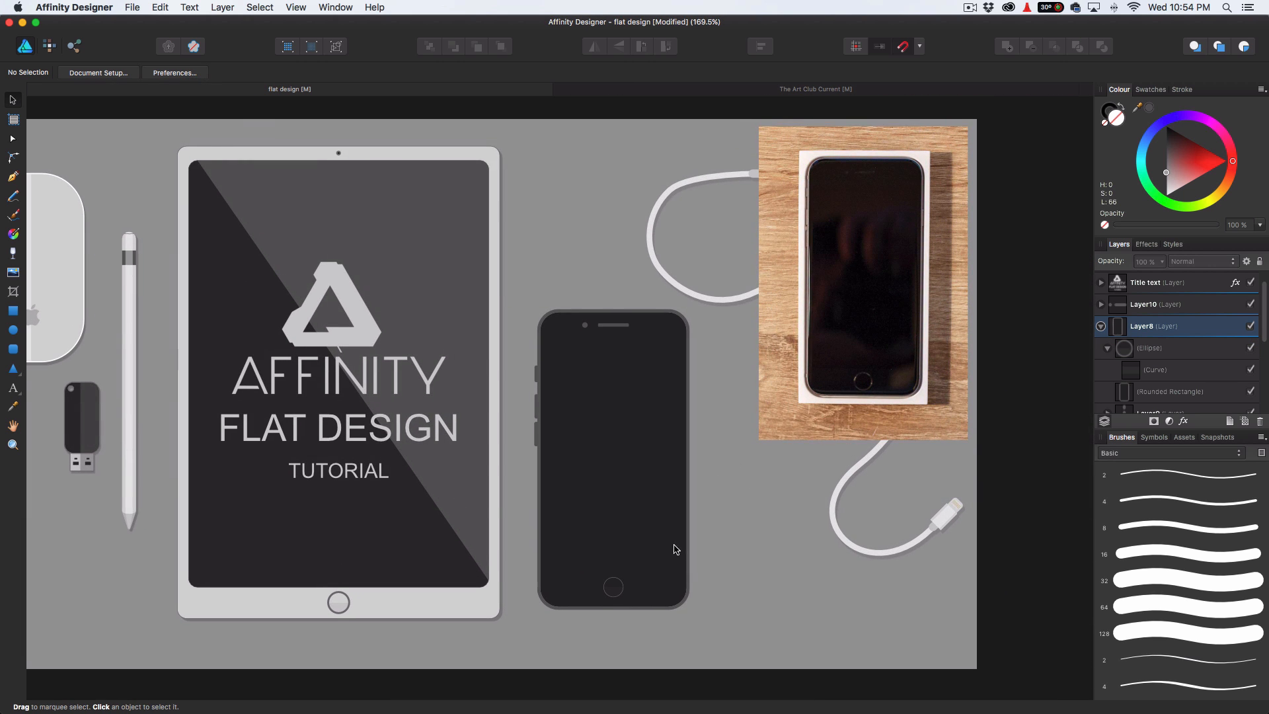
{"action": "left_click", "coordinate": [618, 589]}
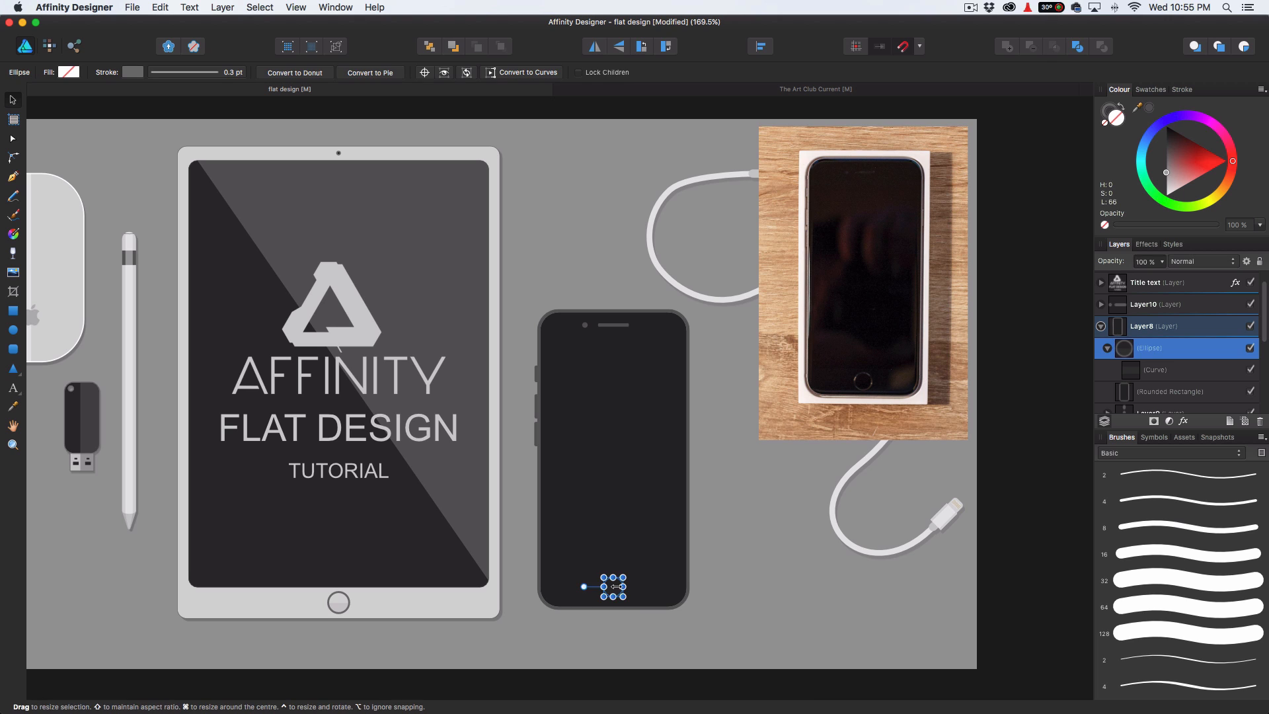
{"action": "scroll", "coordinate": [618, 589], "scroll_direction": "up", "scroll_amount": 8}
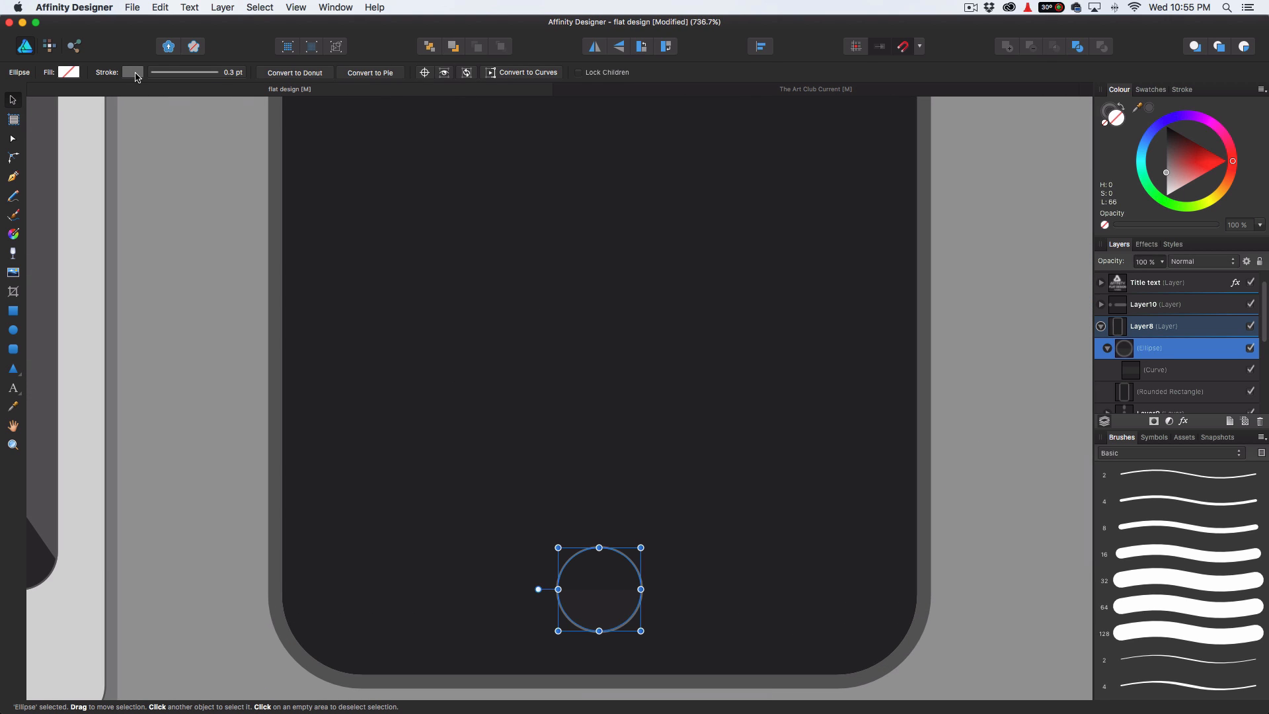
{"action": "left_click", "coordinate": [169, 74]}
{"action": "left_click_drag", "start_coordinate": [154, 116], "coordinate": [157, 115]}
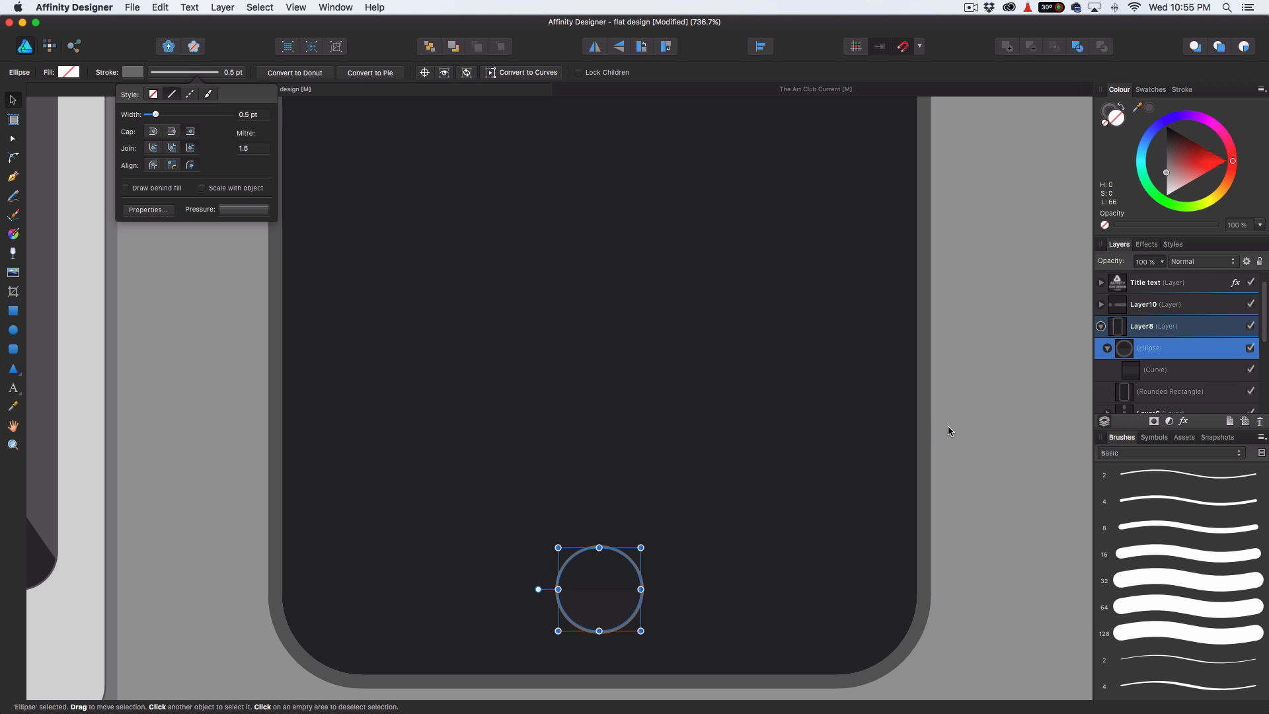
{"action": "left_click", "coordinate": [972, 414]}
Examine the home button's ring closely in the iPhone reference photo.
{"action": "left_click_drag", "start_coordinate": [766, 387], "coordinate": [694, 434]}
{"action": "scroll", "coordinate": [869, 434], "scroll_direction": "up", "scroll_amount": 5}
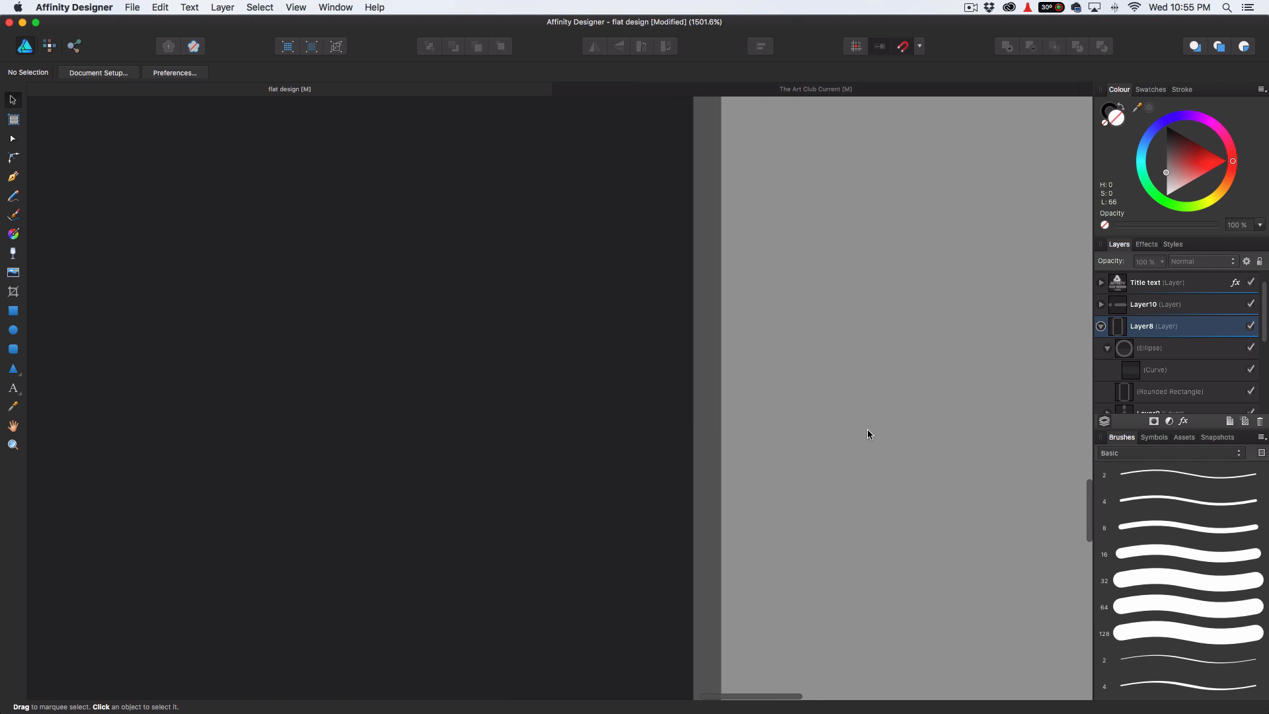
{"action": "scroll", "coordinate": [870, 434], "scroll_direction": "down", "scroll_amount": 10}
{"action": "left_click_drag", "start_coordinate": [910, 275], "coordinate": [588, 570]}
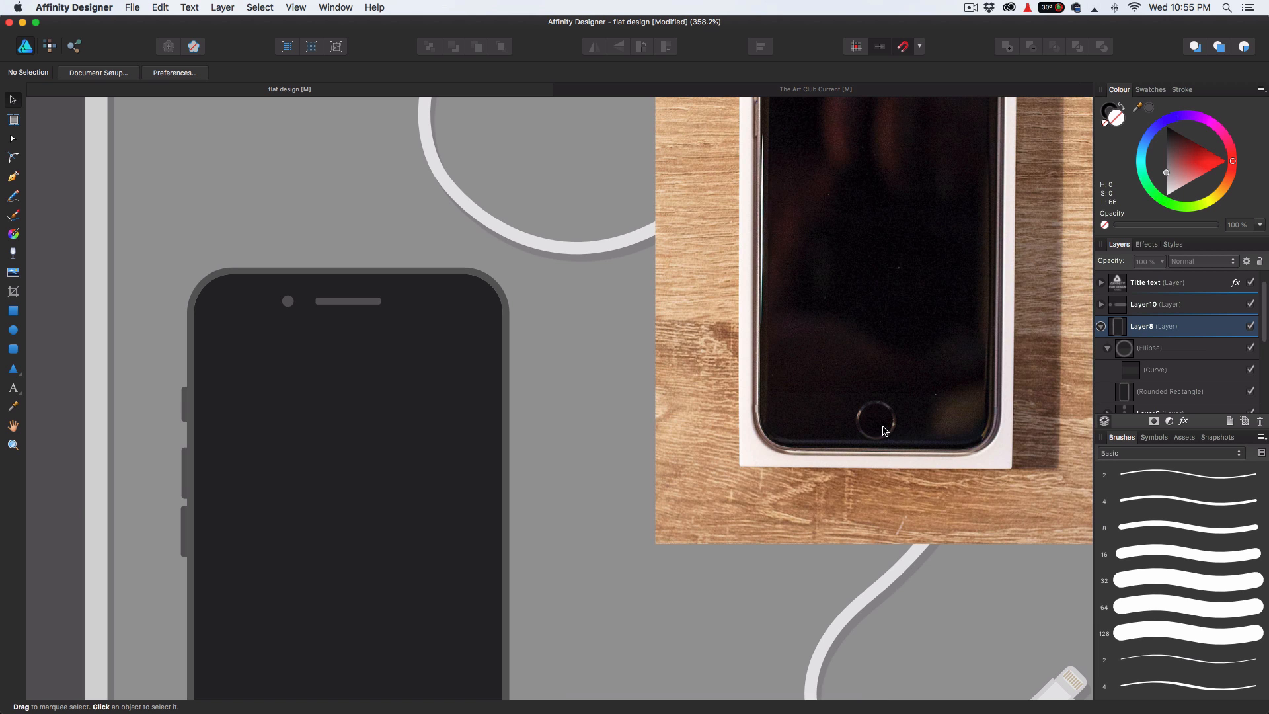
{"action": "scroll", "coordinate": [884, 429], "scroll_direction": "up", "scroll_amount": 5}
{"action": "scroll", "coordinate": [884, 431], "scroll_direction": "up", "scroll_amount": 4}
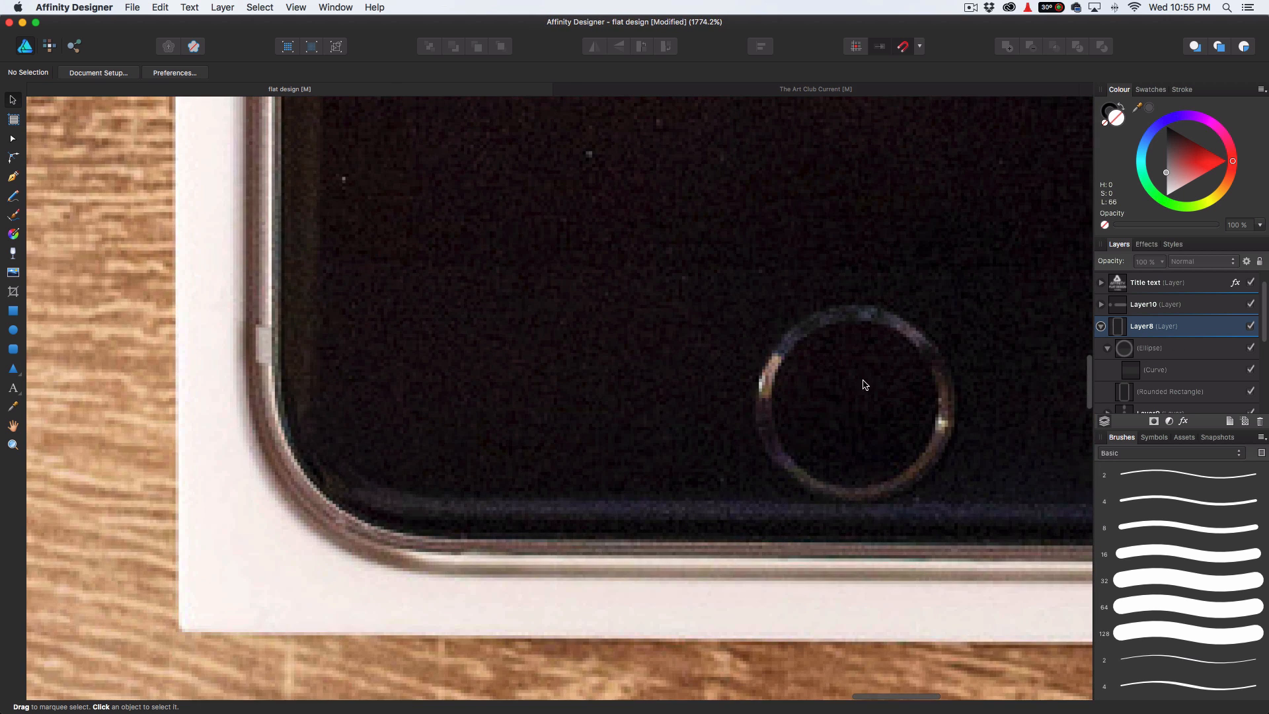
{"action": "scroll", "coordinate": [850, 417], "scroll_direction": "down", "scroll_amount": 6}
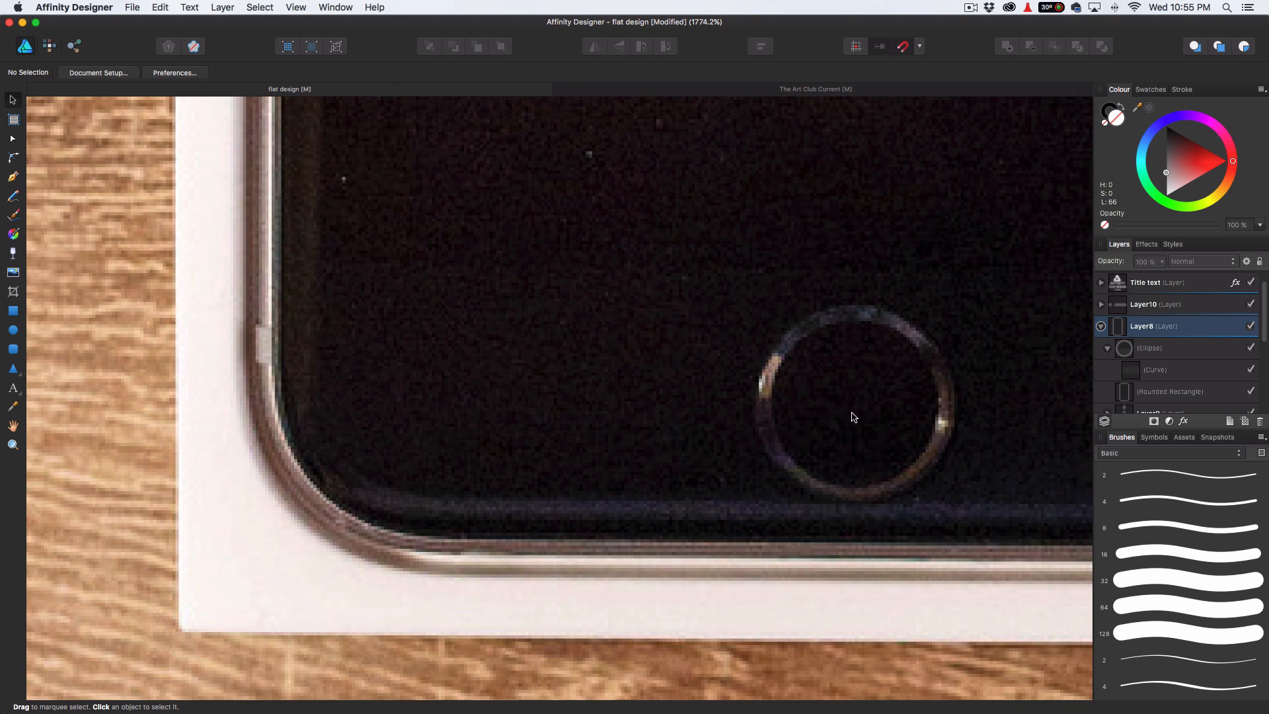
{"action": "scroll", "coordinate": [828, 415], "scroll_direction": "down", "scroll_amount": 2}
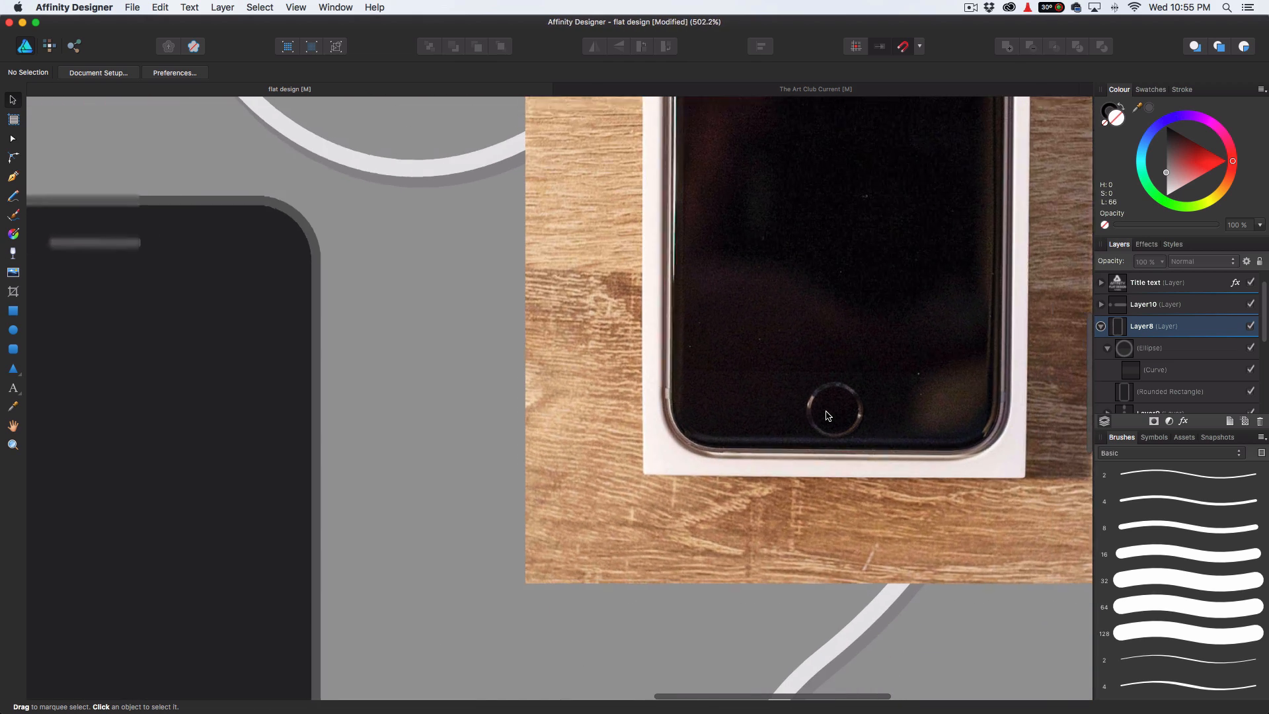
Draw a rectangle over most of the phone body, starting above its upper edge and ending above the home button.
{"action": "left_click_drag", "start_coordinate": [768, 352], "coordinate": [617, 621]}
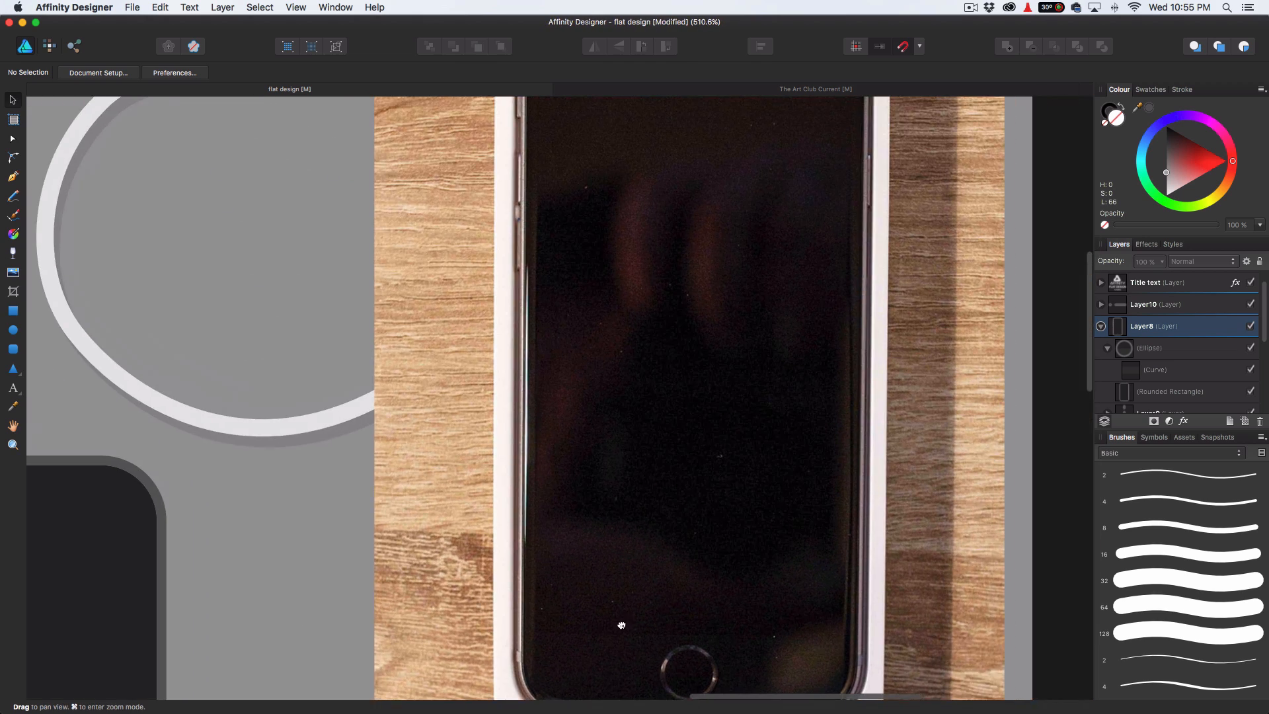
{"action": "scroll", "coordinate": [637, 459], "scroll_direction": "down", "scroll_amount": 7}
{"action": "scroll", "coordinate": [538, 492], "scroll_direction": "down", "scroll_amount": 5}
{"action": "scroll", "coordinate": [539, 492], "scroll_direction": "left", "scroll_amount": 3}
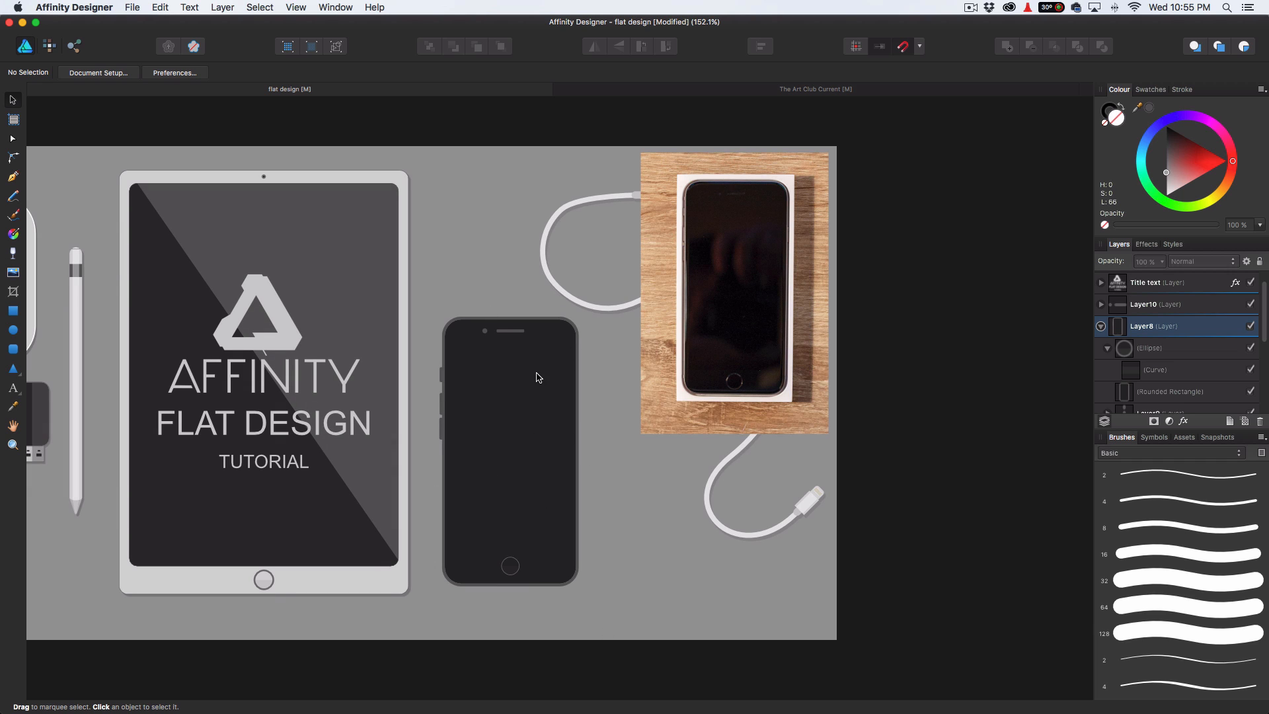
{"action": "left_click", "coordinate": [545, 397]}
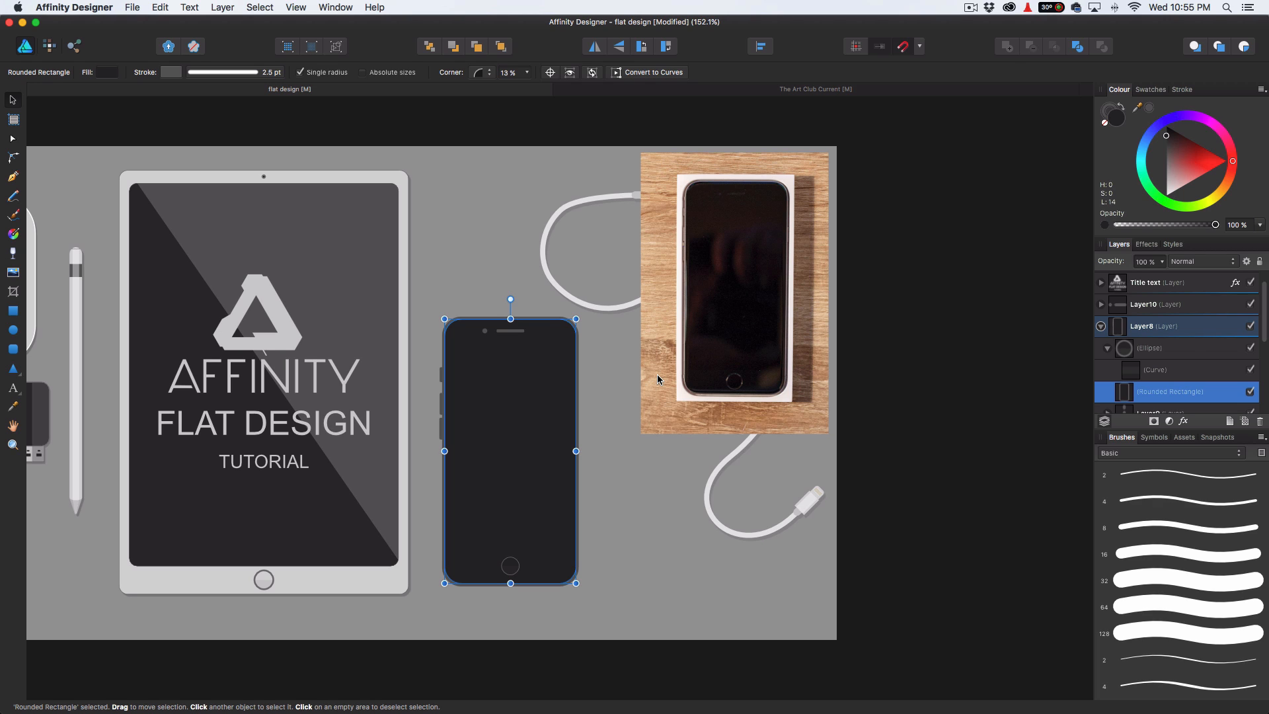
{"action": "scroll", "coordinate": [1167, 380], "scroll_direction": "down", "scroll_amount": 3}
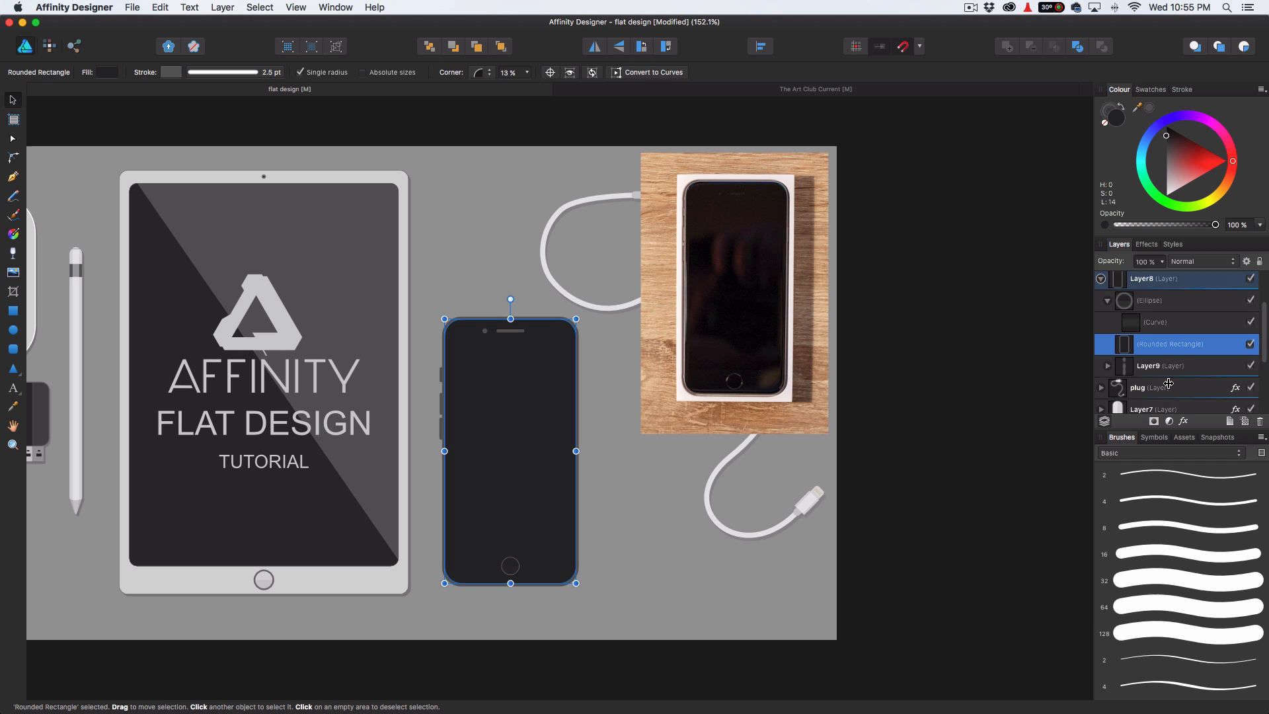
{"action": "left_click", "coordinate": [10, 315]}
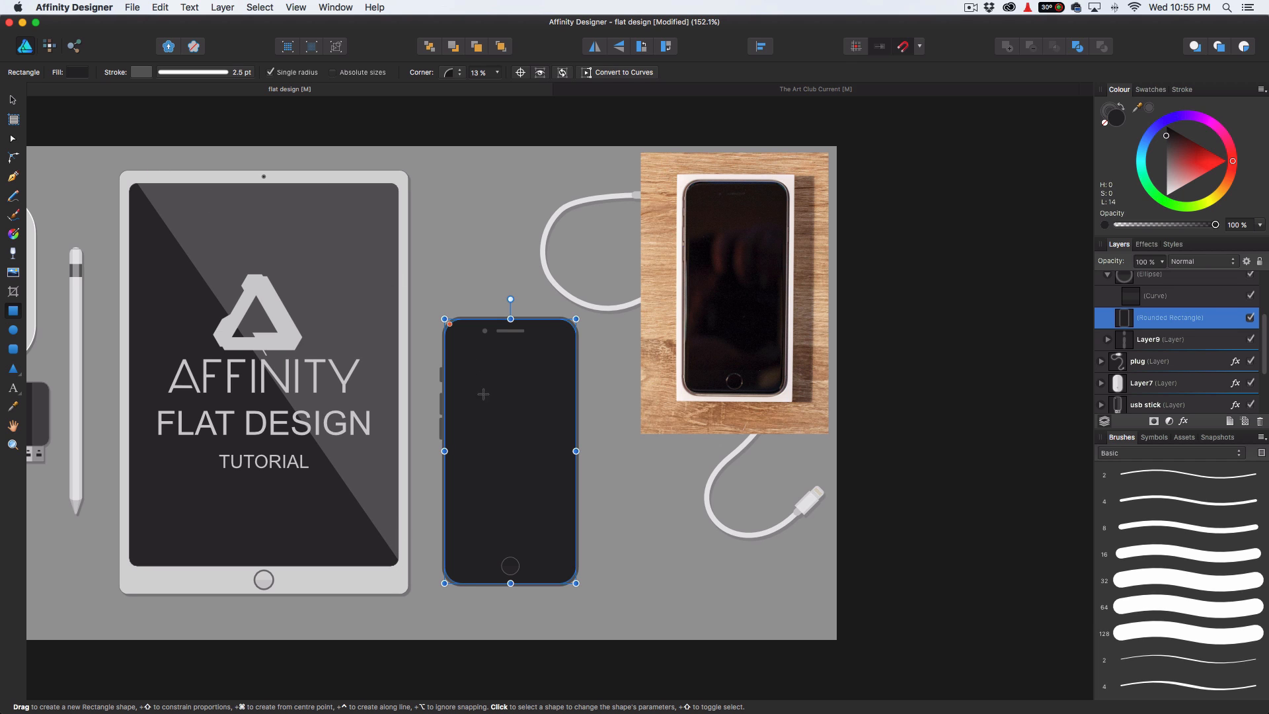
{"action": "left_click_drag", "start_coordinate": [444, 231], "coordinate": [587, 516]}
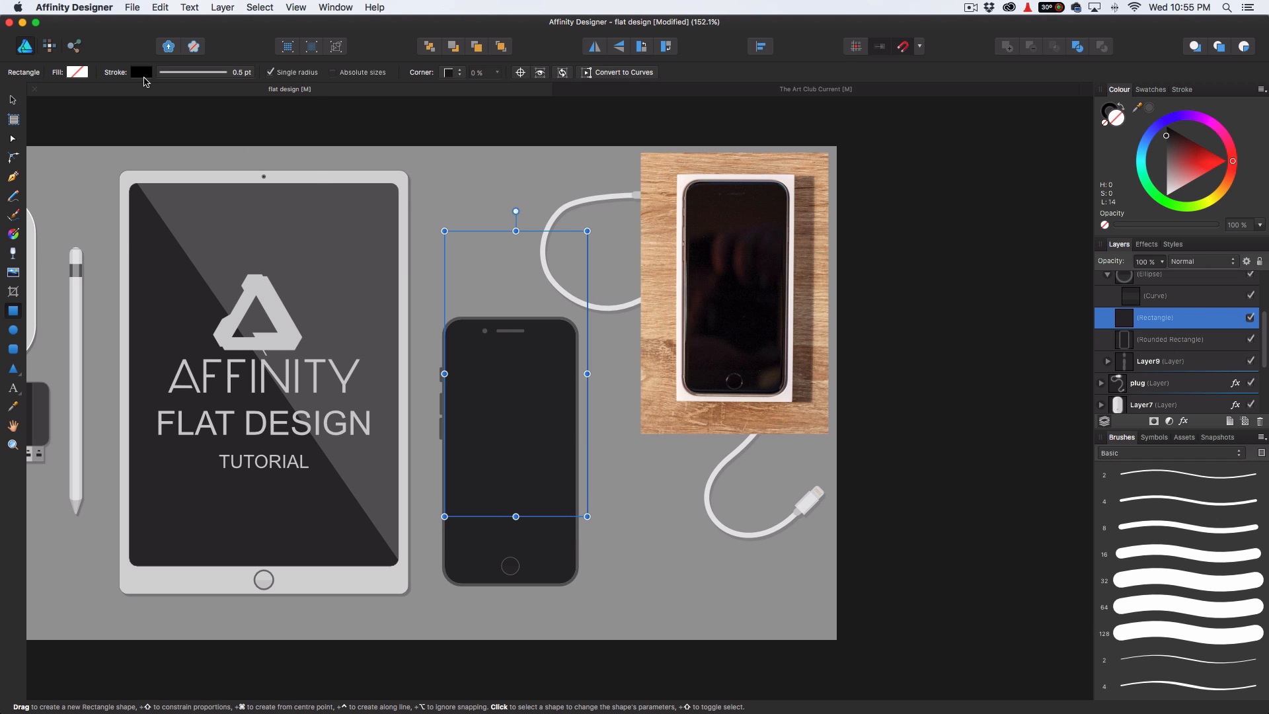
Remove the new rectangle's stroke and fill it with the dark grey sampled from the iPad screen's reflection.
{"action": "left_click", "coordinate": [141, 72]}
{"action": "left_click", "coordinate": [147, 88]}
{"action": "left_click", "coordinate": [78, 72]}
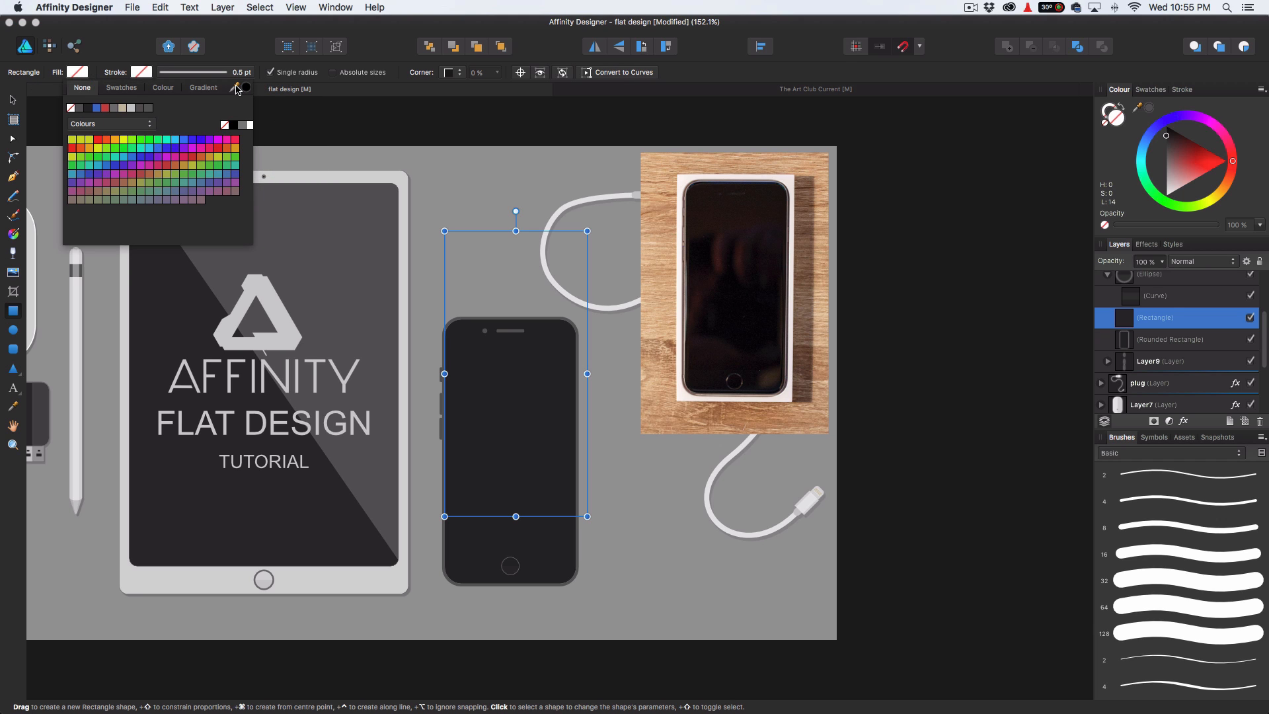
{"action": "left_click_drag", "start_coordinate": [235, 87], "coordinate": [336, 229]}
{"action": "left_click", "coordinate": [246, 87]}
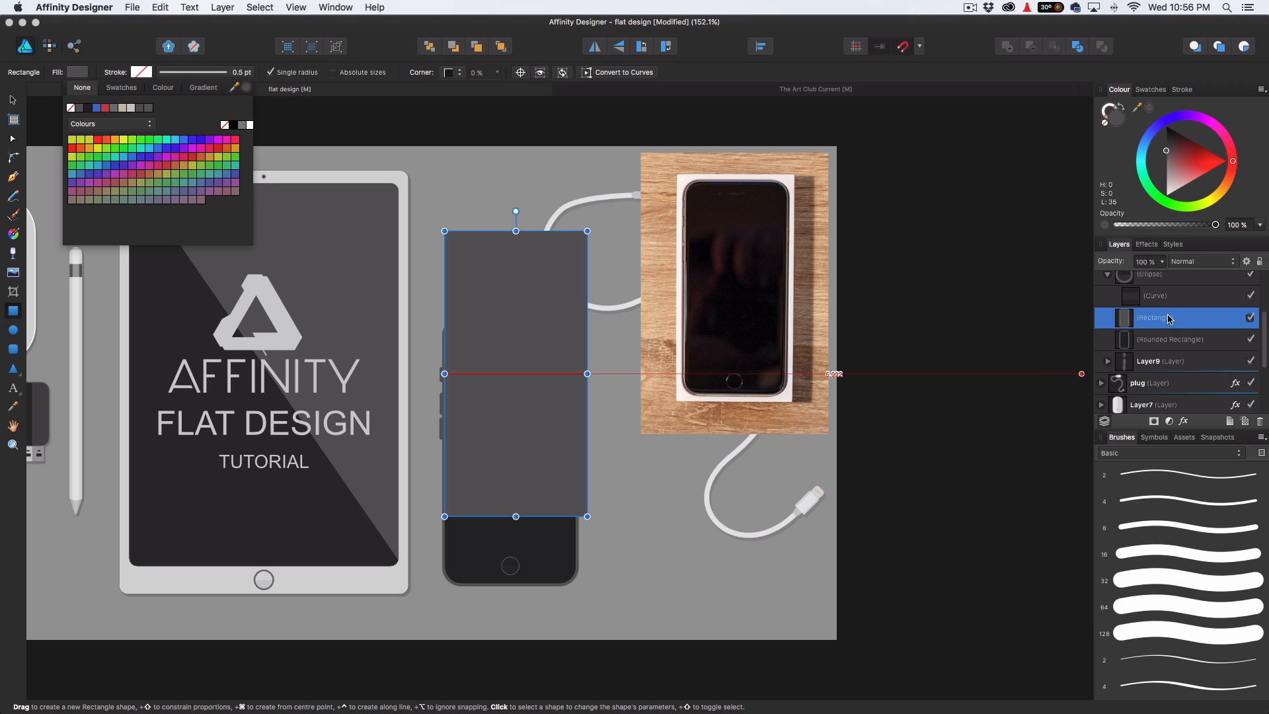
Clip the grey rectangle inside the phone's rounded body, then shift, tilt and lengthen it into a diagonal reflection across the whole phone.
{"action": "mouse_move", "coordinate": [1168, 320]}
{"action": "left_mouse_down"}
{"action": "mouse_move", "coordinate": [1184, 343]}
{"action": "mouse_move", "coordinate": [1150, 312]}
{"action": "mouse_move", "coordinate": [1100, 322]}
{"action": "mouse_move", "coordinate": [1130, 319]}
{"action": "mouse_move", "coordinate": [1122, 351]}
{"action": "mouse_move", "coordinate": [1150, 323]}
{"action": "left_mouse_up"}
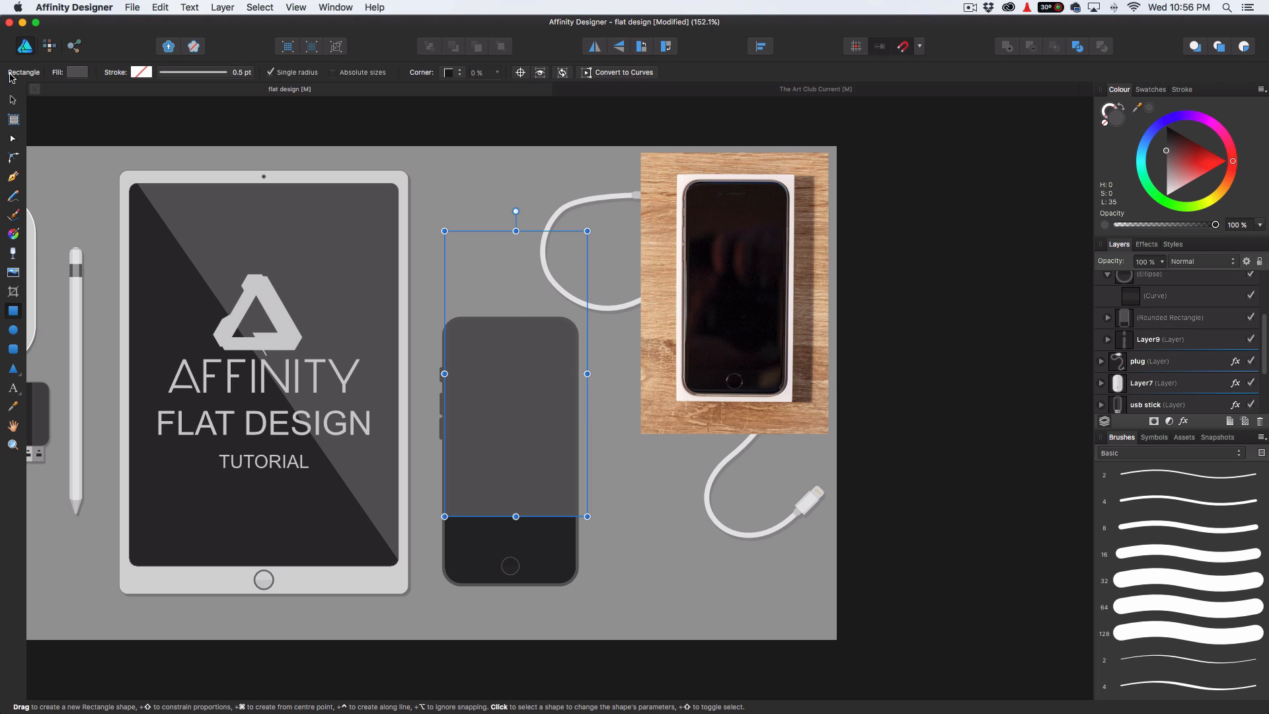
{"action": "left_click", "coordinate": [13, 101]}
{"action": "left_click_drag", "start_coordinate": [494, 287], "coordinate": [514, 303]}
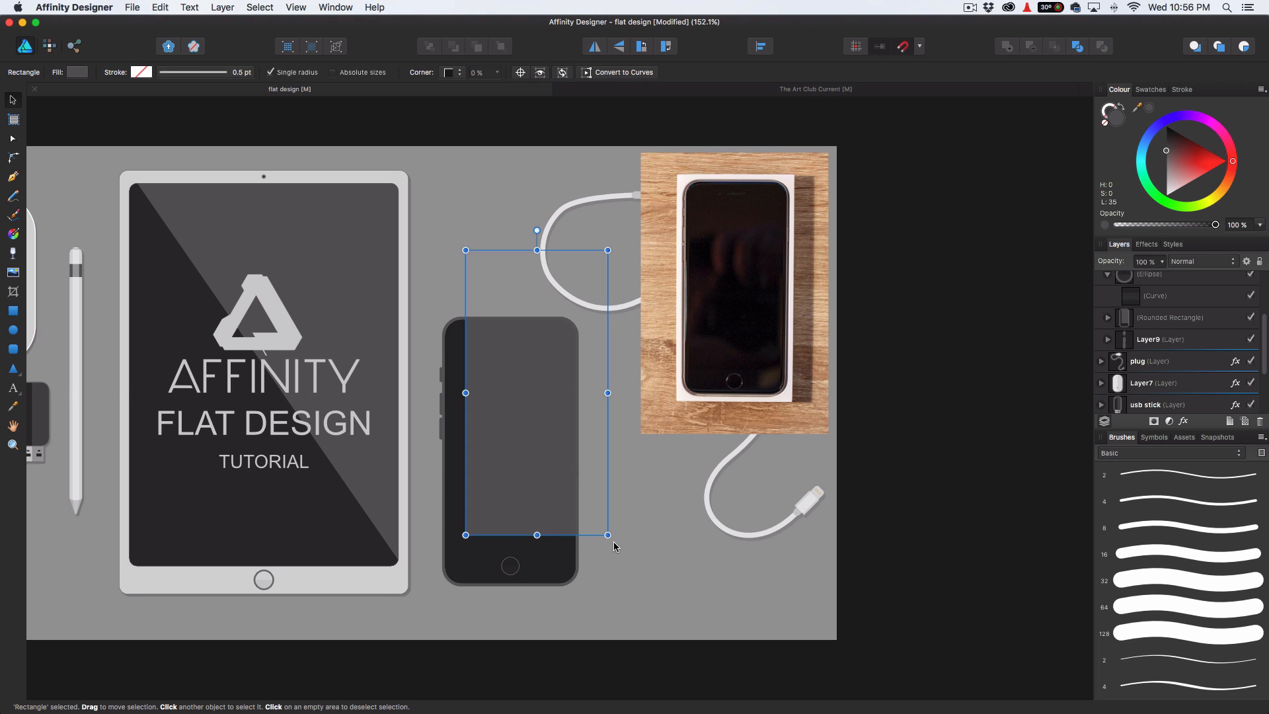
{"action": "left_click_drag", "start_coordinate": [615, 539], "coordinate": [657, 530]}
{"action": "left_click_drag", "start_coordinate": [544, 450], "coordinate": [567, 439]}
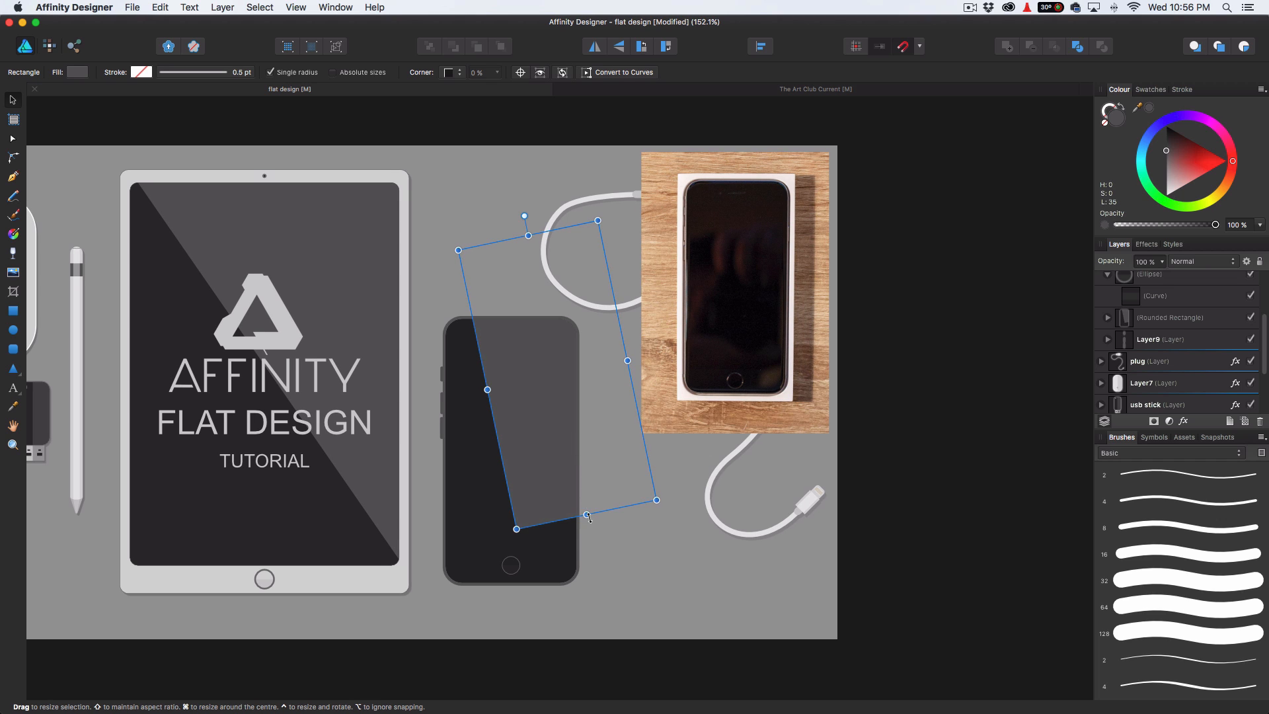
{"action": "left_click_drag", "start_coordinate": [587, 515], "coordinate": [605, 606]}
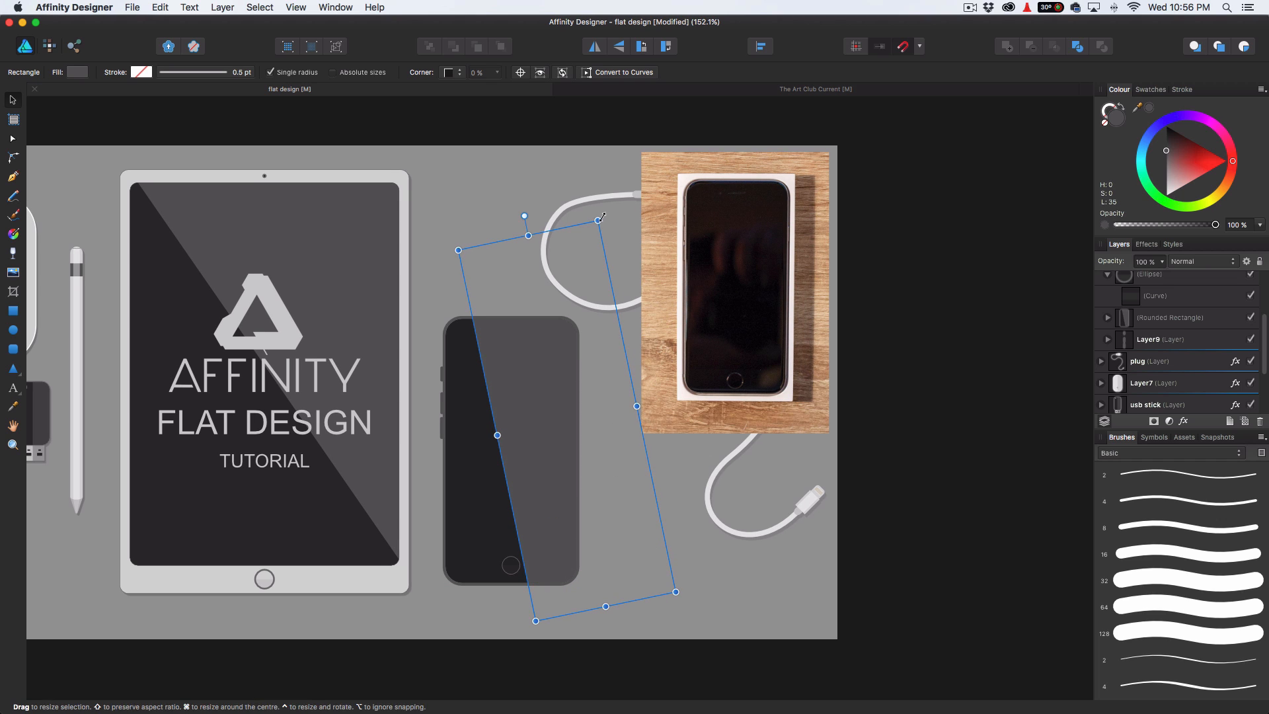
{"action": "left_click_drag", "start_coordinate": [604, 218], "coordinate": [564, 212]}
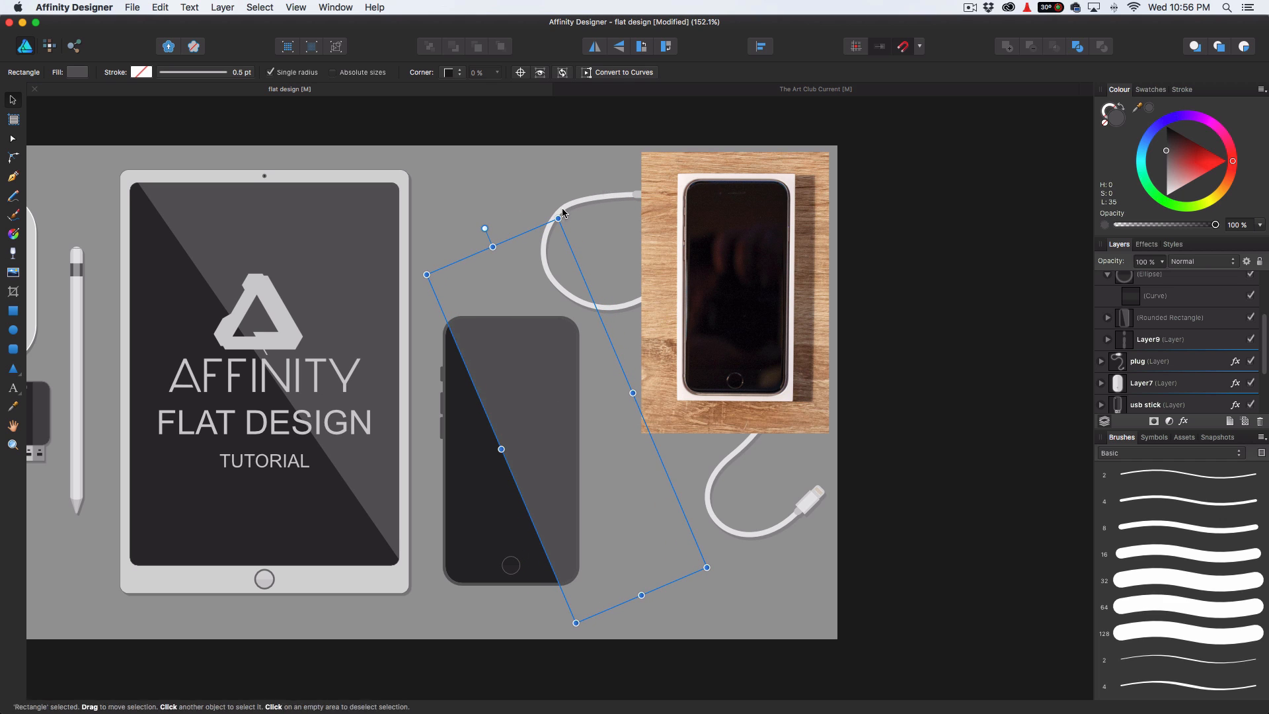
Lower the phone reflection's opacity to 50%, then deselect it.
{"action": "left_click", "coordinate": [1162, 264]}
{"action": "left_click_drag", "start_coordinate": [1162, 278], "coordinate": [1111, 281]}
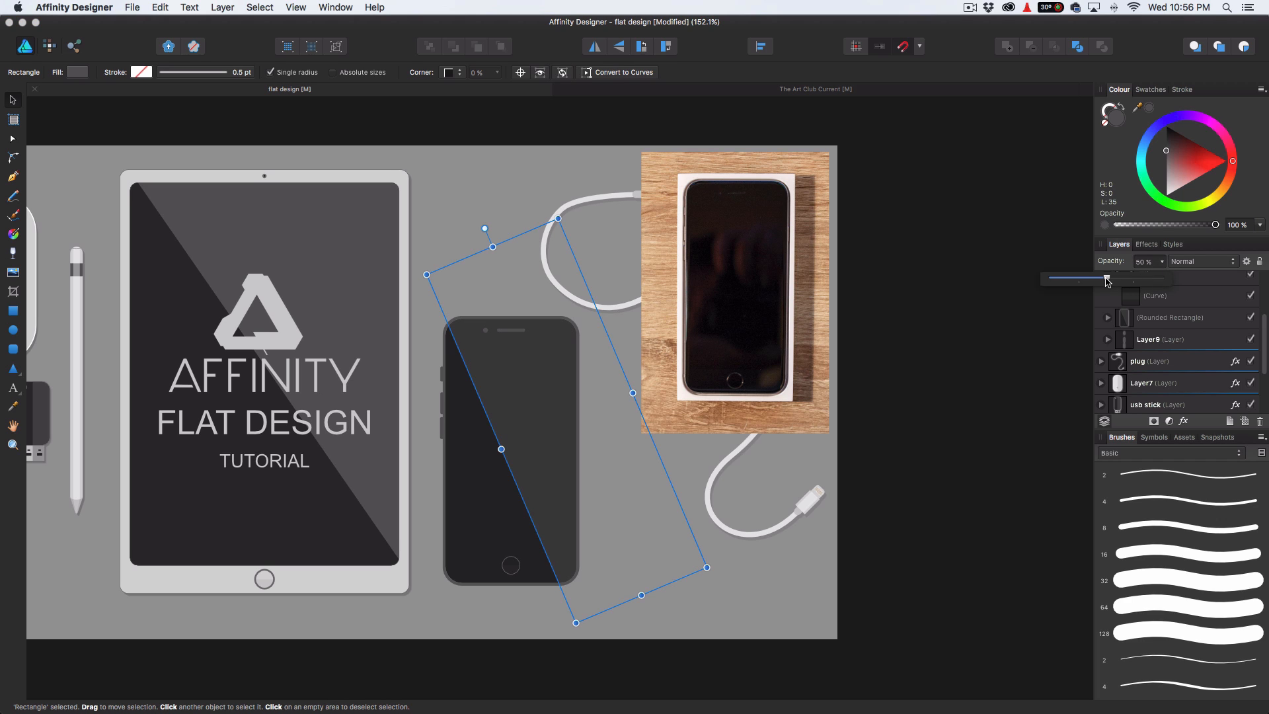
{"action": "left_click", "coordinate": [876, 271]}
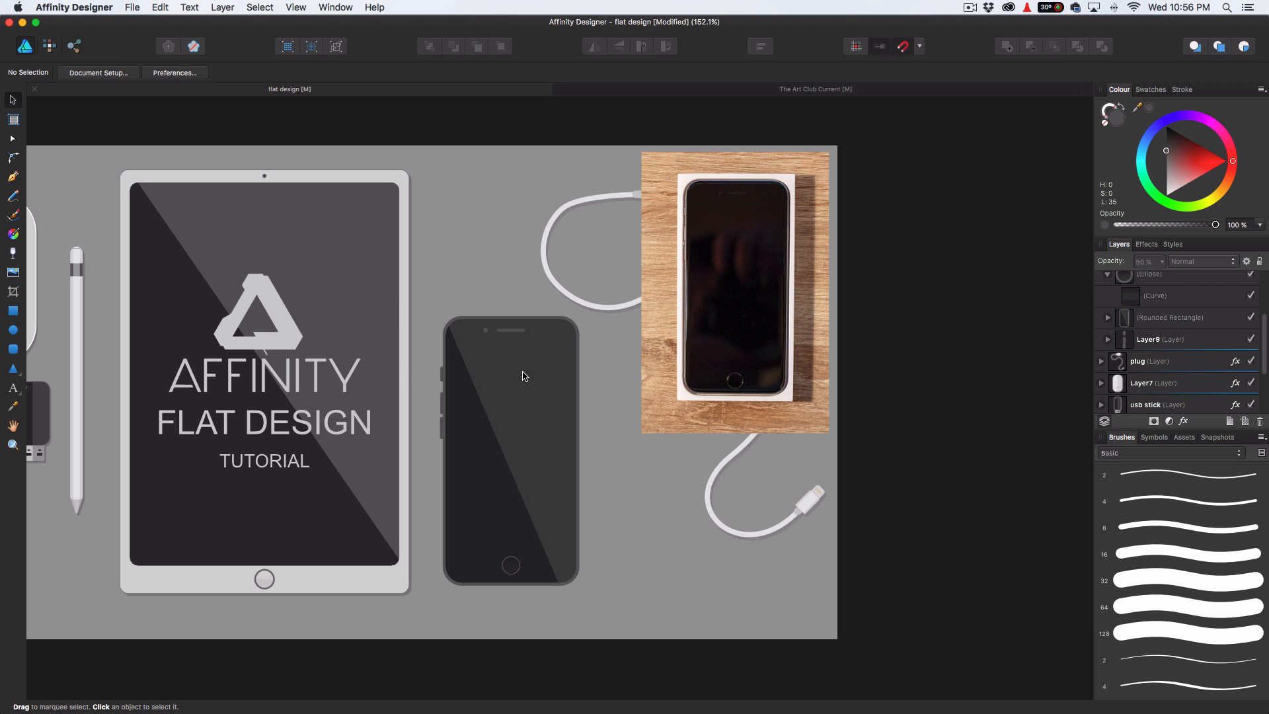
Hide the iPhone reference photo.
{"action": "scroll", "coordinate": [523, 377], "scroll_direction": "left", "scroll_amount": 5}
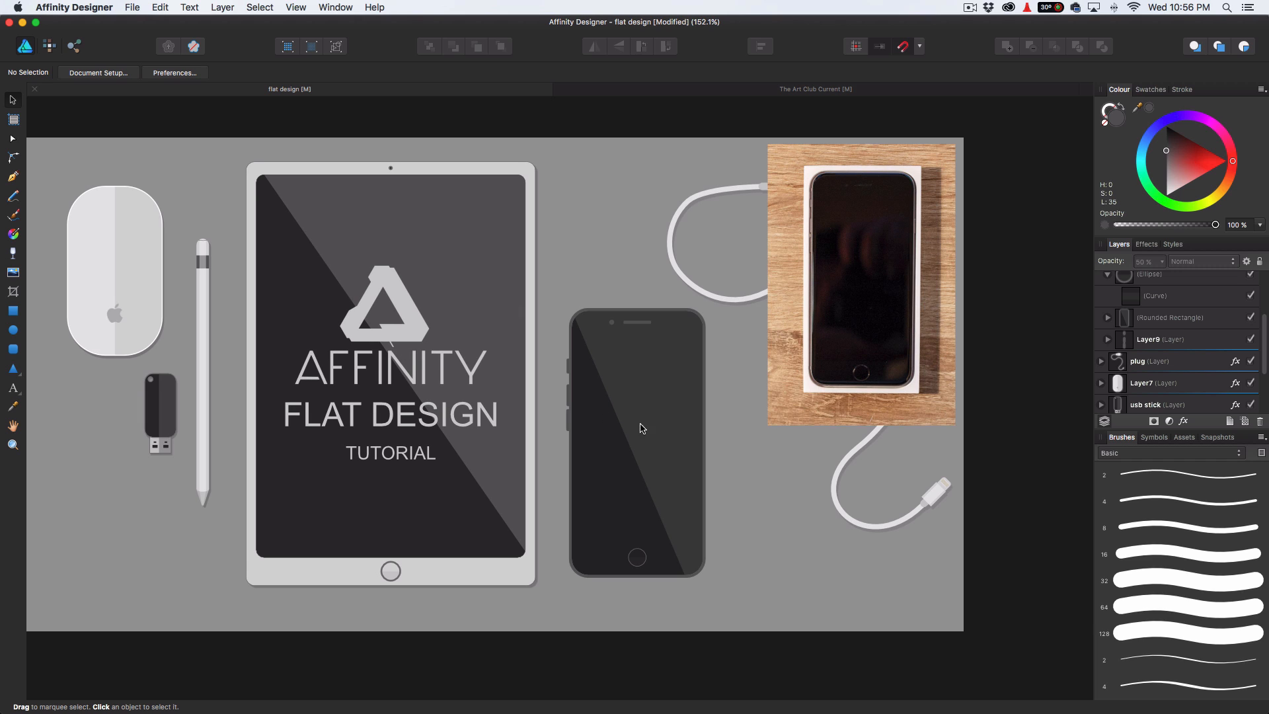
{"action": "scroll", "coordinate": [638, 426], "scroll_direction": "right", "scroll_amount": 1}
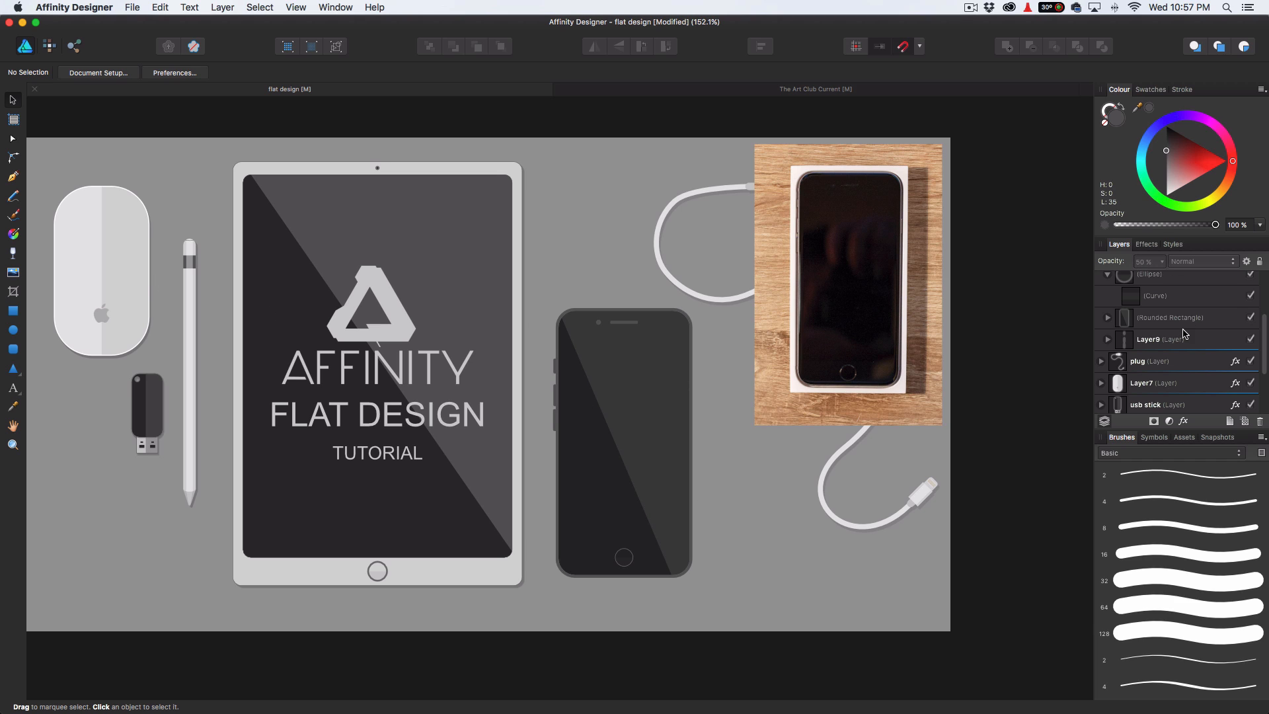
{"action": "scroll", "coordinate": [1189, 334], "scroll_direction": "up", "scroll_amount": 3}
{"action": "left_click", "coordinate": [1251, 283]}
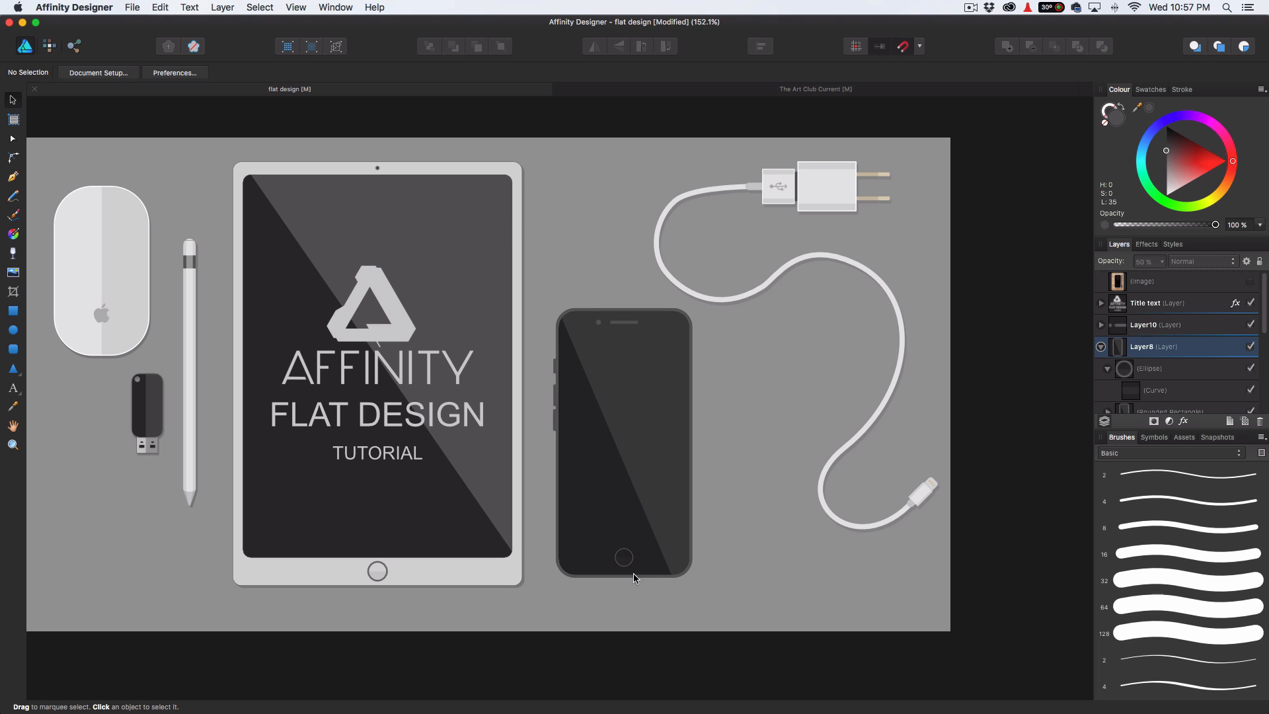
Select the reflection rectangle clipped in the phone body, rotate it slightly to refine its diagonal edge, and deselect it.
{"action": "left_click", "coordinate": [650, 448]}
{"action": "left_click", "coordinate": [1160, 392]}
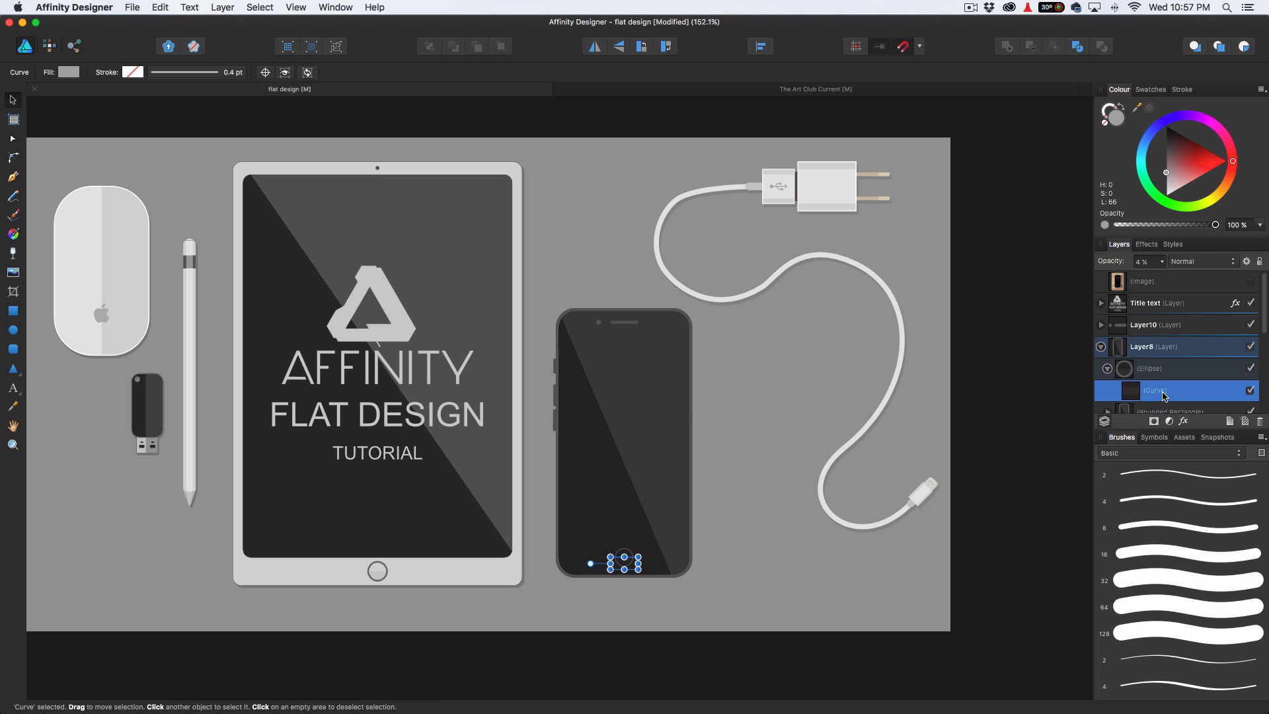
{"action": "scroll", "coordinate": [1176, 384], "scroll_direction": "down", "scroll_amount": 2}
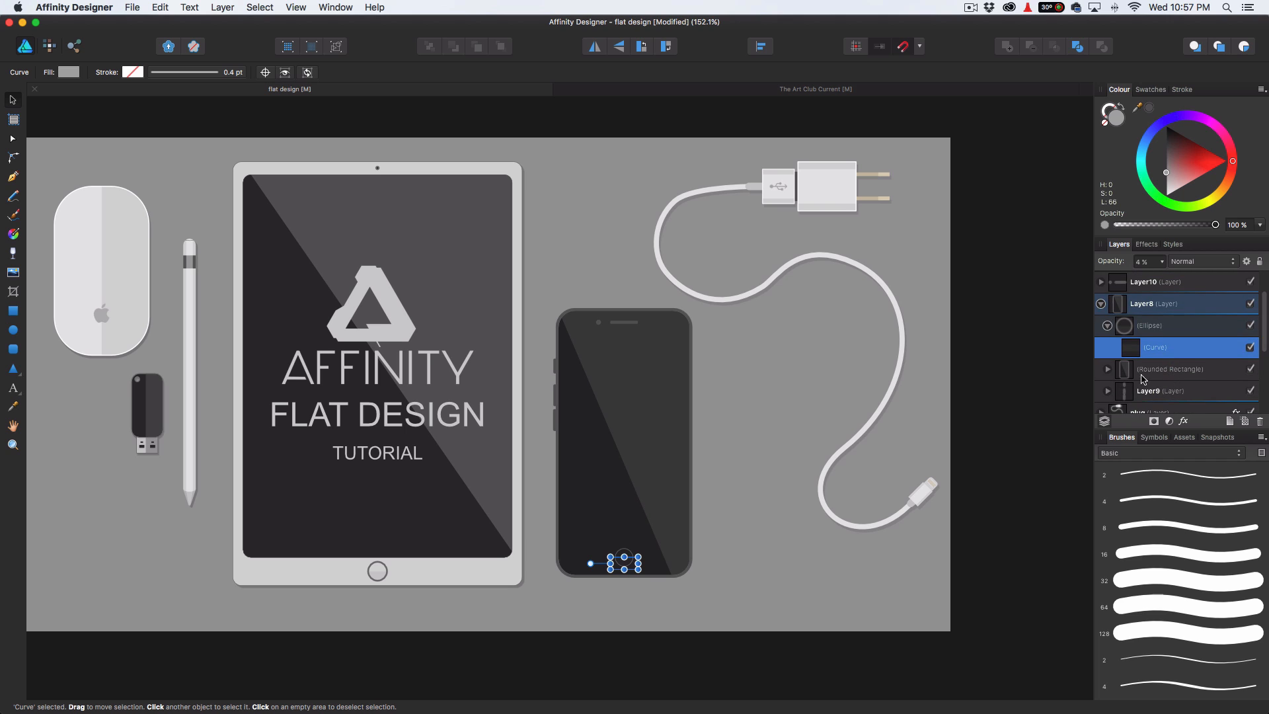
{"action": "left_click", "coordinate": [1107, 369]}
{"action": "left_click", "coordinate": [1149, 390]}
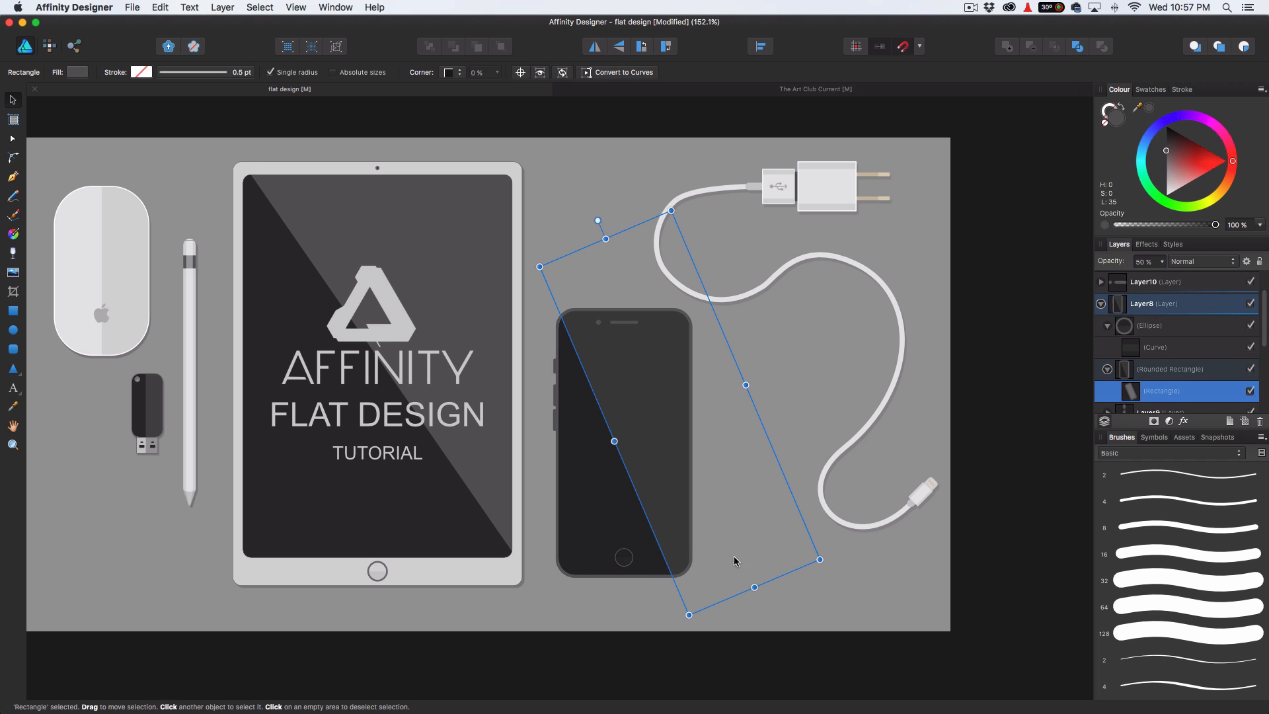
{"action": "left_click_drag", "start_coordinate": [825, 566], "coordinate": [829, 560]}
{"action": "left_click", "coordinate": [801, 411]}
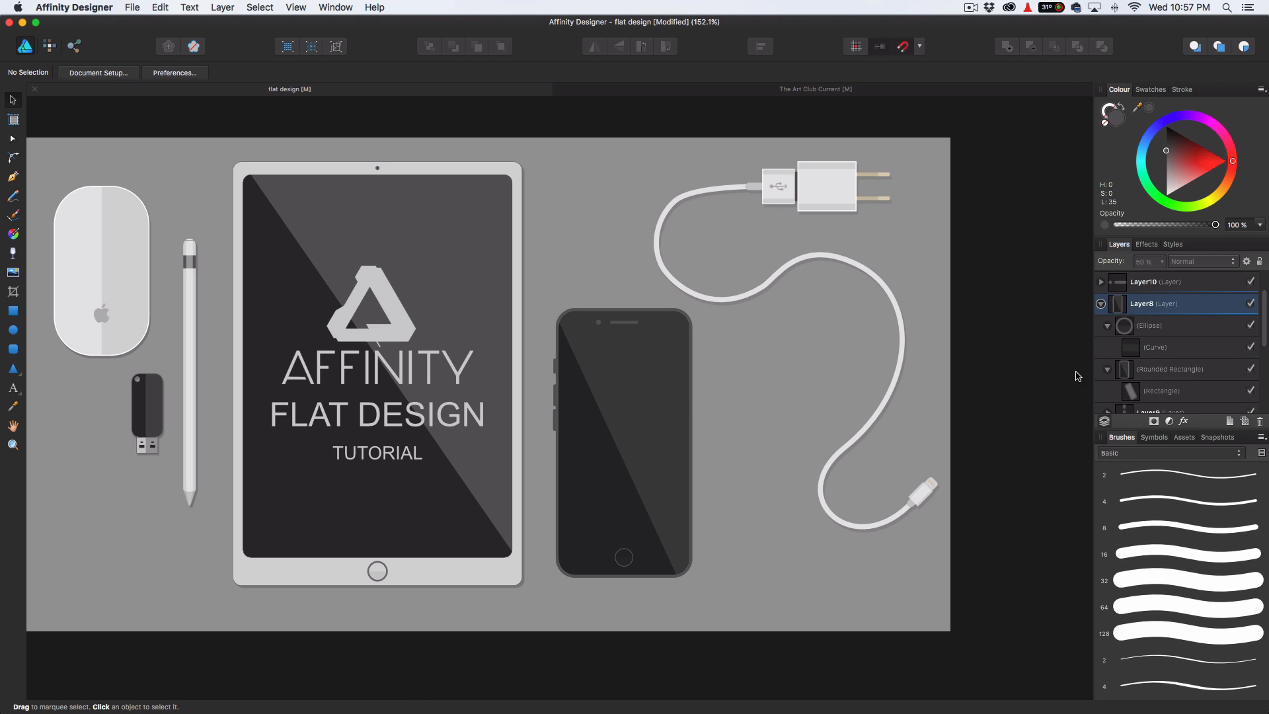
Nest Layer10, holding the phone's speaker and camera, inside Layer8 with the other phone parts.
{"action": "left_click", "coordinate": [1101, 304]}
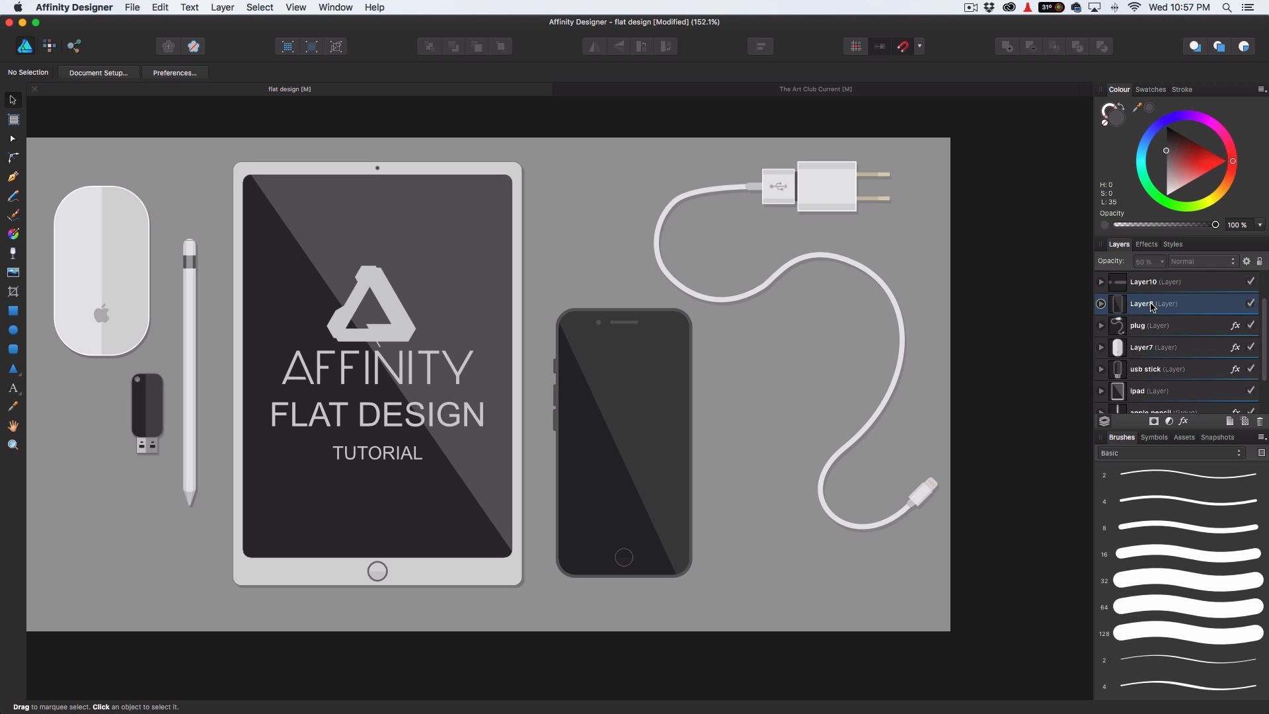
{"action": "scroll", "coordinate": [1150, 299], "scroll_direction": "up", "scroll_amount": 2}
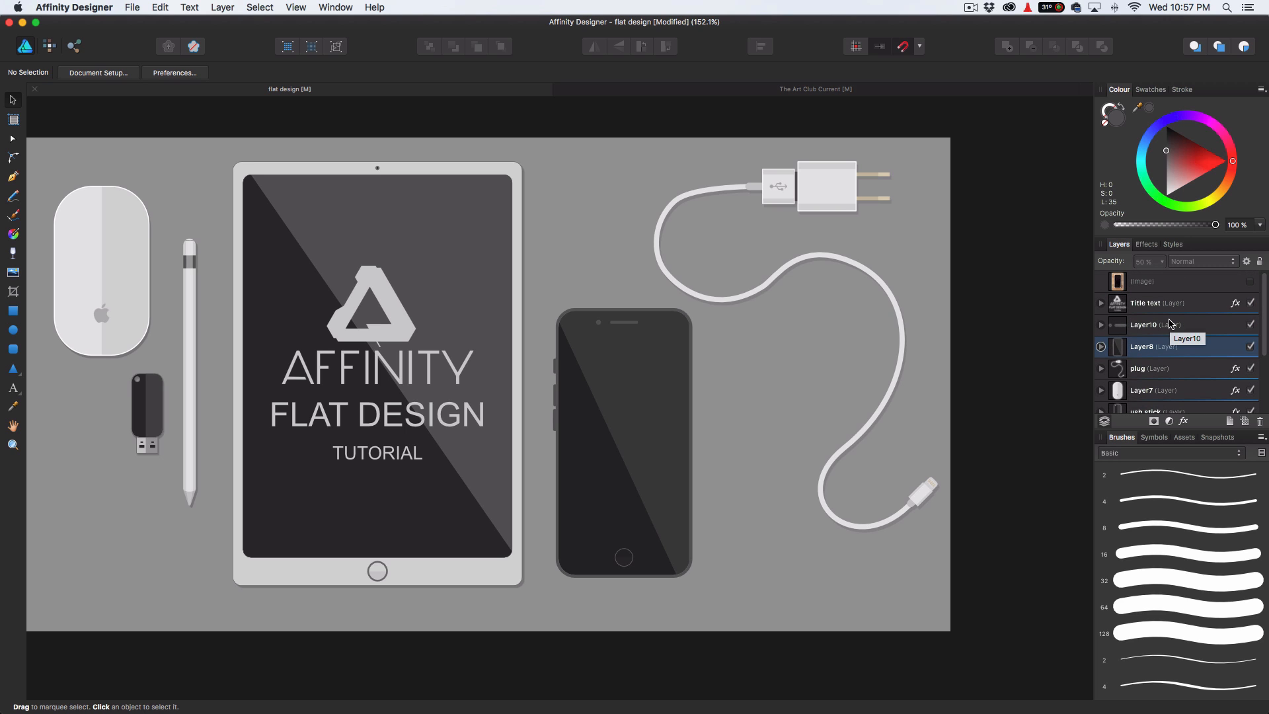
{"action": "left_click", "coordinate": [1102, 347]}
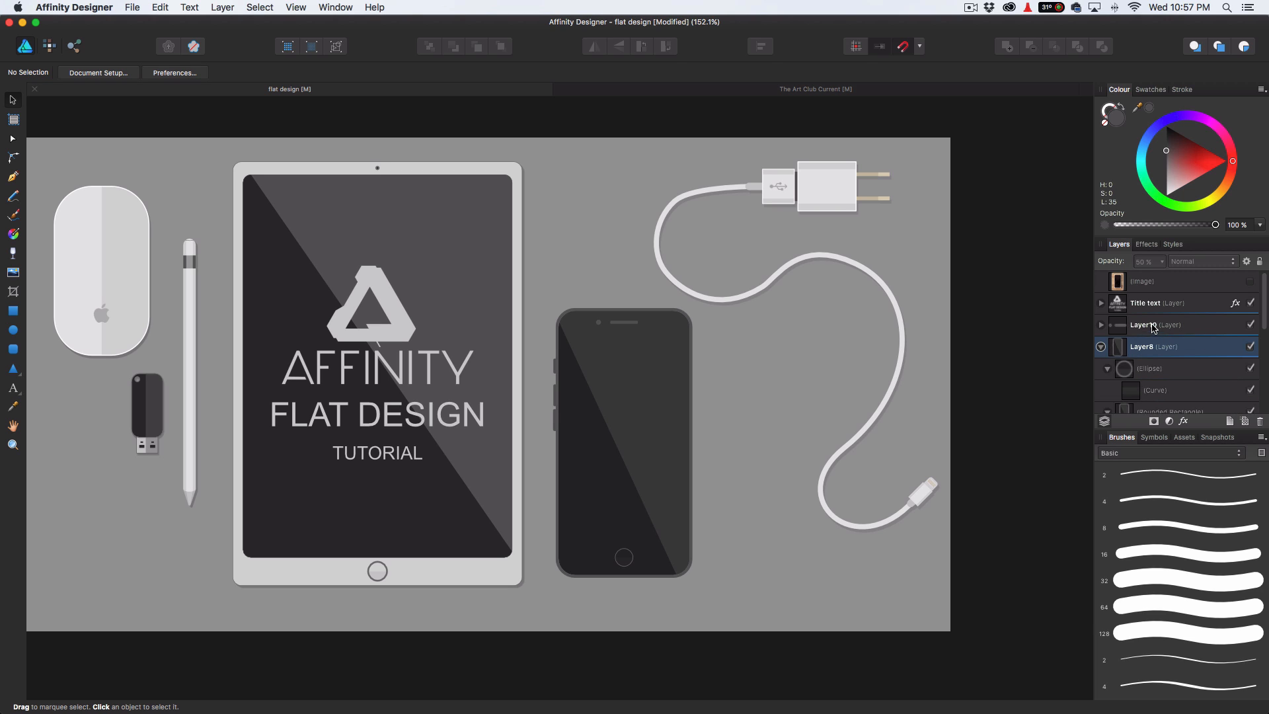
{"action": "left_click_drag", "start_coordinate": [1153, 327], "coordinate": [1130, 358]}
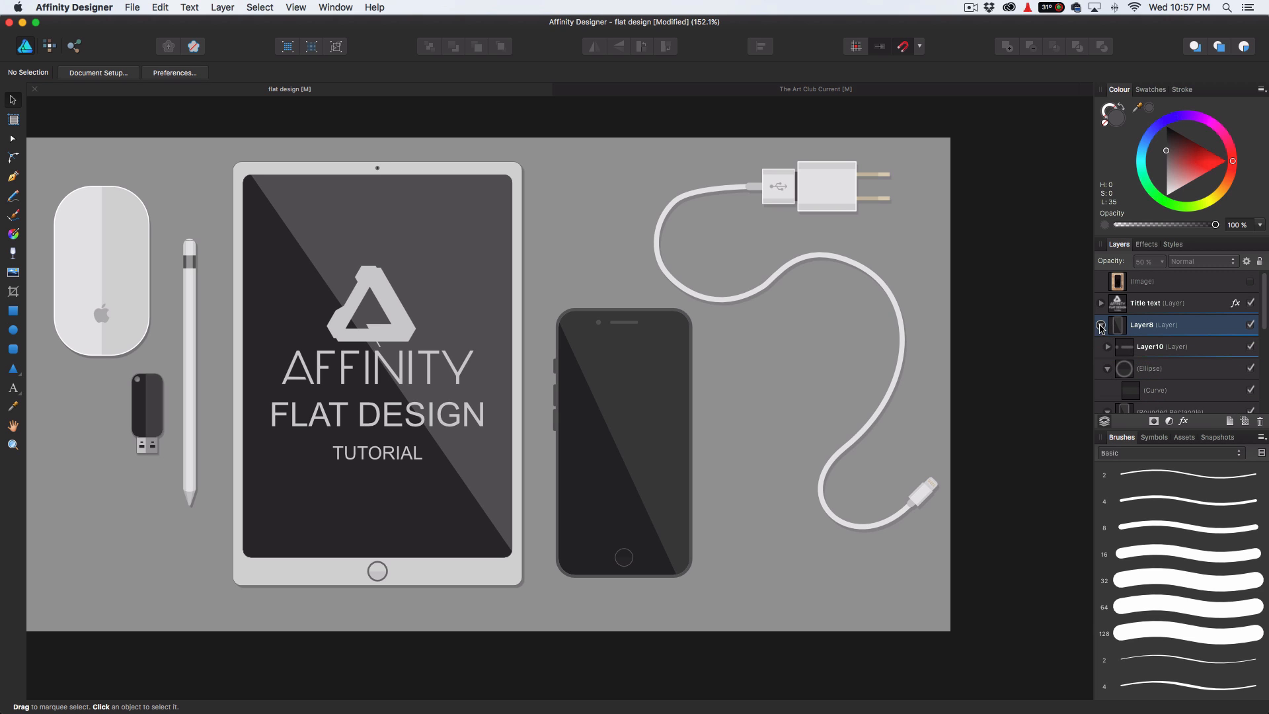
Collapse the phone's Layer8 and rename it "iphoe 6".
{"action": "left_click", "coordinate": [1101, 325]}
{"action": "left_click", "coordinate": [1143, 324]}
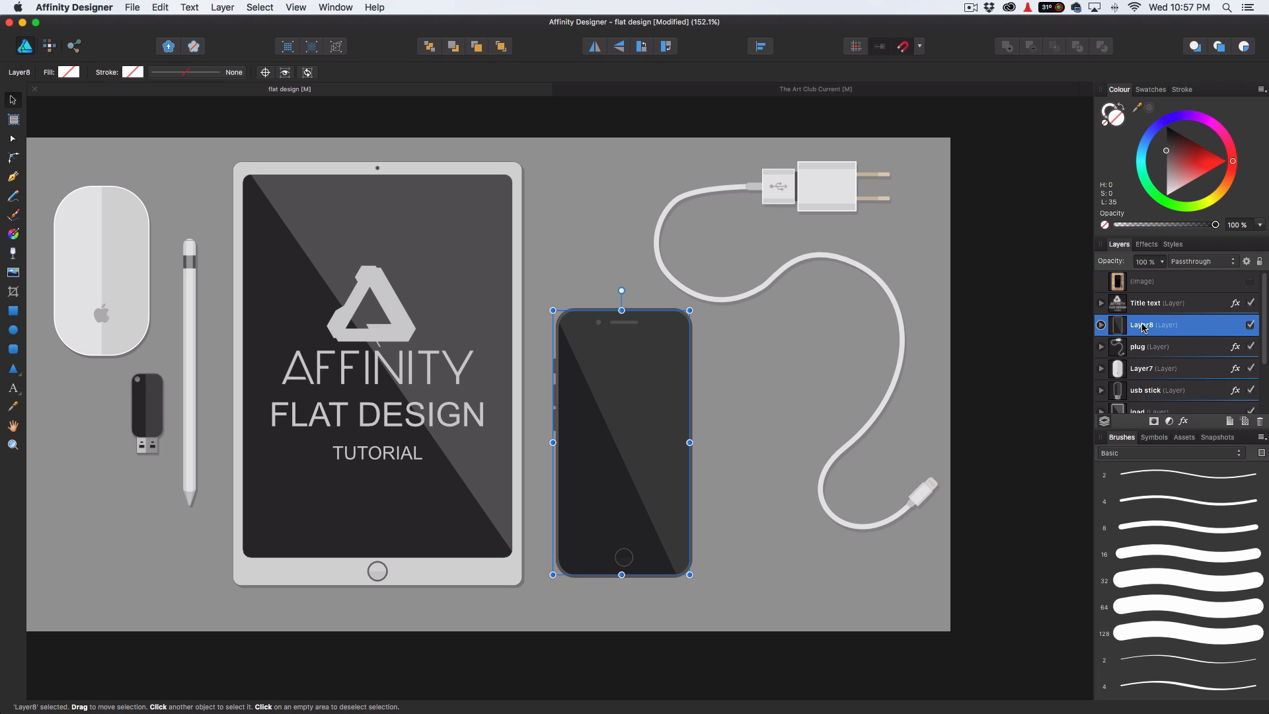
{"action": "double_click", "coordinate": [1144, 325]}
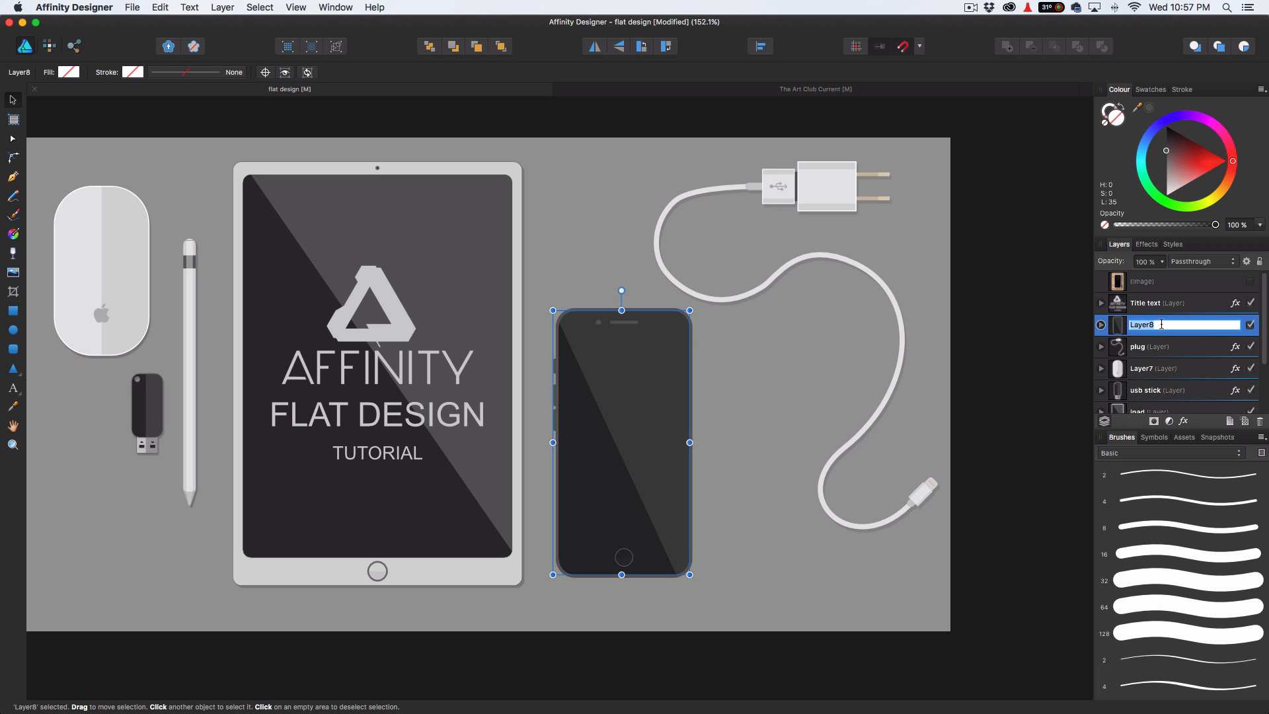
{"action": "type", "text": "iphoe 6"}
{"action": "key", "text": "Return"}
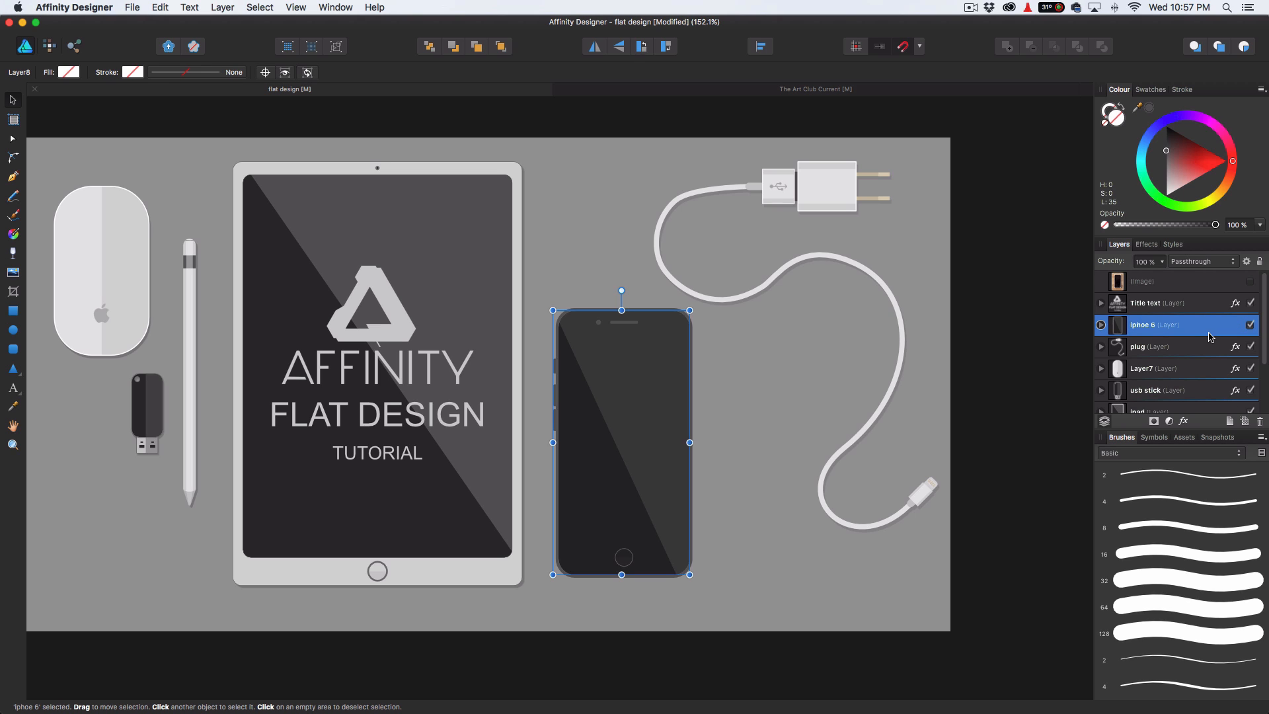
Enable an Outer Shadow effect on the "iphoe 6" layer and set its blend mode to Normal.
{"action": "left_click", "coordinate": [1185, 421]}
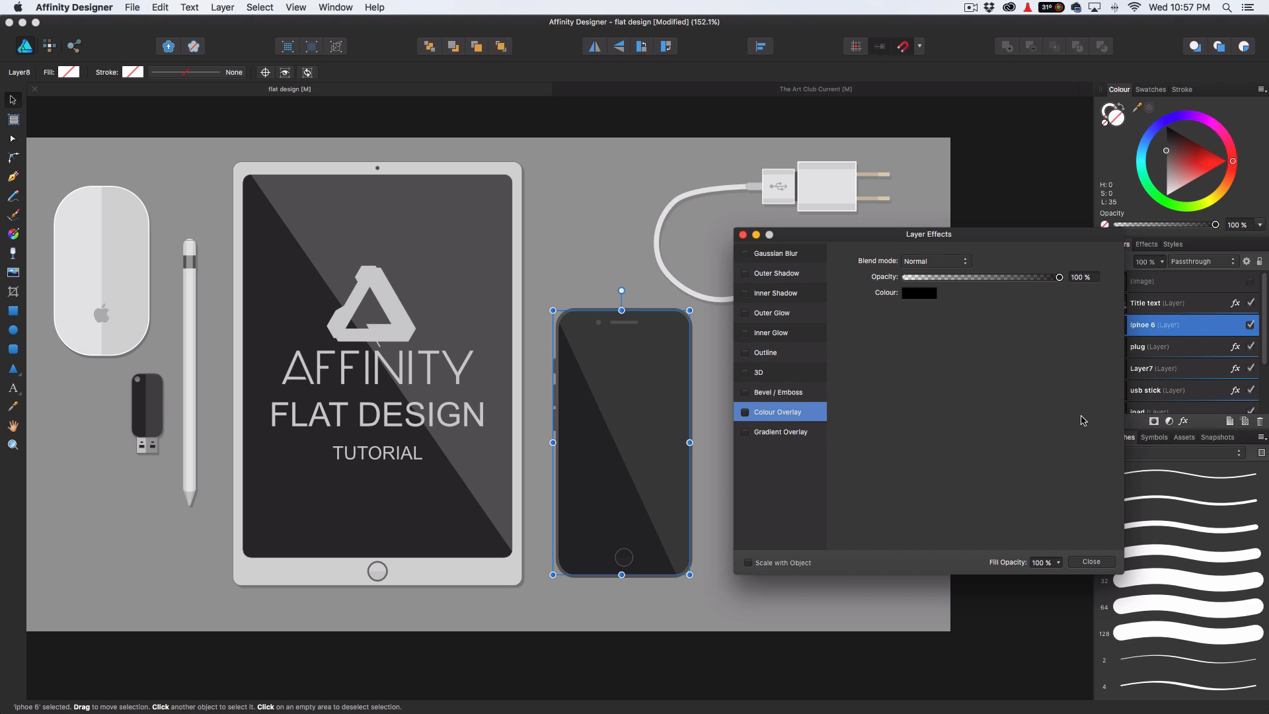
{"action": "left_click", "coordinate": [806, 275]}
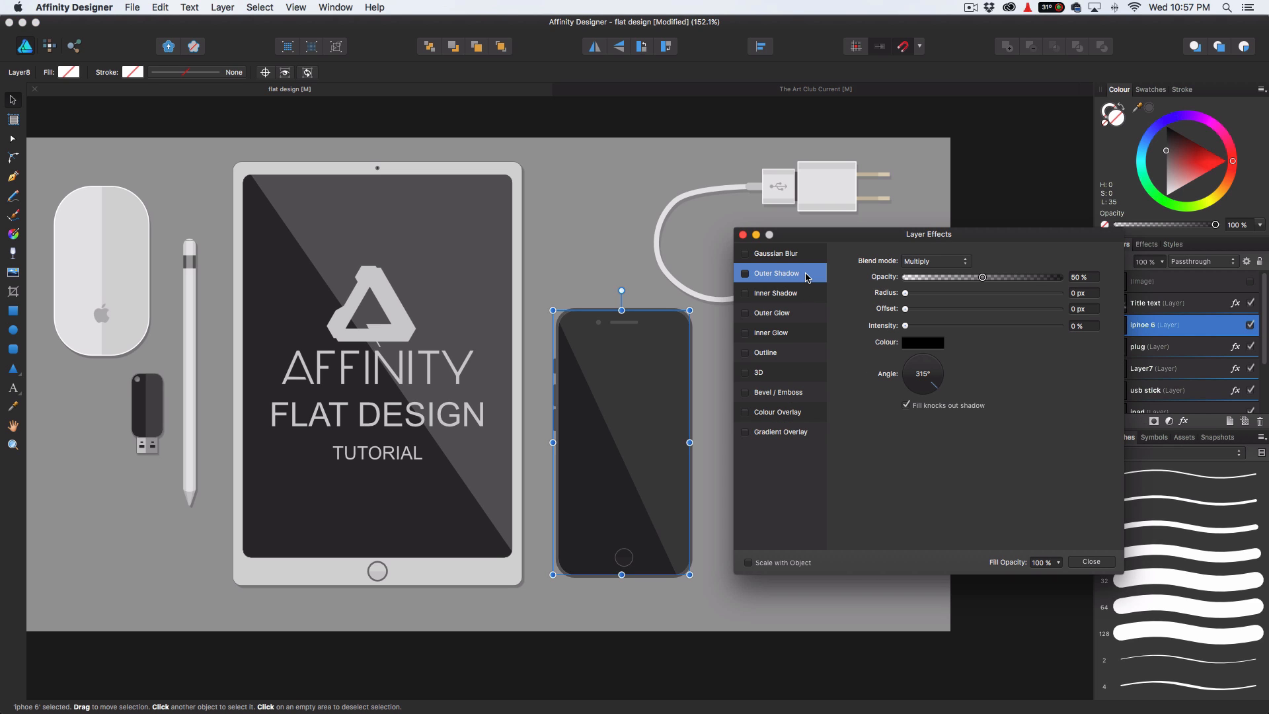
{"action": "left_click", "coordinate": [745, 274]}
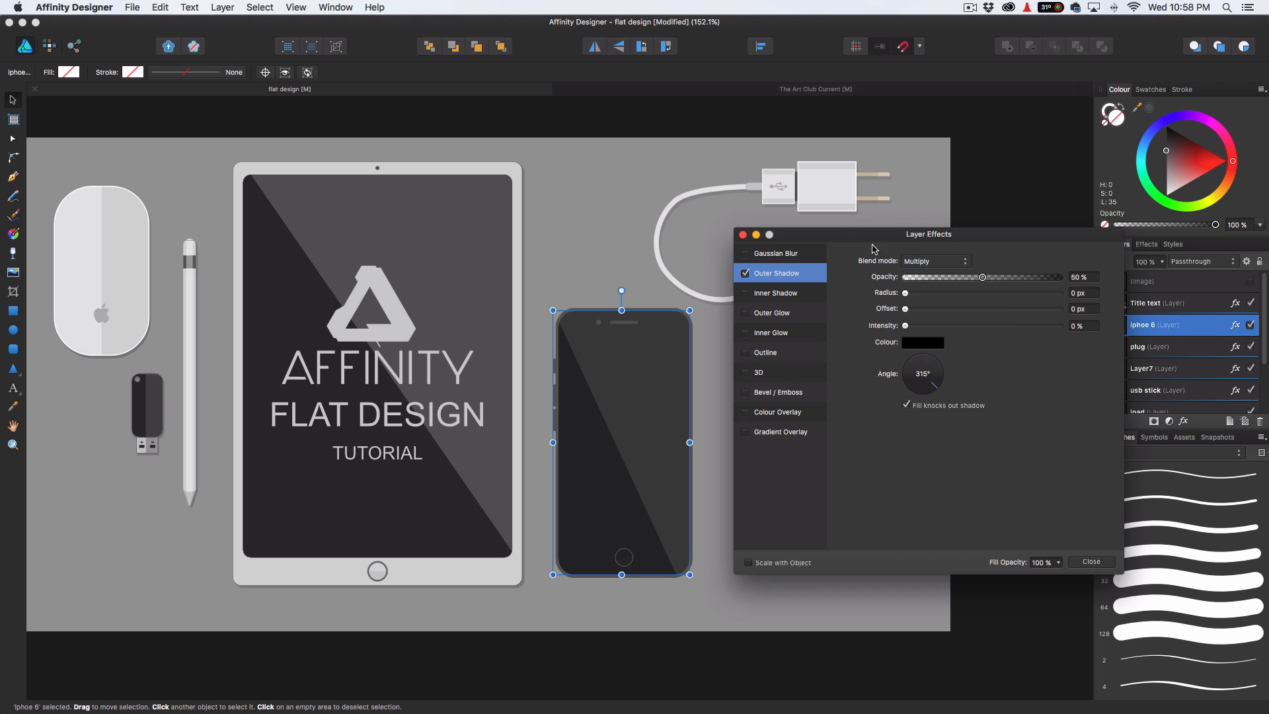
{"action": "left_click_drag", "start_coordinate": [873, 235], "coordinate": [900, 174]}
{"action": "left_click", "coordinate": [955, 200]}
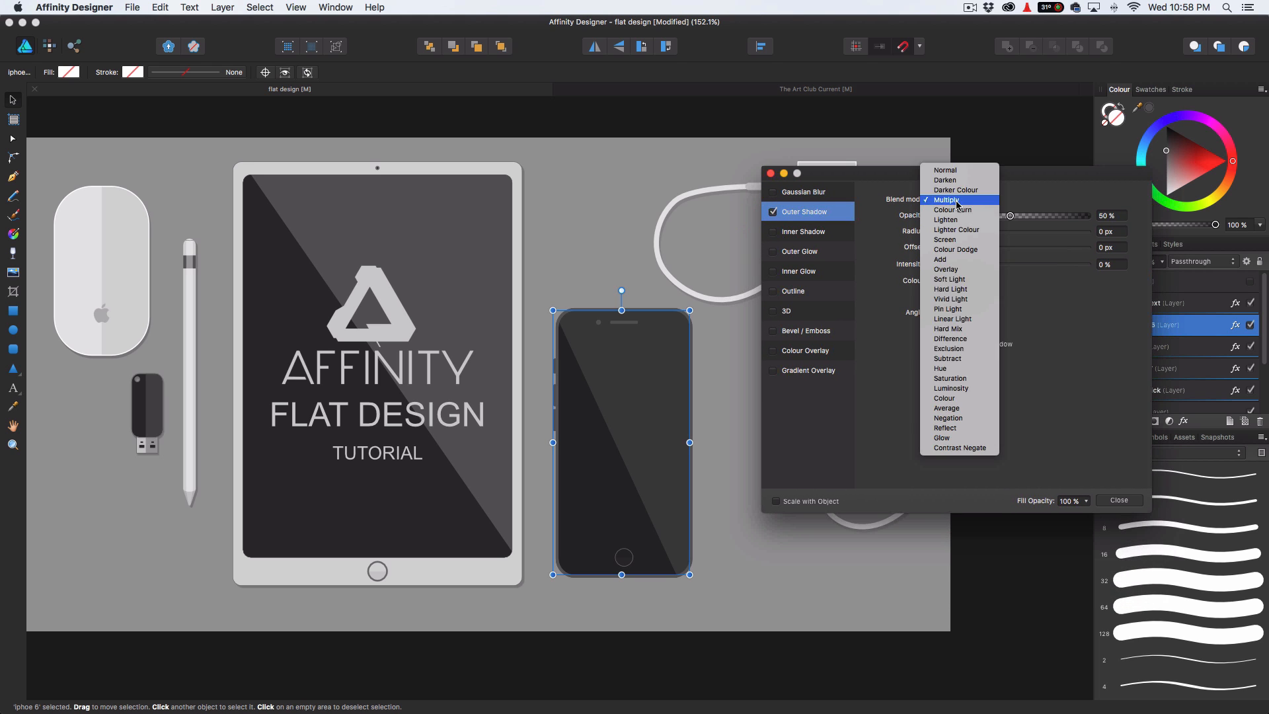
{"action": "left_click", "coordinate": [952, 172]}
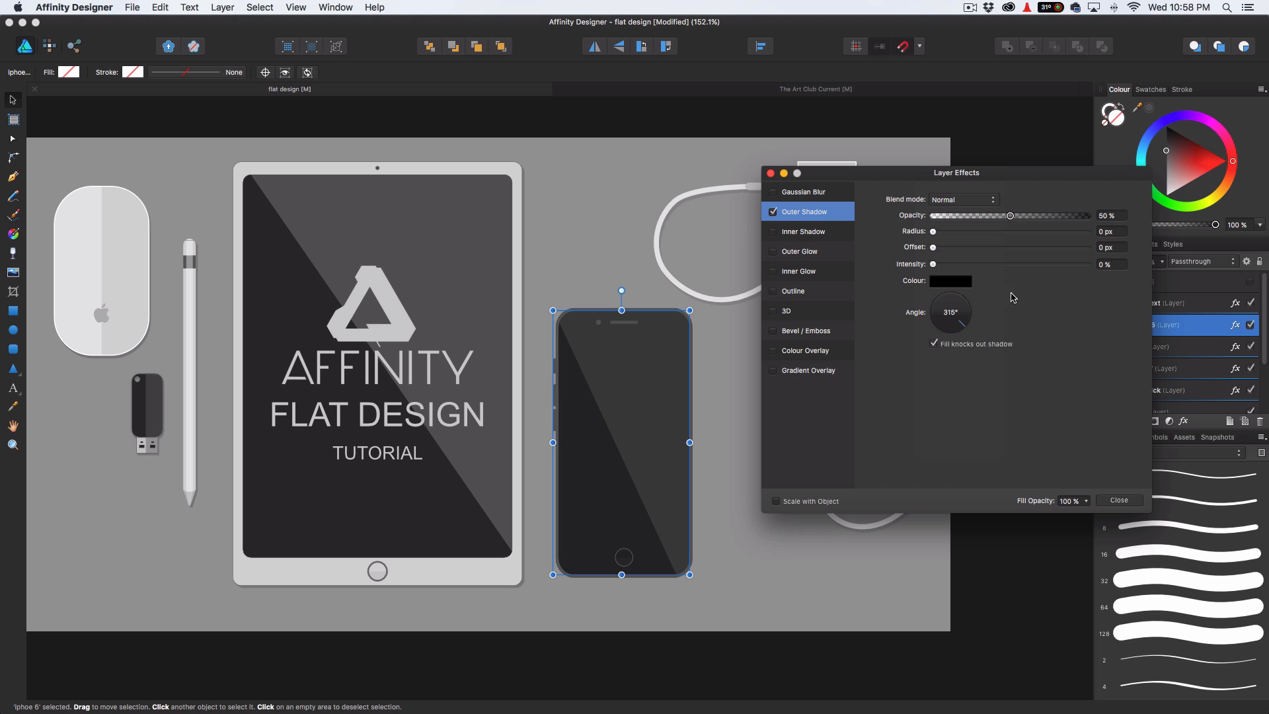
Set the phone's outer shadow colour to the grey sampled from the shadow along the tablet's edge.
{"action": "left_click", "coordinate": [965, 287]}
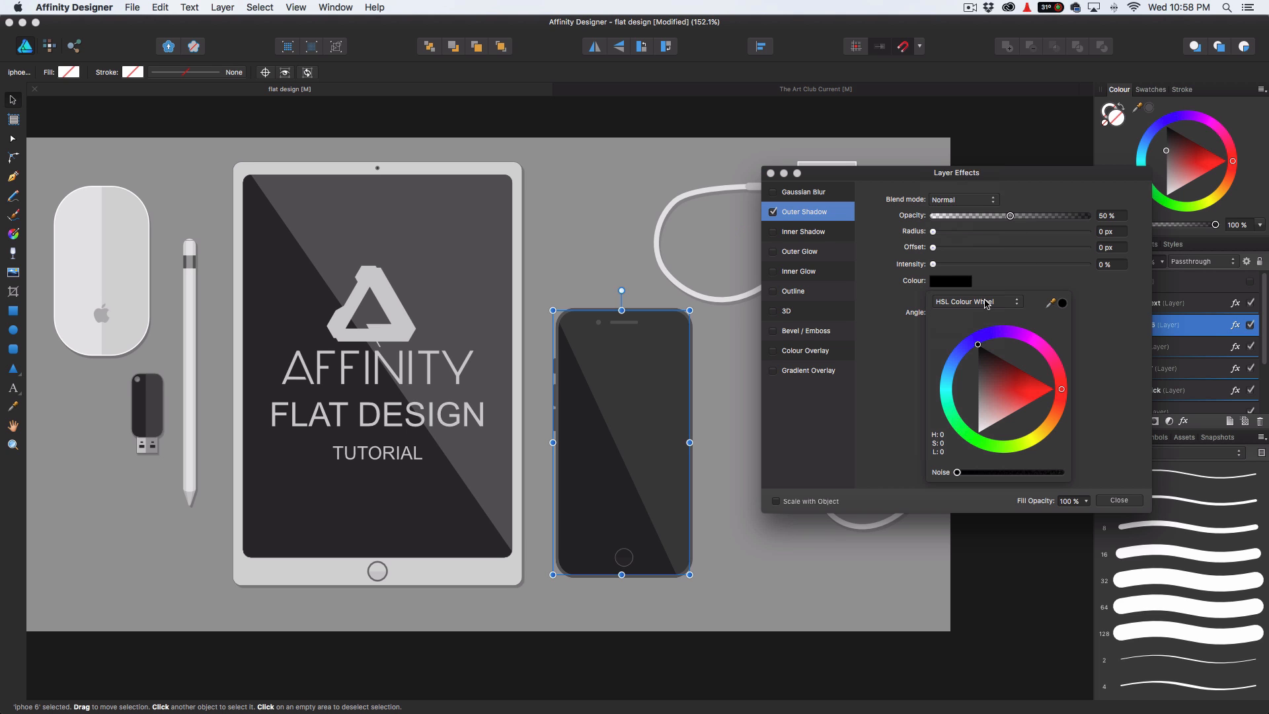
{"action": "left_click_drag", "start_coordinate": [1051, 305], "coordinate": [523, 303]}
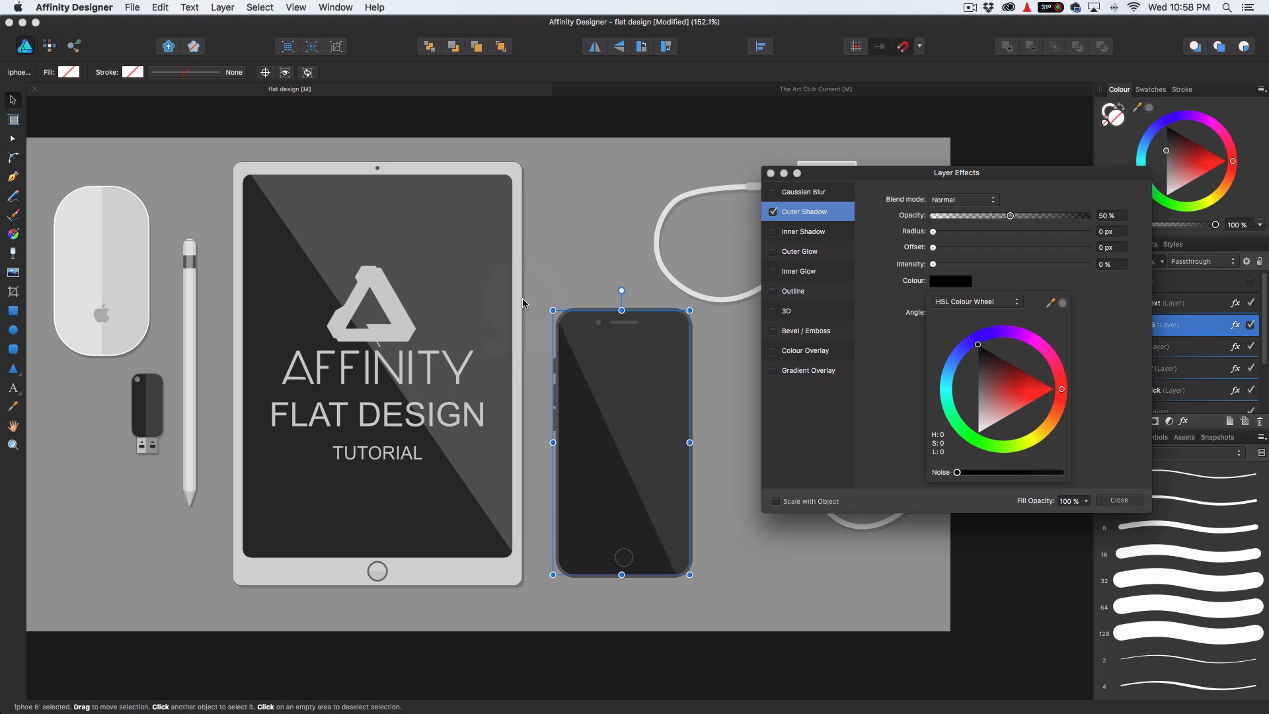
{"action": "left_click", "coordinate": [1063, 304]}
{"action": "scroll", "coordinate": [515, 290], "scroll_direction": "up", "scroll_amount": 10}
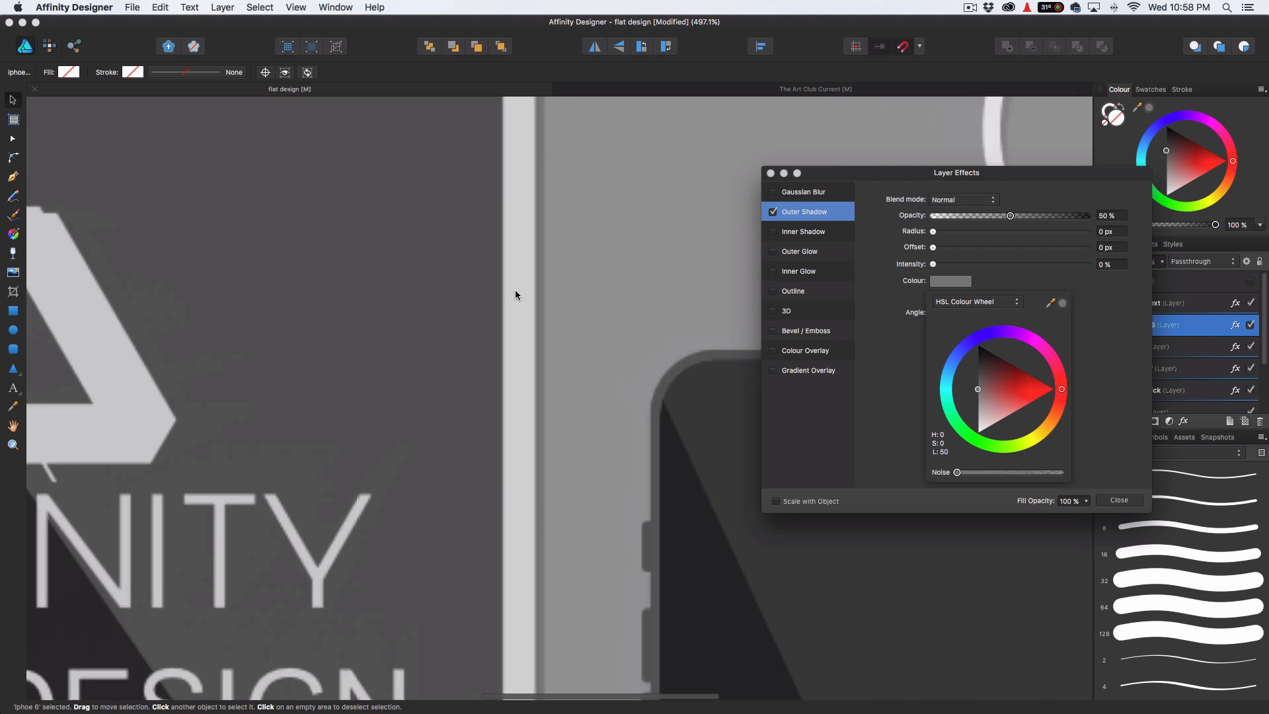
{"action": "left_click_drag", "start_coordinate": [1051, 302], "coordinate": [588, 319]}
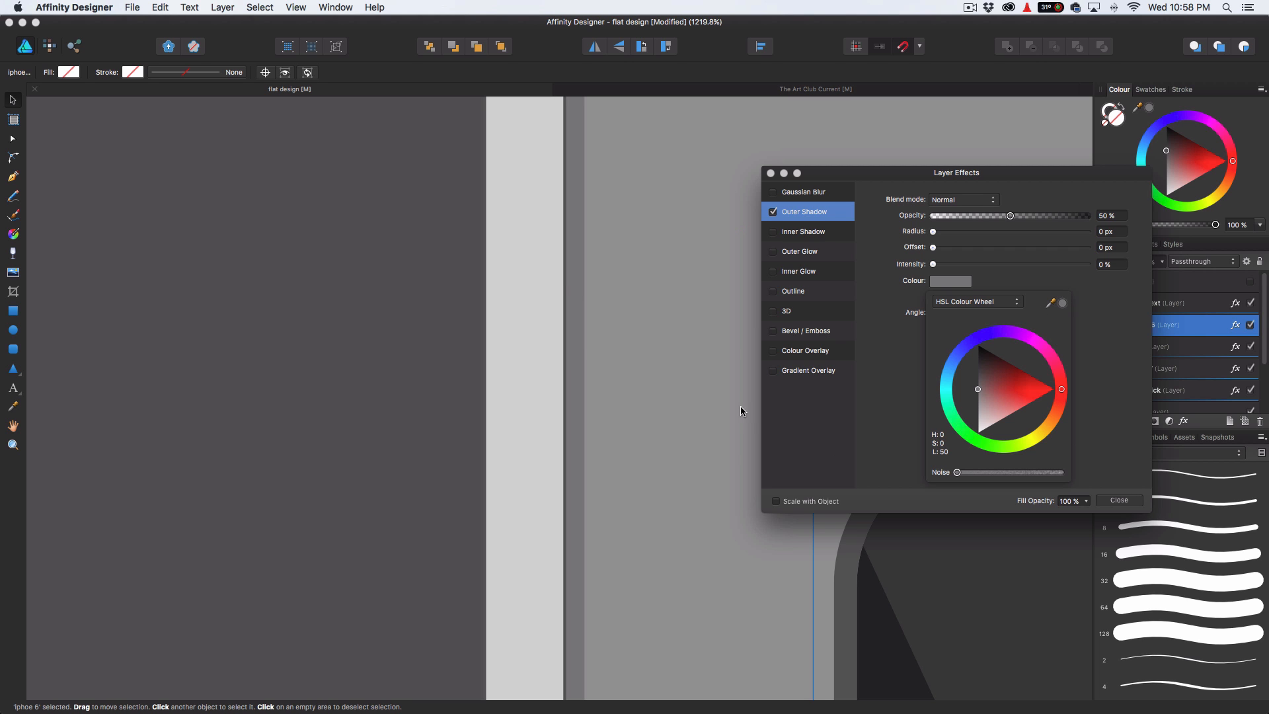
{"action": "scroll", "coordinate": [719, 389], "scroll_direction": "down", "scroll_amount": 5}
{"action": "scroll", "coordinate": [711, 390], "scroll_direction": "down", "scroll_amount": 7}
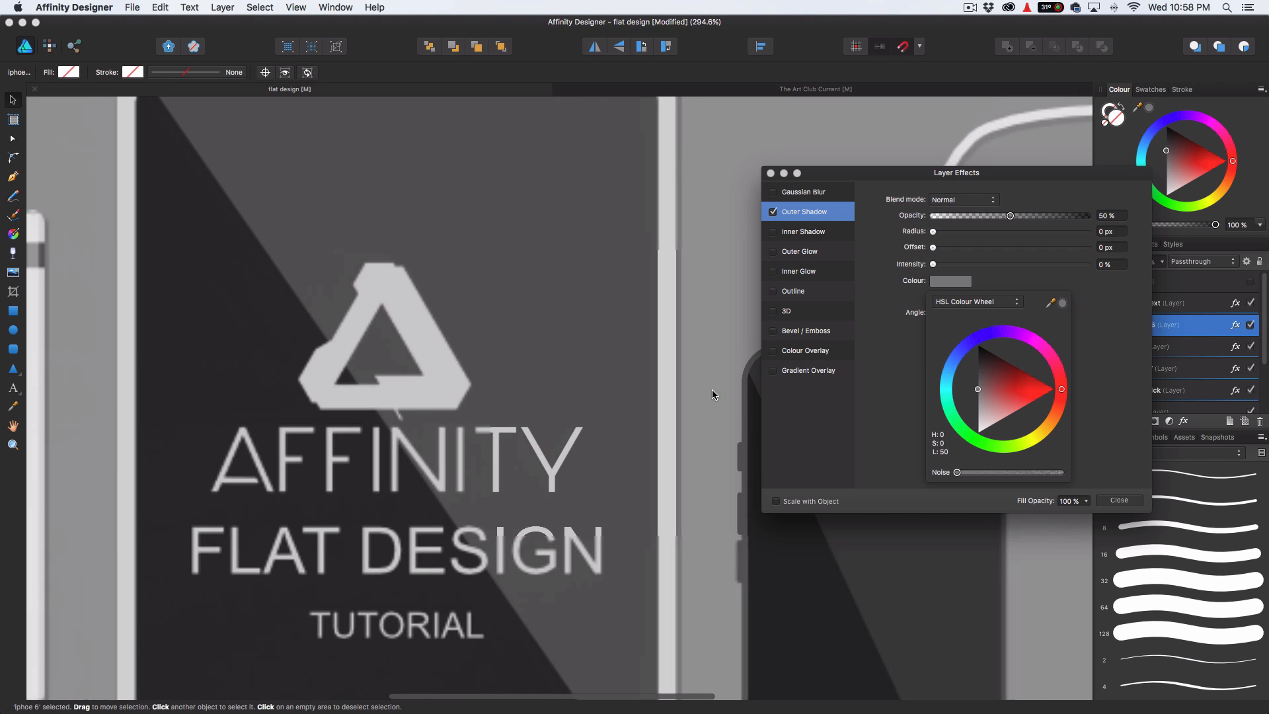
{"action": "scroll", "coordinate": [719, 373], "scroll_direction": "down", "scroll_amount": 3}
{"action": "scroll", "coordinate": [719, 374], "scroll_direction": "right", "scroll_amount": 3}
{"action": "scroll", "coordinate": [719, 373], "scroll_direction": "down", "scroll_amount": 3}
{"action": "scroll", "coordinate": [720, 372], "scroll_direction": "right", "scroll_amount": 4}
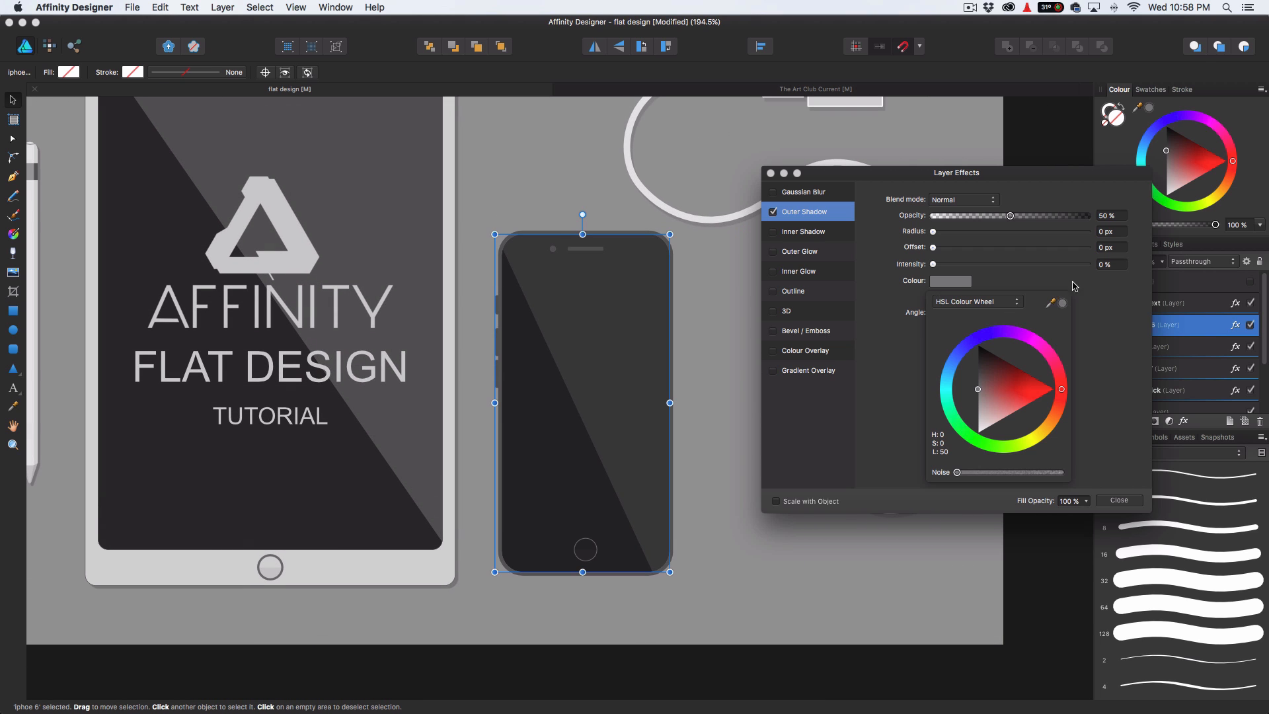
Set the phone's outer shadow to 100% opacity, 11.6 px offset and 297° angle, then close the effects and deselect the phone.
{"action": "left_click_drag", "start_coordinate": [935, 248], "coordinate": [1035, 259]}
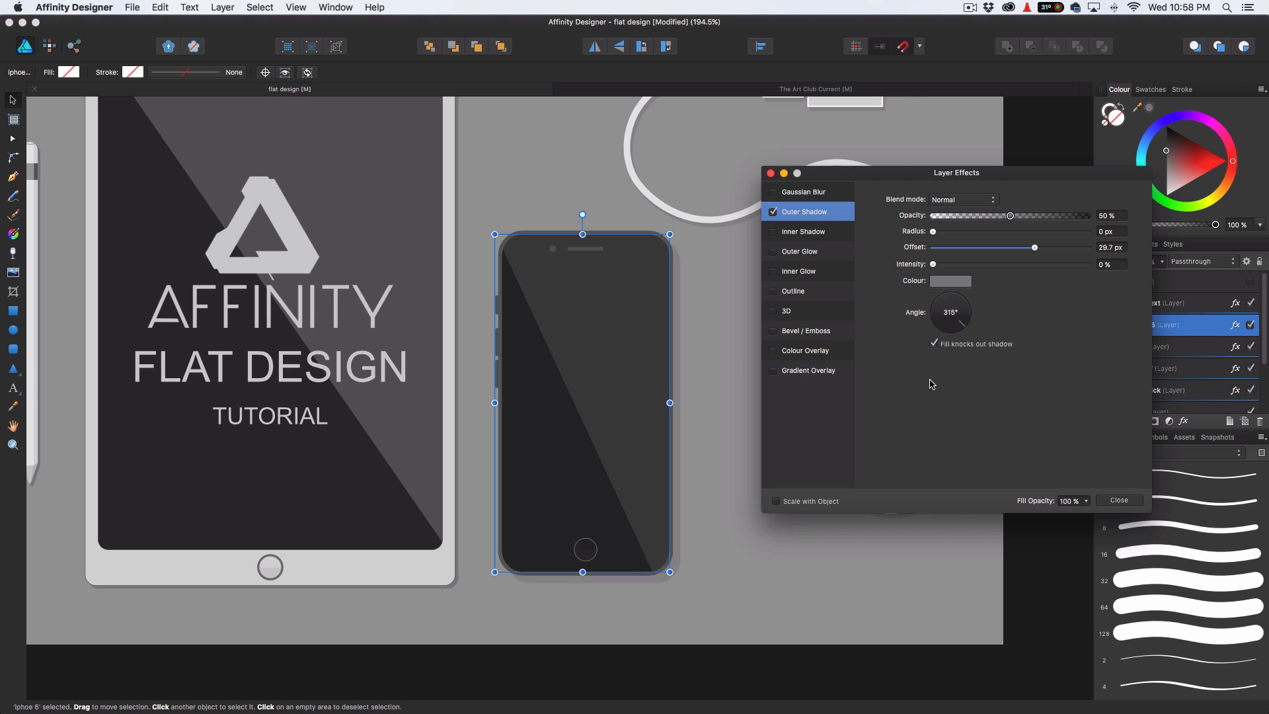
{"action": "left_click_drag", "start_coordinate": [1010, 215], "coordinate": [1096, 222]}
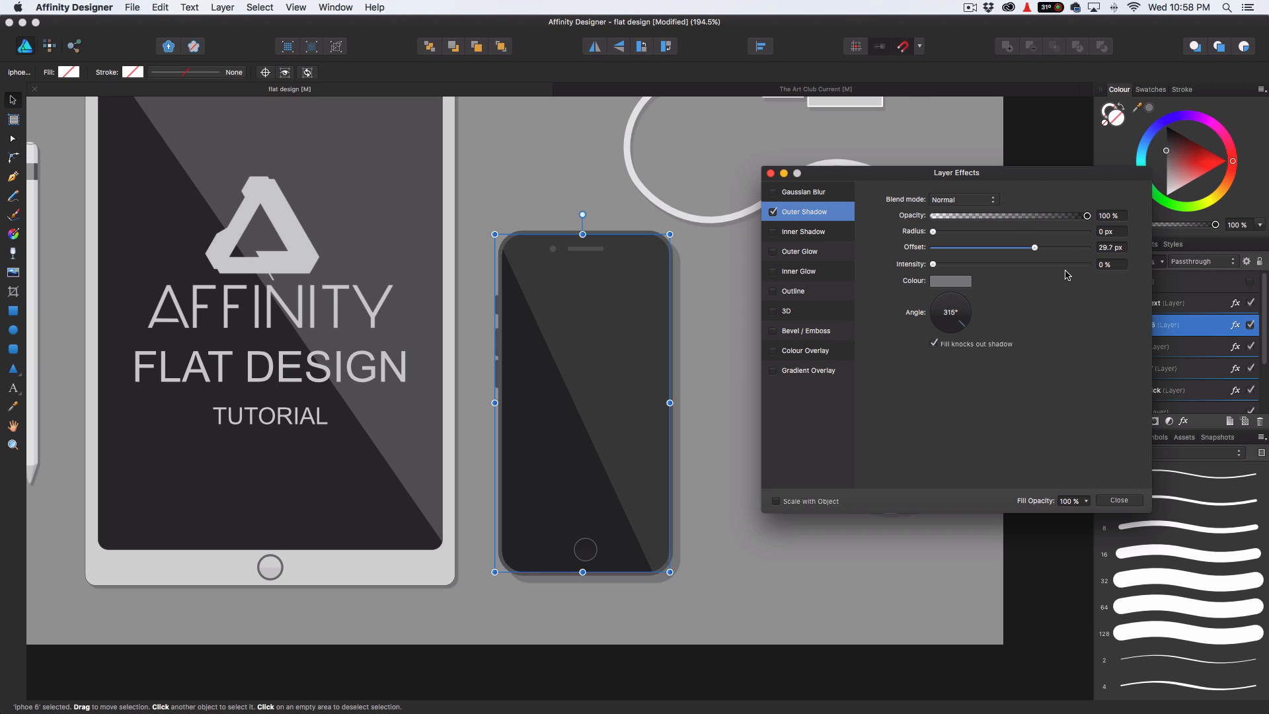
{"action": "left_click_drag", "start_coordinate": [1034, 247], "coordinate": [1021, 248]}
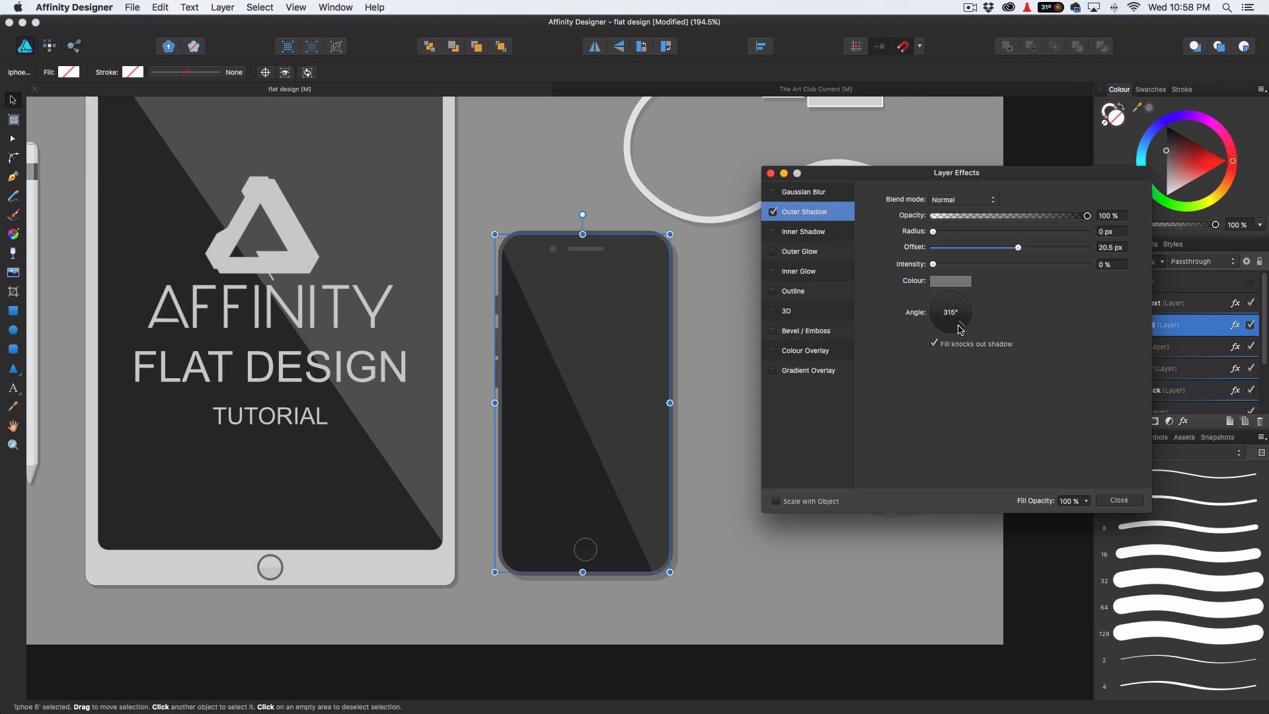
{"action": "left_click_drag", "start_coordinate": [960, 329], "coordinate": [962, 334]}
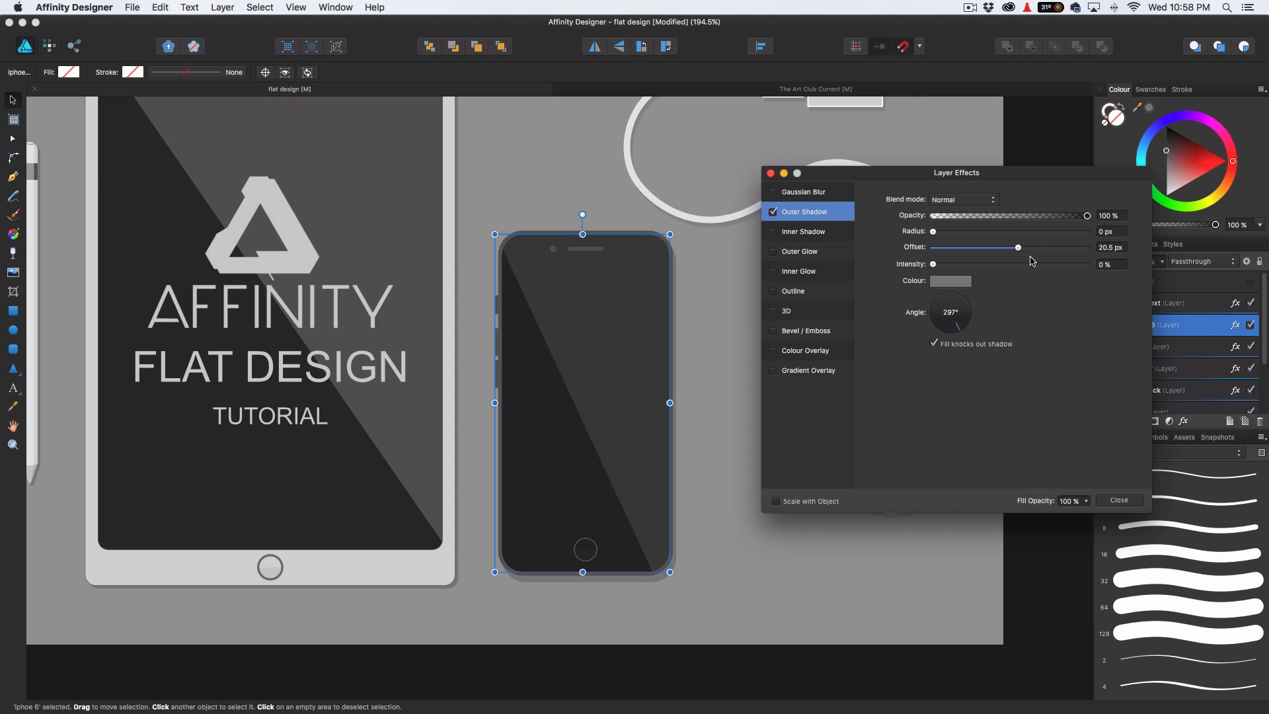
{"action": "left_click_drag", "start_coordinate": [1018, 249], "coordinate": [1006, 249]}
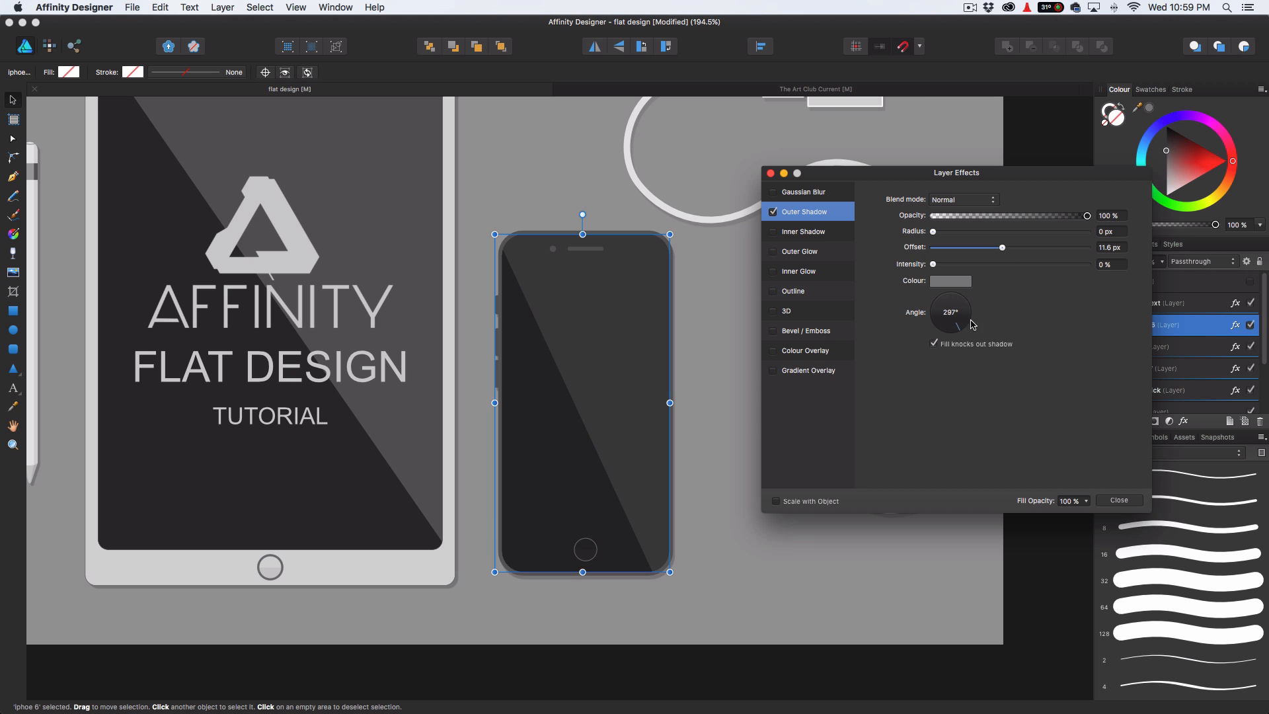
{"action": "left_click", "coordinate": [1119, 501]}
{"action": "left_click", "coordinate": [764, 381]}
Examine the phone's shadow up close and compare it with the other devices across the whole illustration.
{"action": "scroll", "coordinate": [518, 371], "scroll_direction": "down", "scroll_amount": 5}
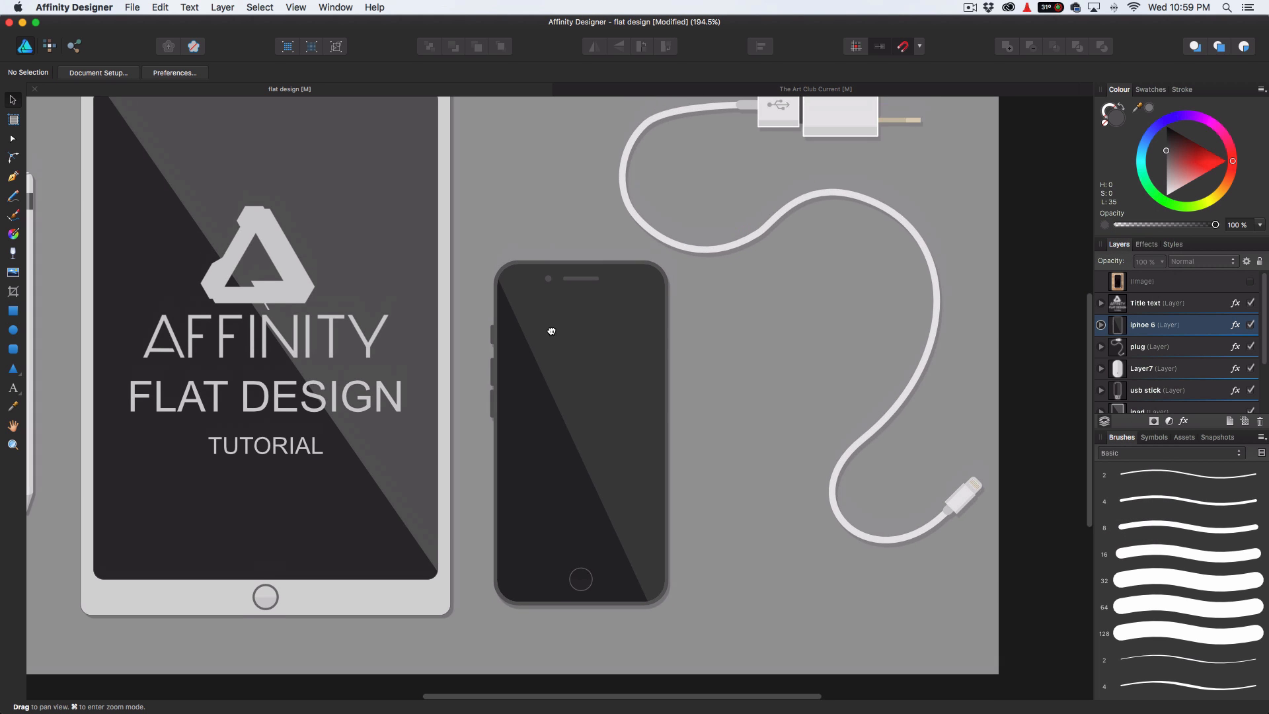
{"action": "scroll", "coordinate": [500, 348], "scroll_direction": "down", "scroll_amount": 3}
{"action": "scroll", "coordinate": [500, 348], "scroll_direction": "up", "scroll_amount": 3}
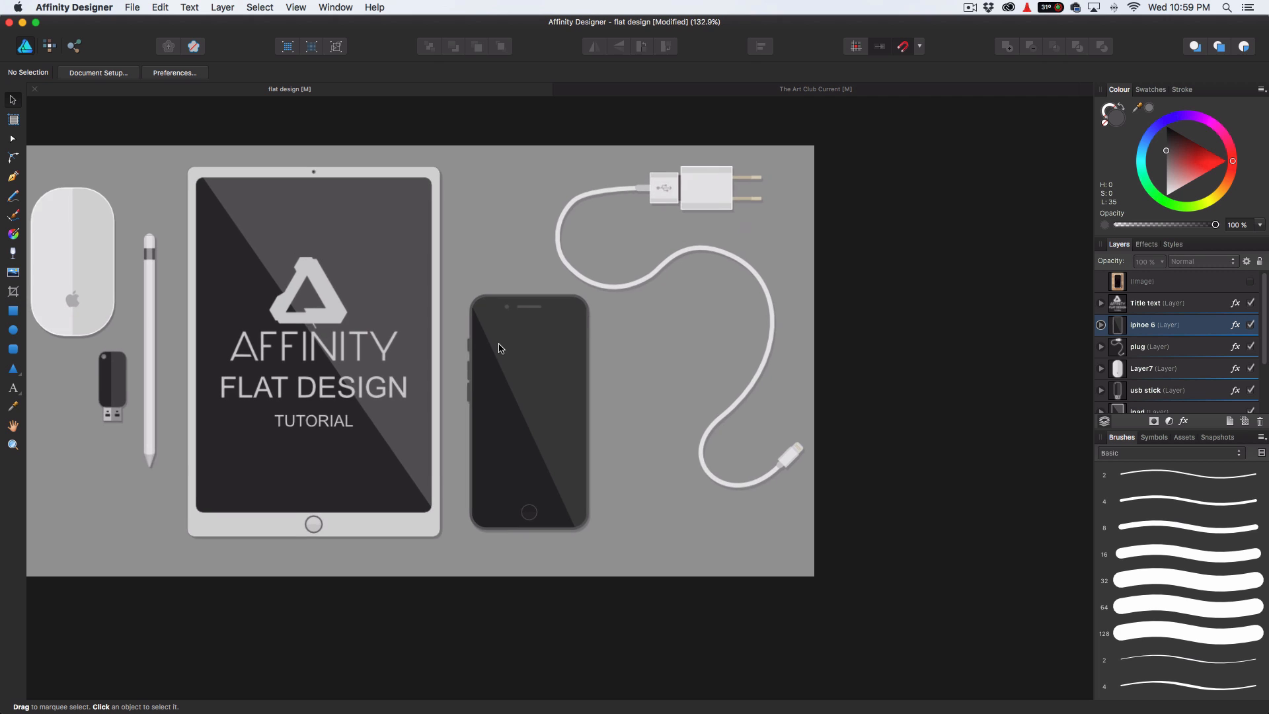
{"action": "key", "text": "space"}
{"action": "left_click_drag", "start_coordinate": [541, 348], "coordinate": [664, 392]}
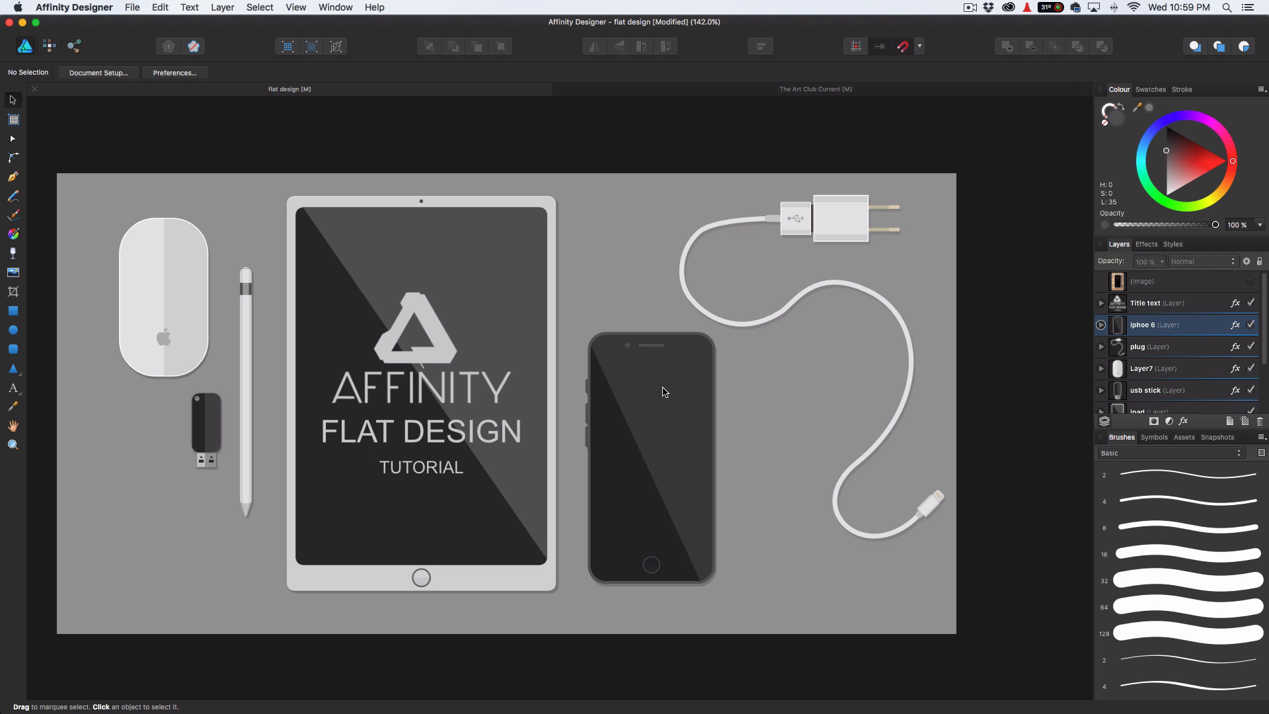
{"action": "scroll", "coordinate": [714, 375], "scroll_direction": "up", "scroll_amount": 5}
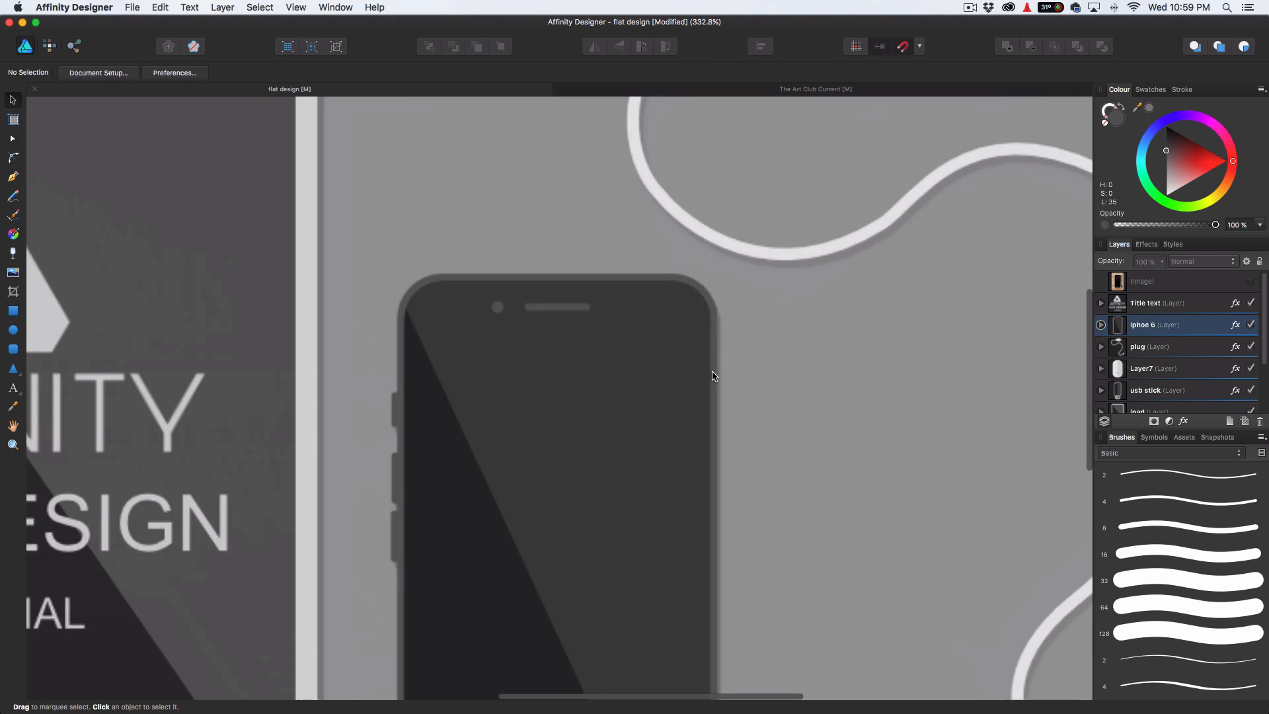
{"action": "scroll", "coordinate": [575, 430], "scroll_direction": "down", "scroll_amount": 4}
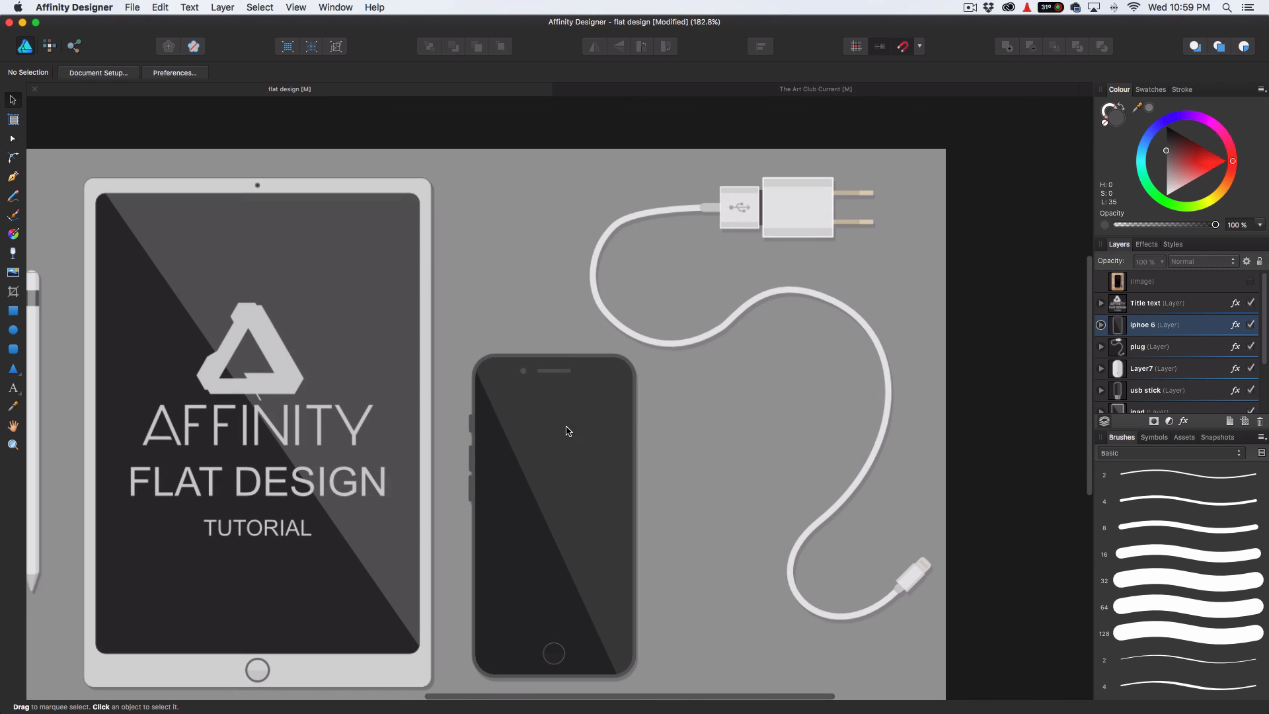
{"action": "scroll", "coordinate": [533, 419], "scroll_direction": "down", "scroll_amount": 3}
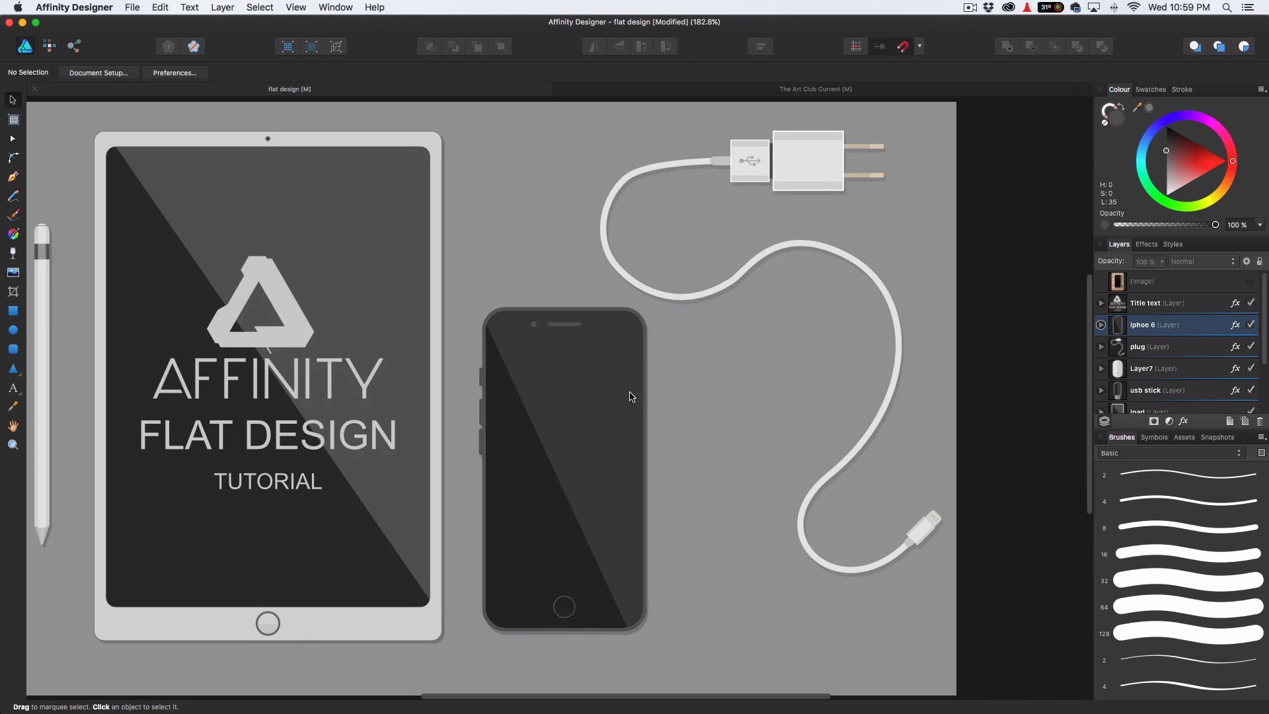
{"action": "scroll", "coordinate": [631, 397], "scroll_direction": "left", "scroll_amount": 5}
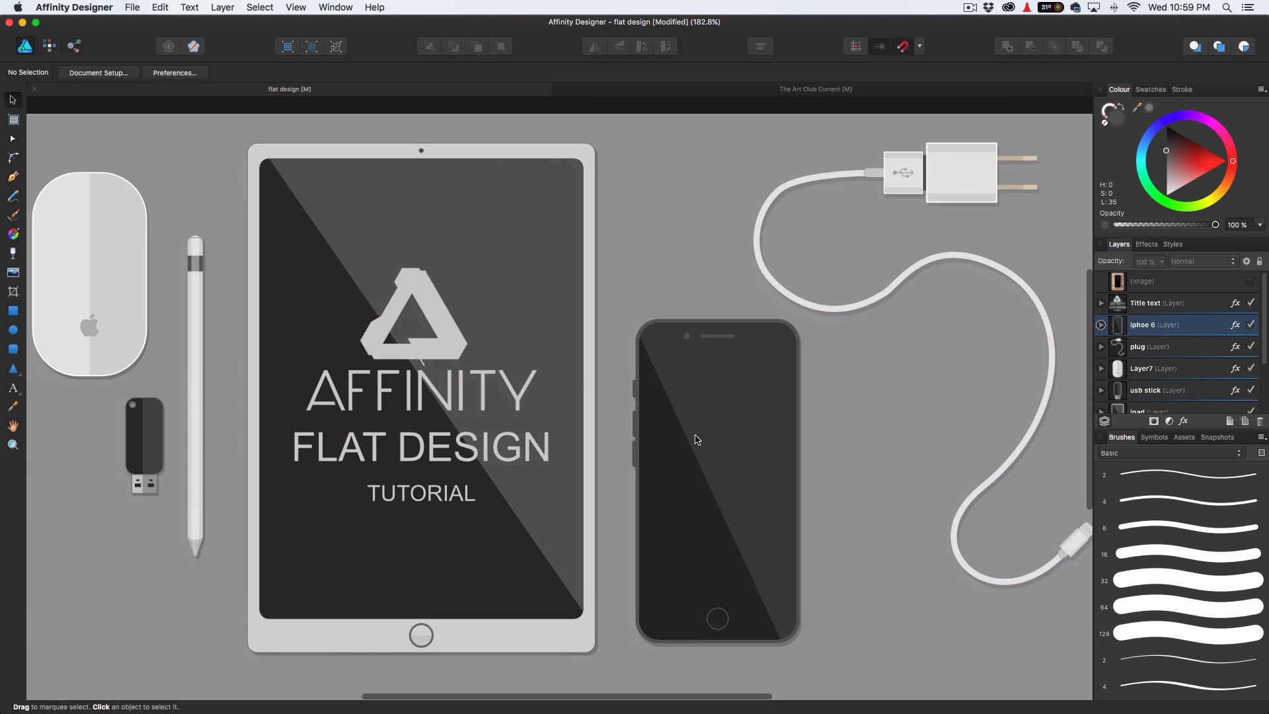
{"action": "scroll", "coordinate": [695, 440], "scroll_direction": "down", "scroll_amount": 2}
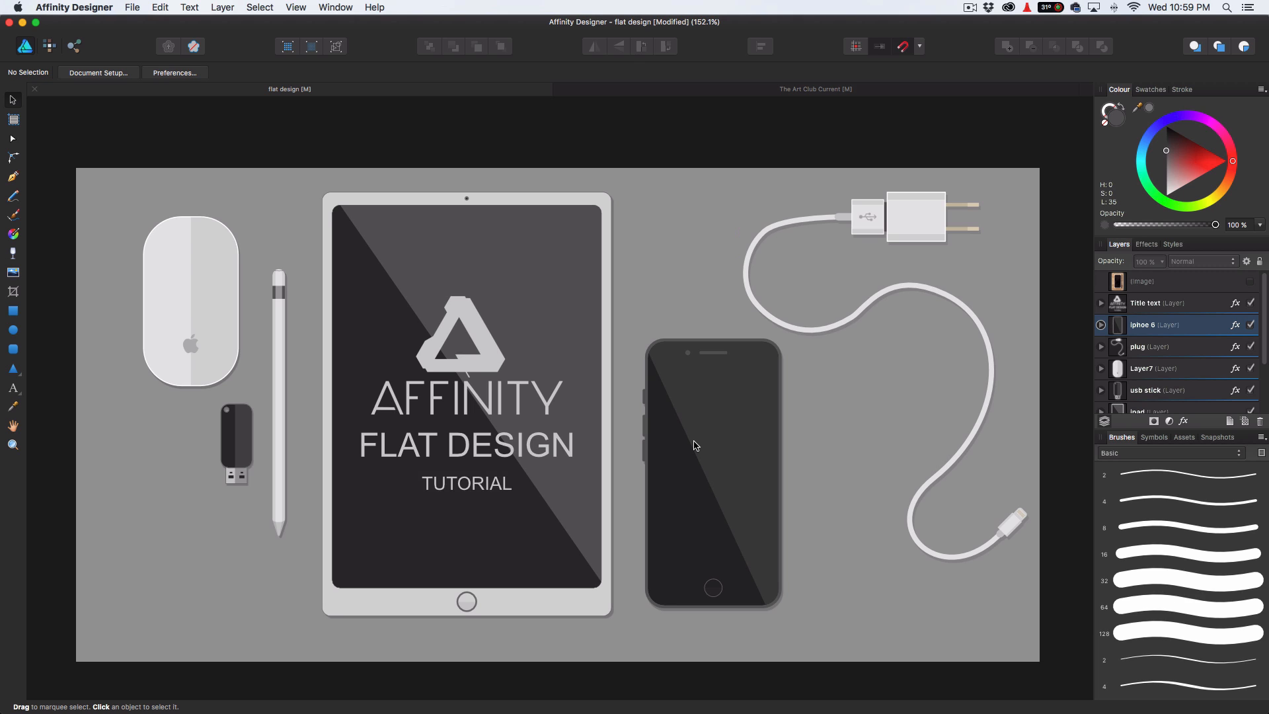
Save the flat design document.
{"action": "key", "text": "super+s"}
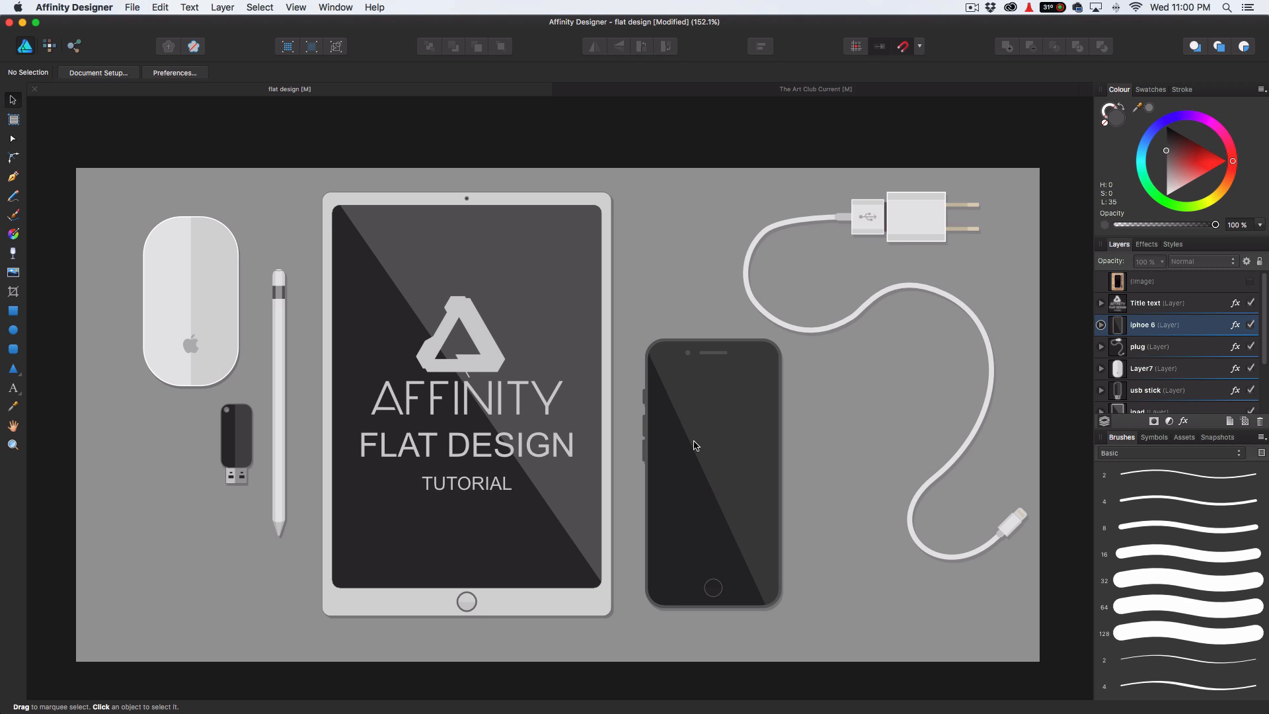